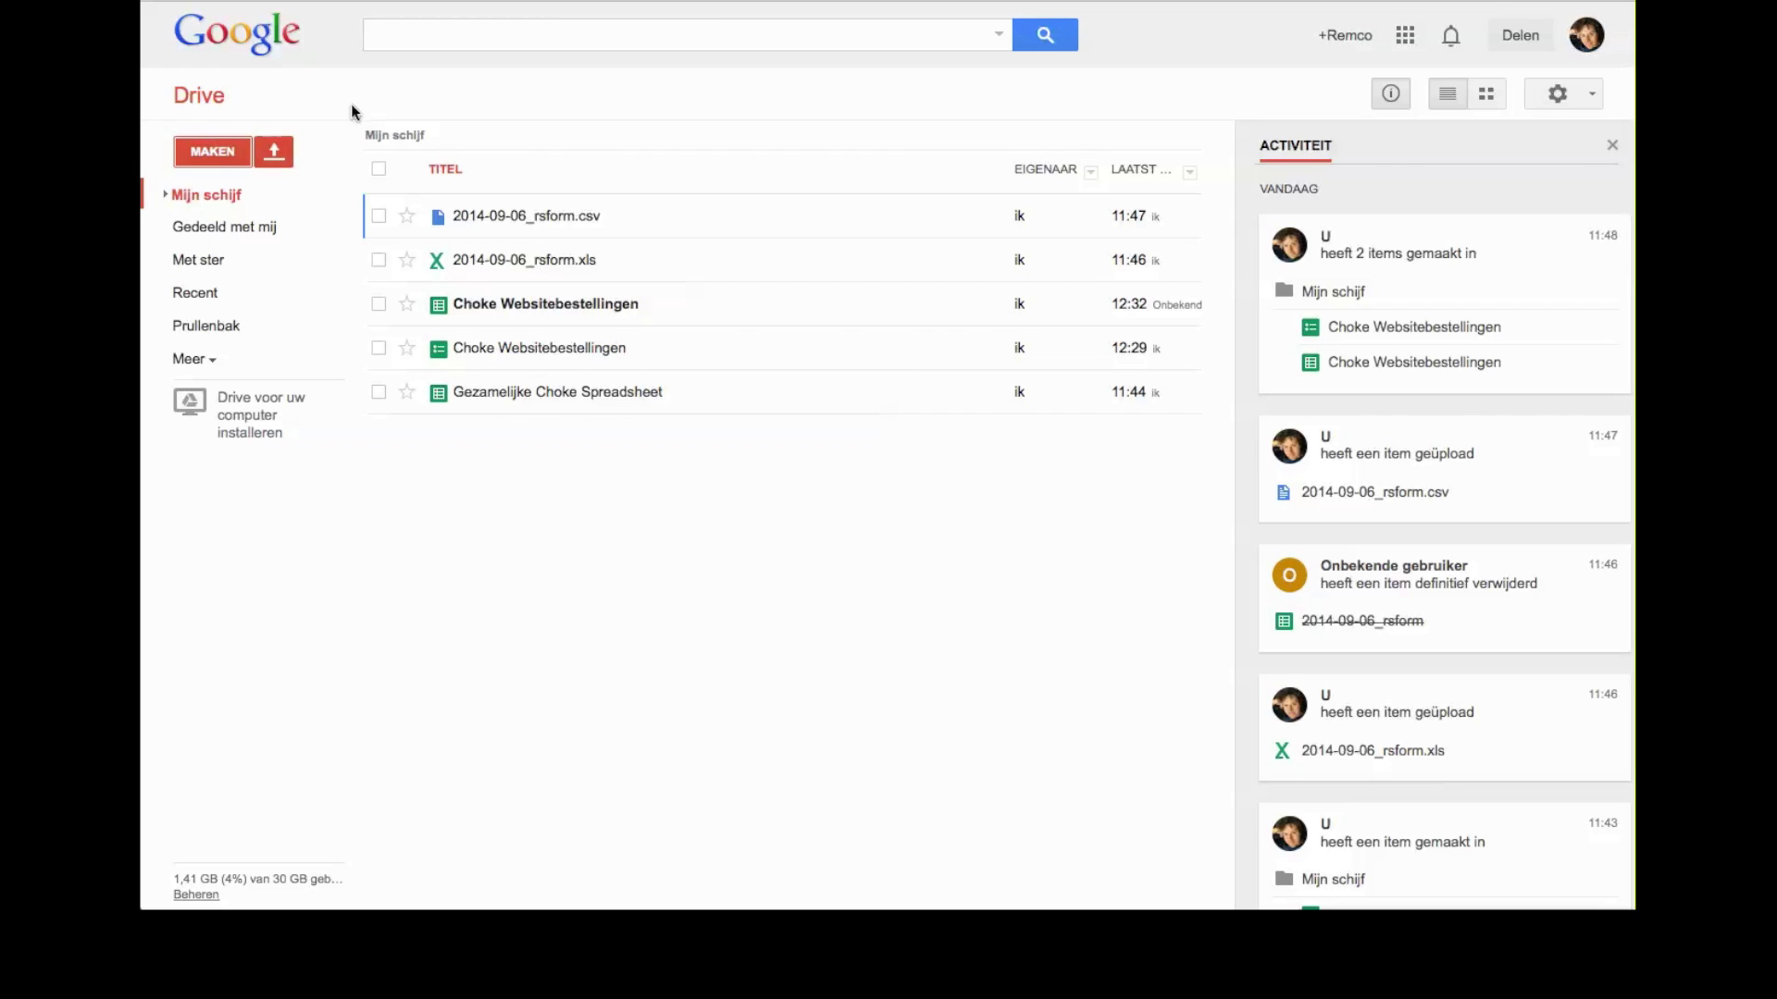
Create a new Google form and dismiss the title and theme chooser
left_click(211, 153)
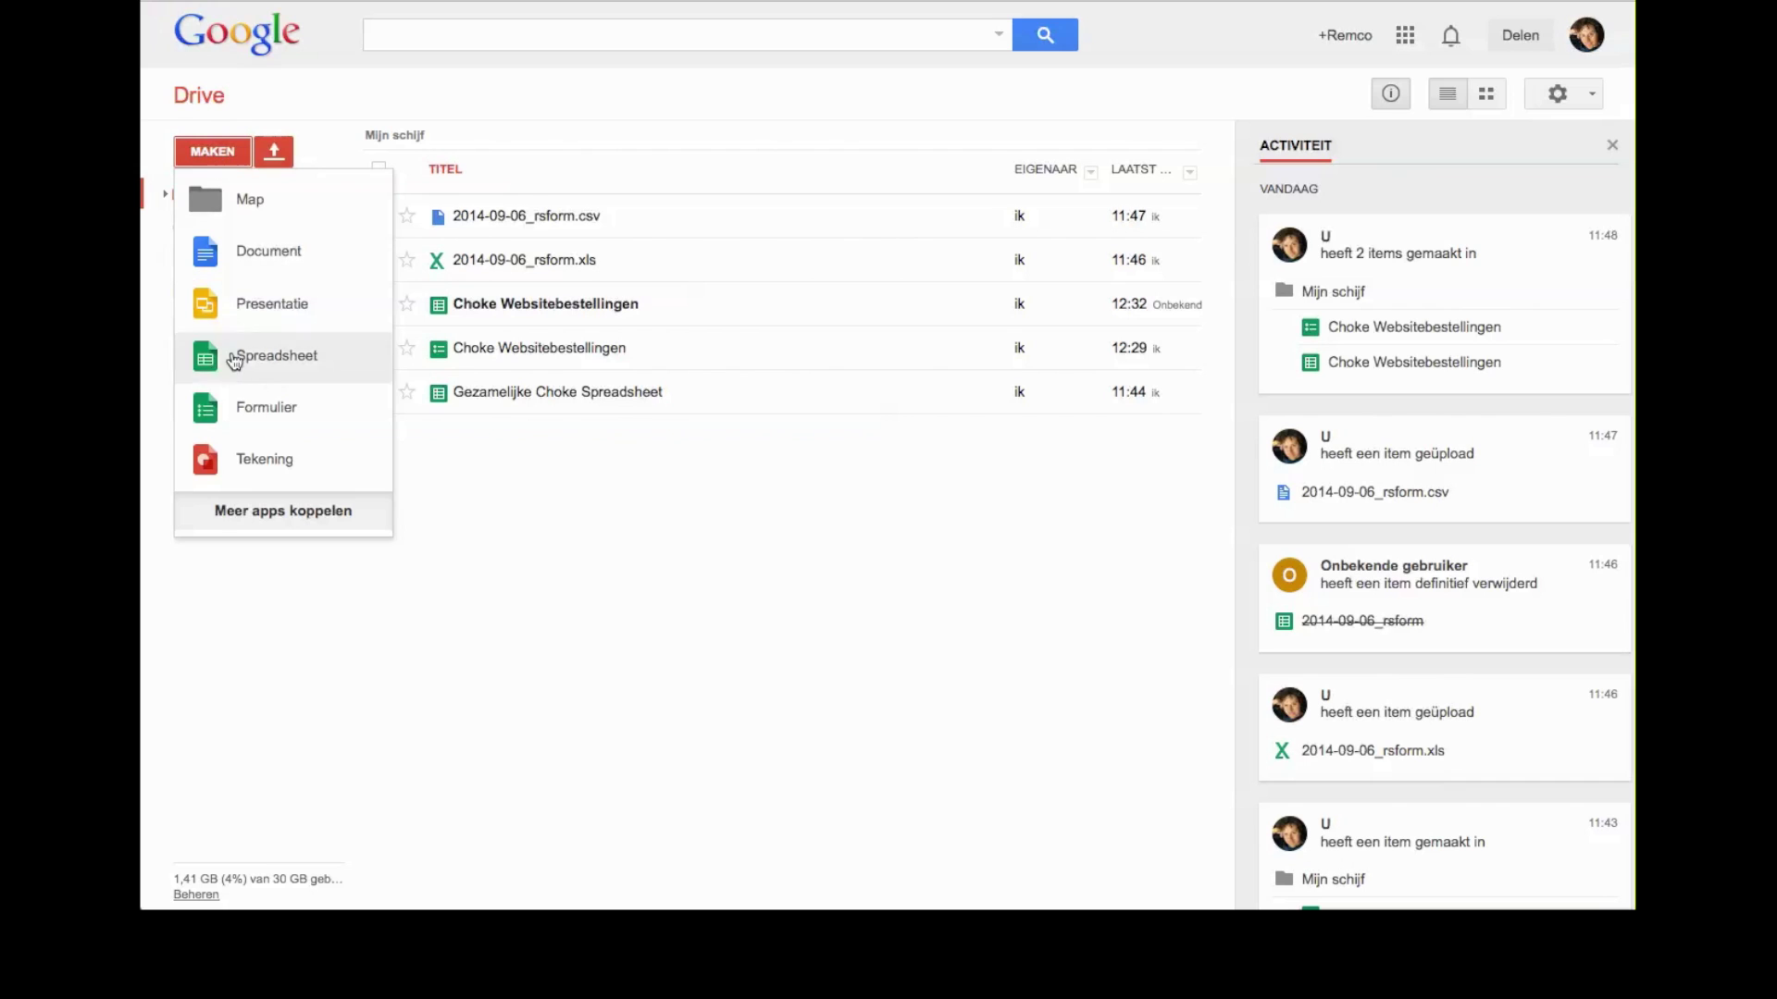
left_click(260, 414)
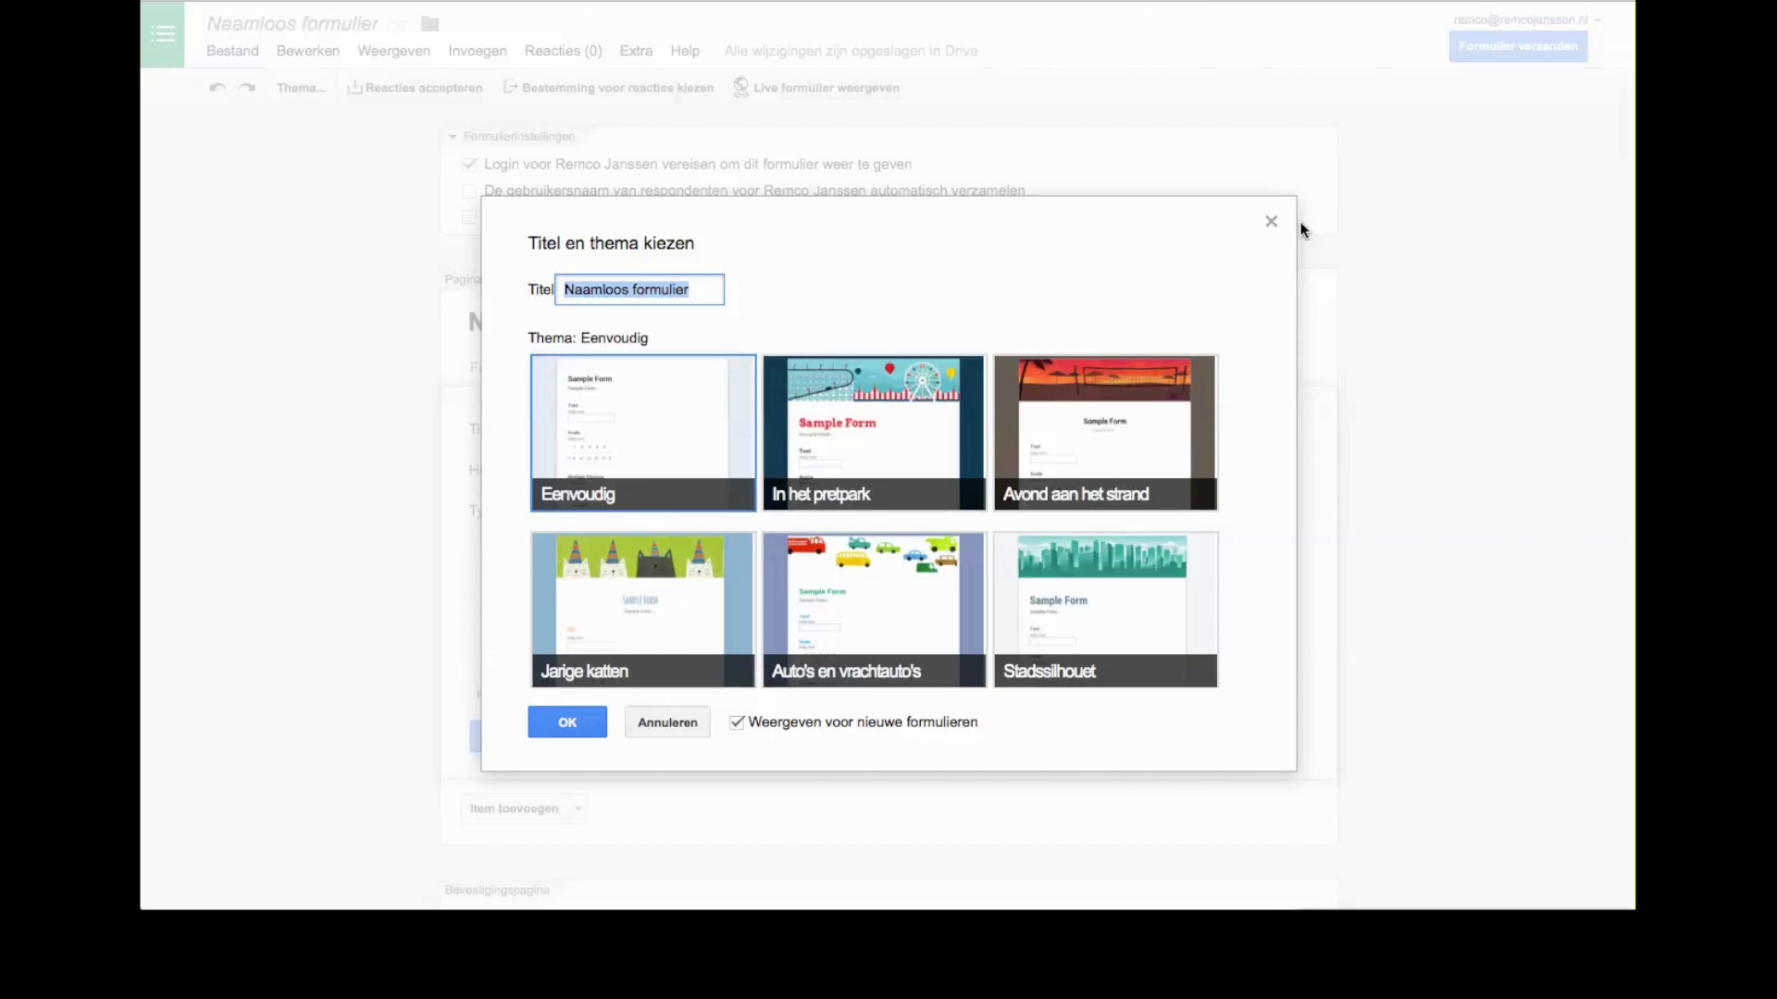
left_click(1268, 223)
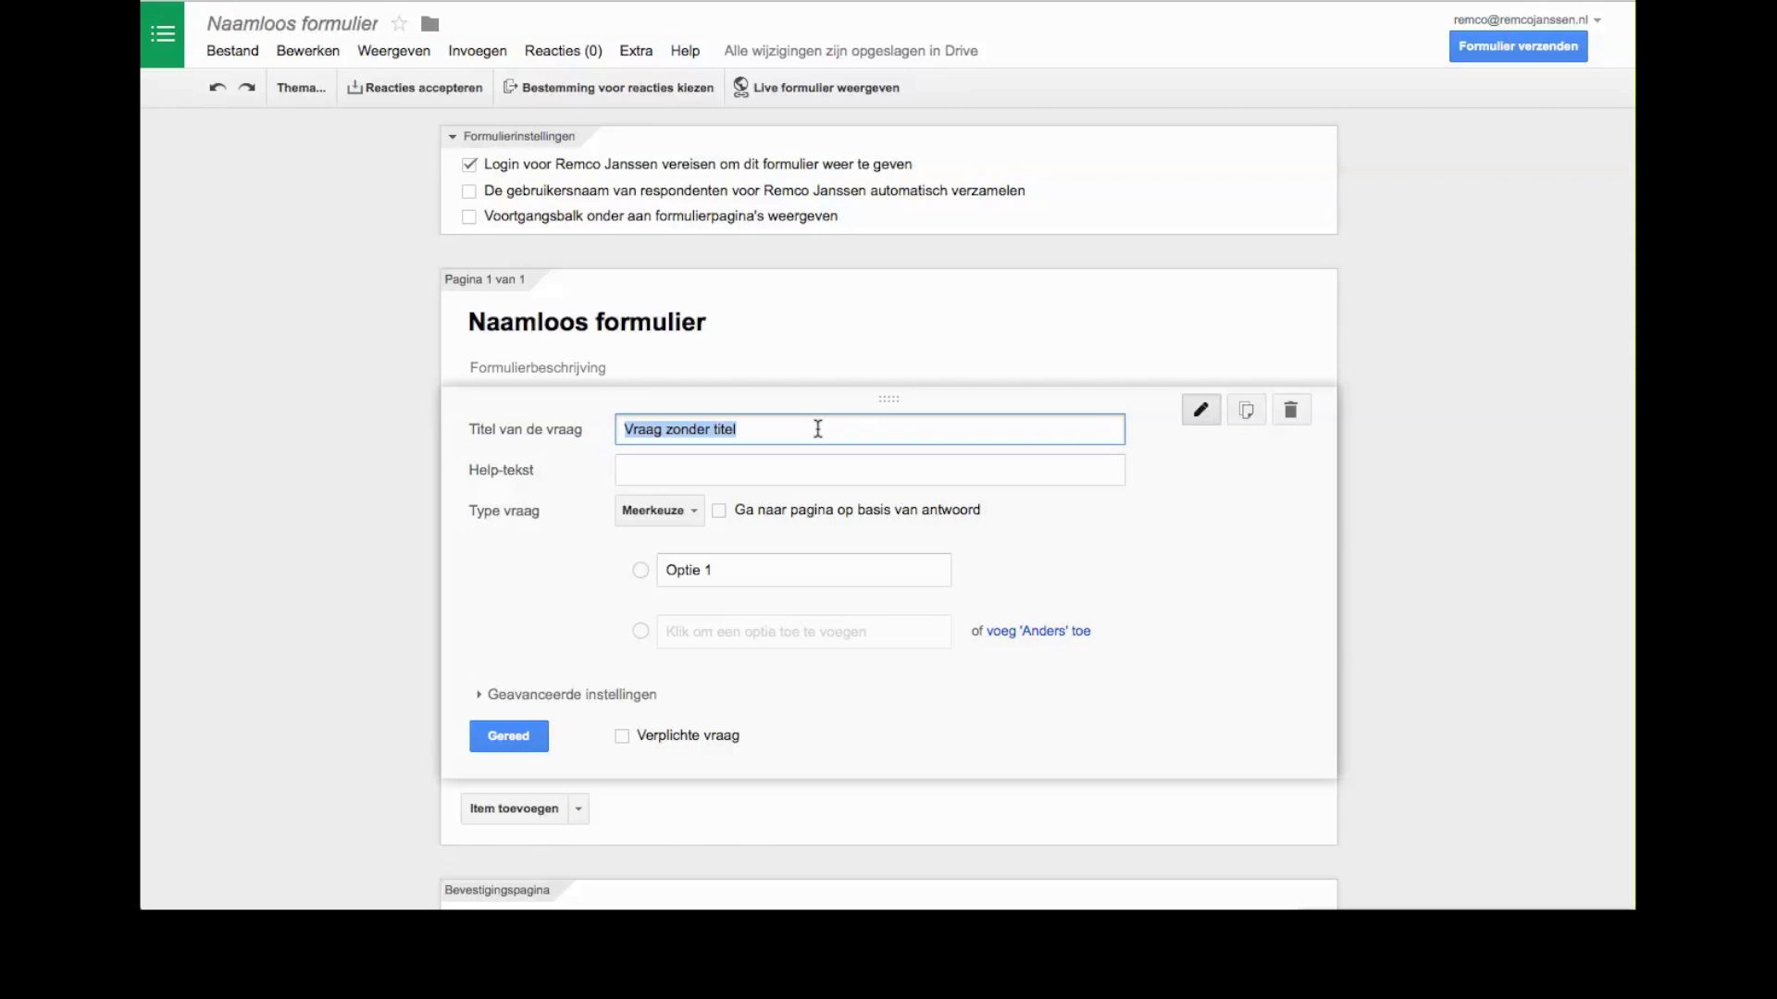
Make the first question a Tekst question titled "What is your name" and finish editing it
left_click(655, 511)
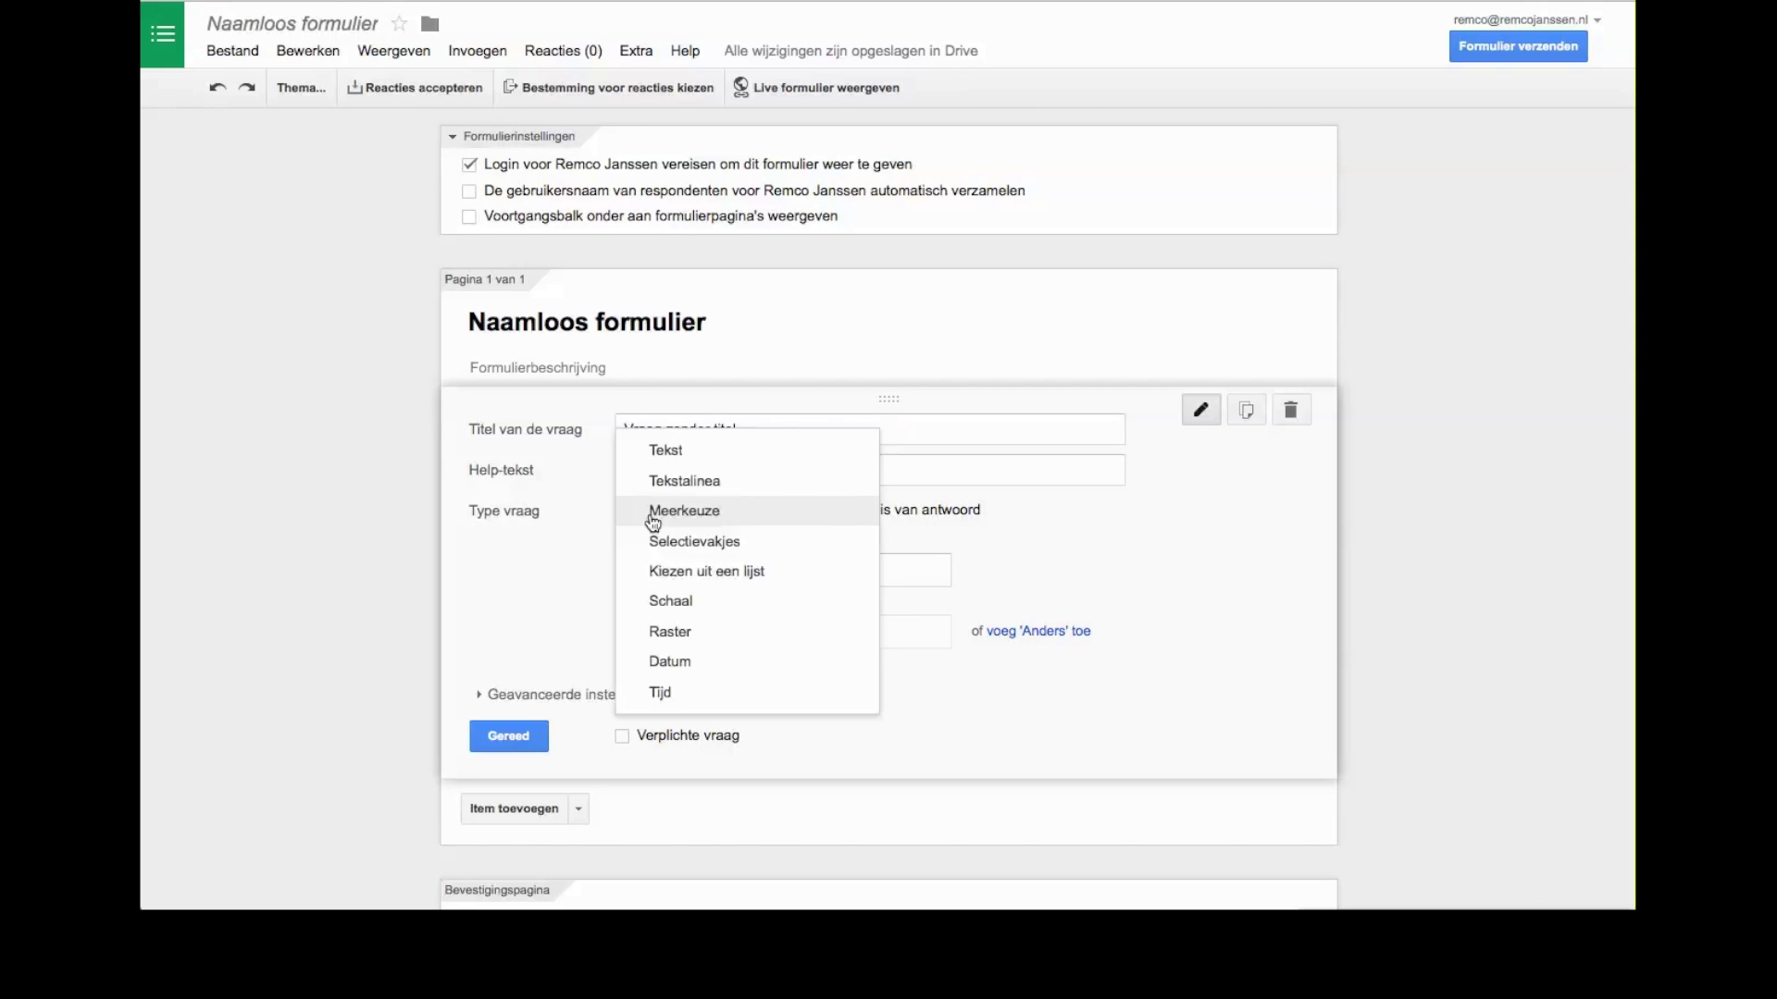
left_click(681, 463)
left_click(659, 429)
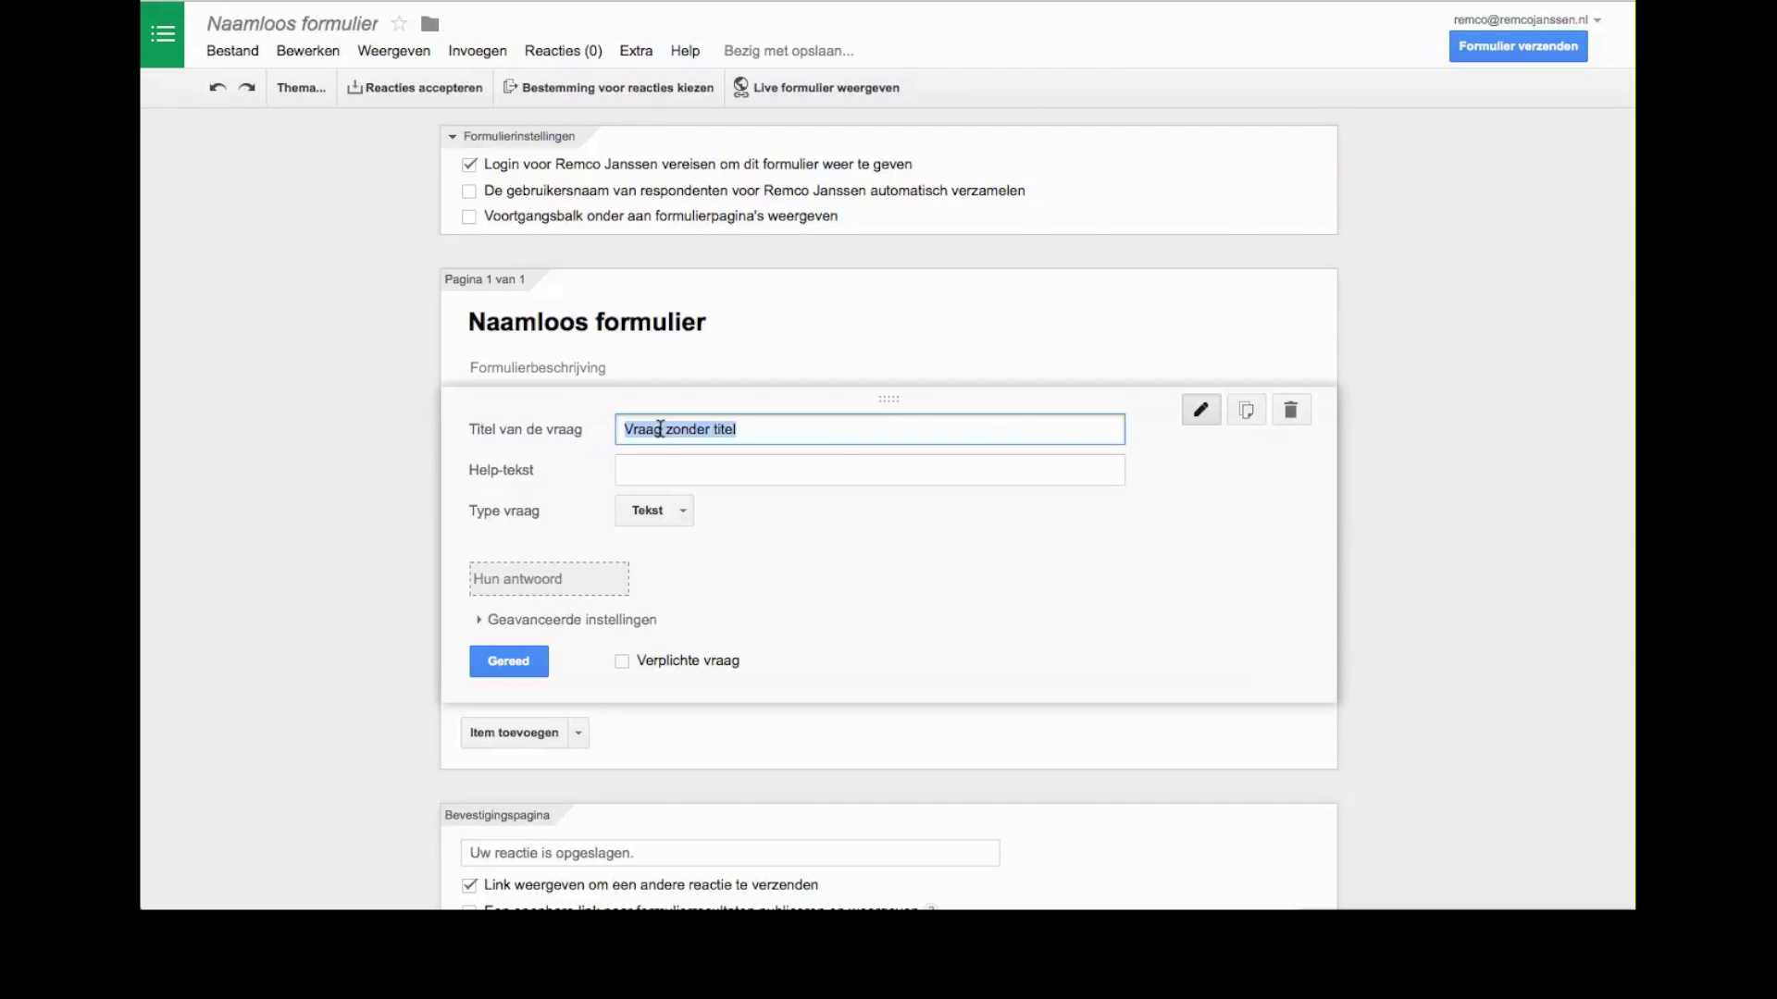
type("Werkel")
key("BackSpace")
key("BackSpace")
key("BackSpace")
key("BackSpace")
key("BackSpace")
key("BackSpace")
type("w")
key("BackSpace")
type("What is ")
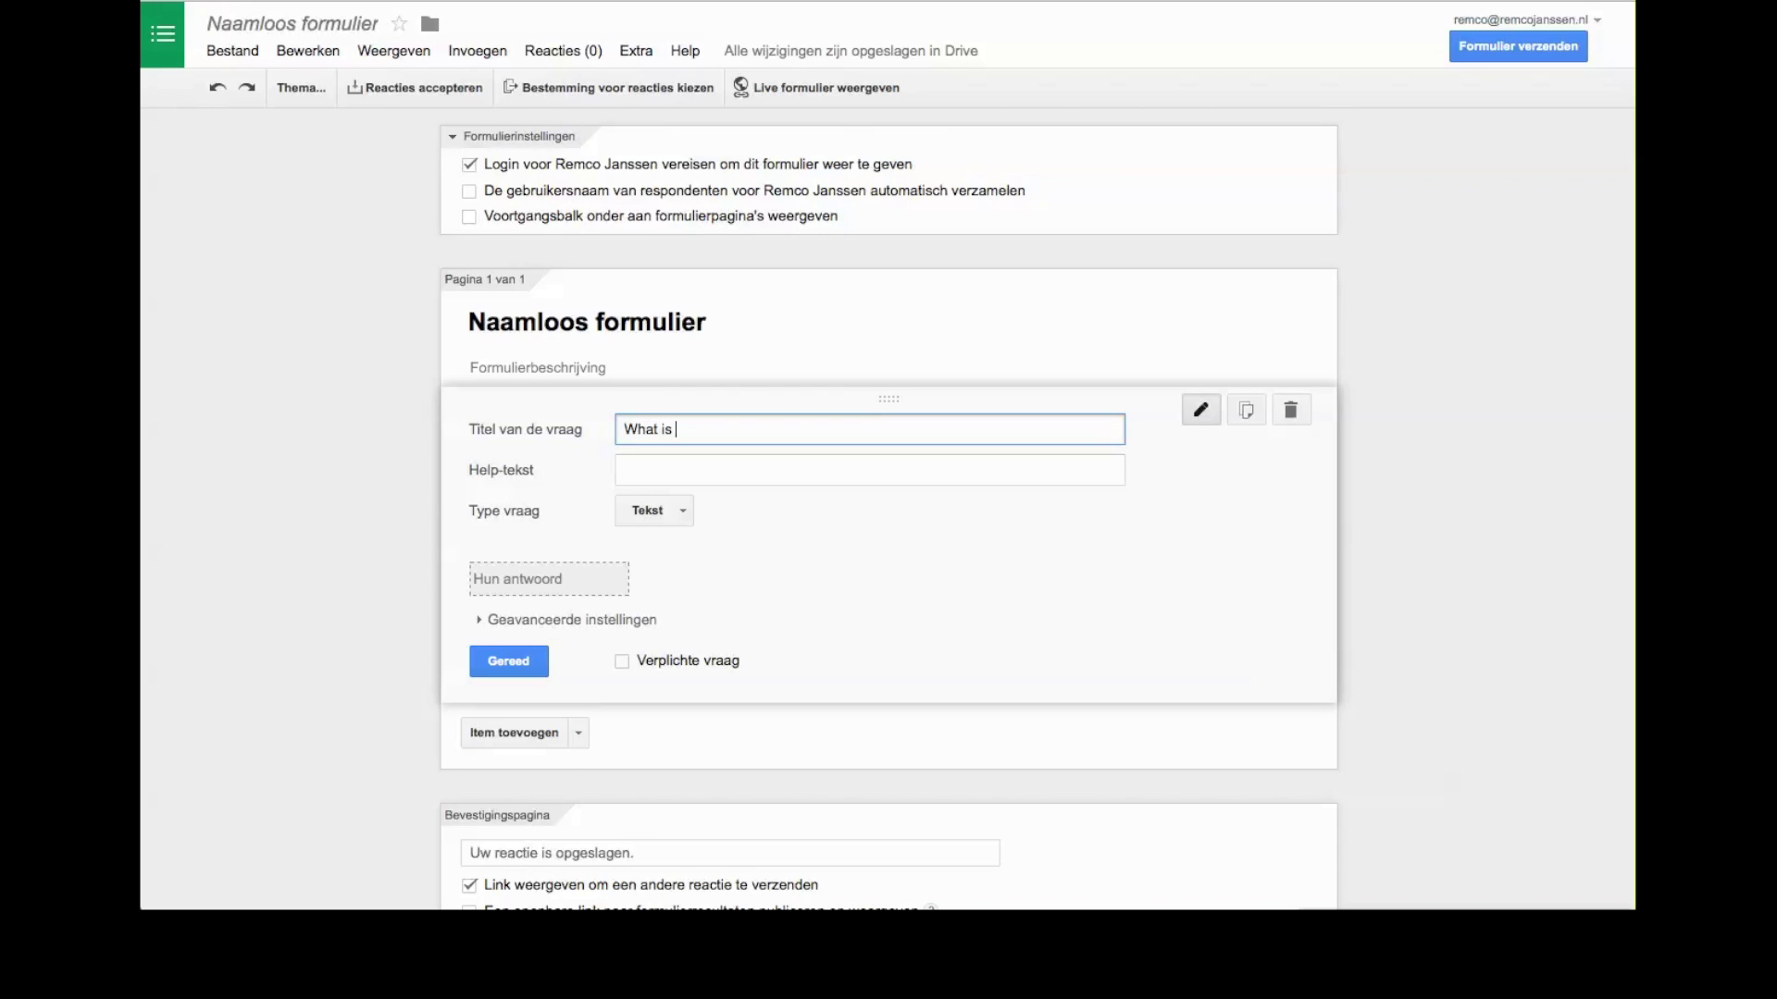
type("your name")
key("Tab")
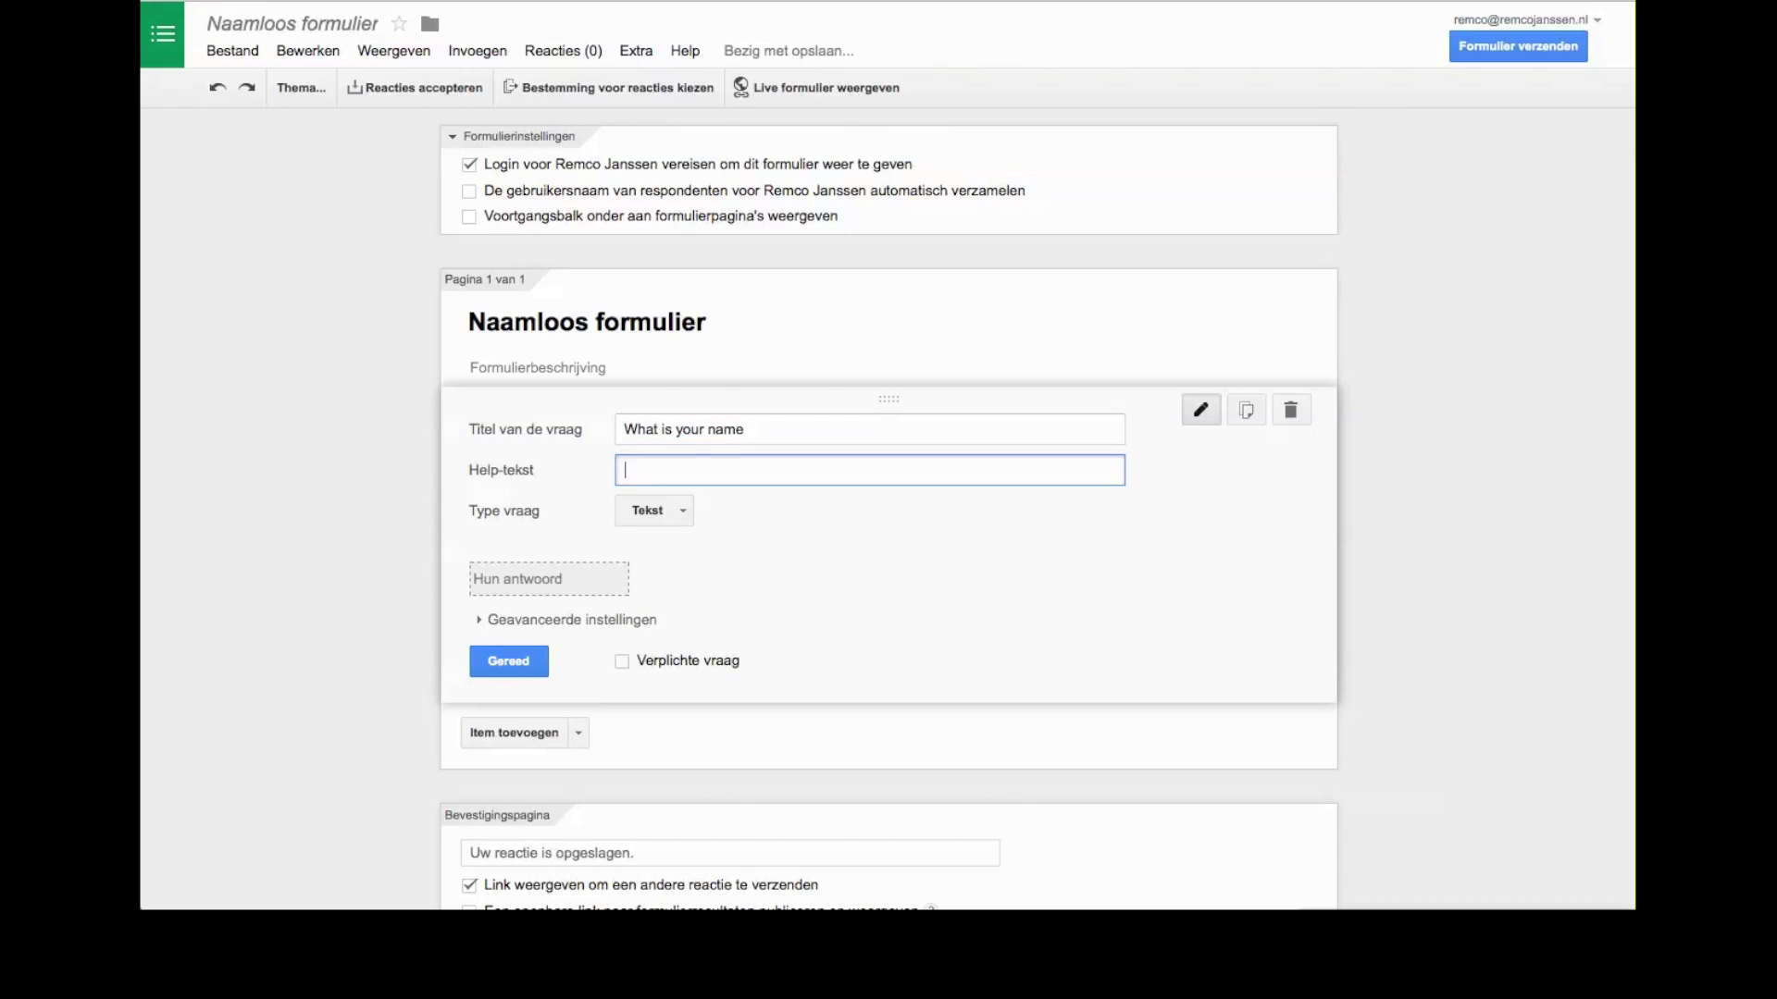
left_click(651, 510)
left_click(648, 513)
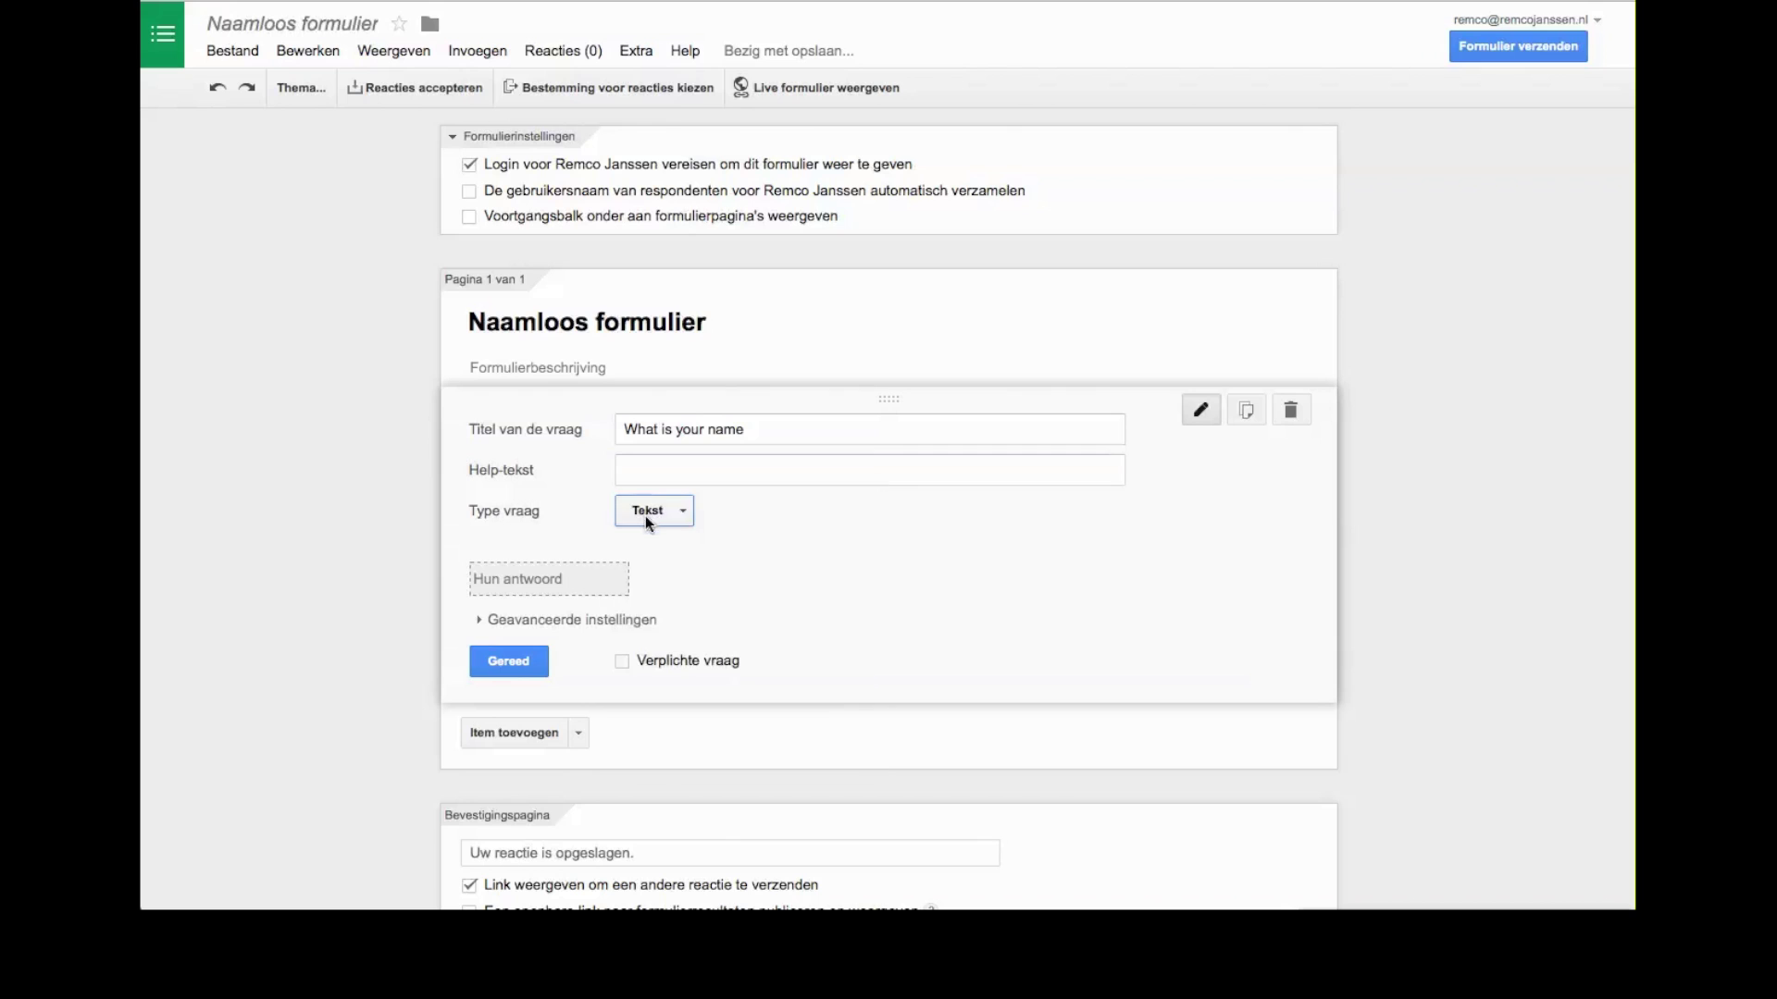
left_click(527, 658)
Add a second question titled "What is your gender" with the type Kiezen uit een lijst
left_click(510, 521)
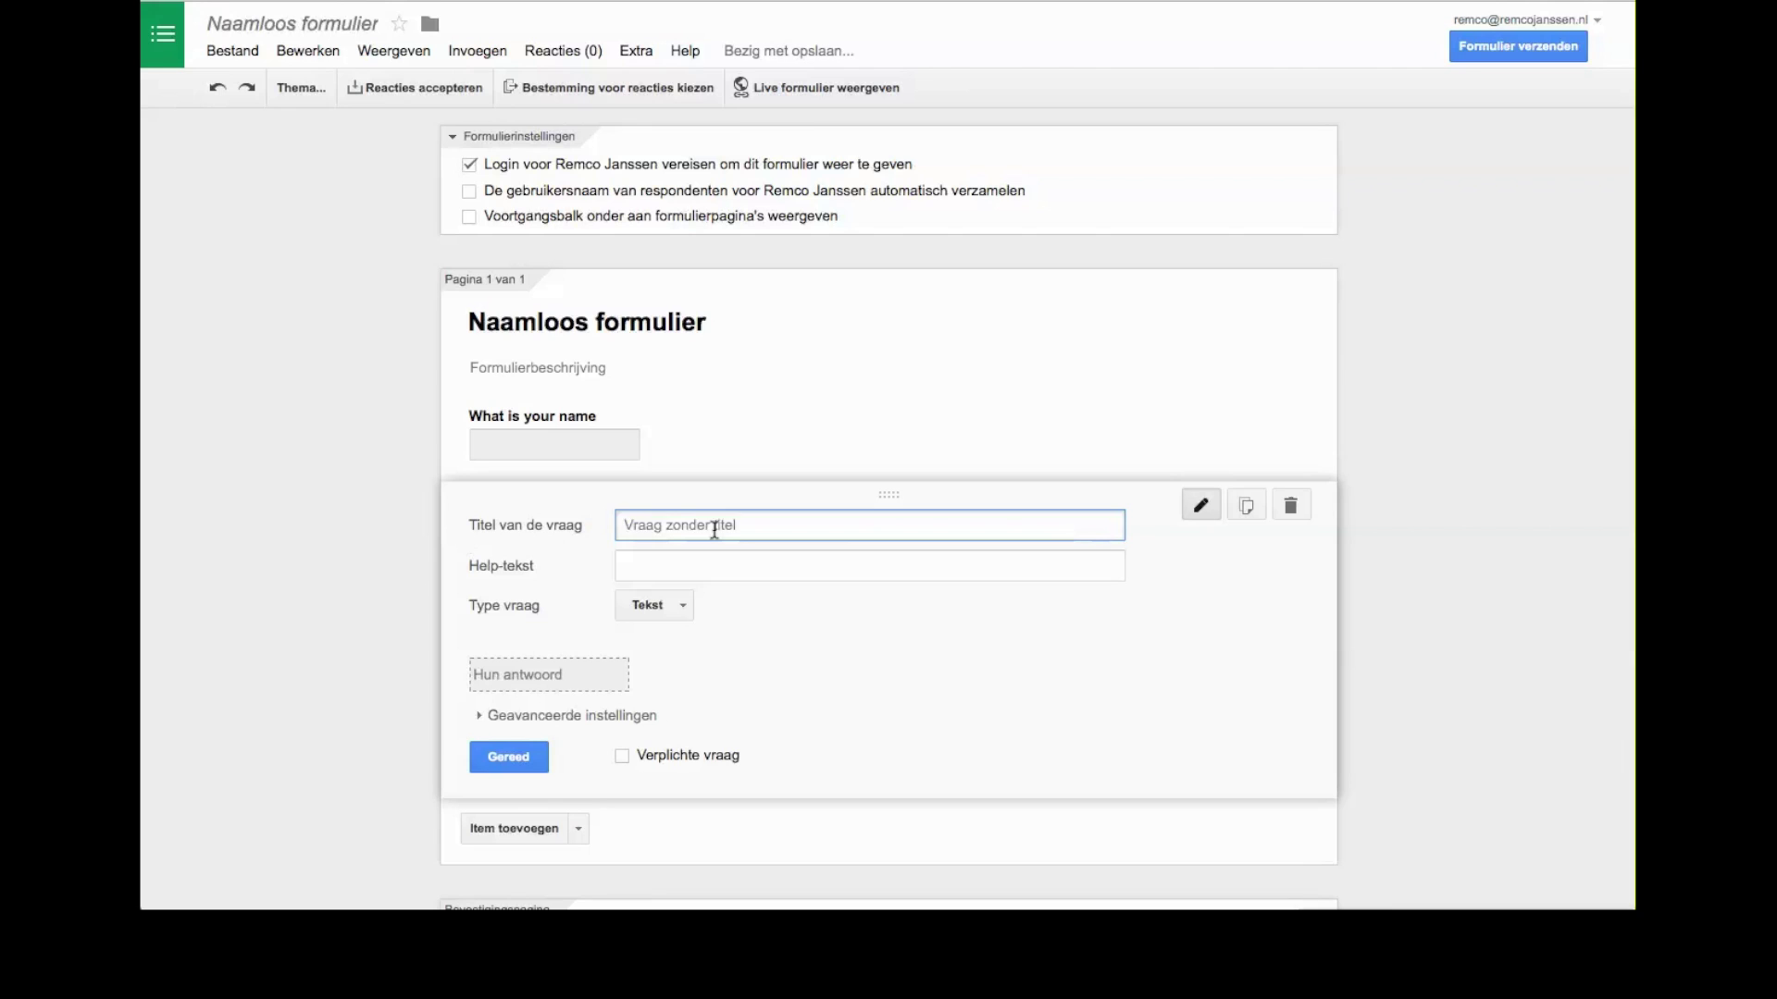
type("What")
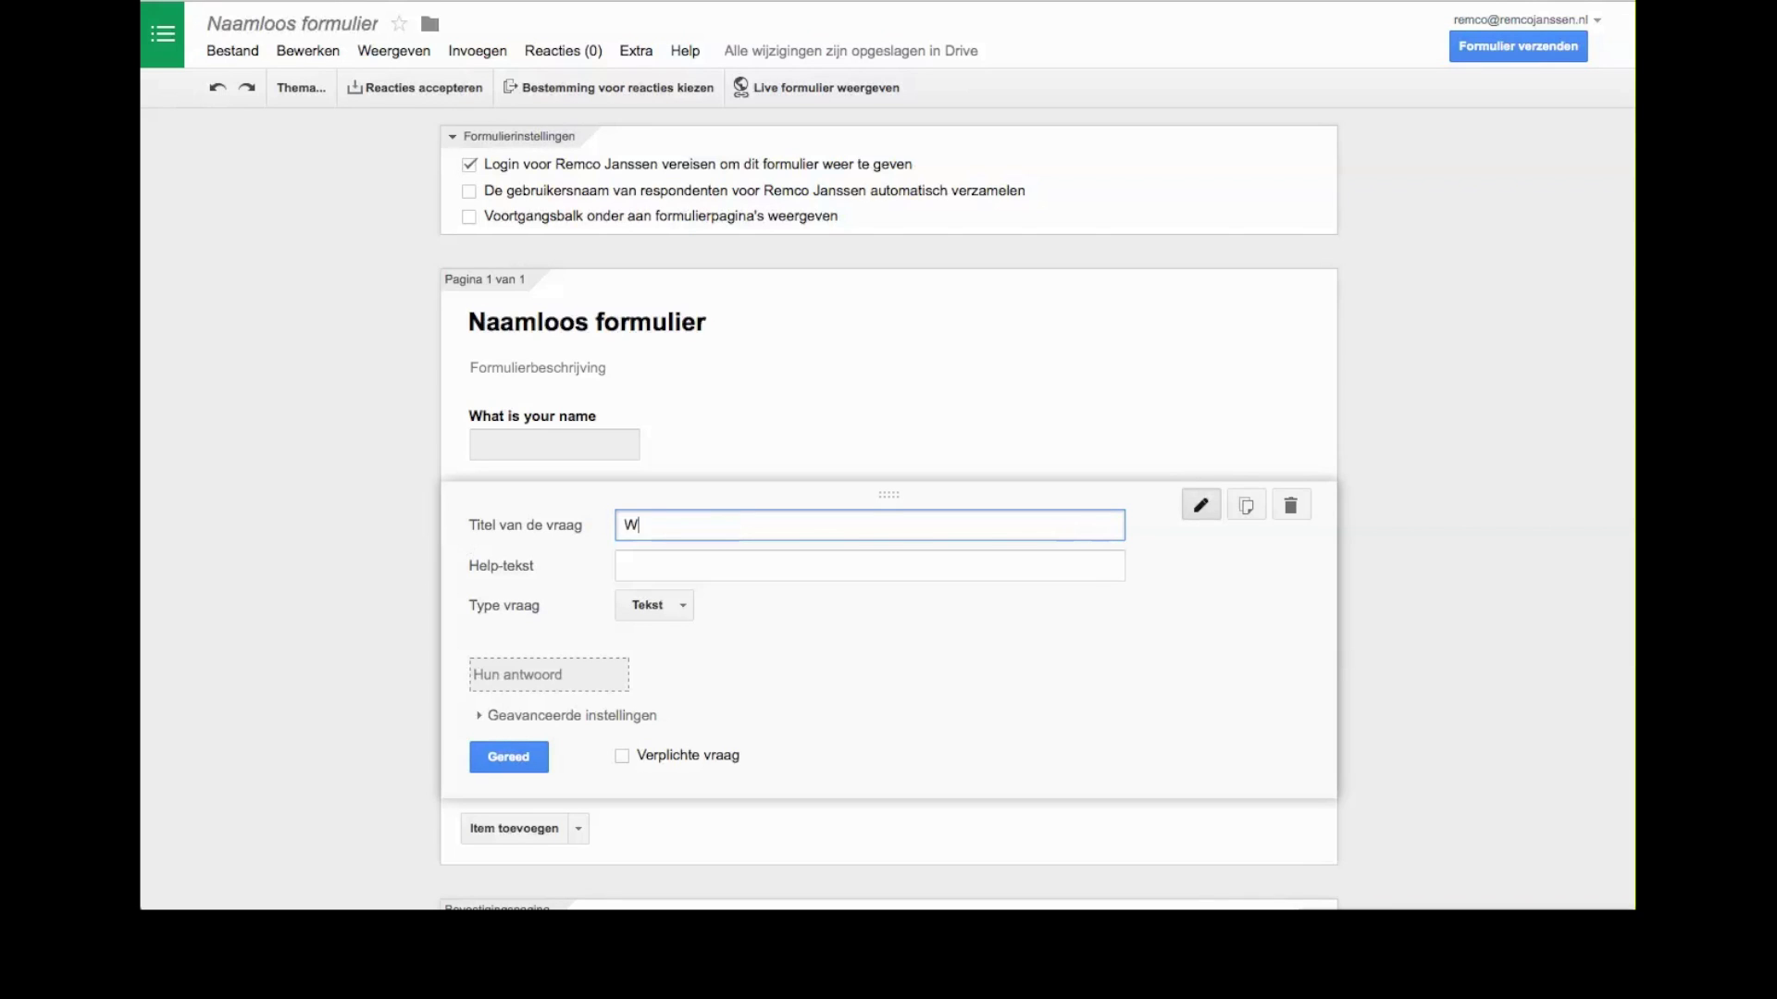
key("BackSpace")
key("BackSpace")
key("BackSpace")
type("hat is your gender")
left_click(643, 607)
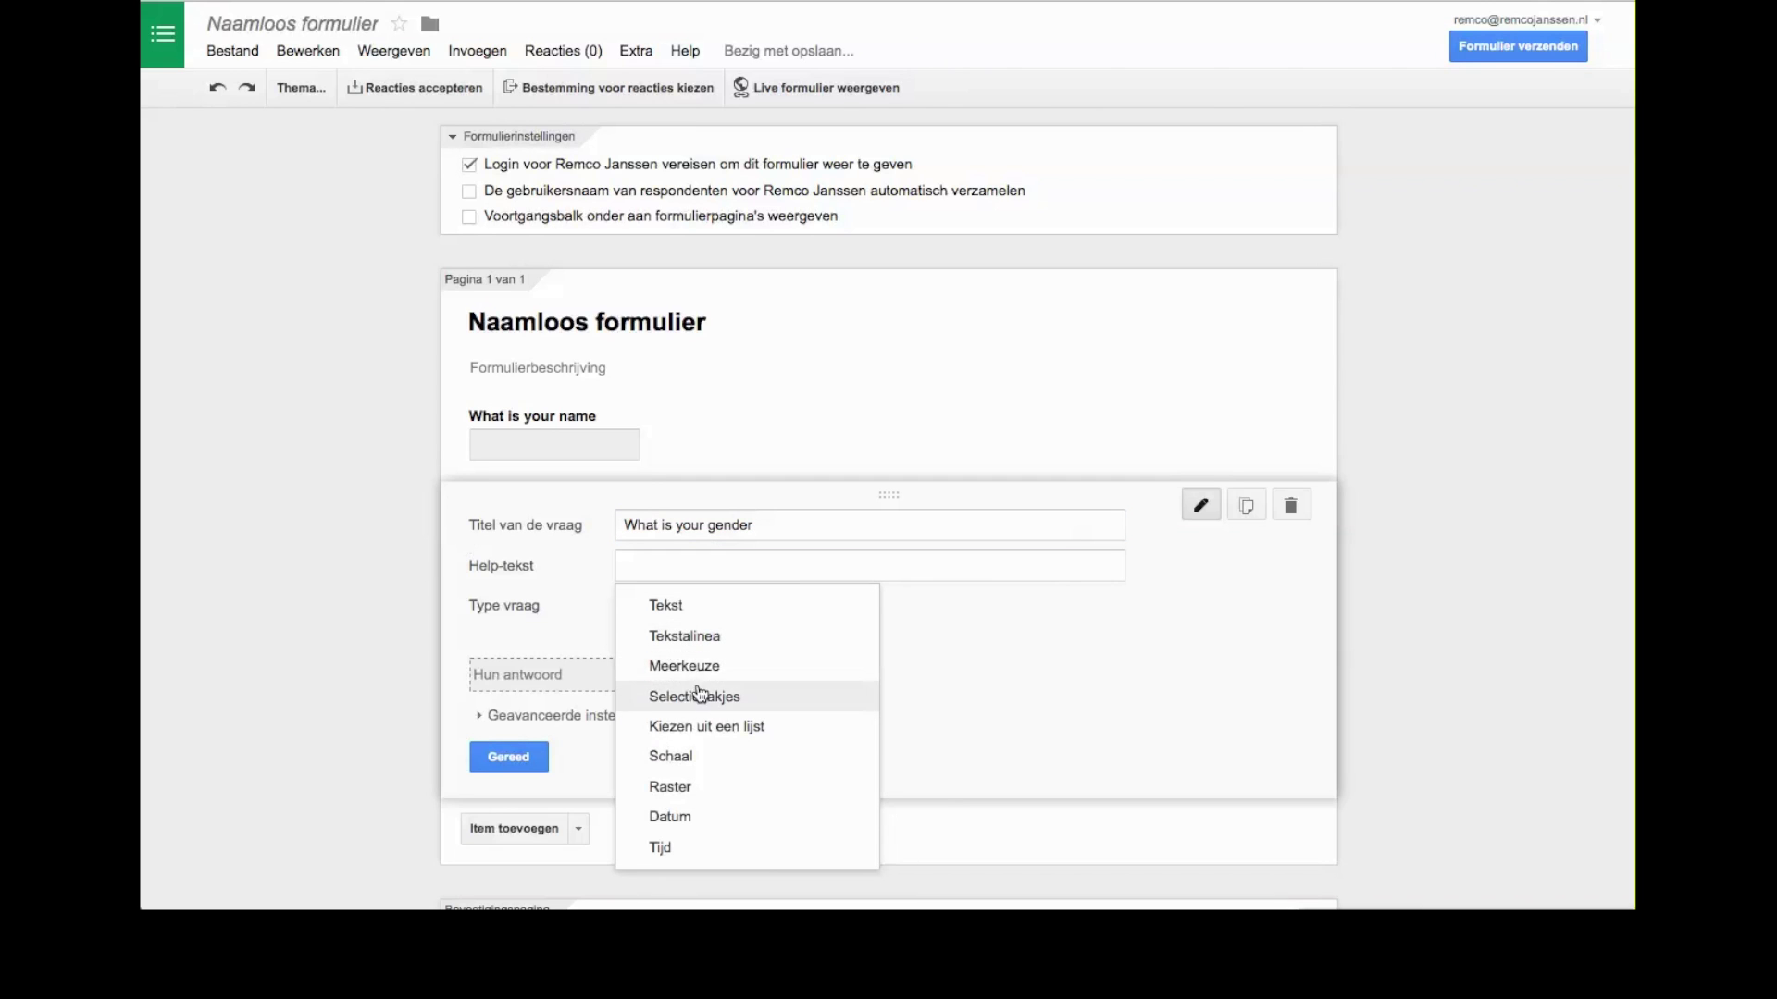
left_click(701, 733)
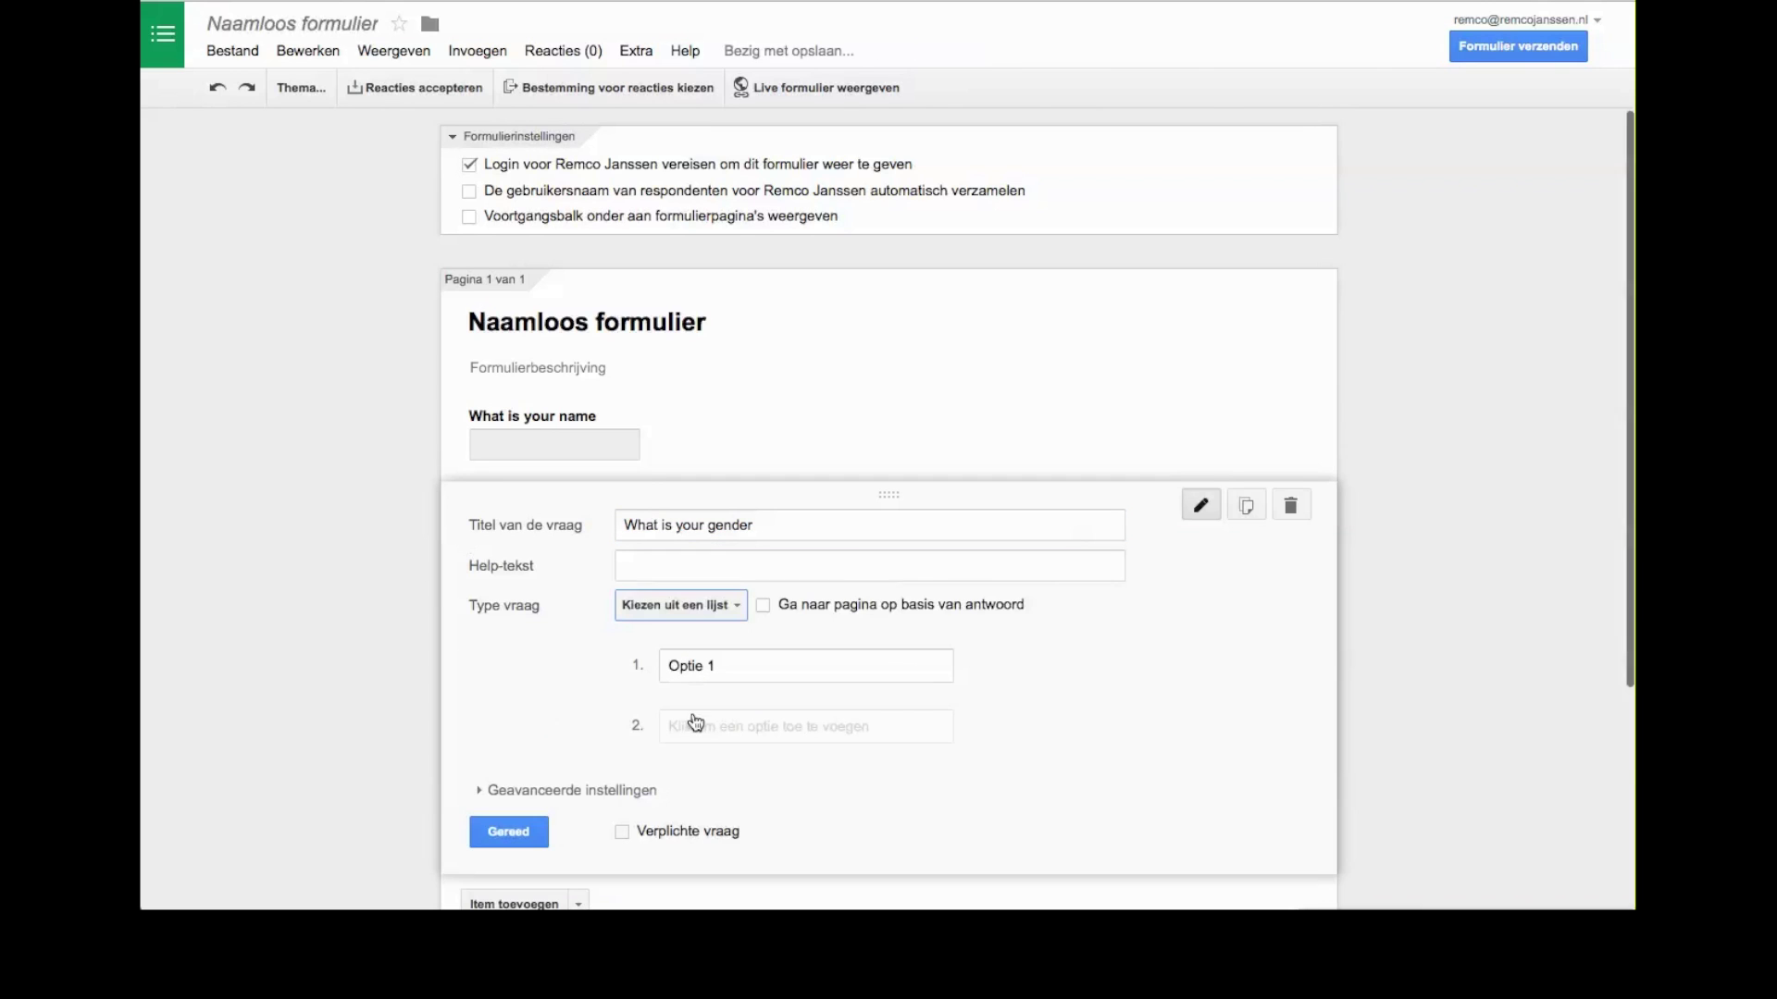
Enter Male and Female as the gender question's two options and finish editing the question
left_click(728, 666)
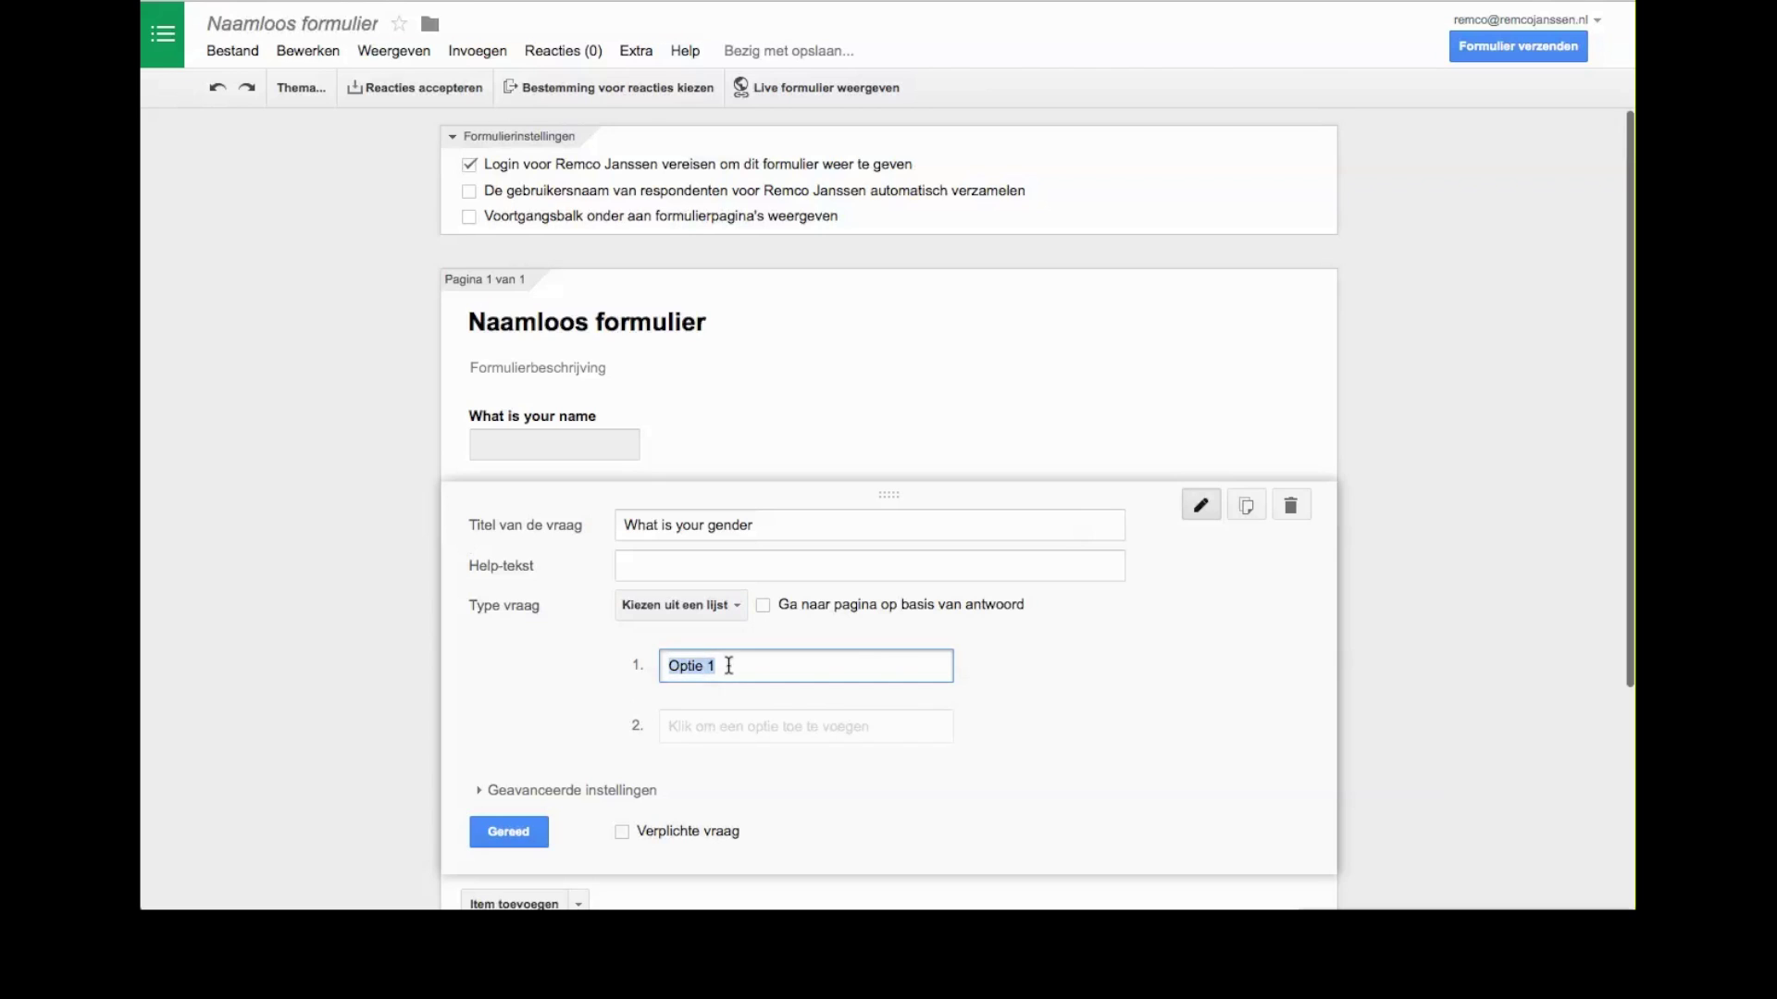
type("Male")
left_click(726, 726)
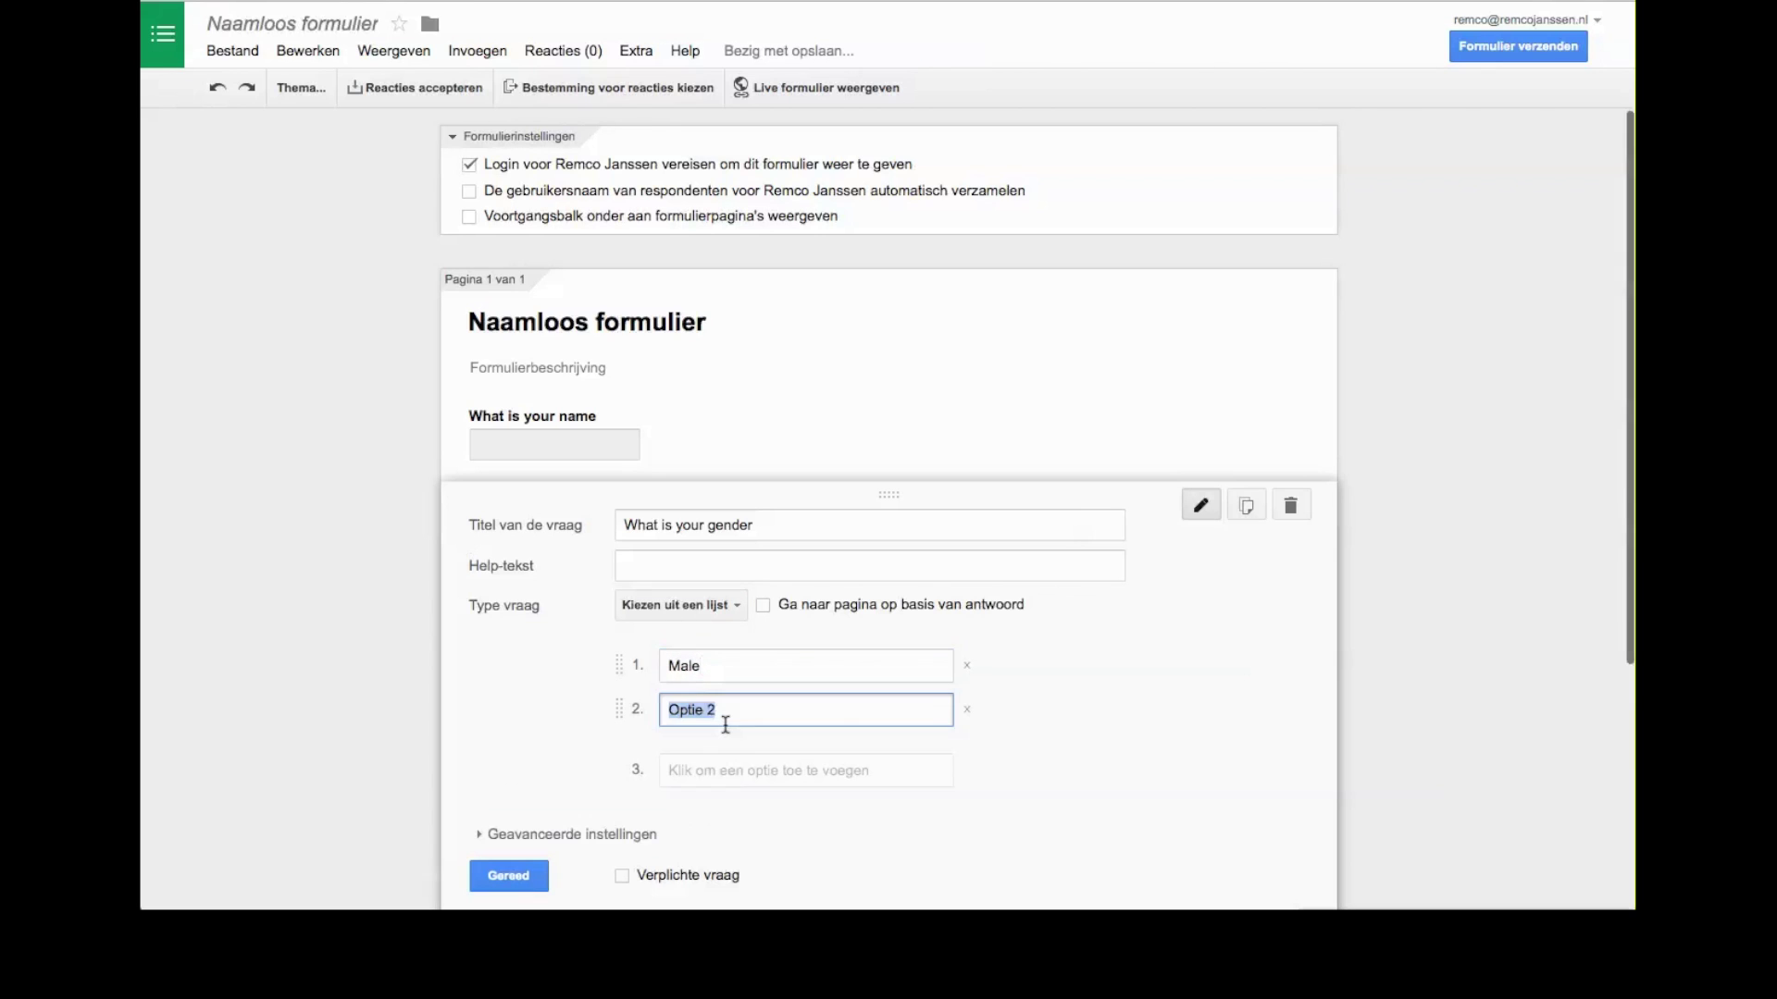
type("Femail")
key("BackSpace")
key("BackSpace")
type("le")
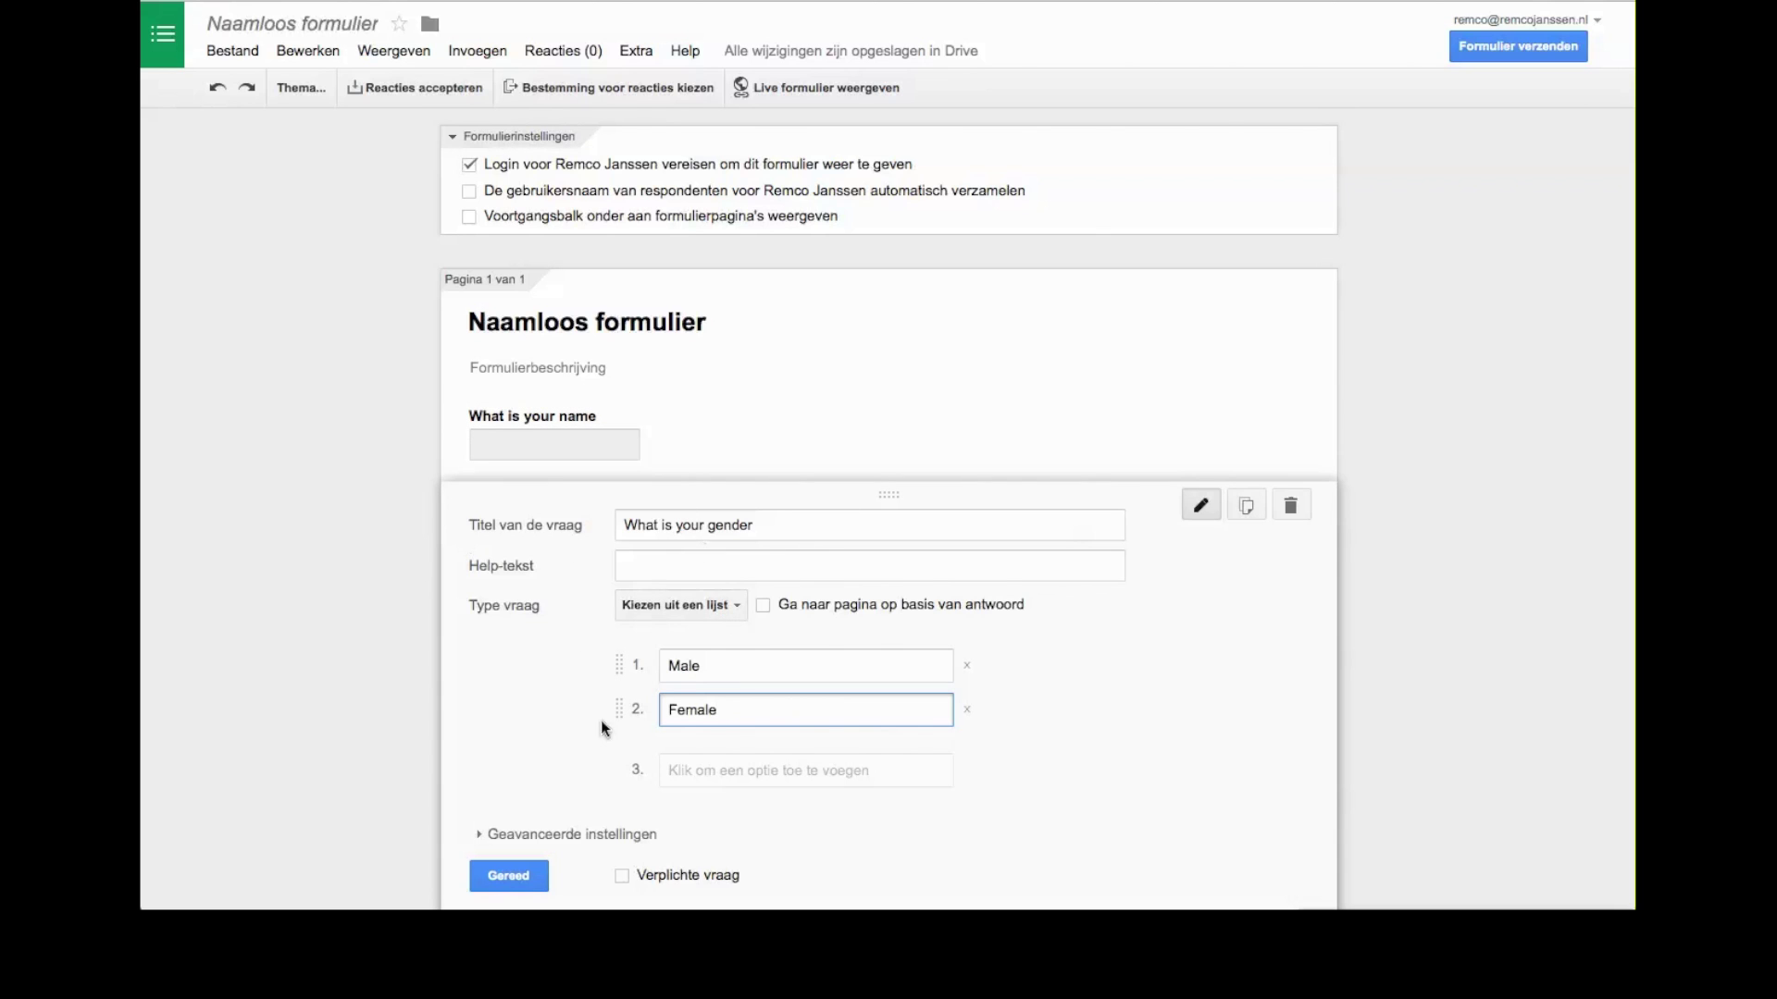
left_click(525, 864)
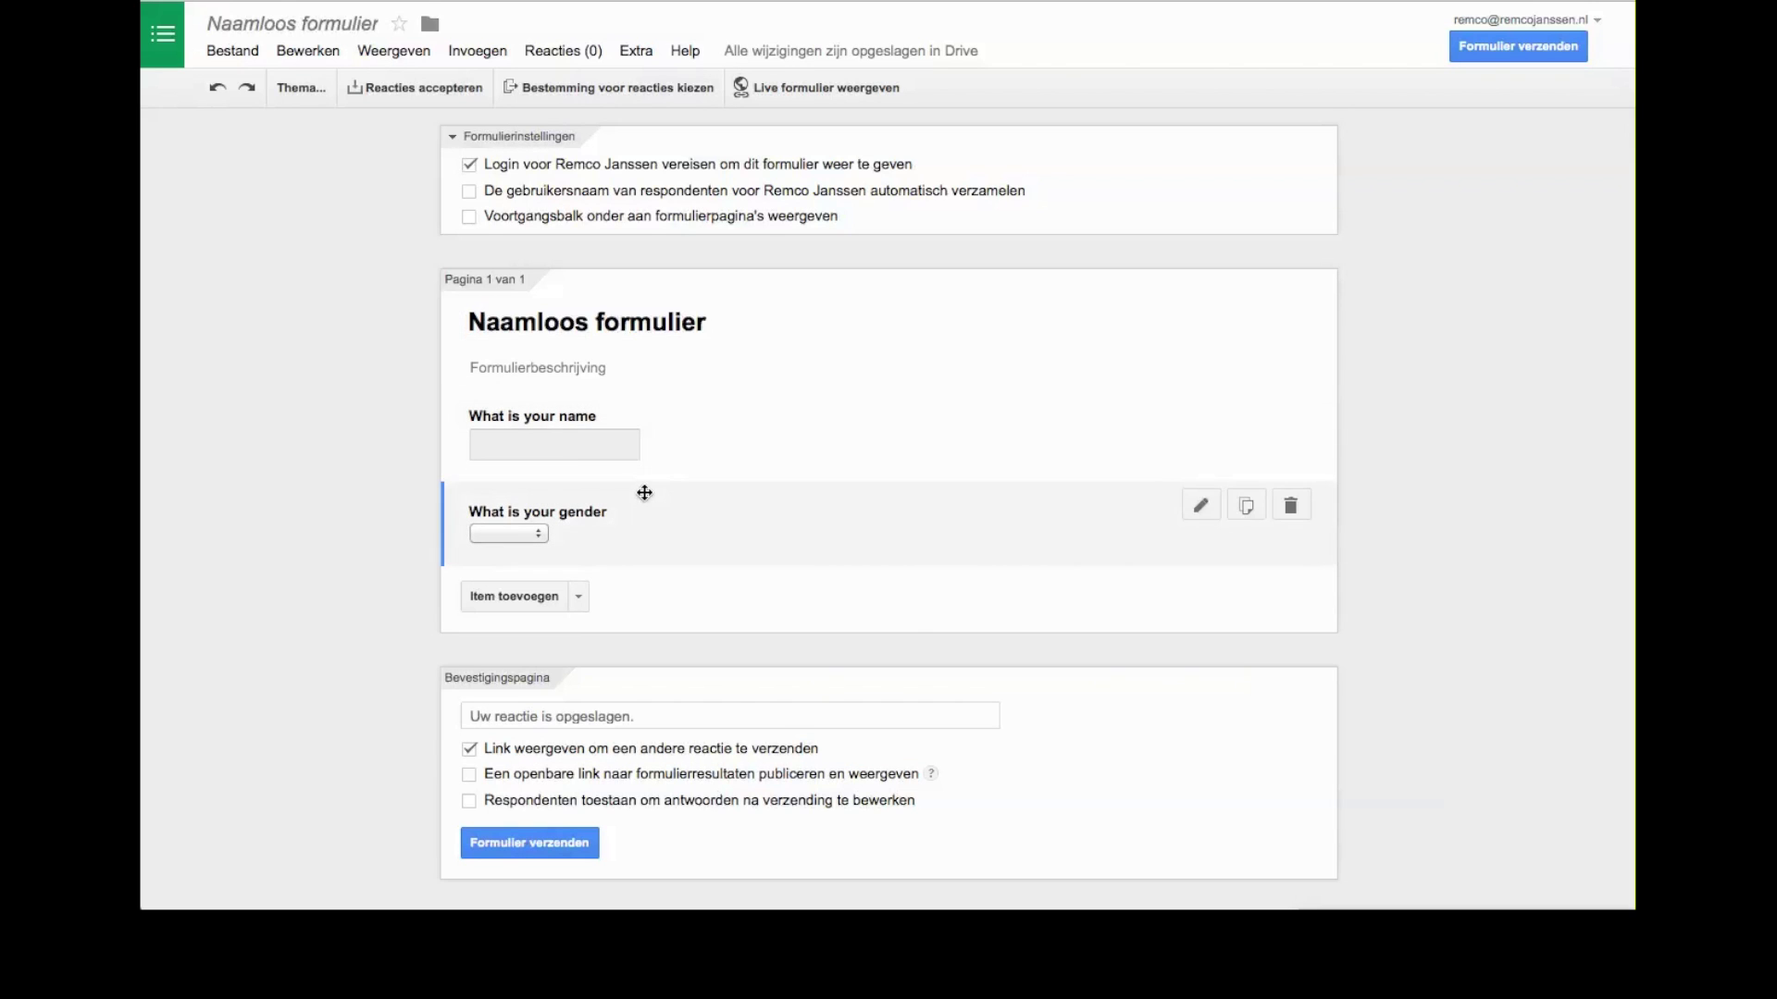
Change the form's title to "RS Form Pro Demo"
triple_click(596, 324)
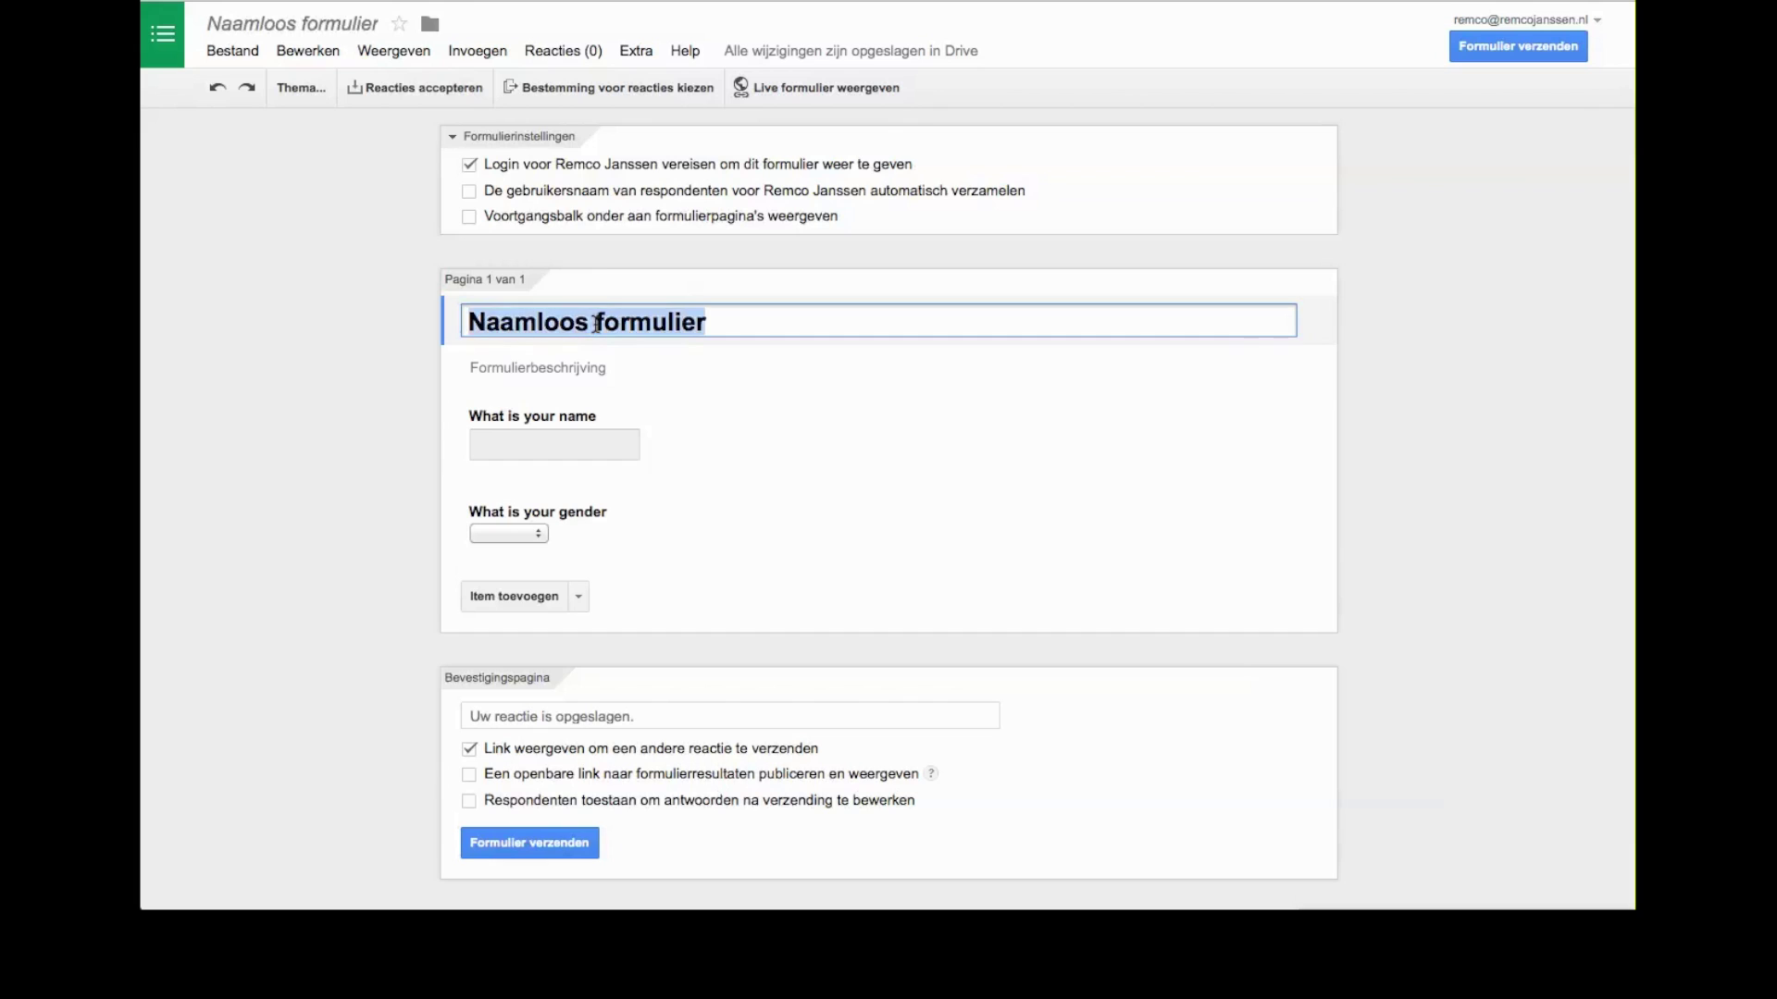
type("RS ")
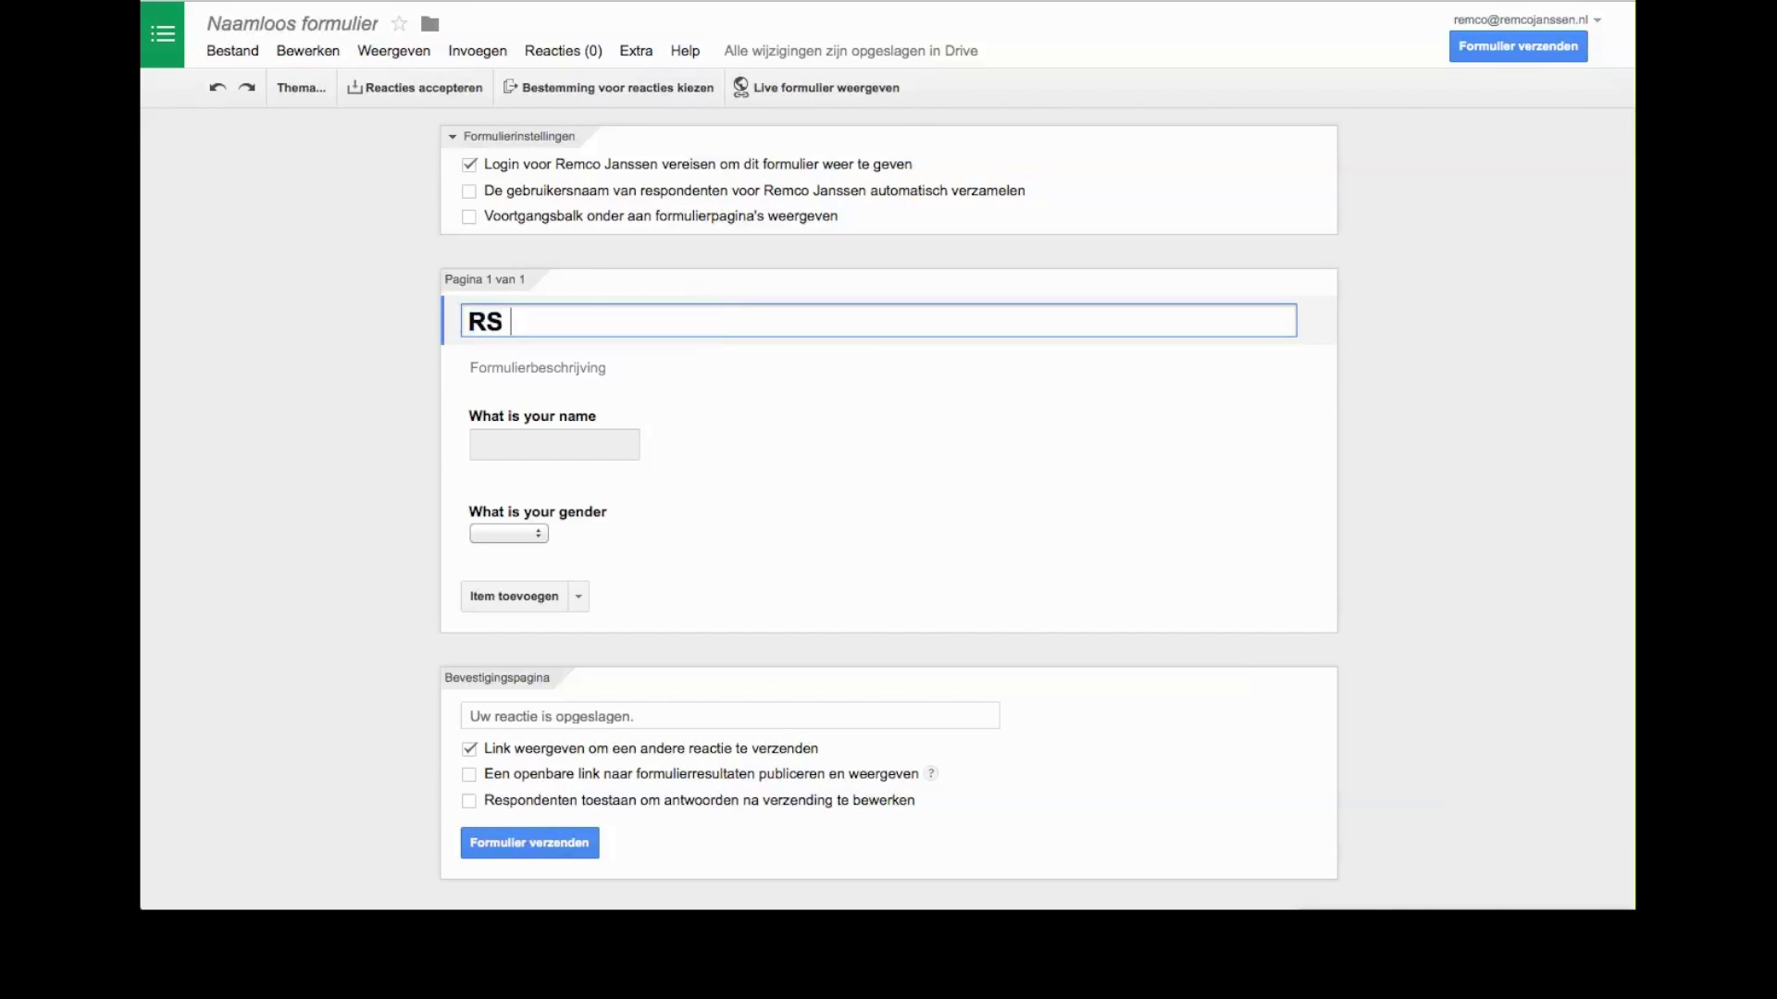
type("Form Pro Demo")
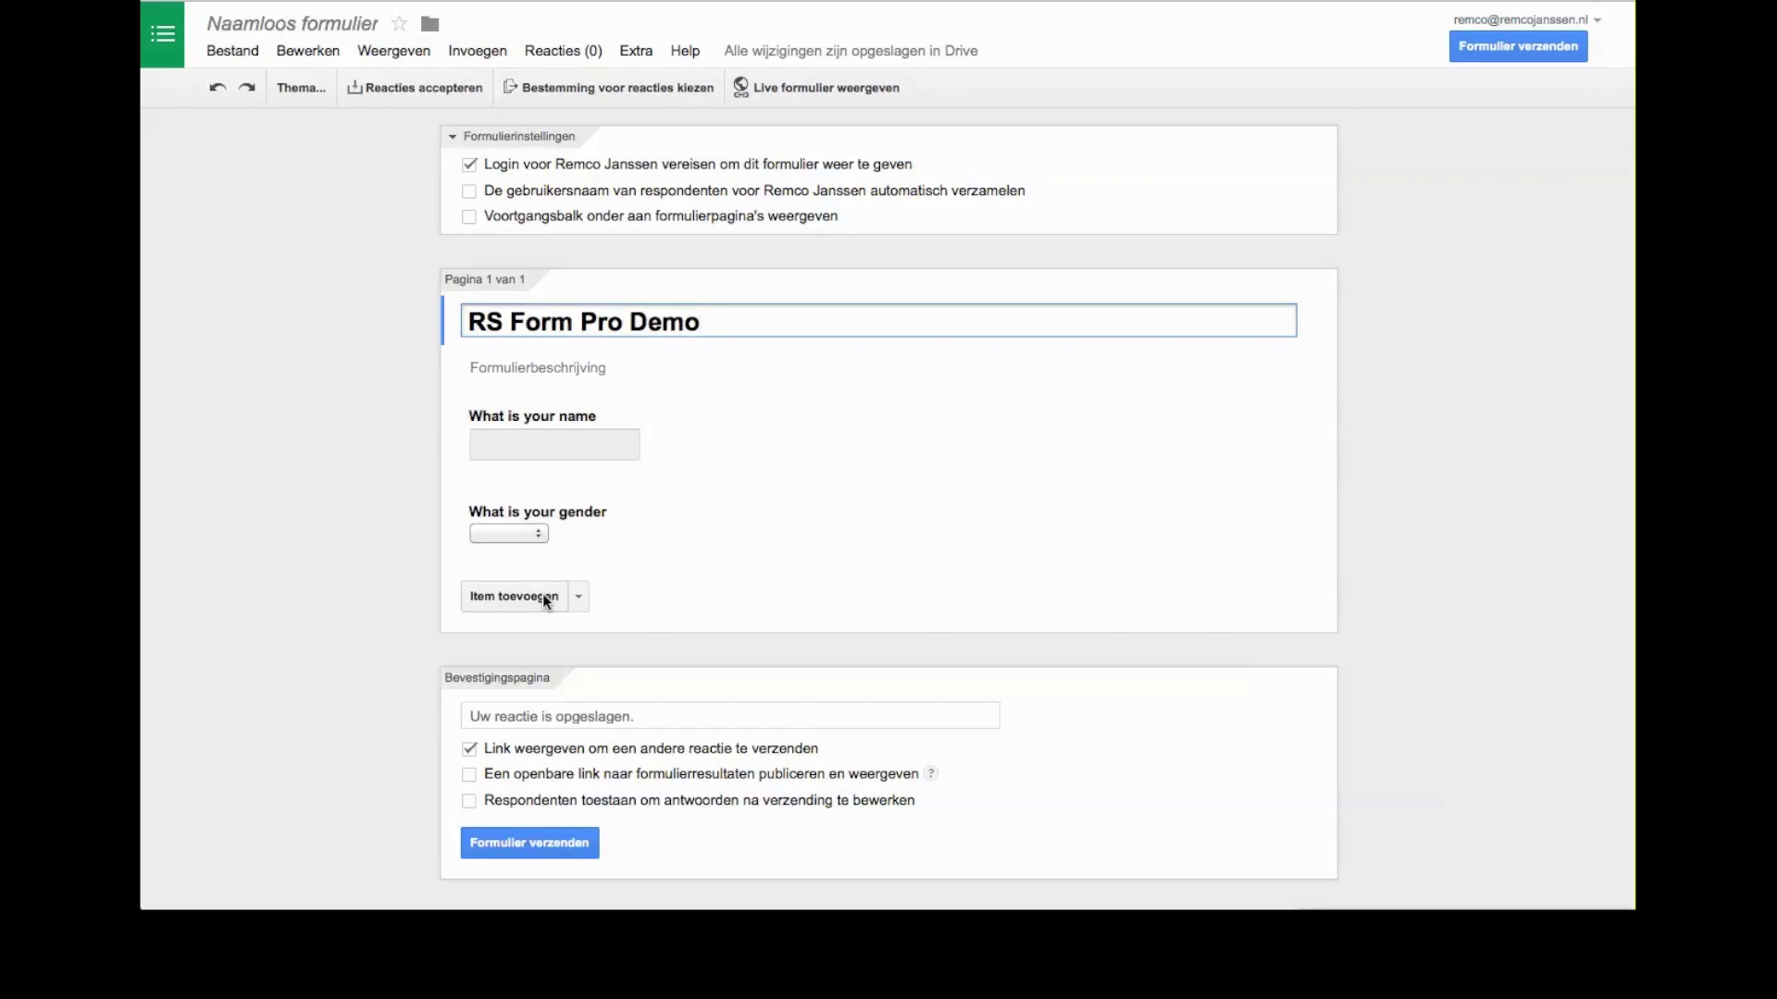
Start sending the form, select its shareable link and finish the sharing dialog
left_click(541, 845)
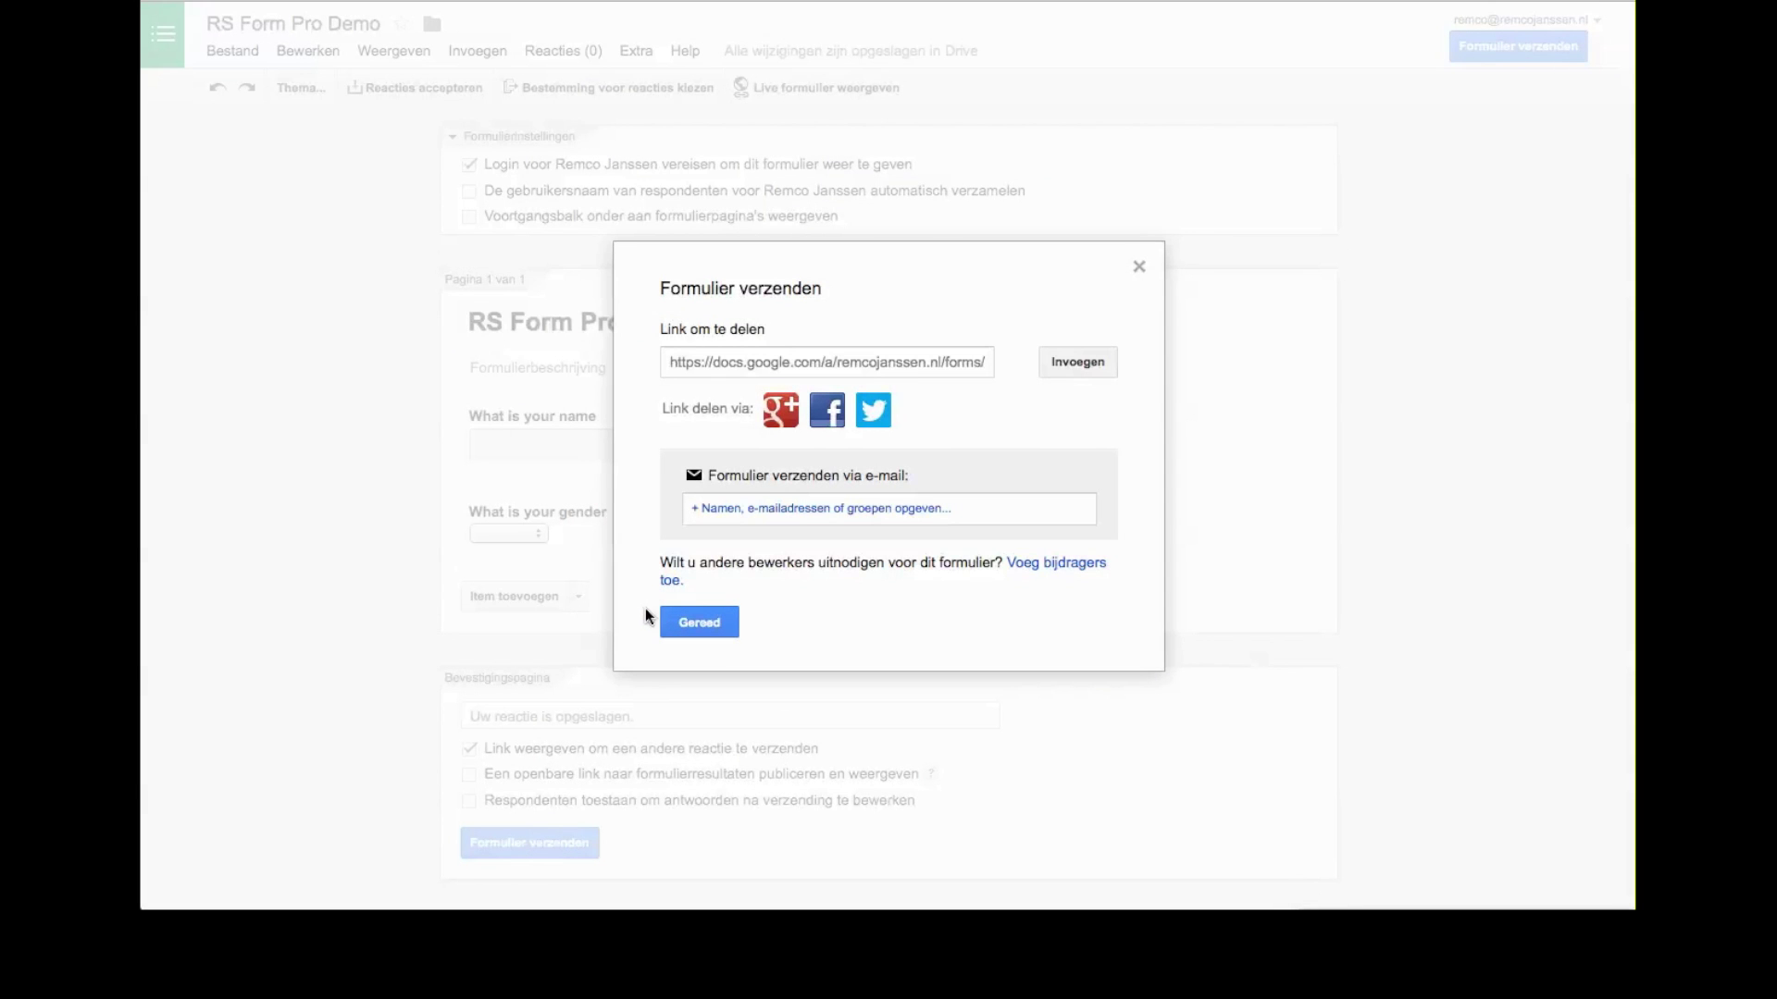
left_click(783, 360)
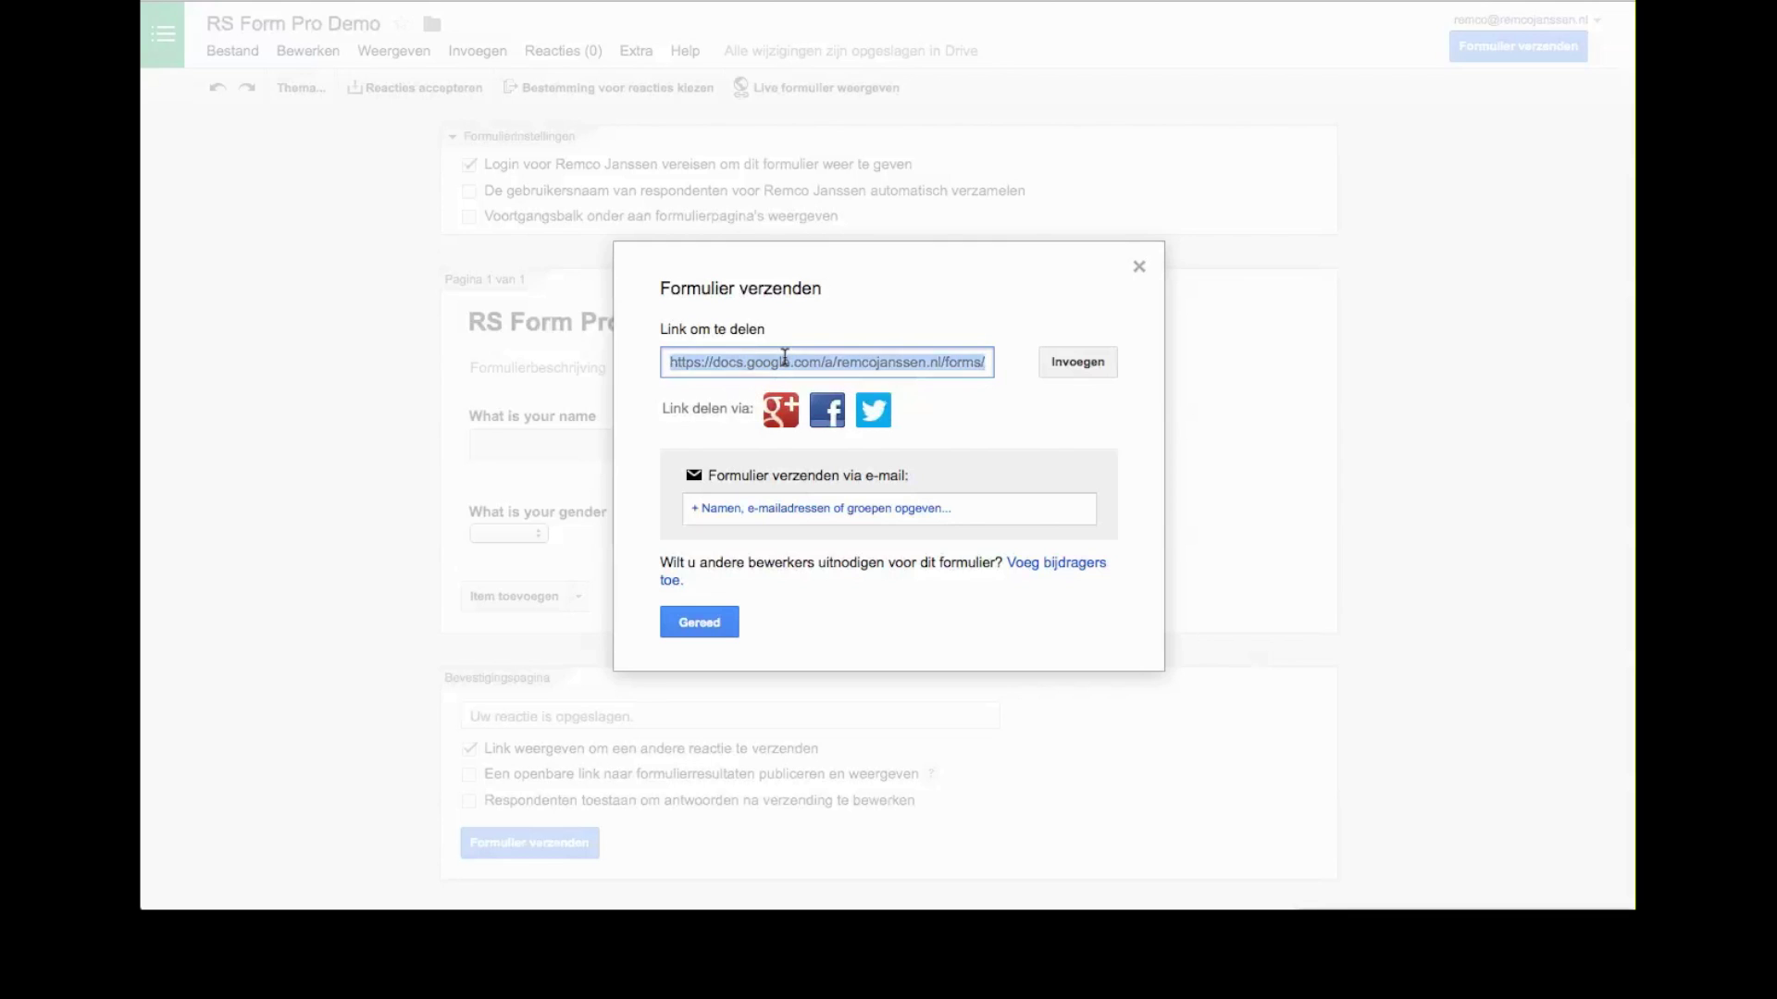
left_click(699, 624)
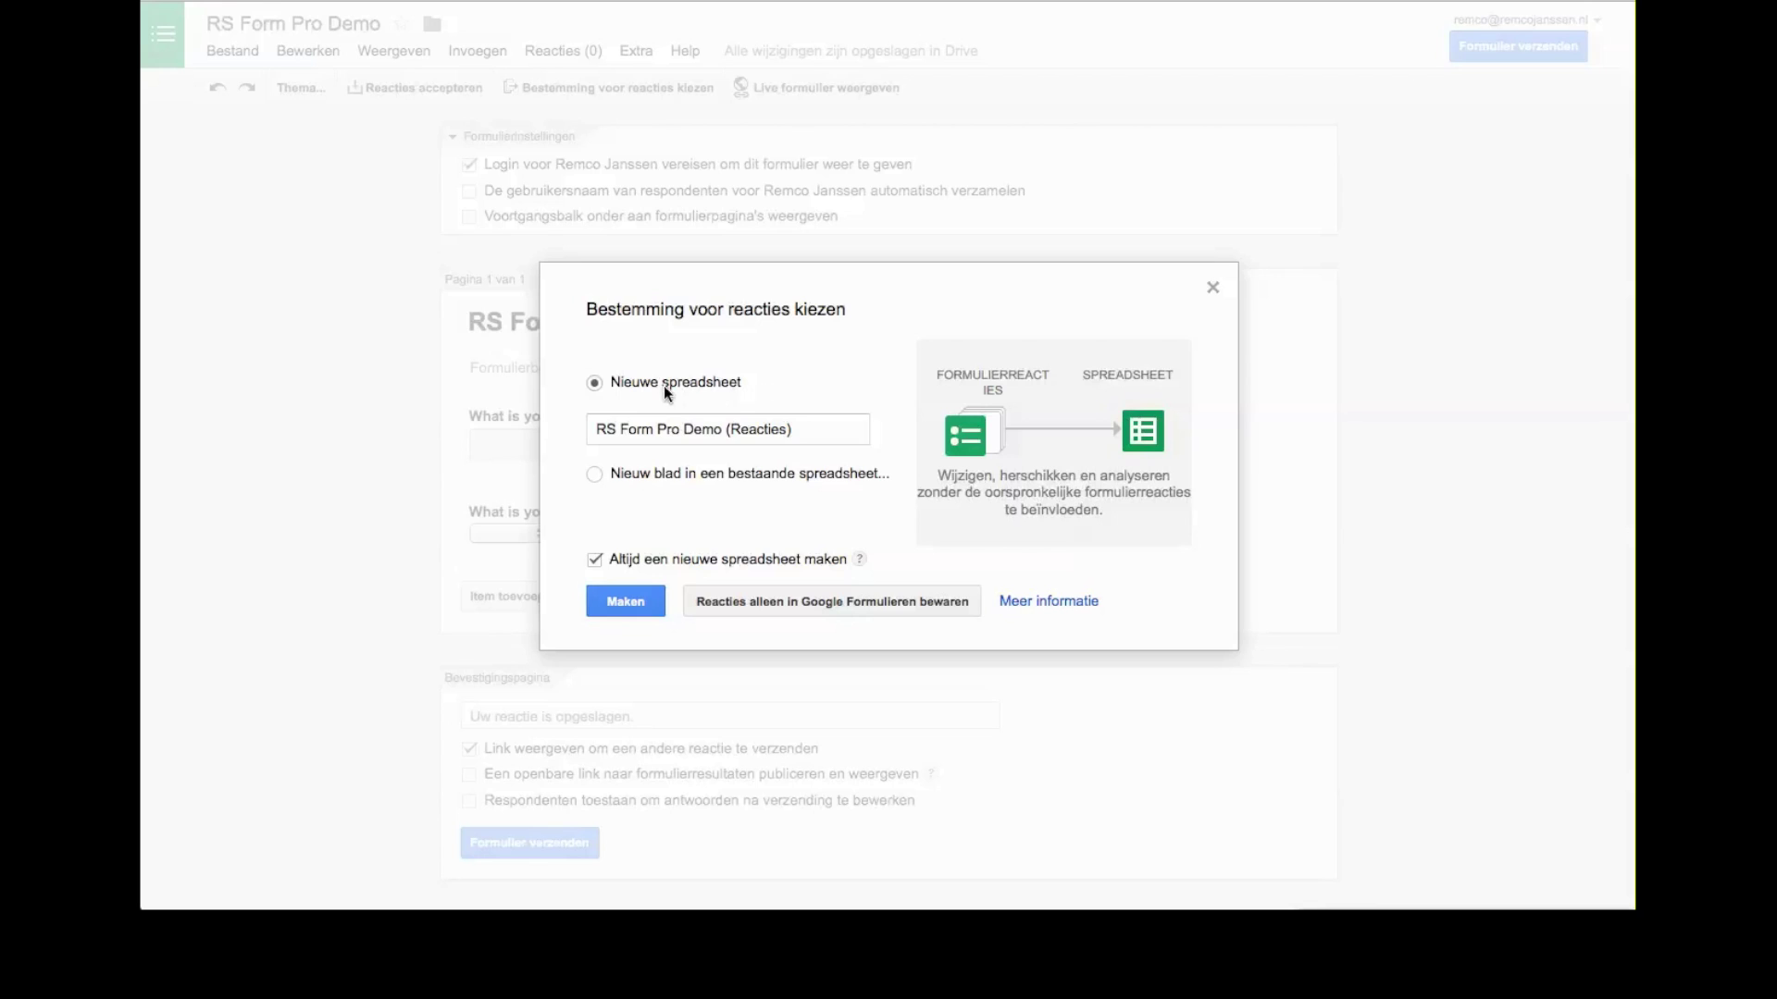
Create a new spreadsheet named "RS Form Pro Demo (Reacties)" as the destination for the form's responses
triple_click(714, 429)
left_click(694, 429)
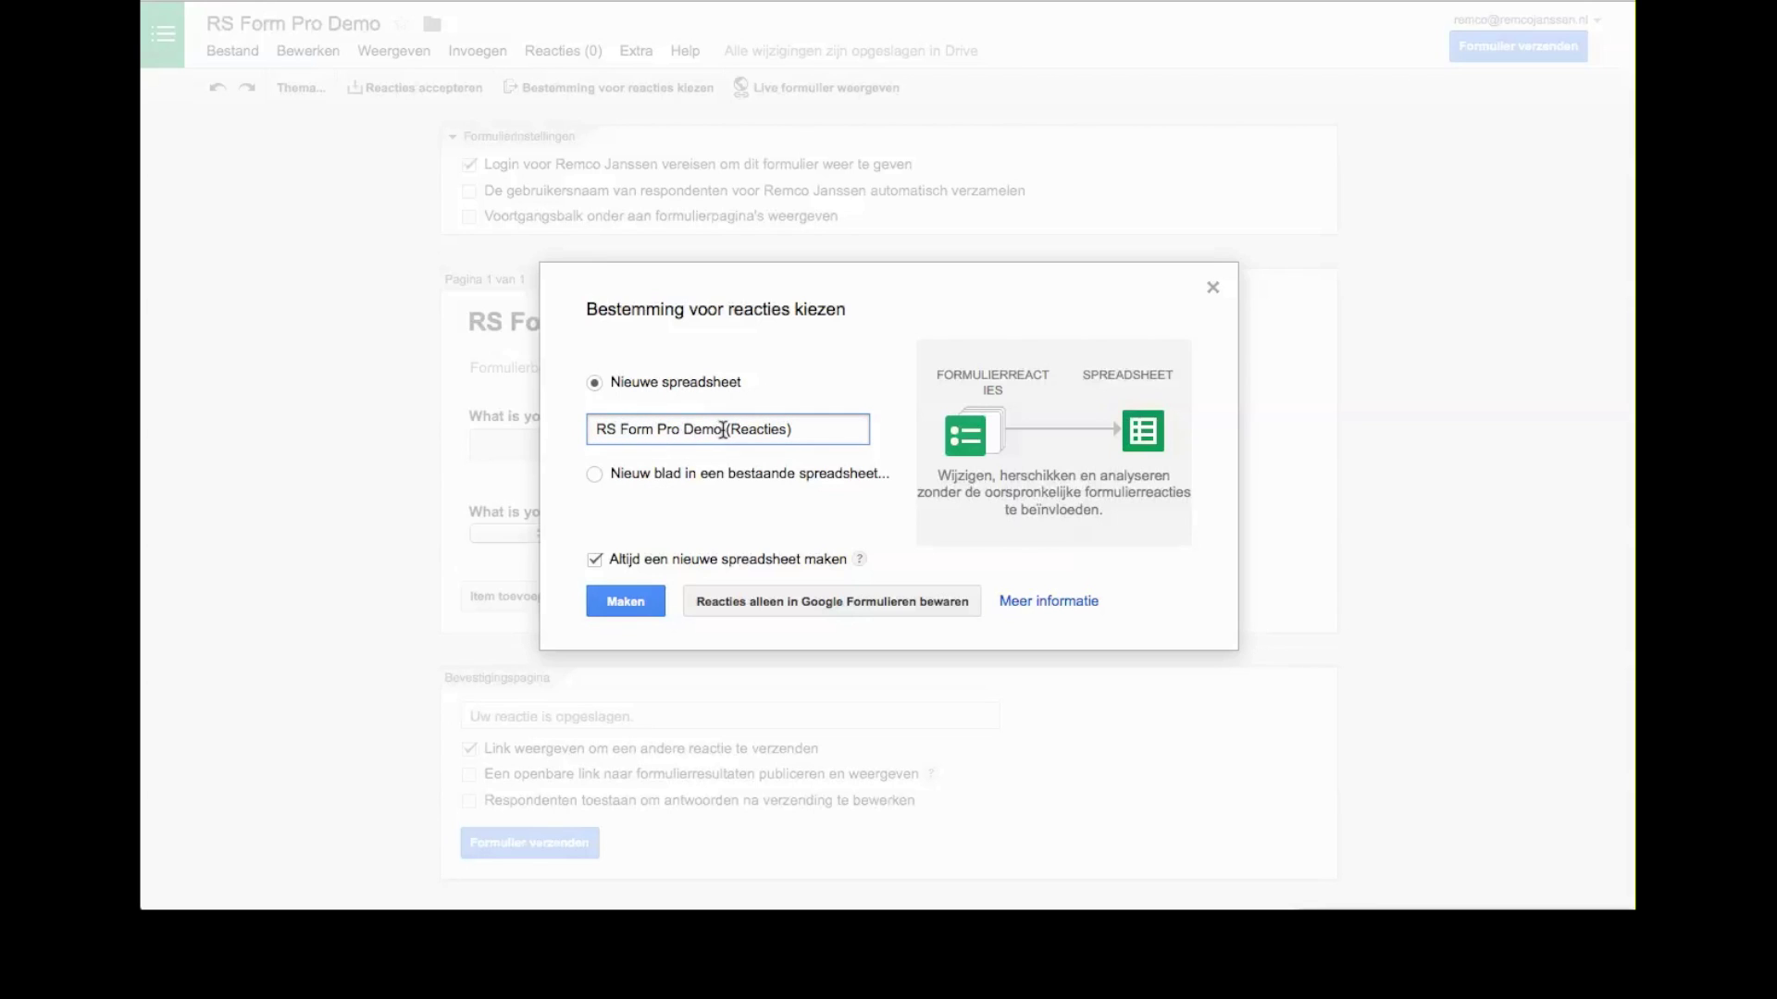
left_click(609, 608)
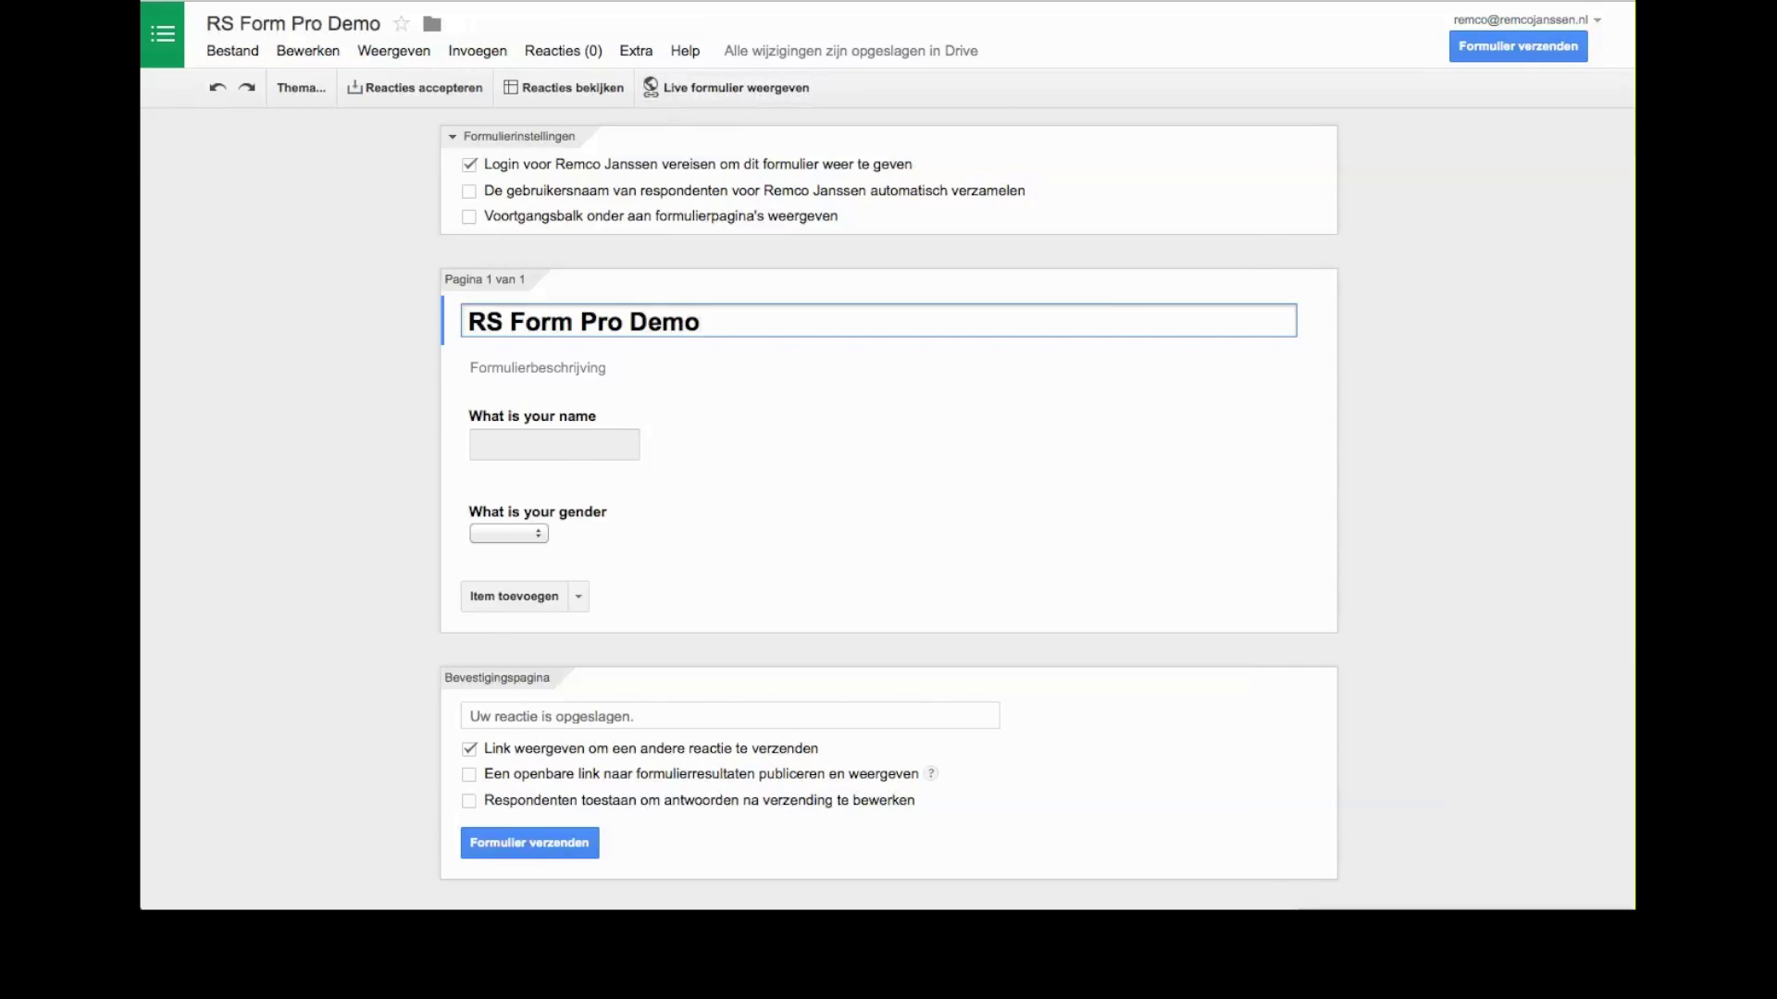
Reopen the RS Form Pro Demo form from Drive and open its response spreadsheet and live form
key("ctrl+w")
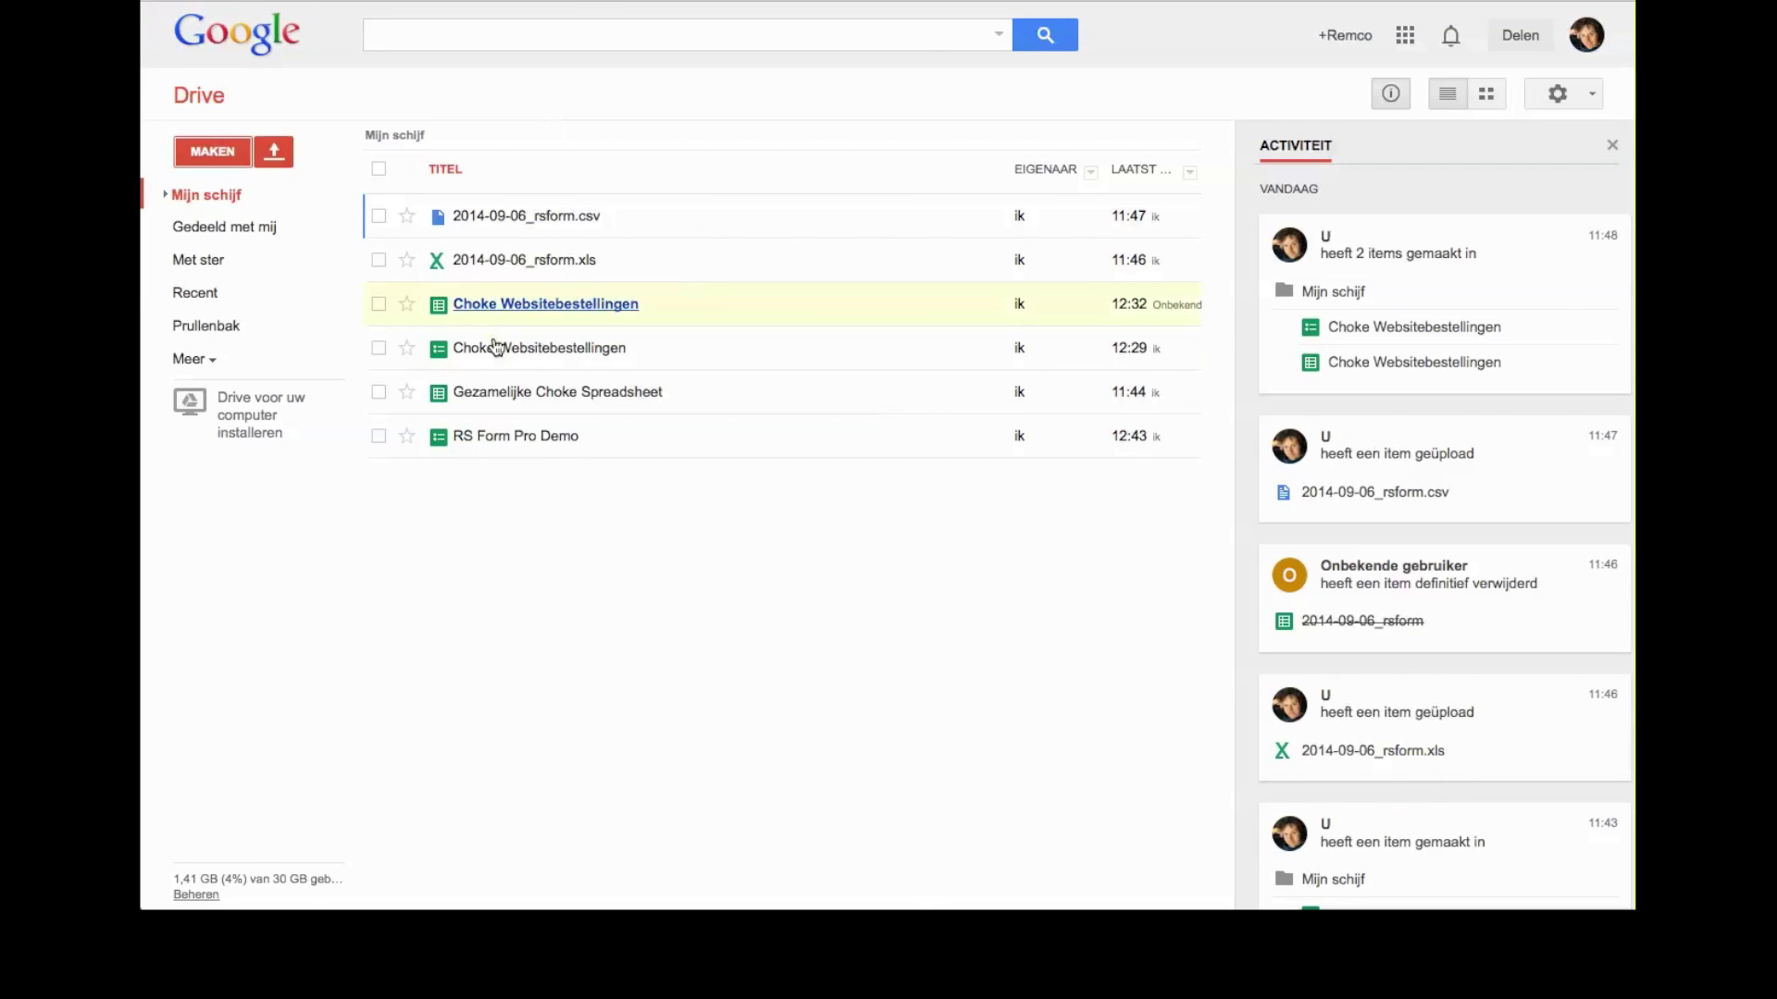
left_click(507, 438)
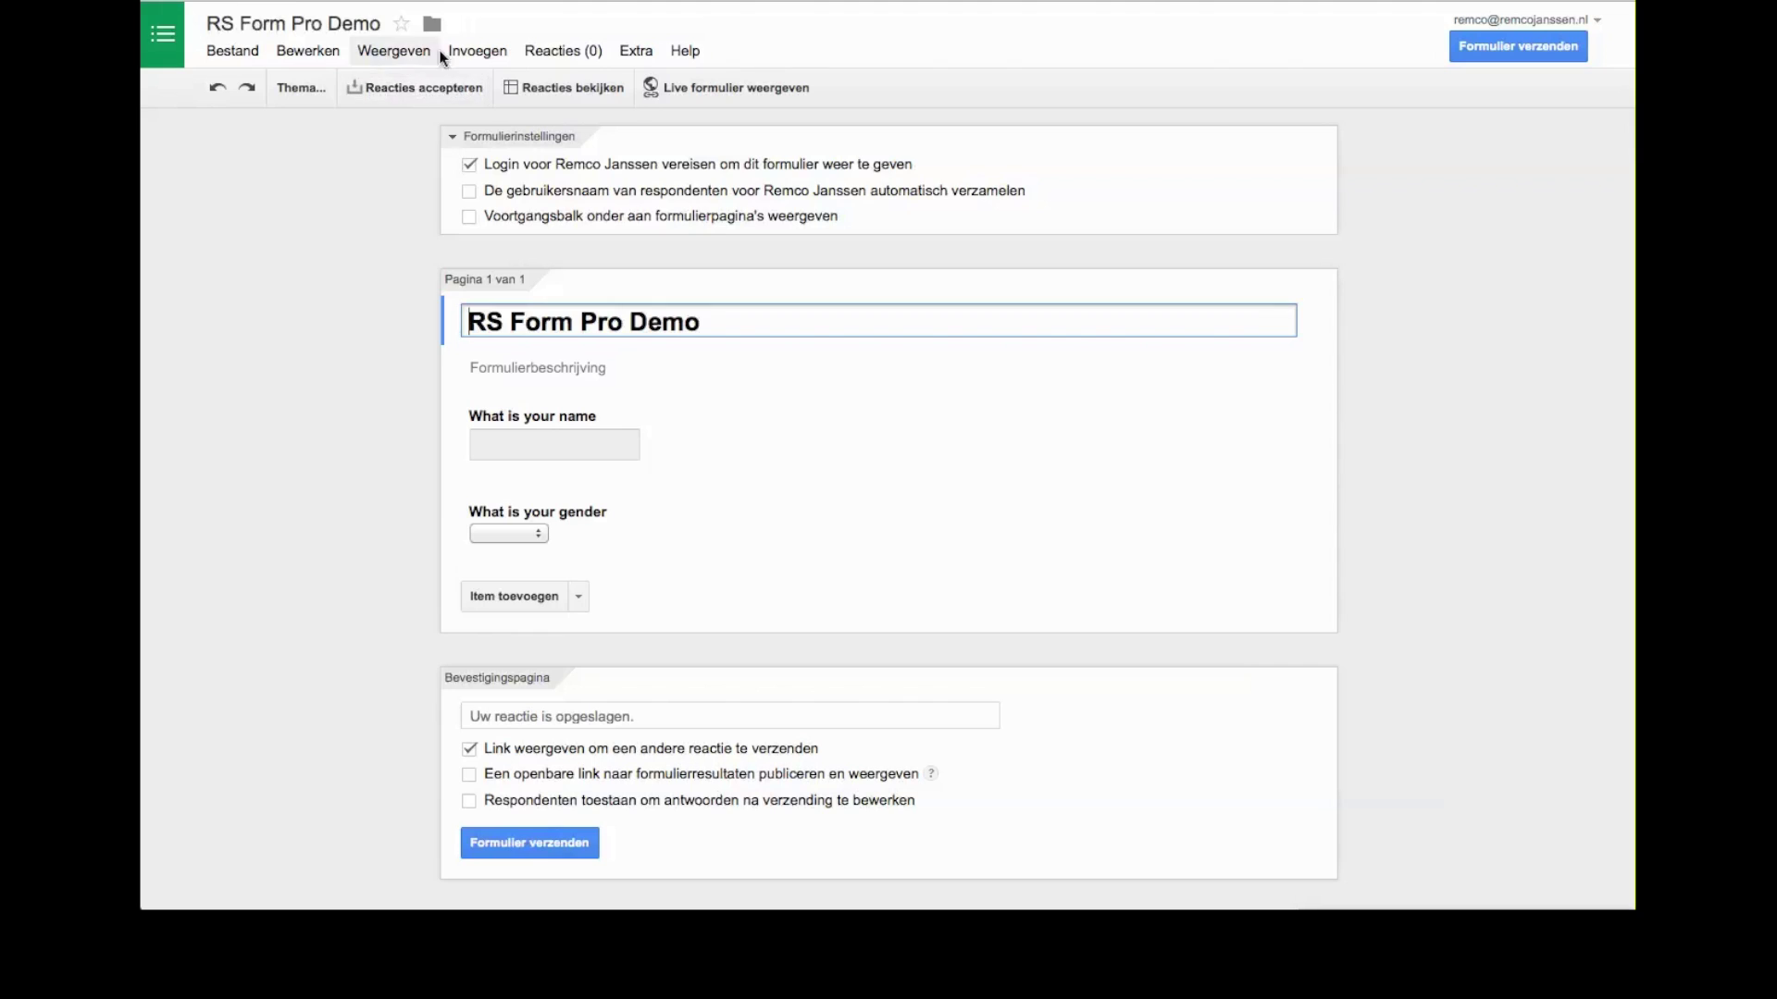
left_click(576, 87)
left_click(722, 89)
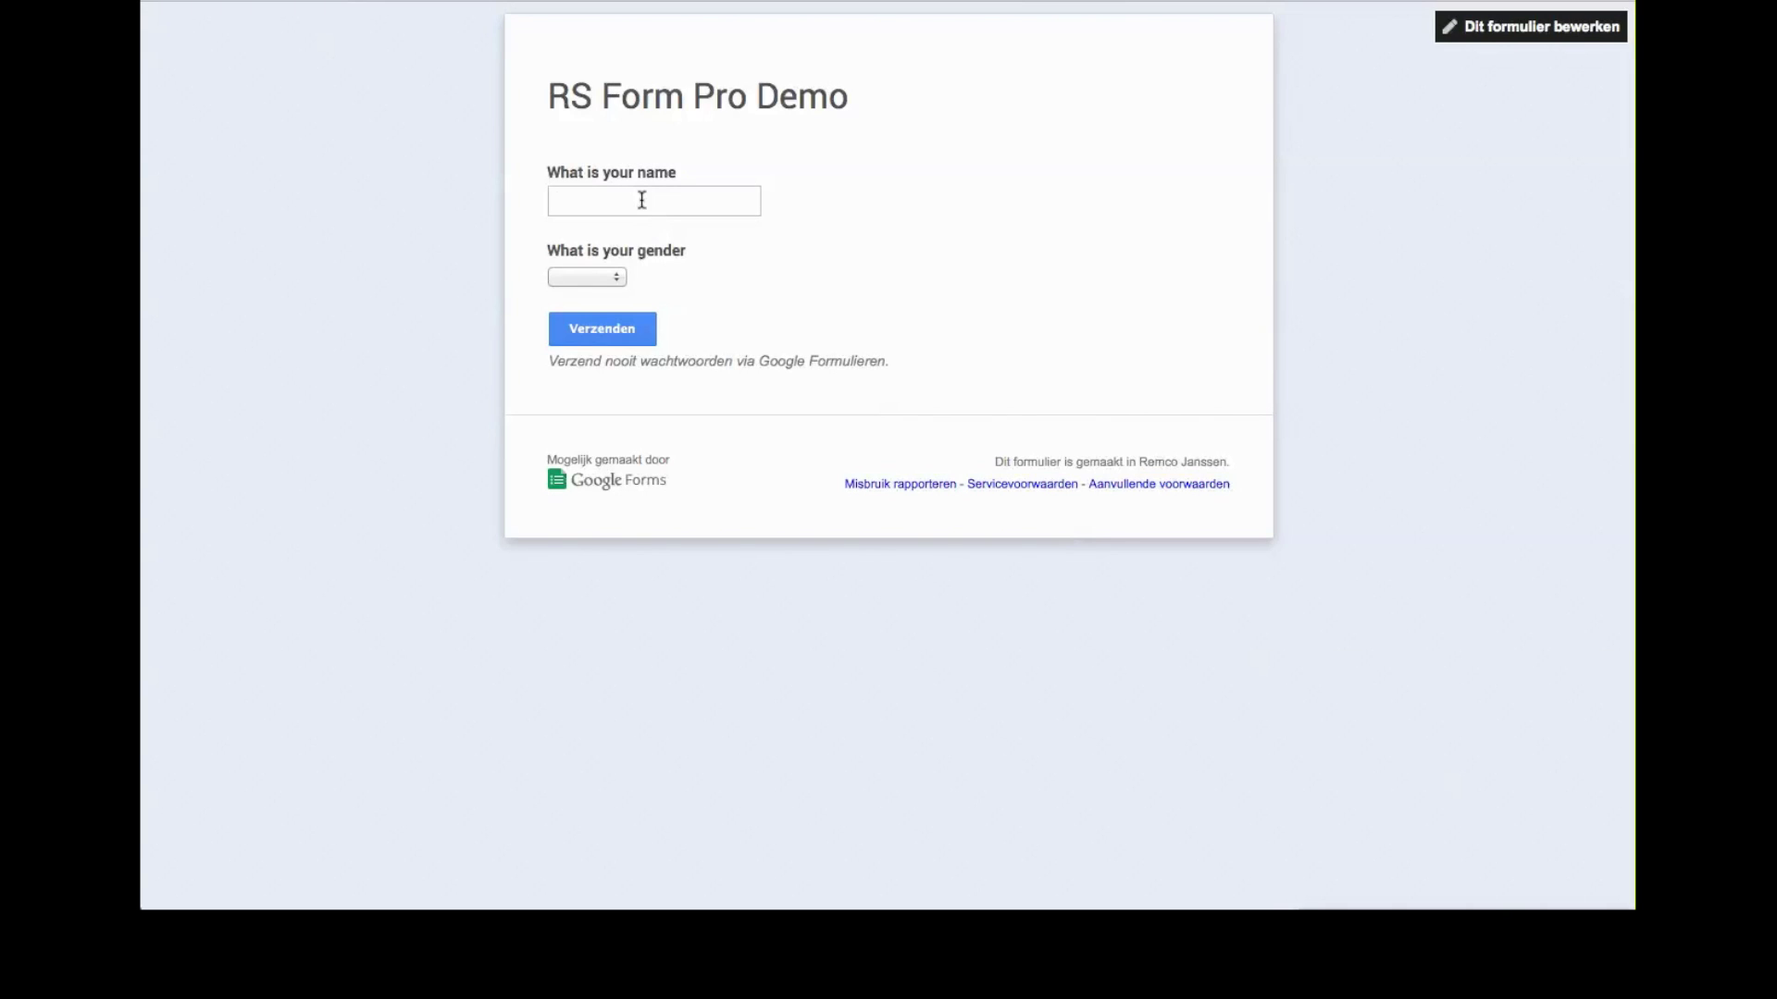
Submit a test response with a first name and a gender choice, and open a blank form for another response
left_click(642, 200)
type("Remco")
left_click(606, 277)
left_click(591, 324)
left_click(588, 280)
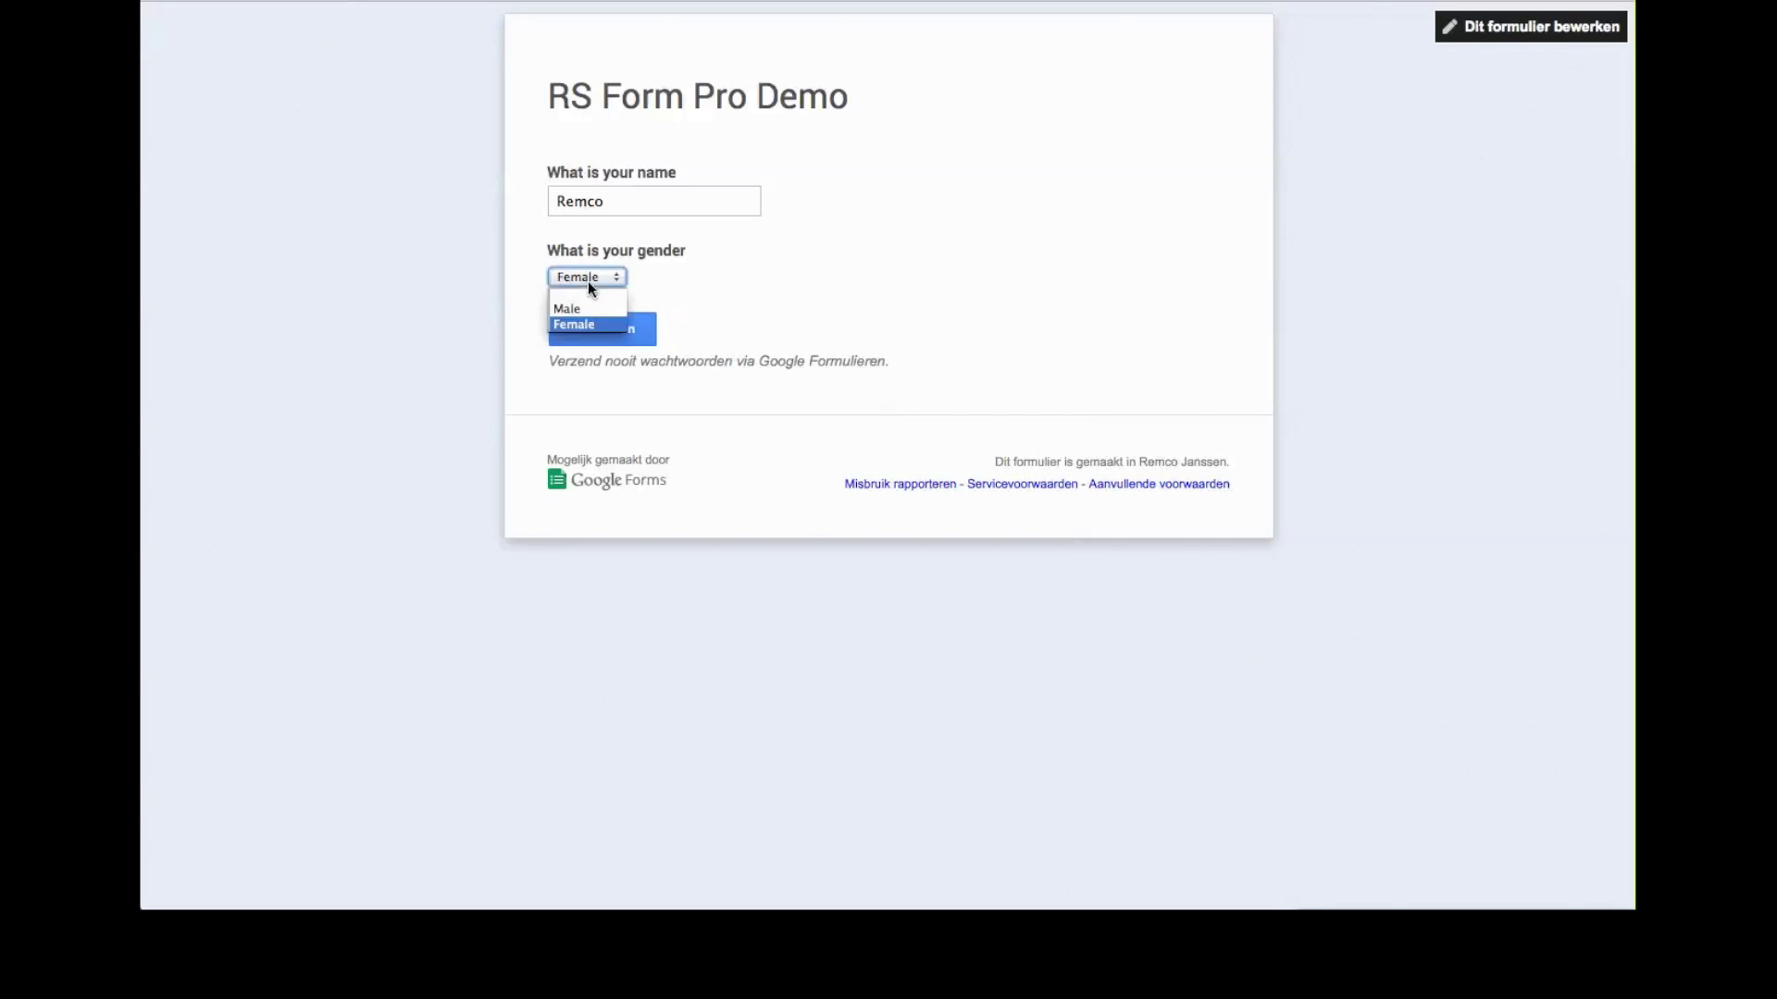
left_click(589, 281)
left_click(602, 332)
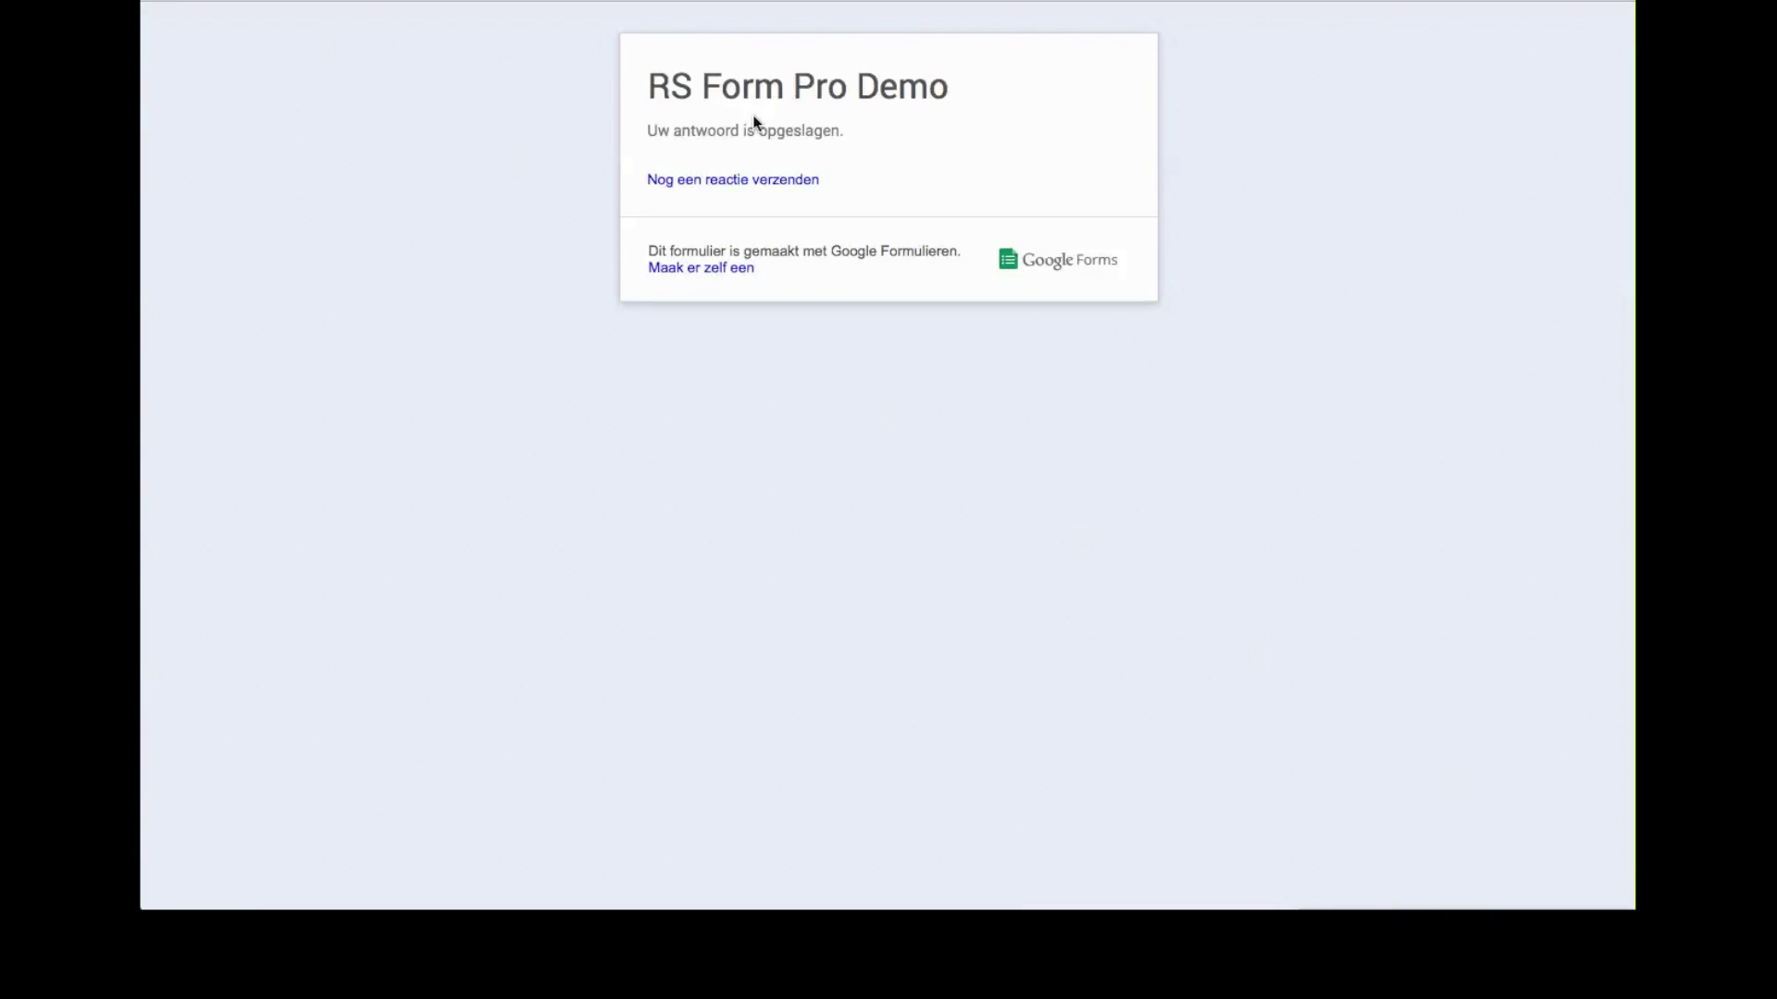
left_click(722, 181)
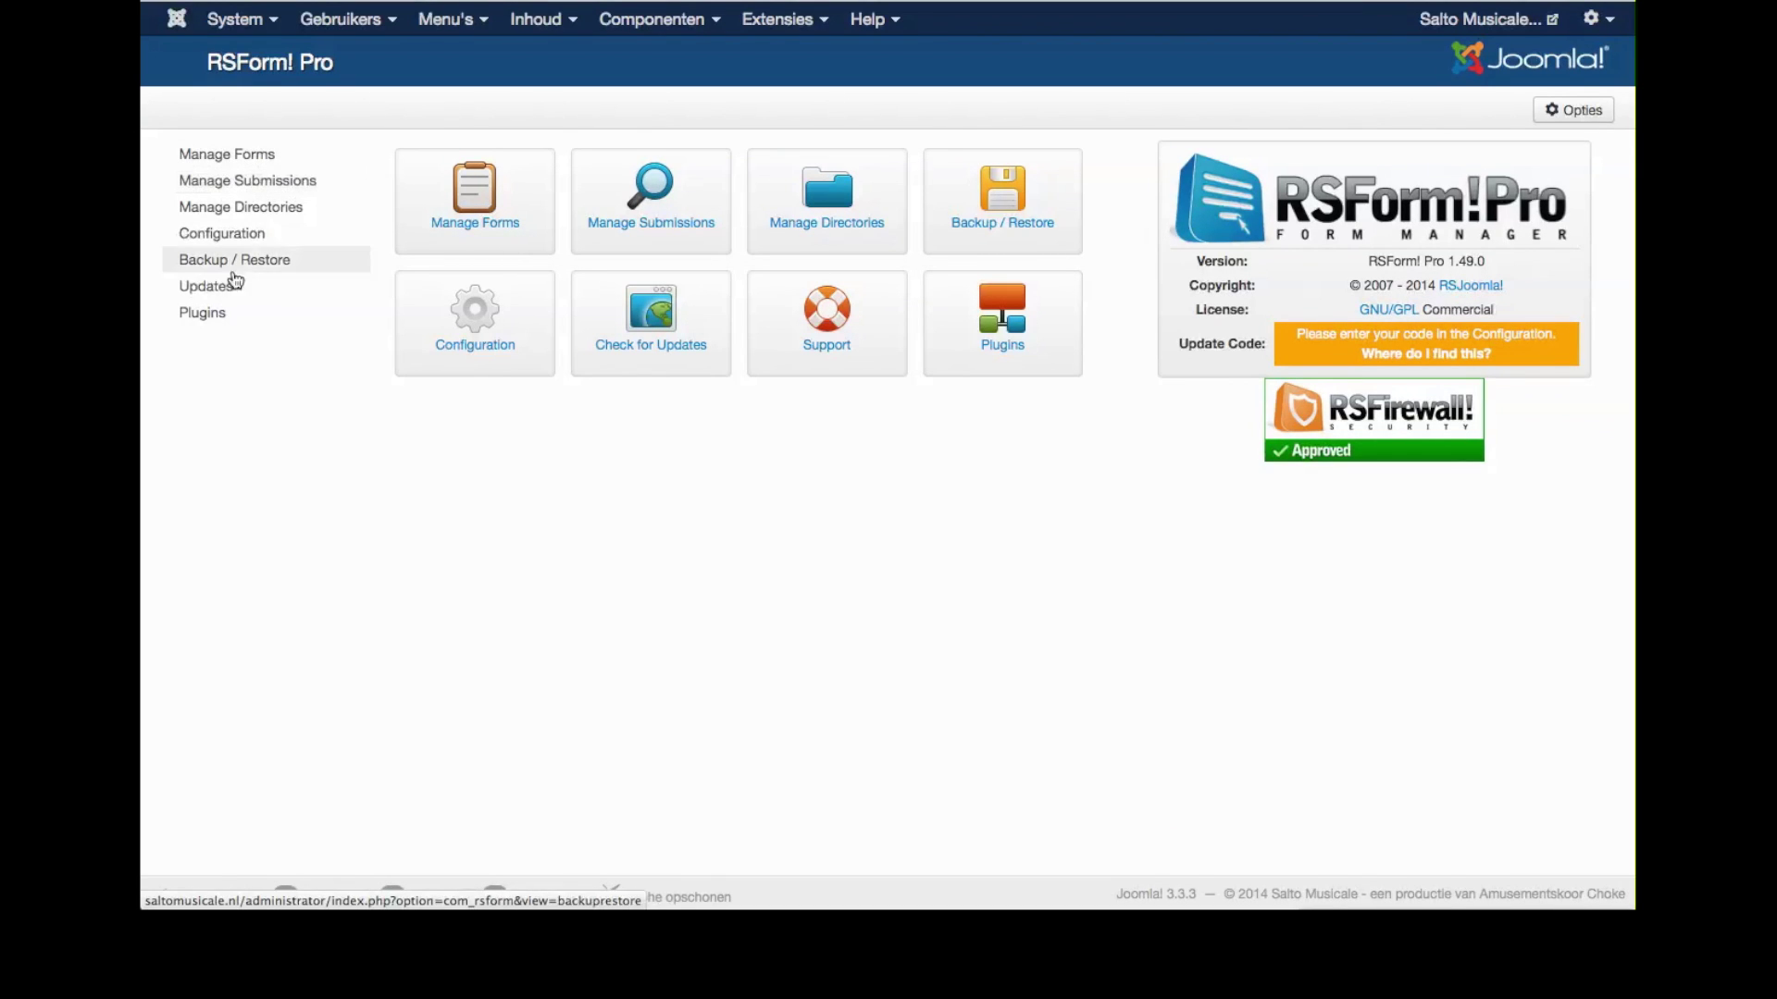
Create a new form in Joomla's RSForm! Pro form manager, skipping the creation wizard
left_click(266, 164)
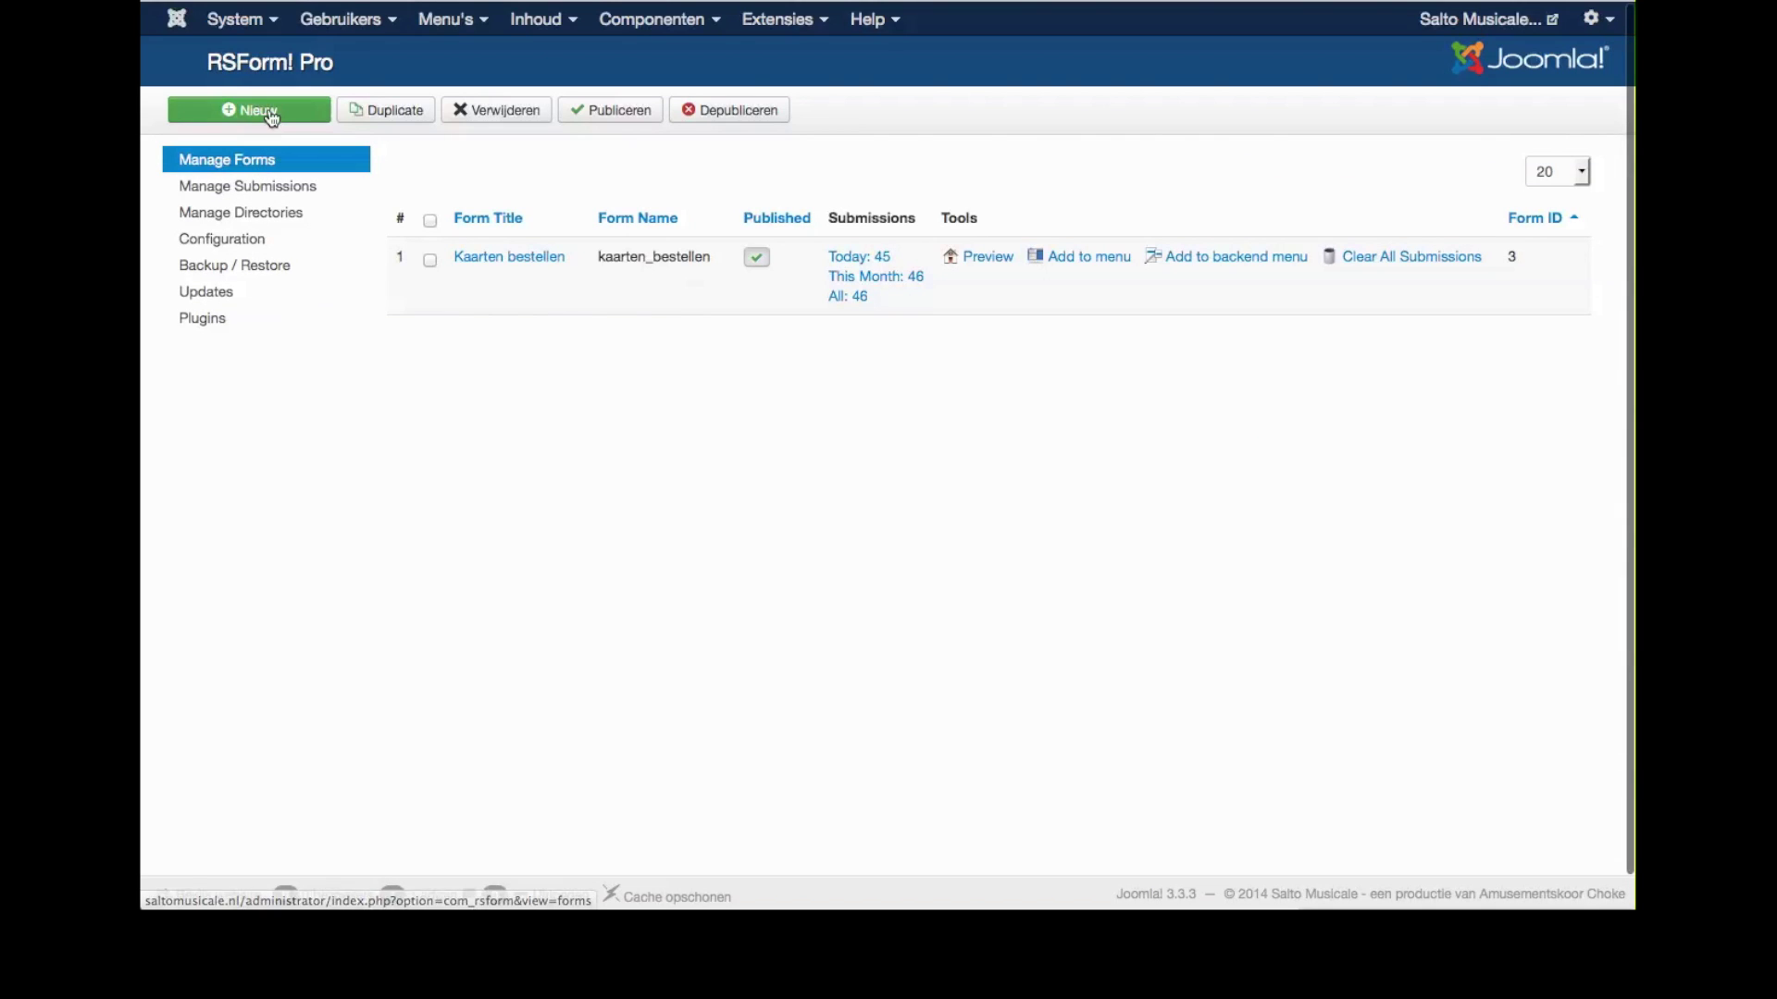
left_click(271, 113)
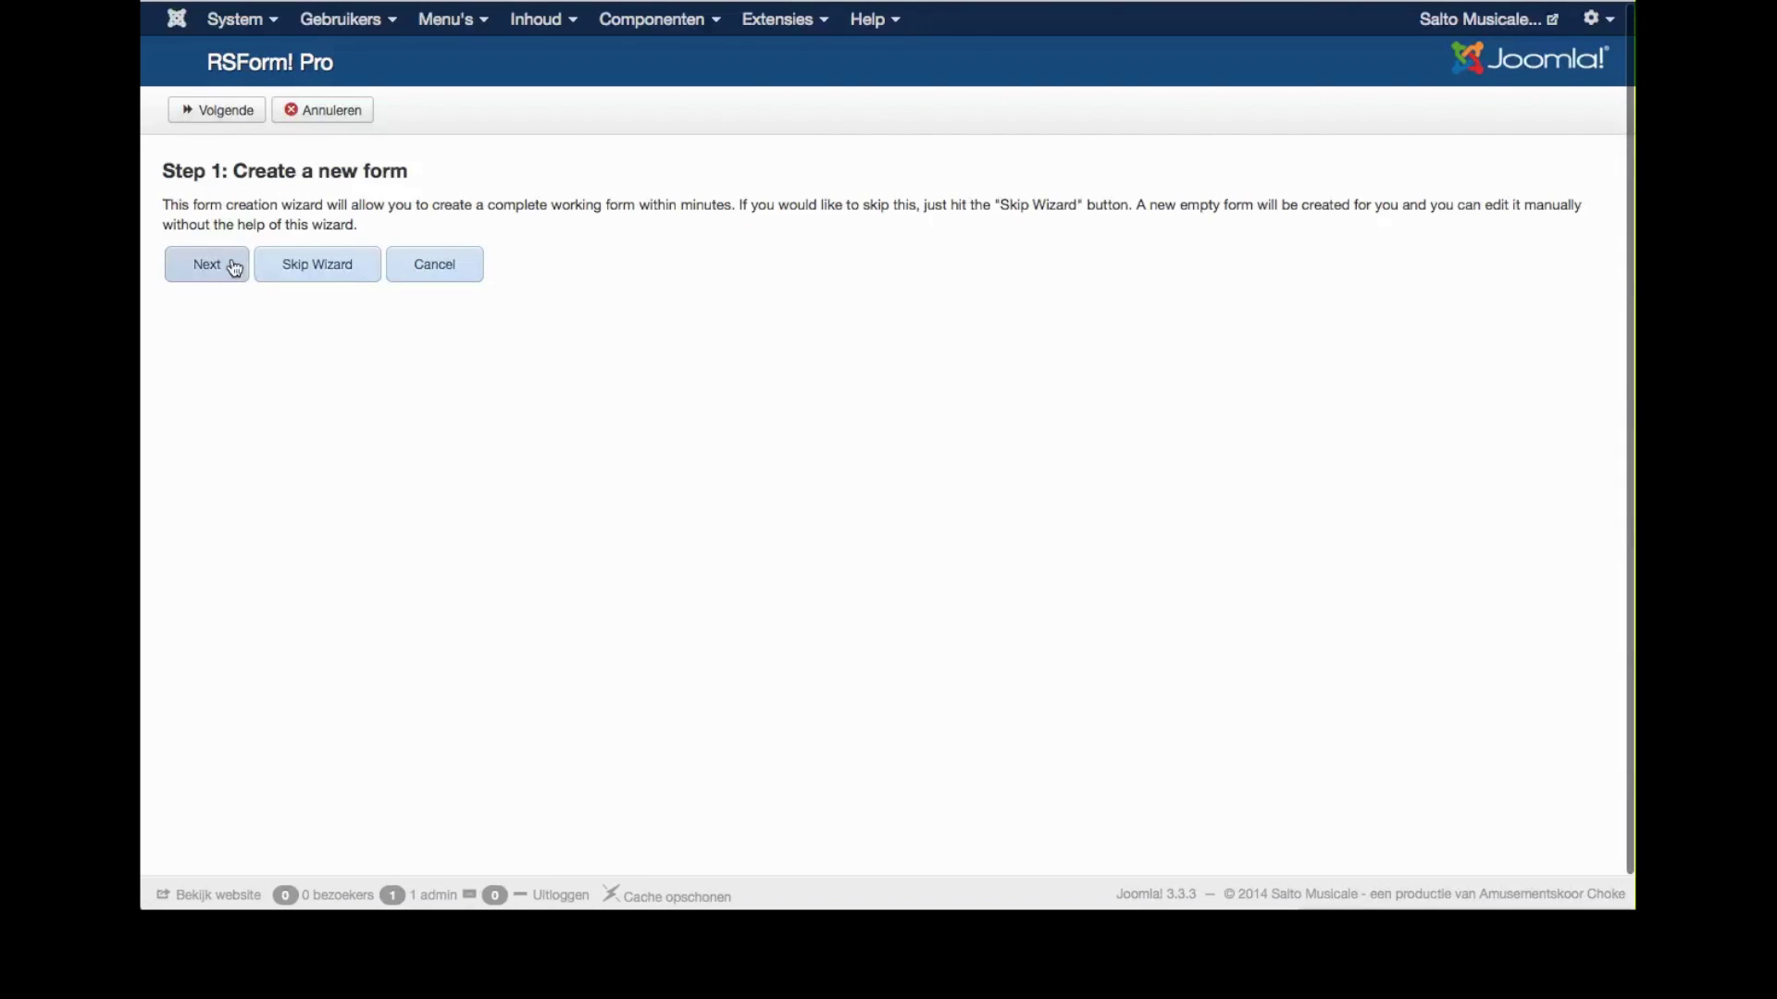
left_click(319, 265)
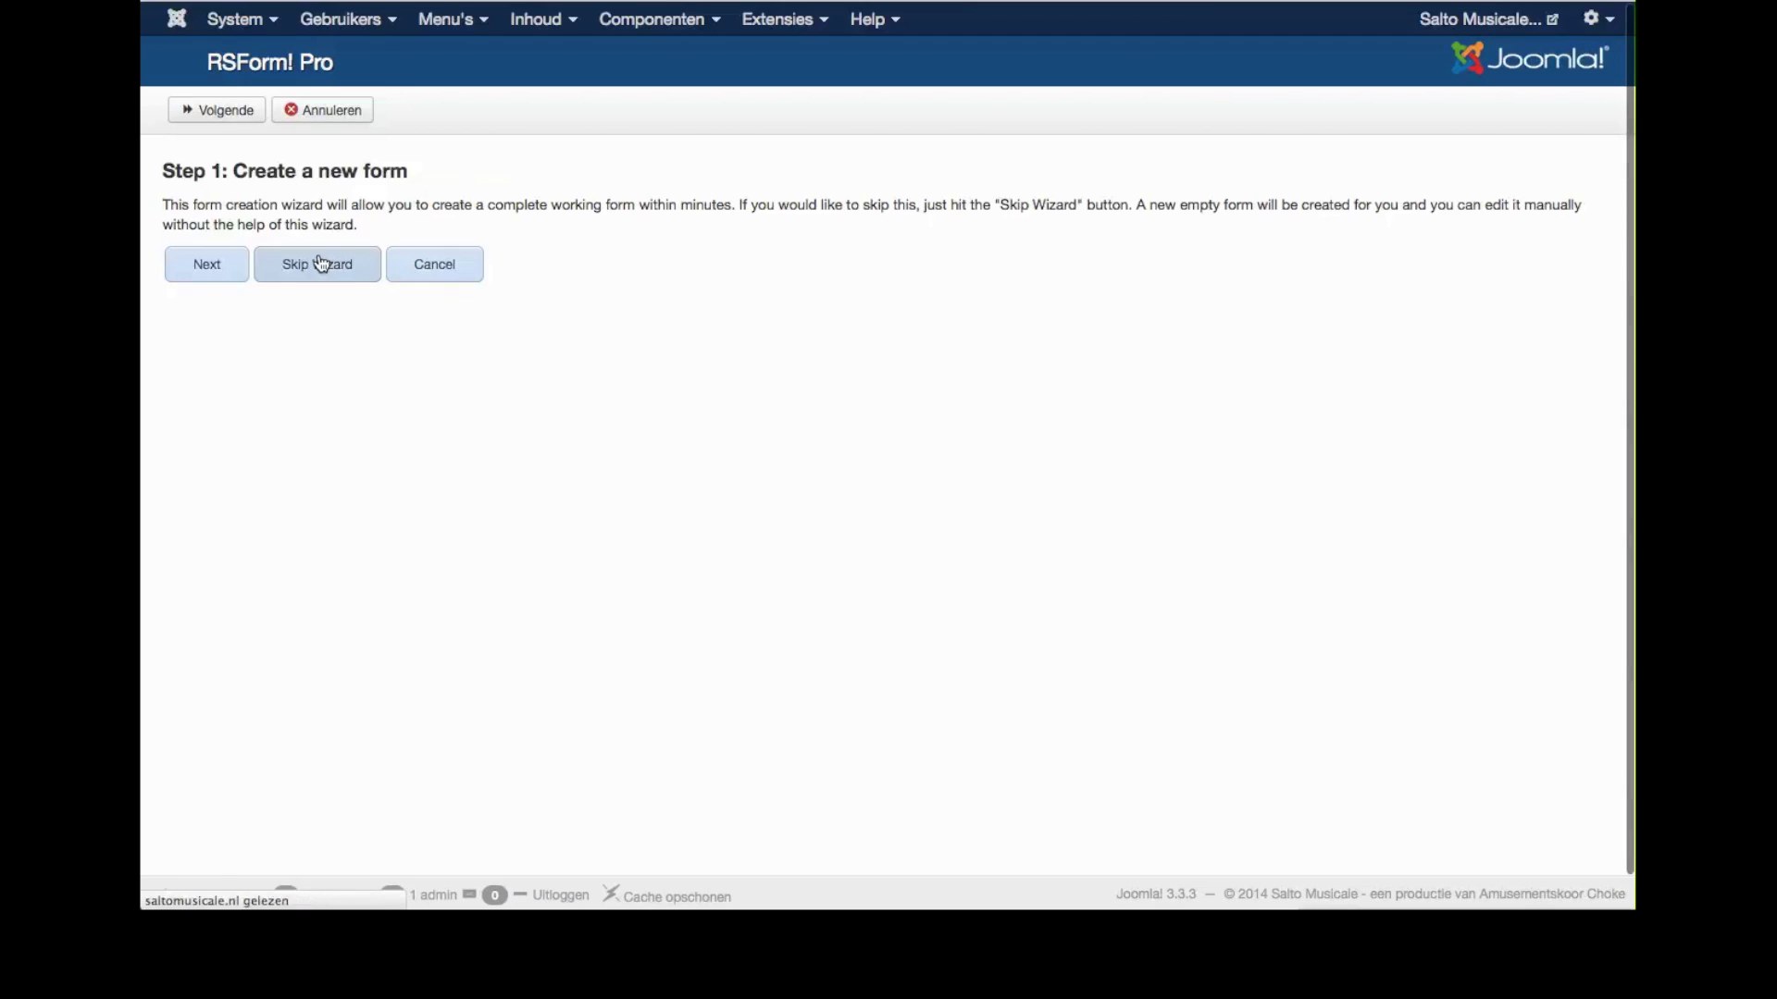
left_click(257, 298)
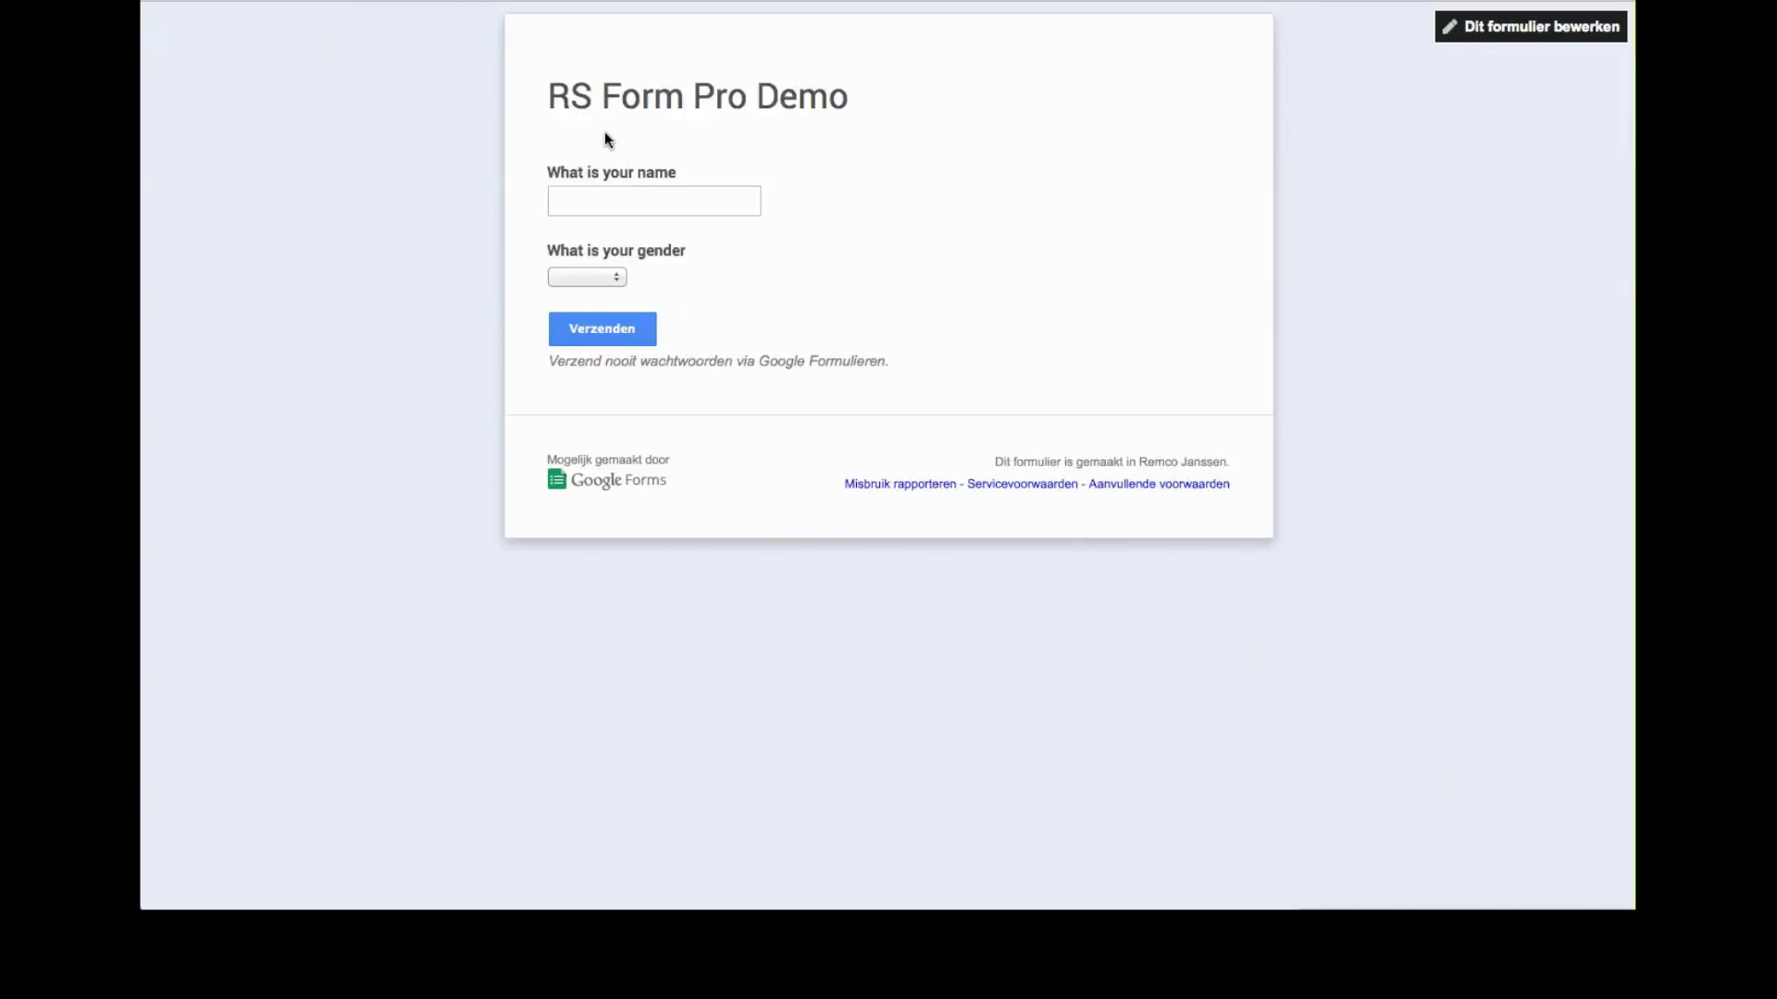
Inspect the HTML of the live Google form's "What is your name" input field in Firebug
right_click(611, 201)
left_click(715, 475)
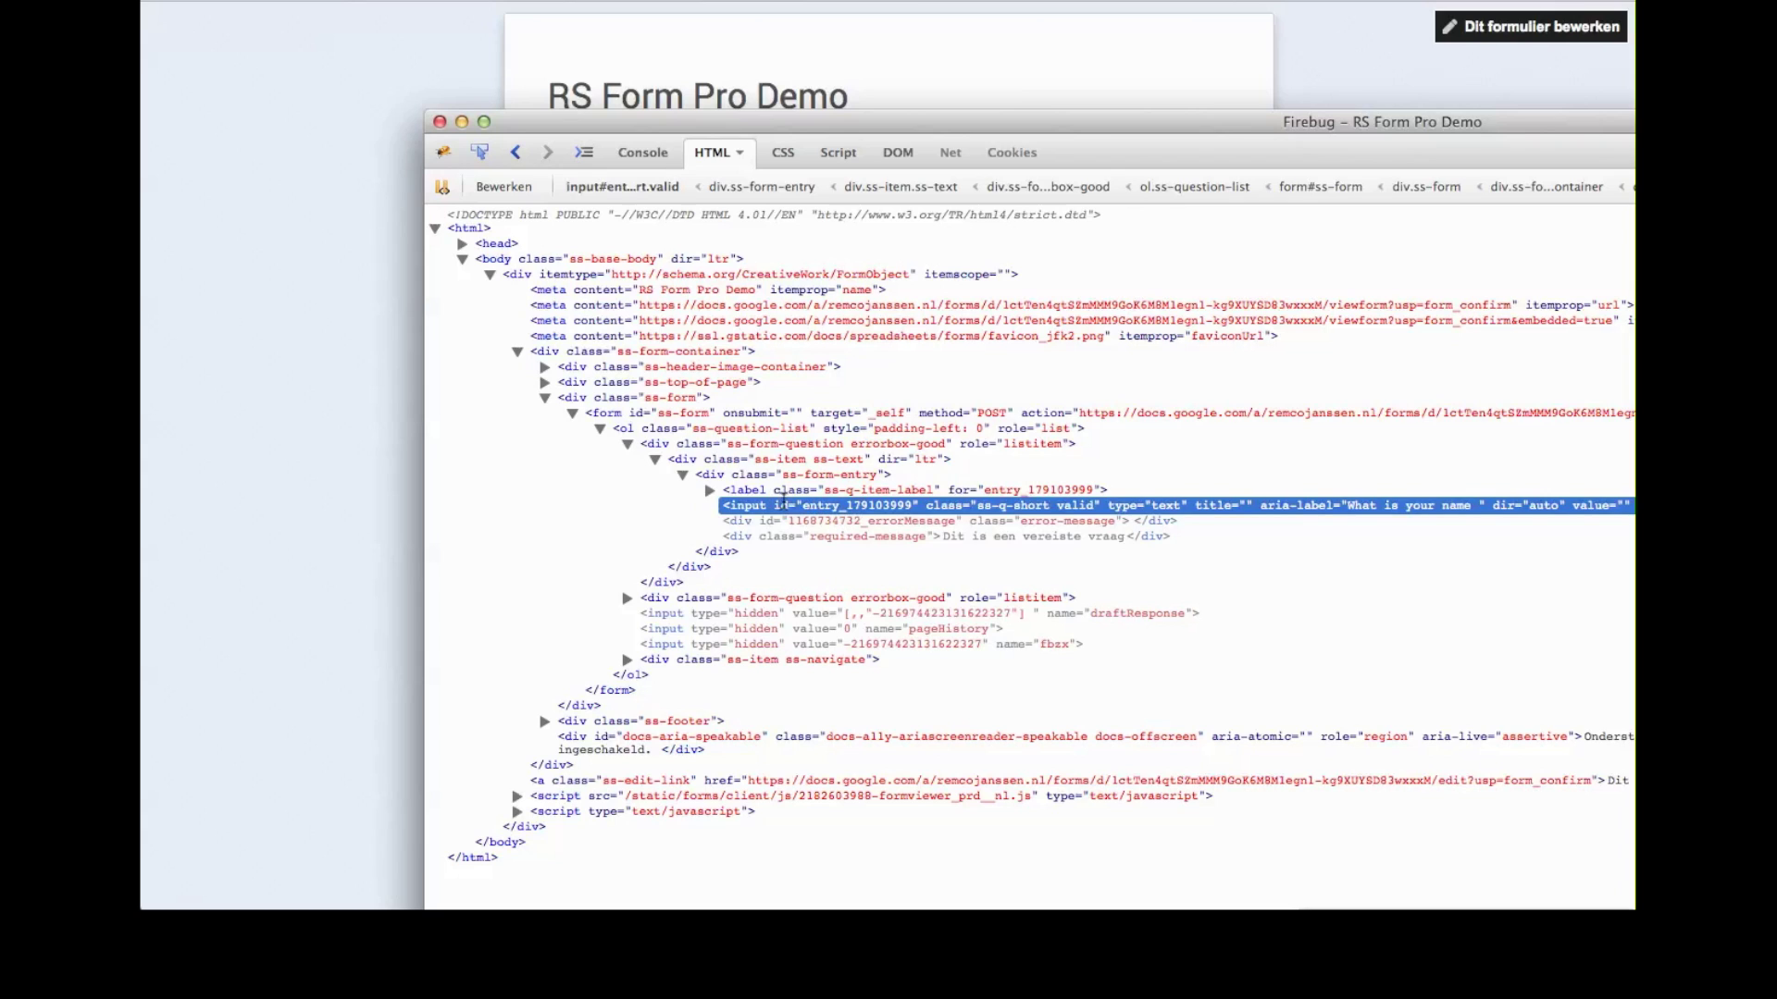
Copy the name input's ID, entry_179103999, from the inspected HTML and close Firebug
left_click(845, 505)
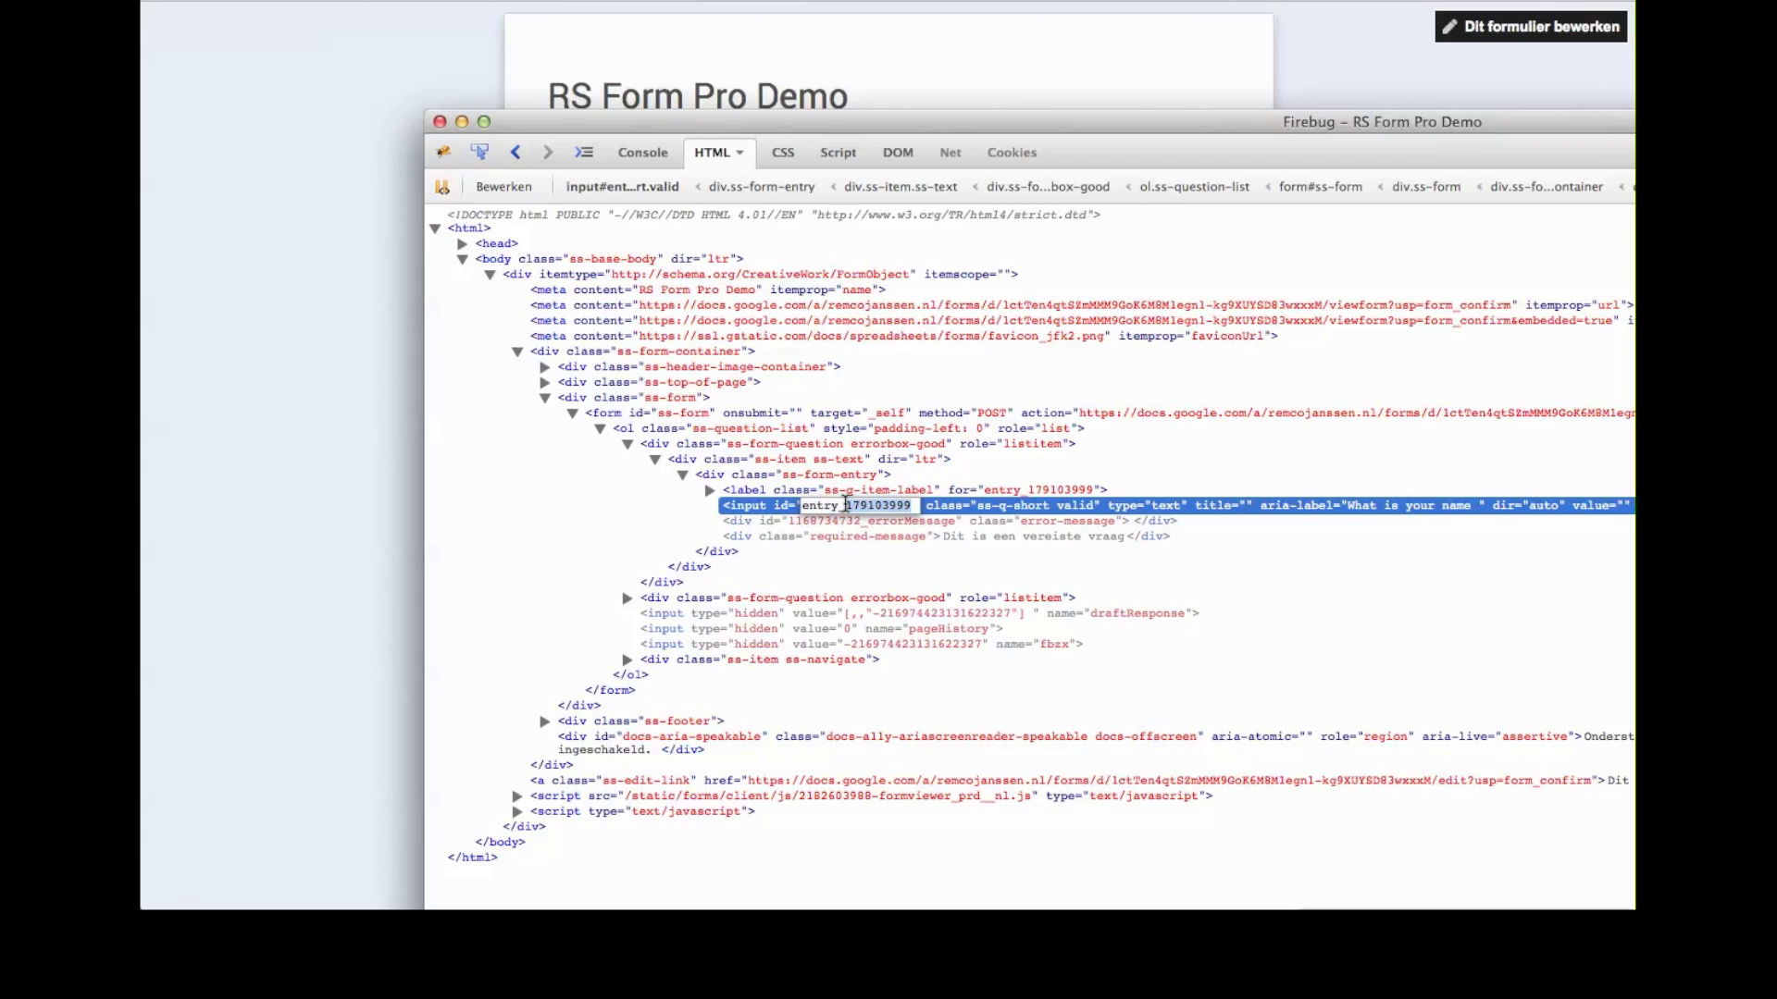
double_click(840, 505)
key("super+c")
left_click(440, 121)
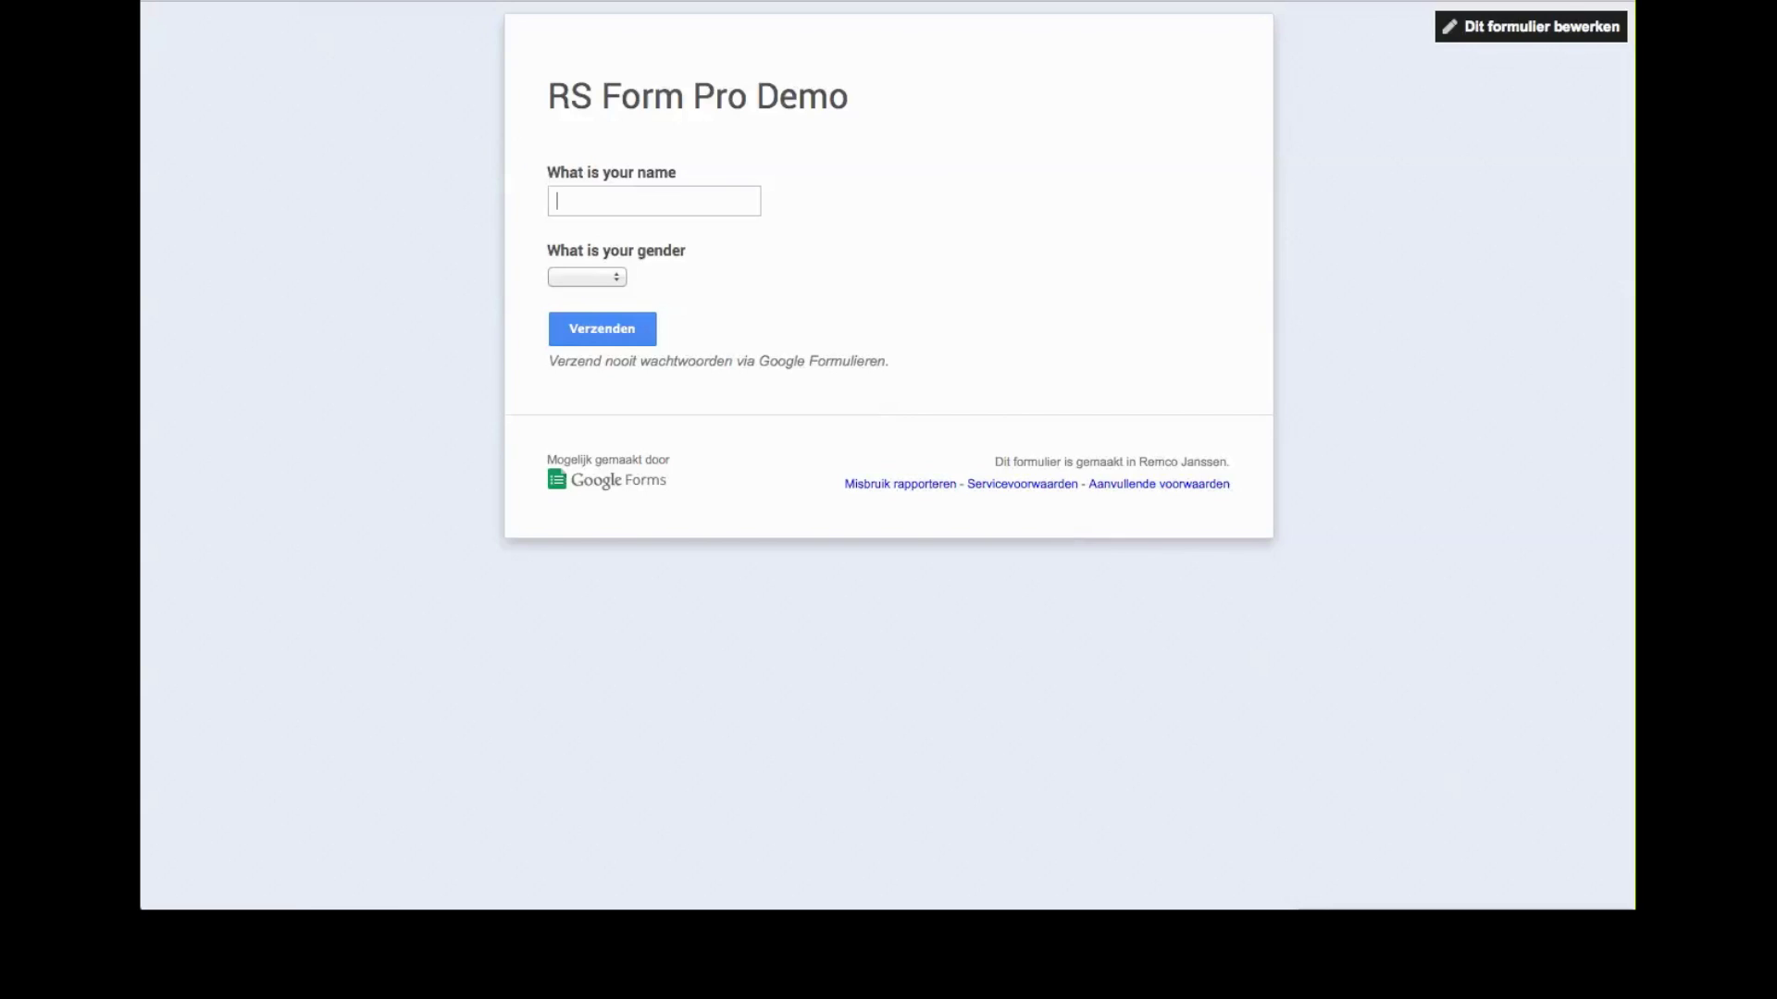
Save a textbox in the RSForm! Pro form named entry_179103999 with the caption "What is your name"
key("super+Tab")
left_click(604, 358)
key("super+v")
left_click(555, 440)
type("What is yourt")
key("BackSpace")
type("name")
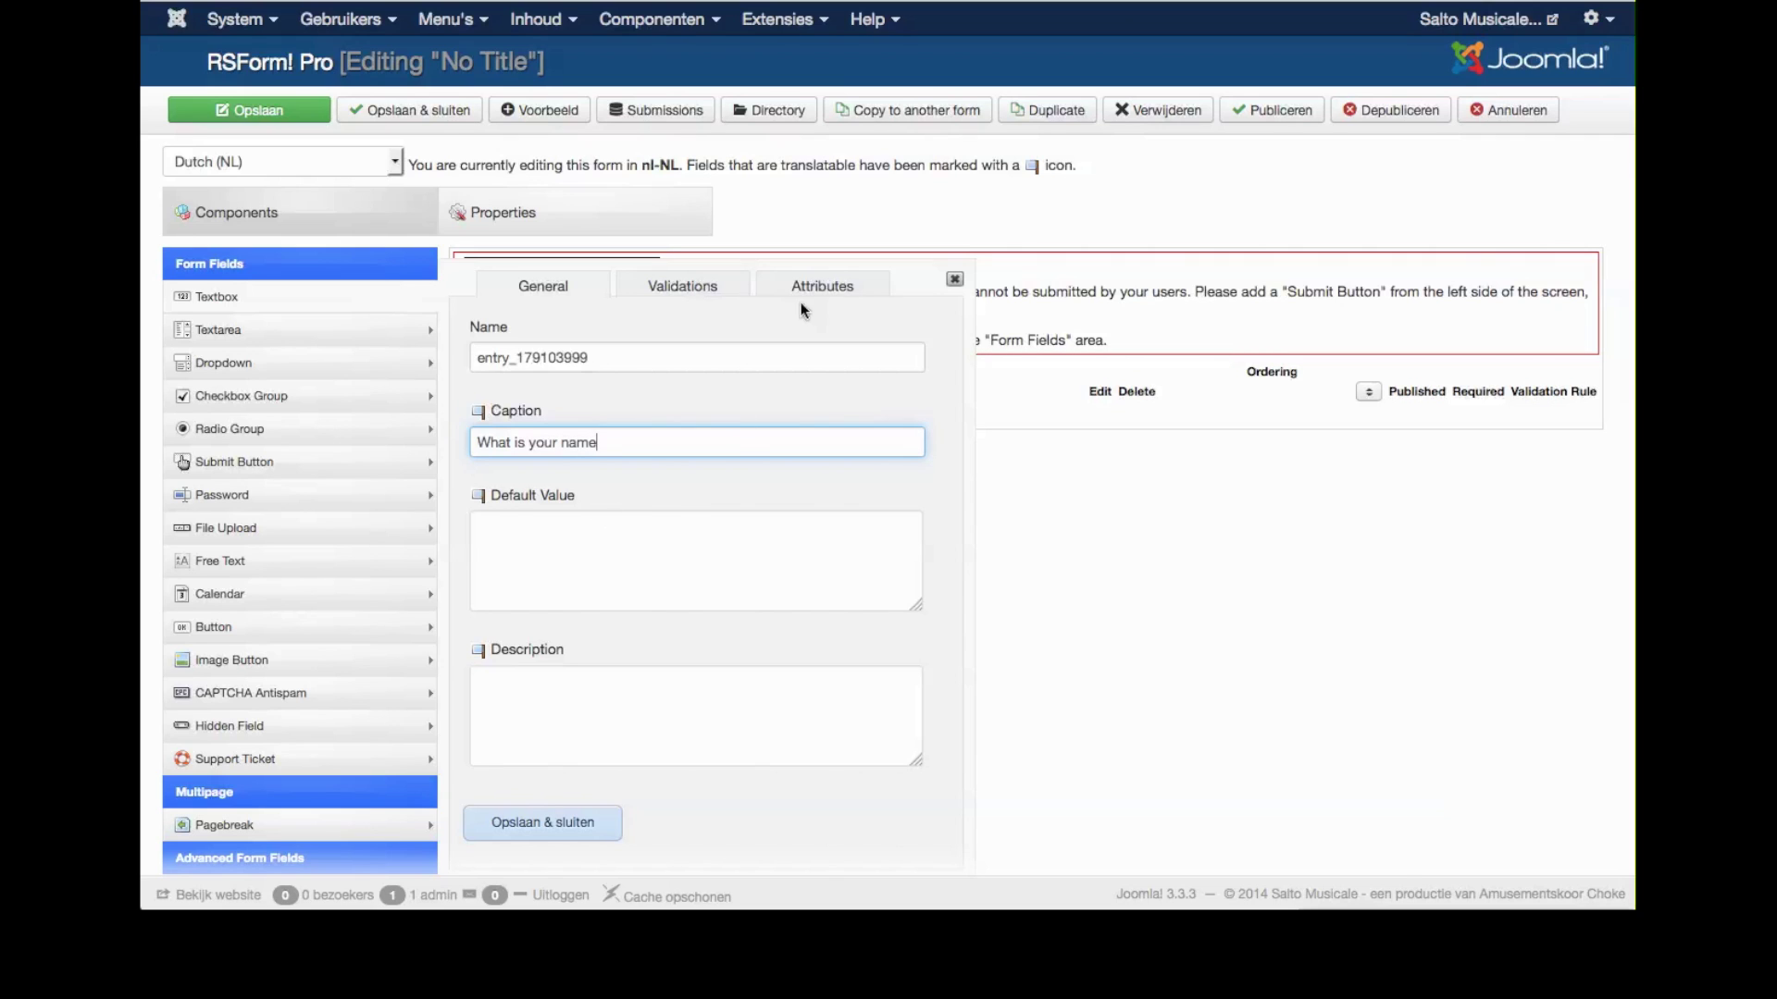
left_click(577, 822)
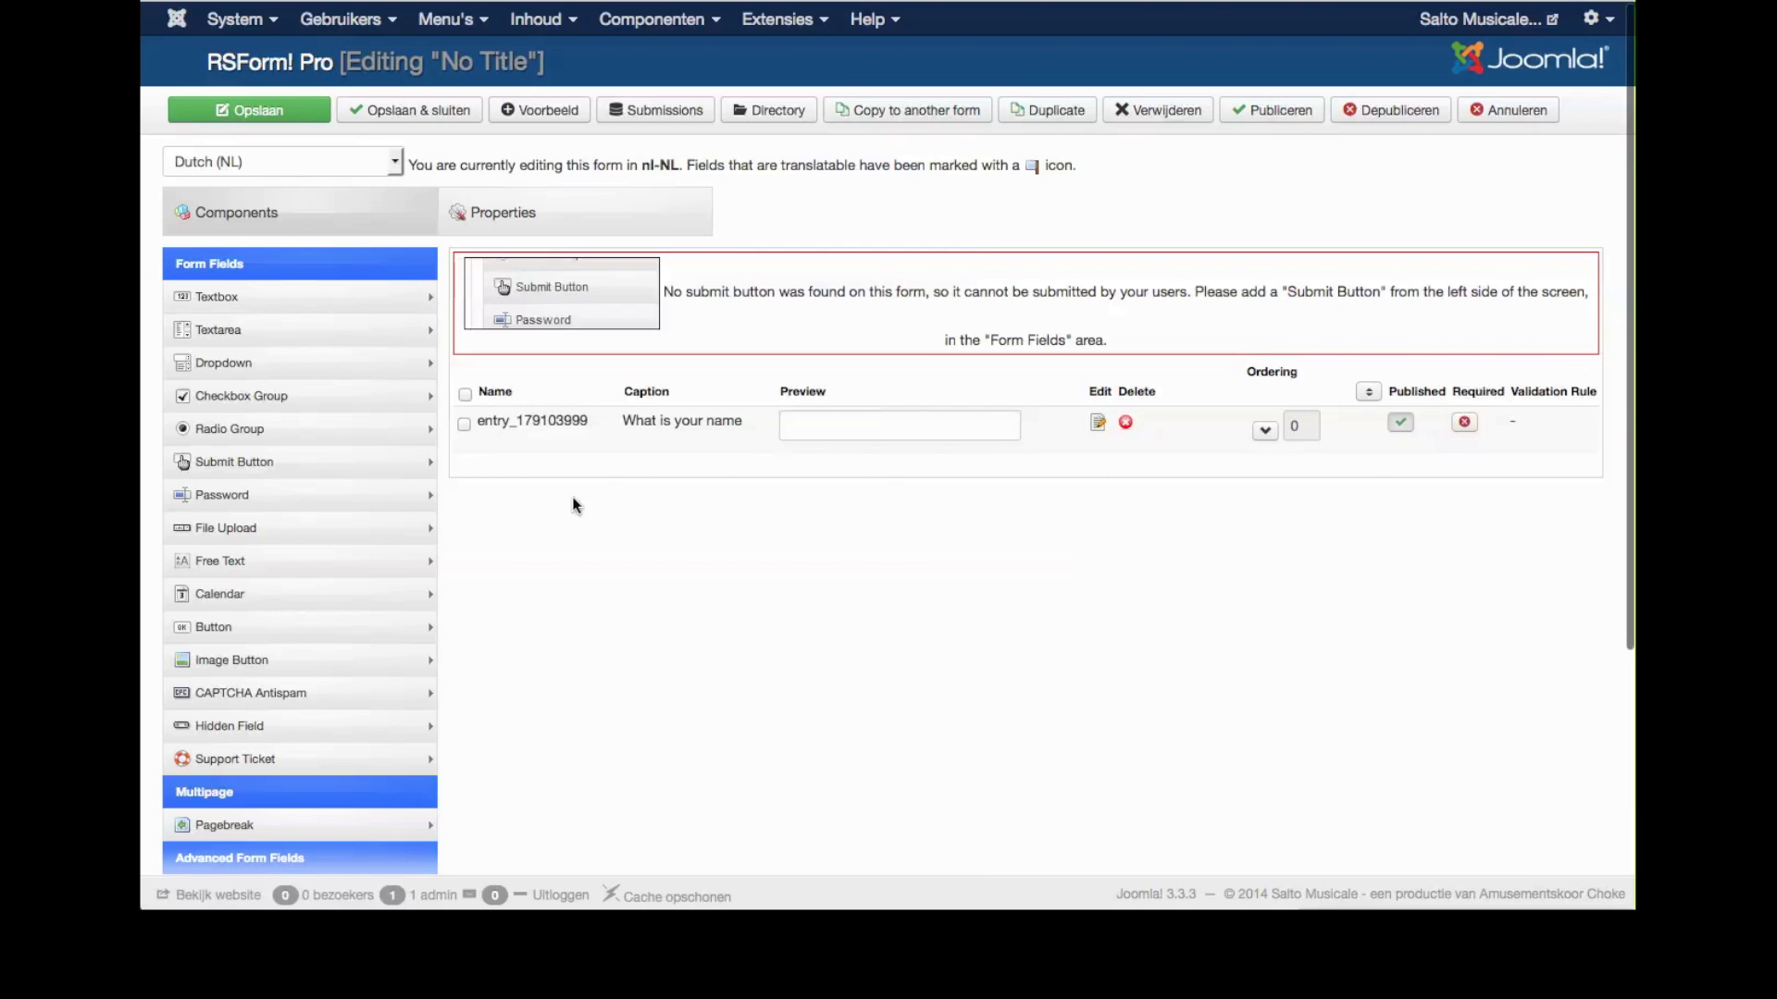
left_click(243, 366)
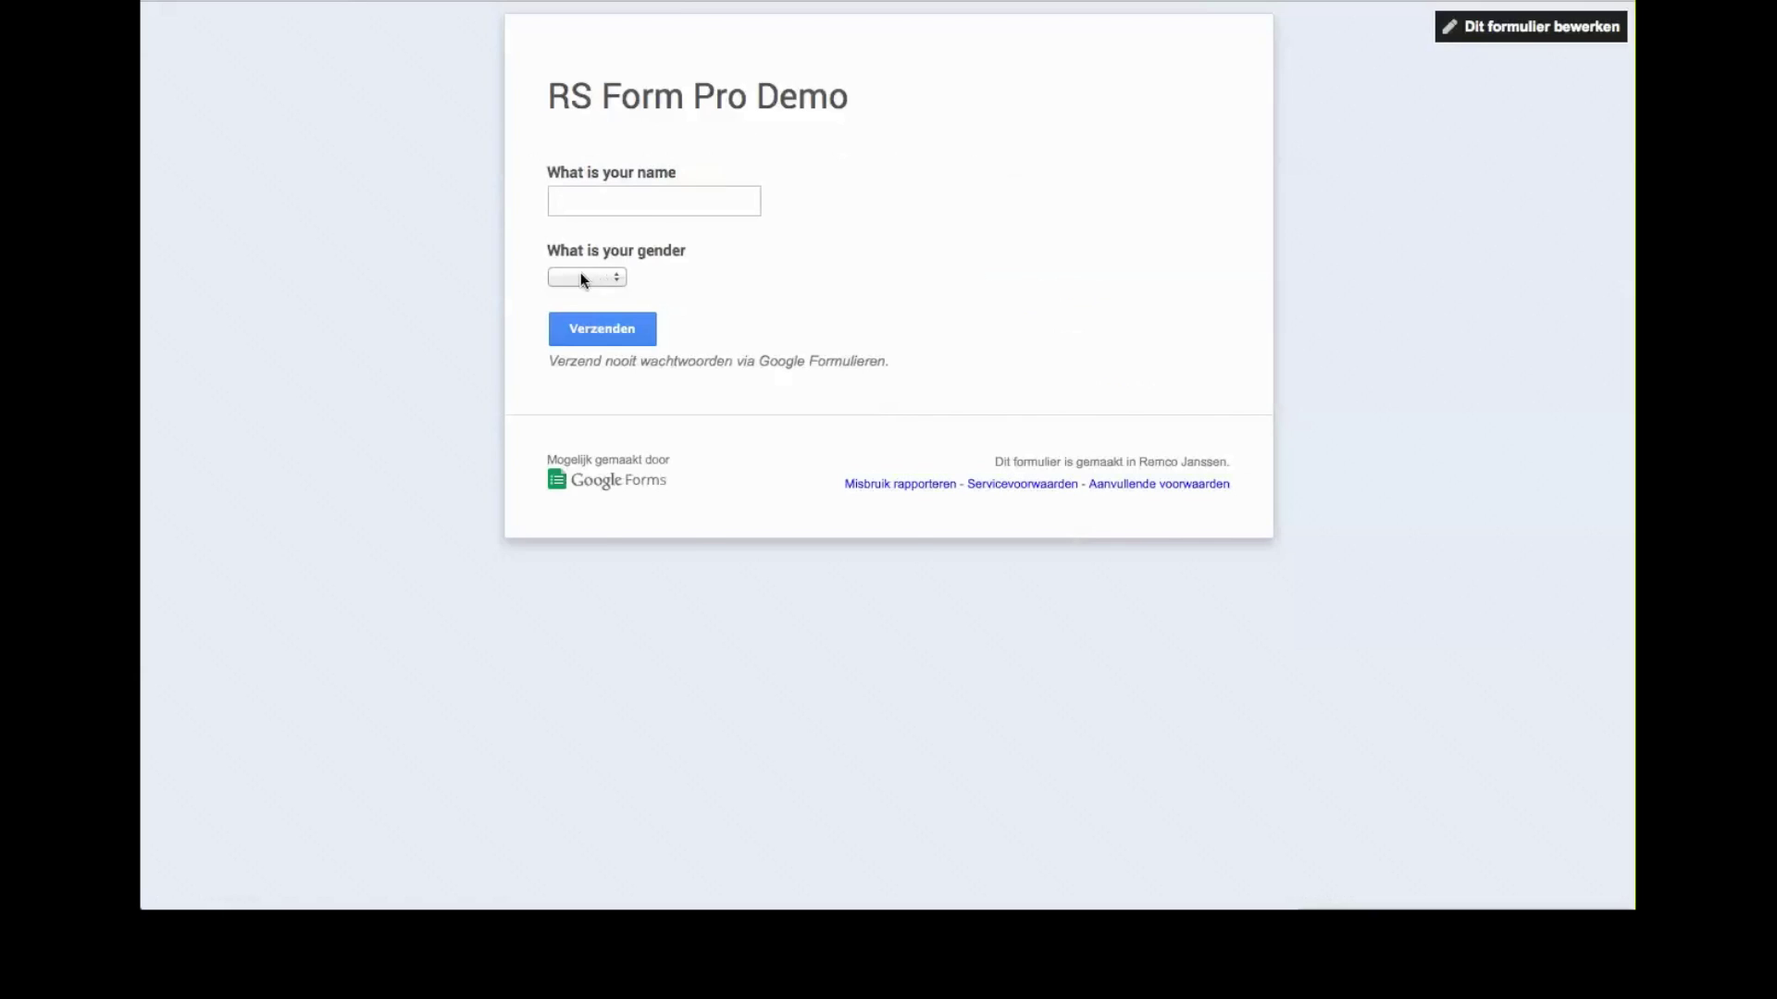
right_click(582, 279)
left_click(731, 568)
left_click(844, 659)
key("ctrl+c")
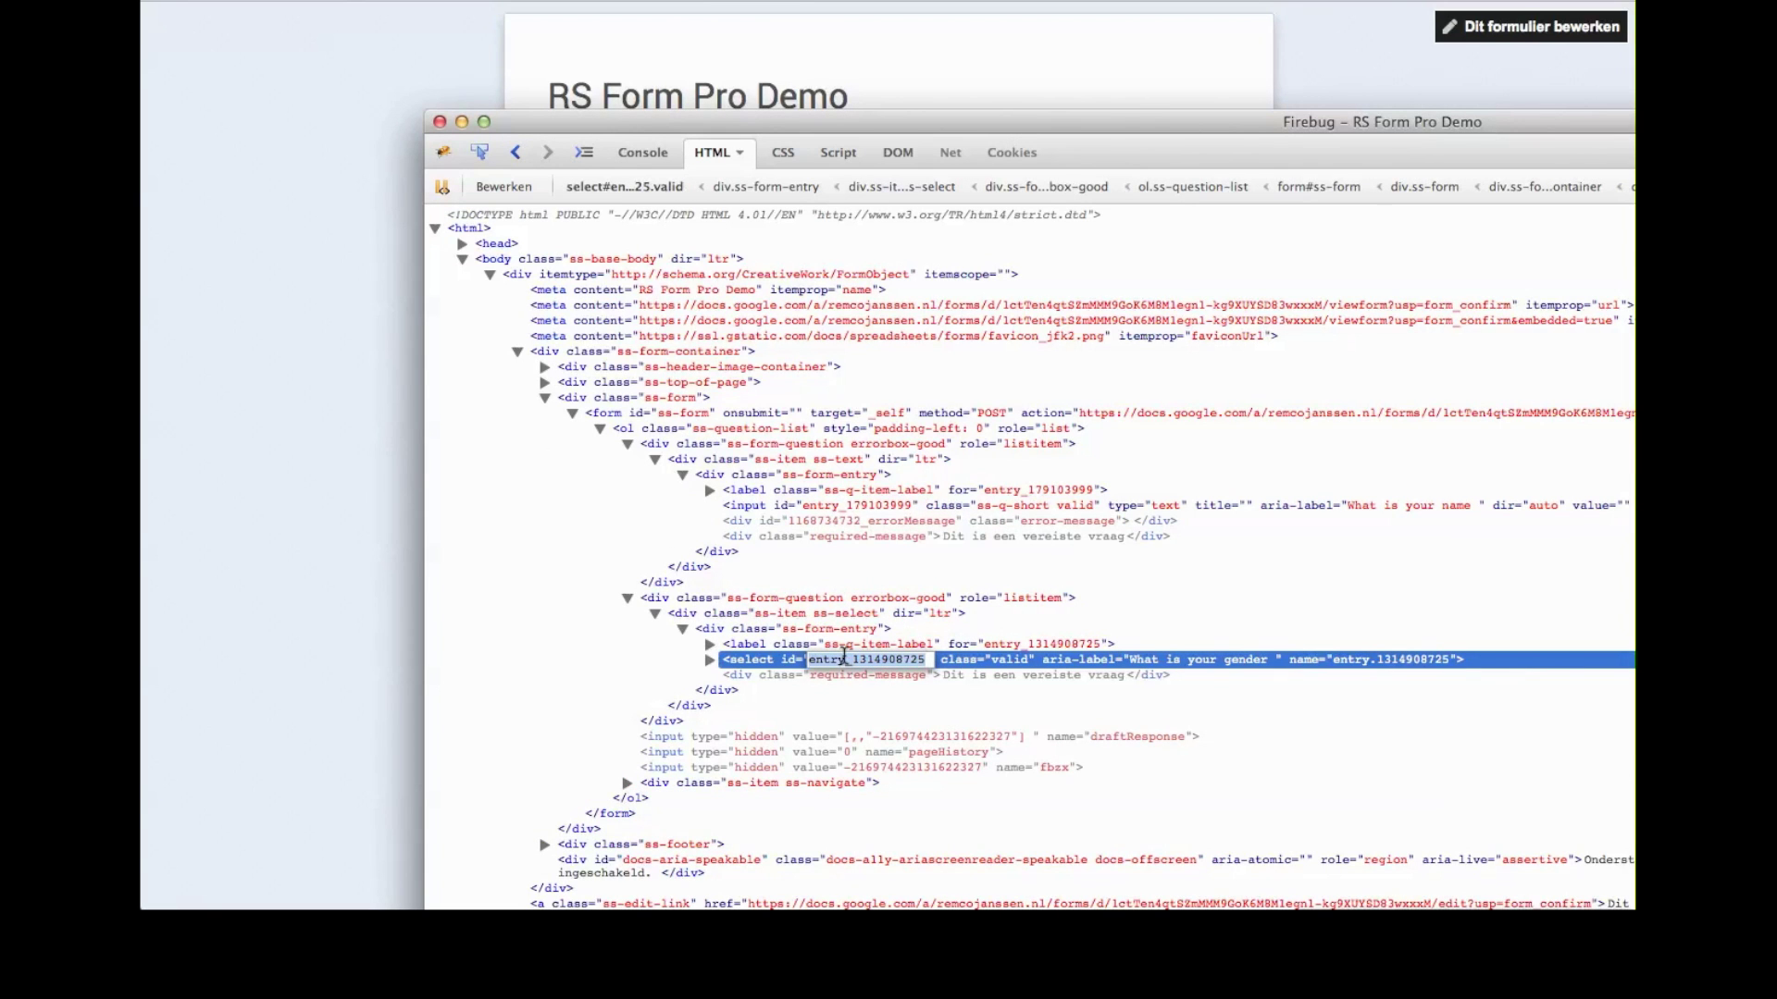
left_click(440, 121)
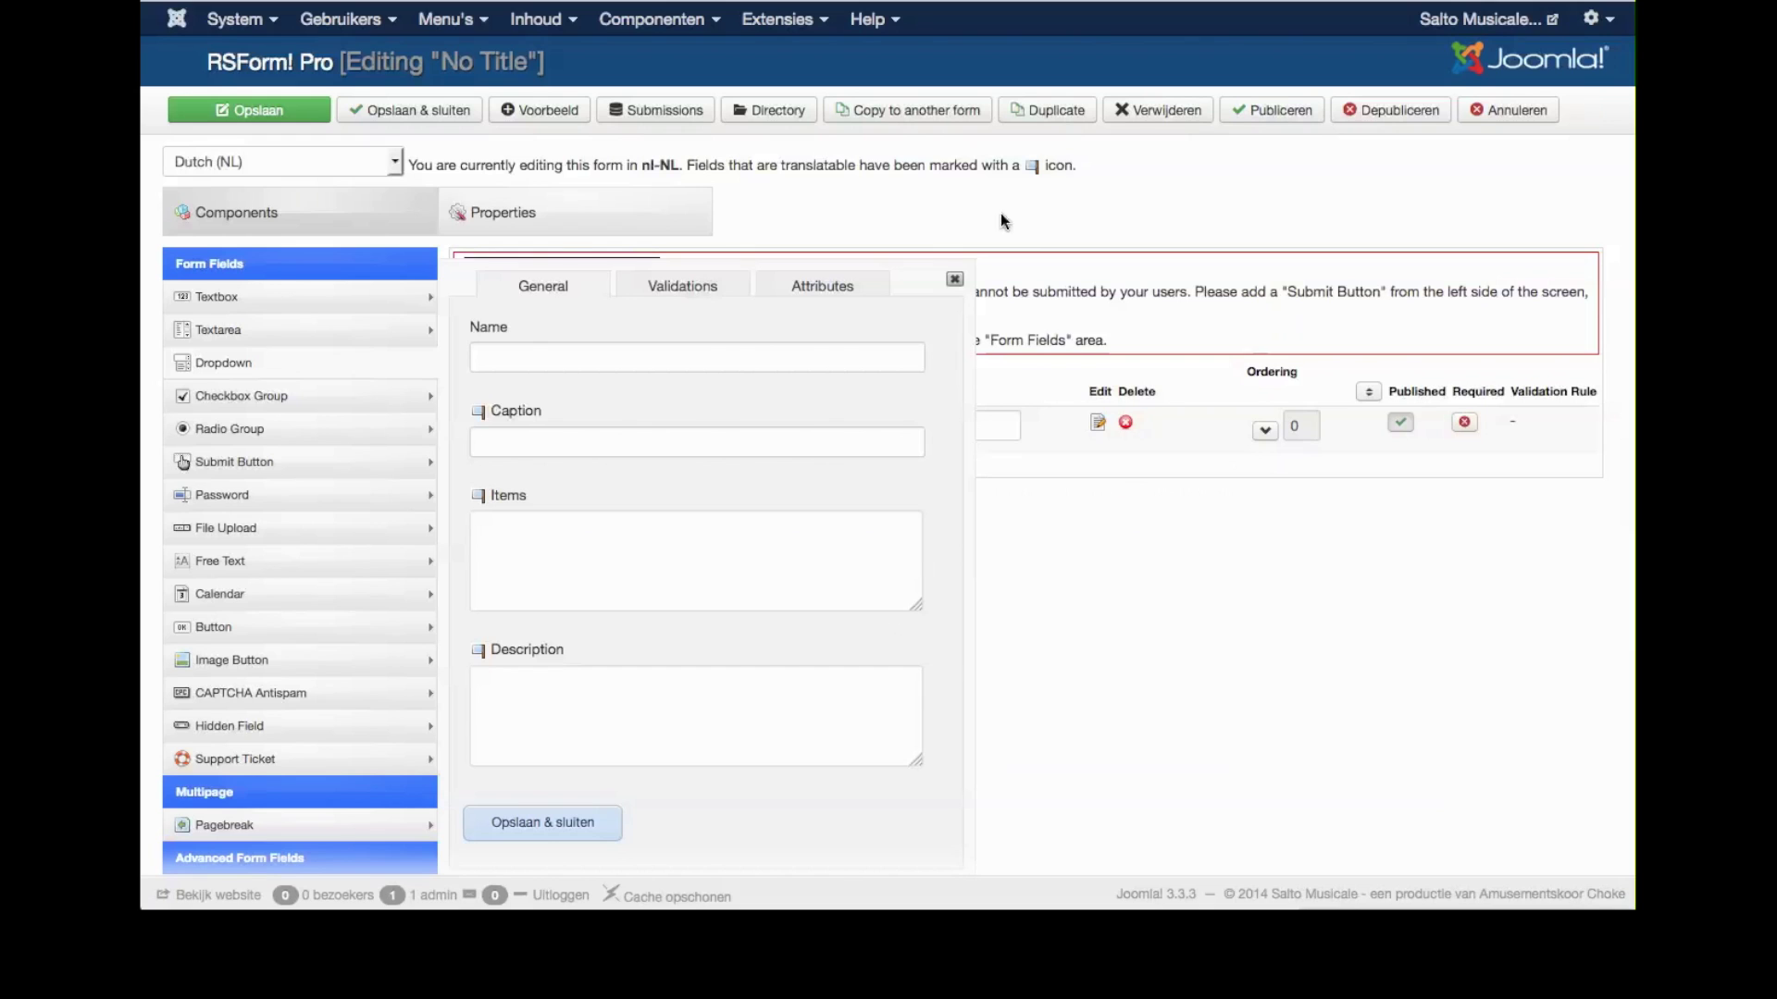
left_click(635, 361)
key("ctrl+v")
left_click(610, 428)
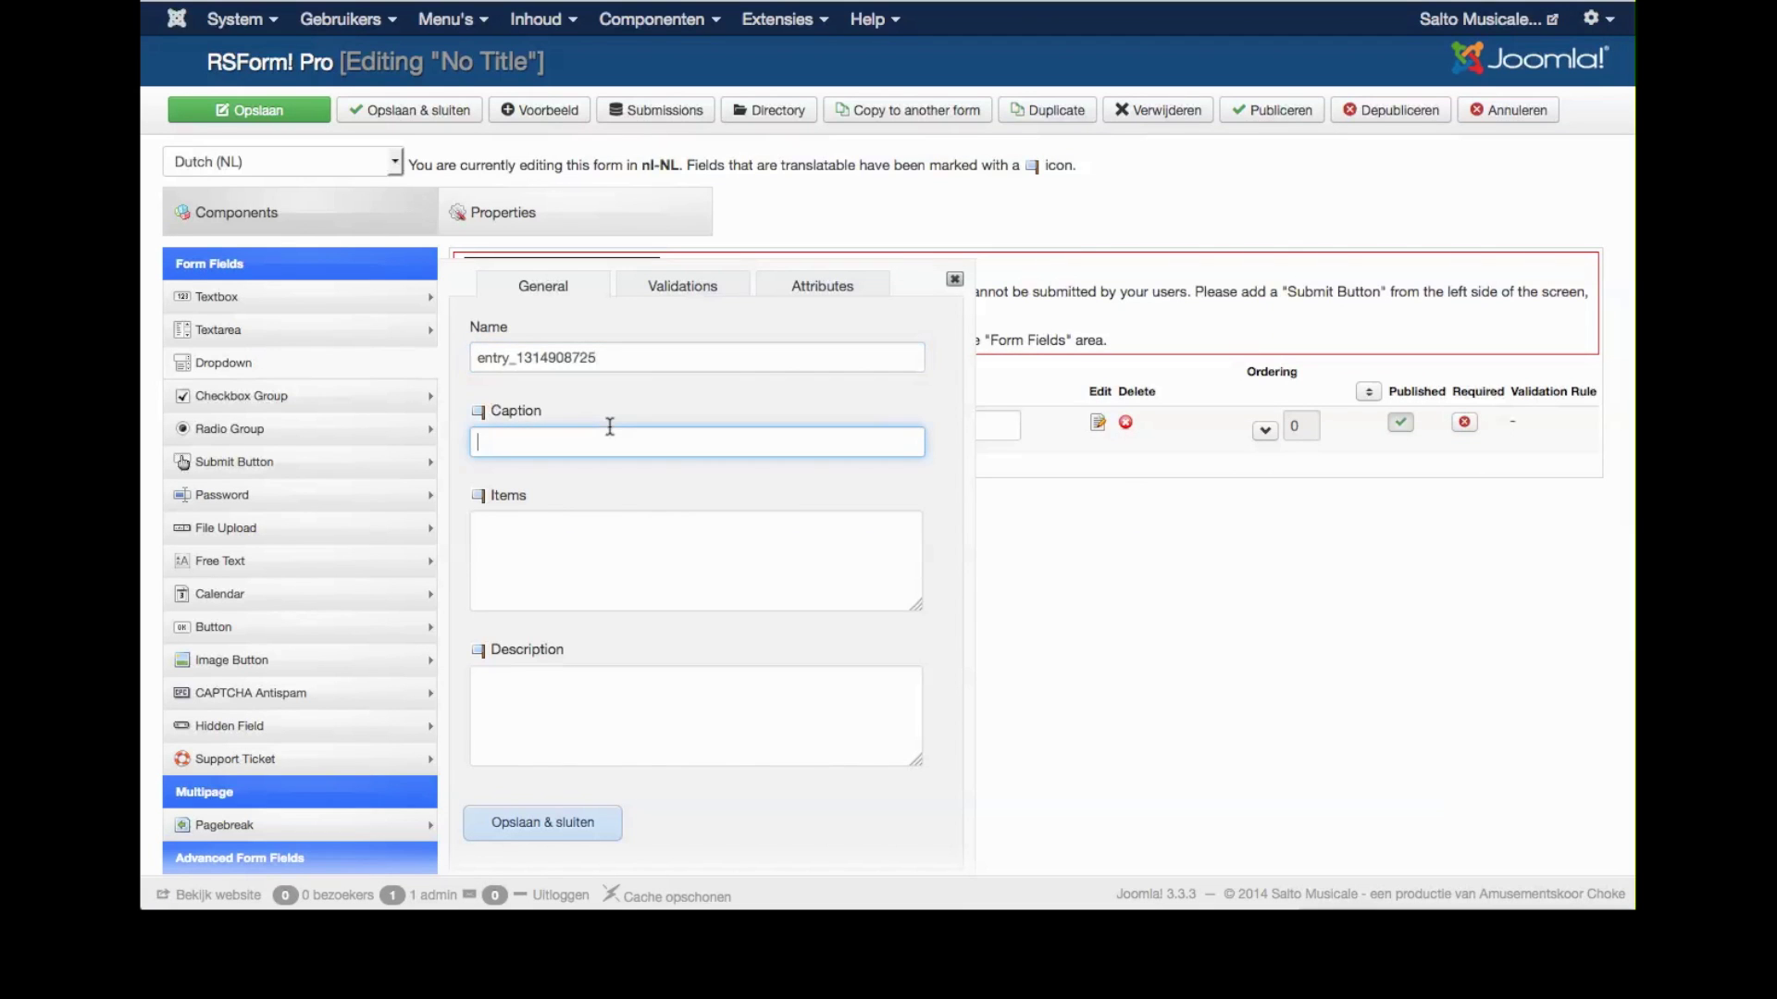
type("What is your gender")
left_click(691, 538)
type("Male ")
type("Female")
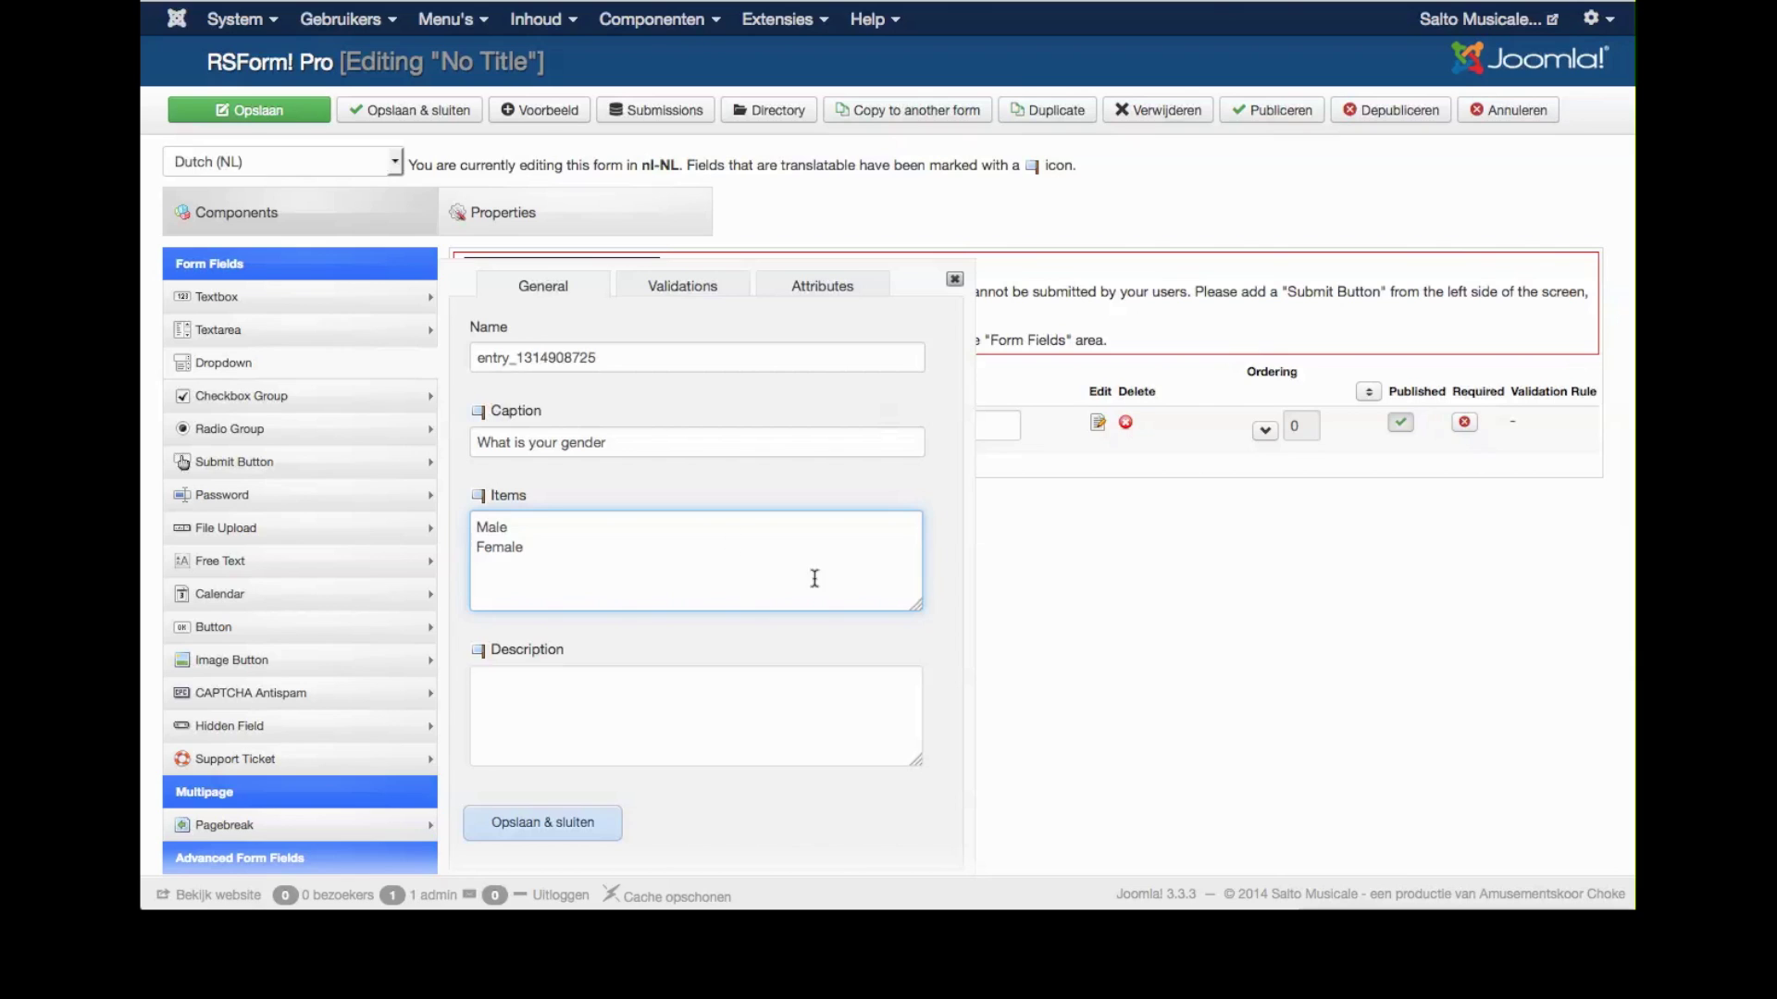
left_click(530, 830)
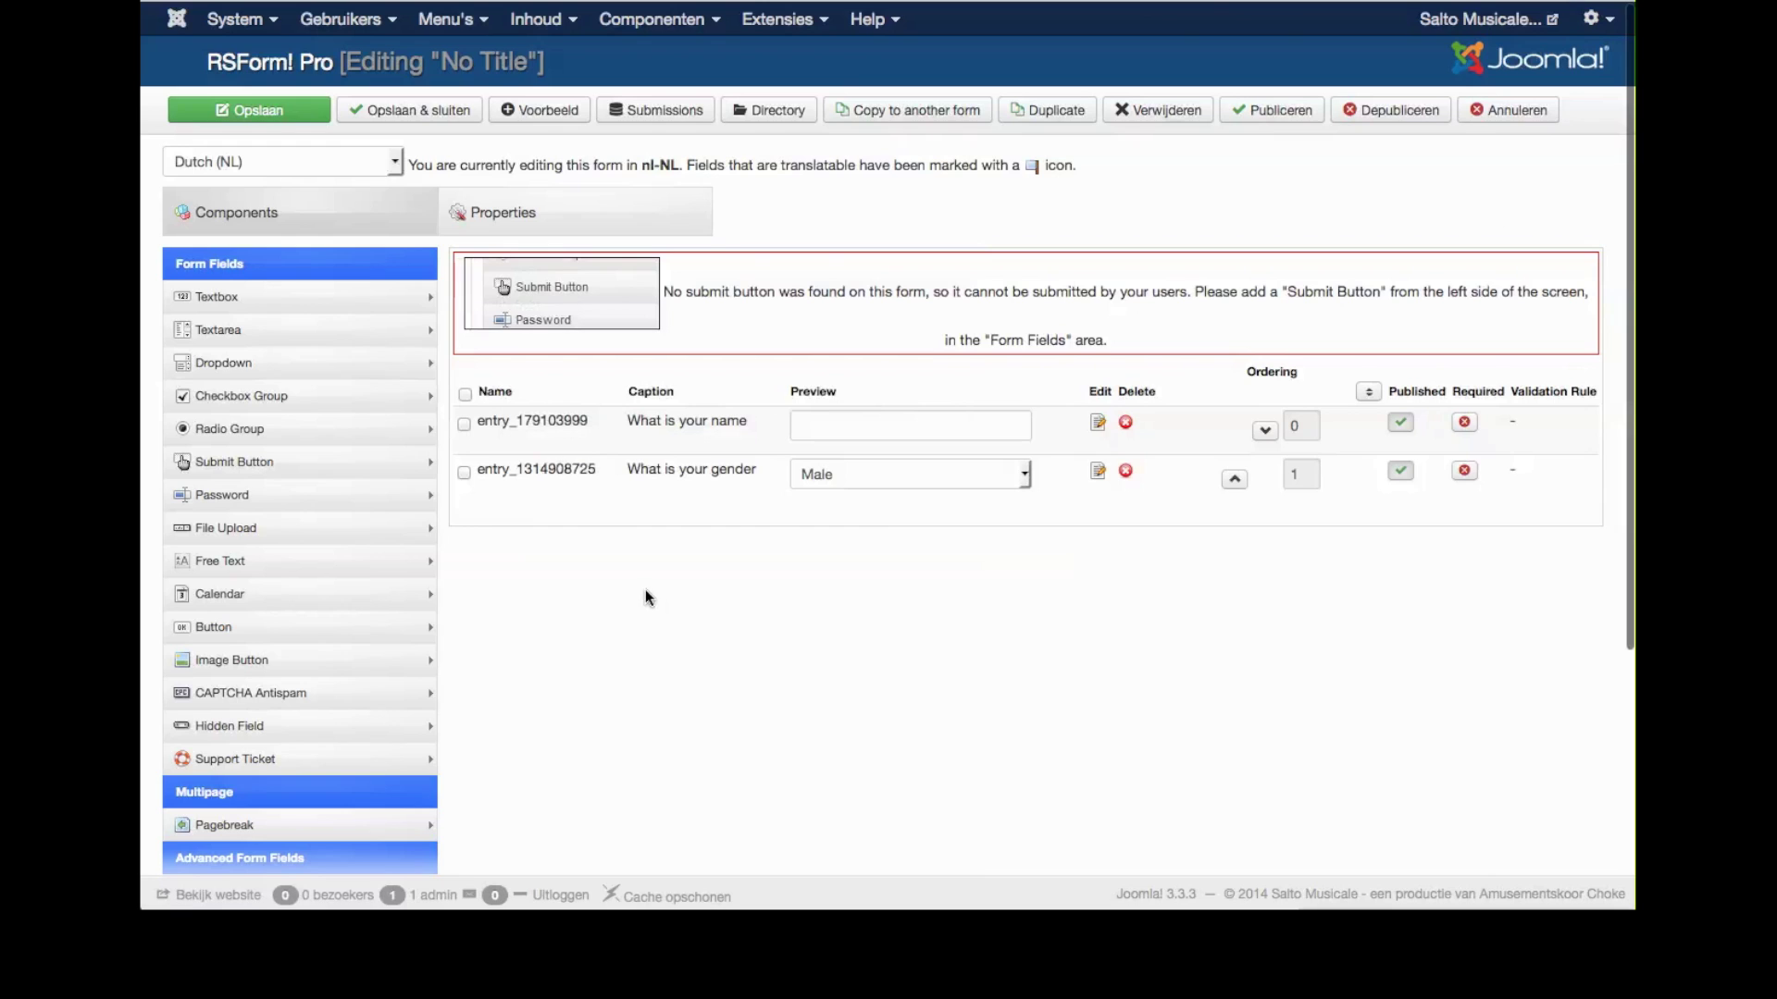
Add a submit button to the form with both its name and label set to Submit
scroll(297, 515, "down", 2)
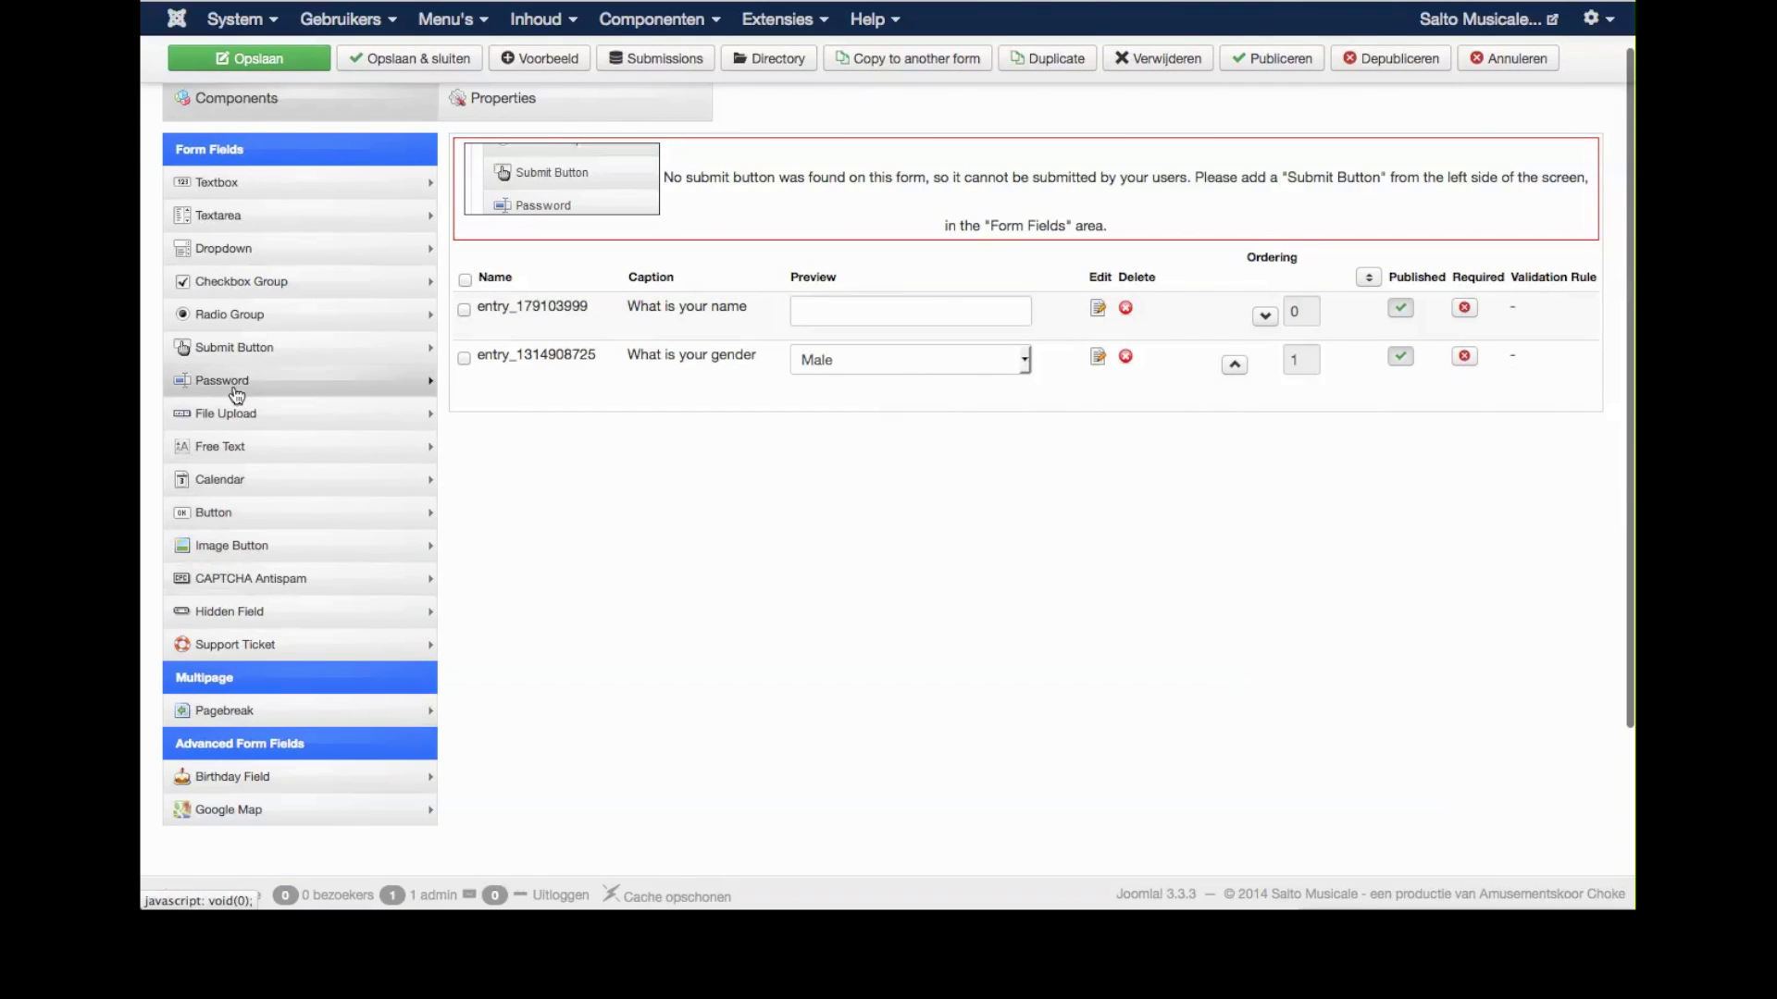
left_click(234, 348)
left_click(543, 248)
type("Submit")
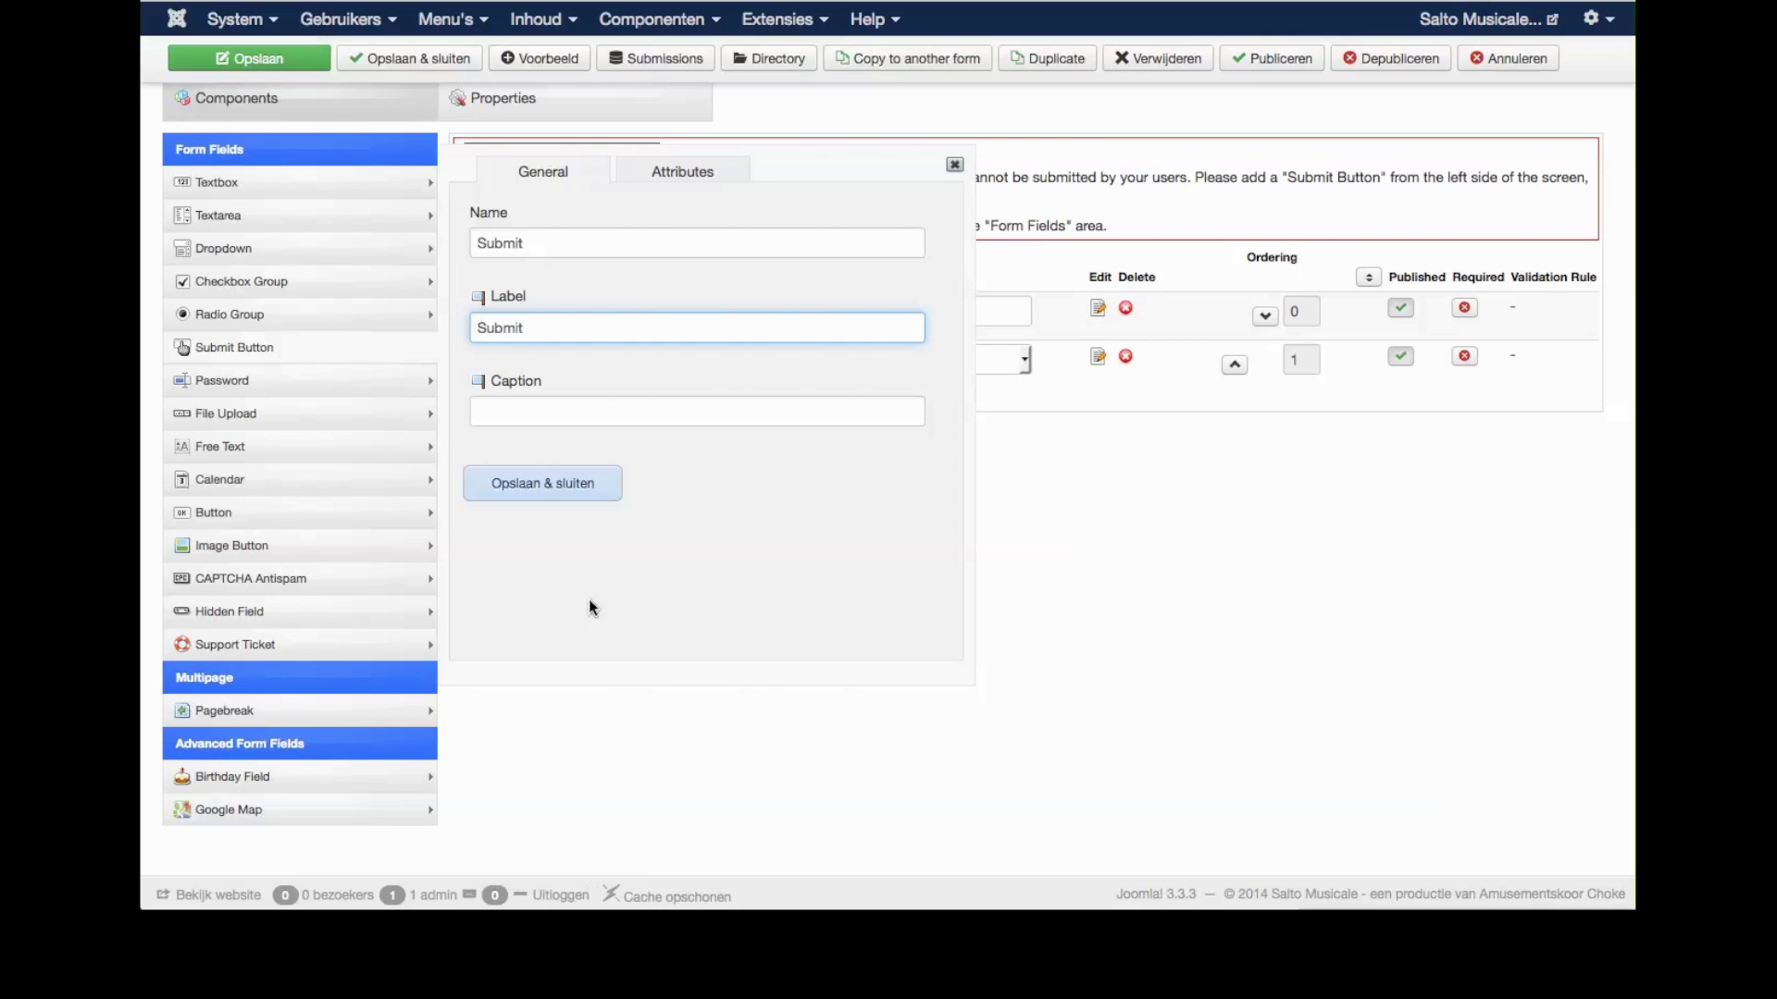
left_click(566, 484)
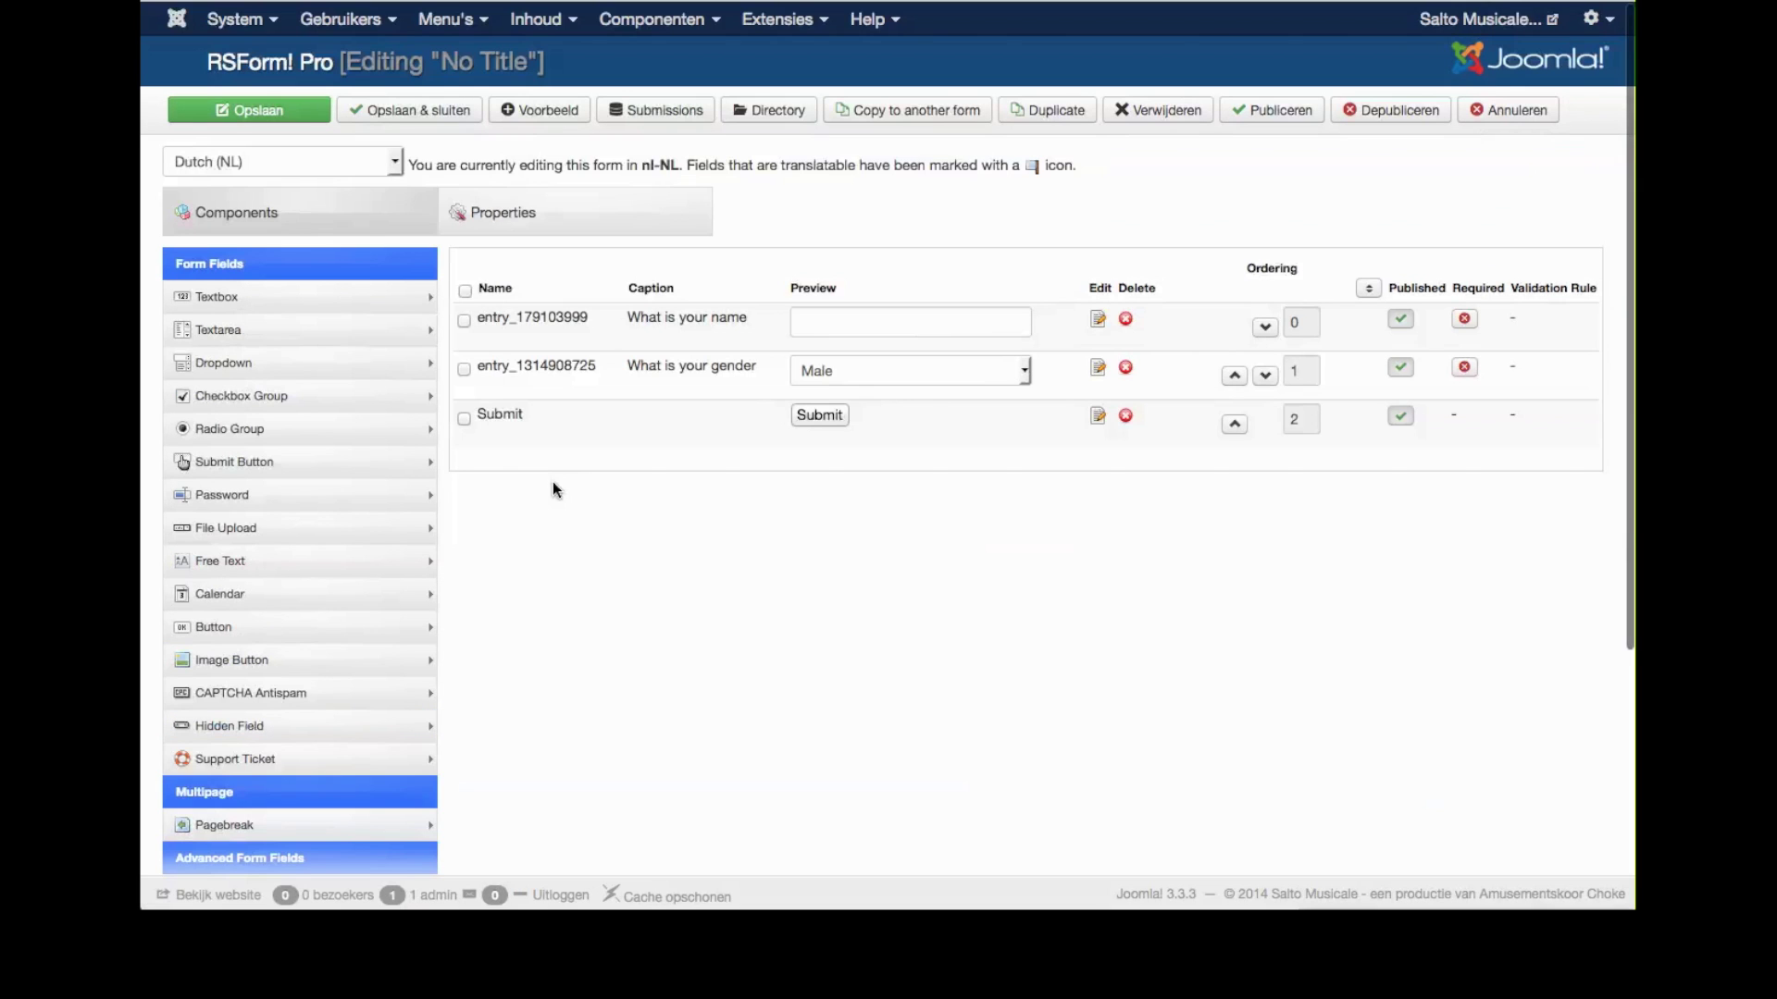
Preview the new RSForm! Pro form on the website's front end
left_click(546, 110)
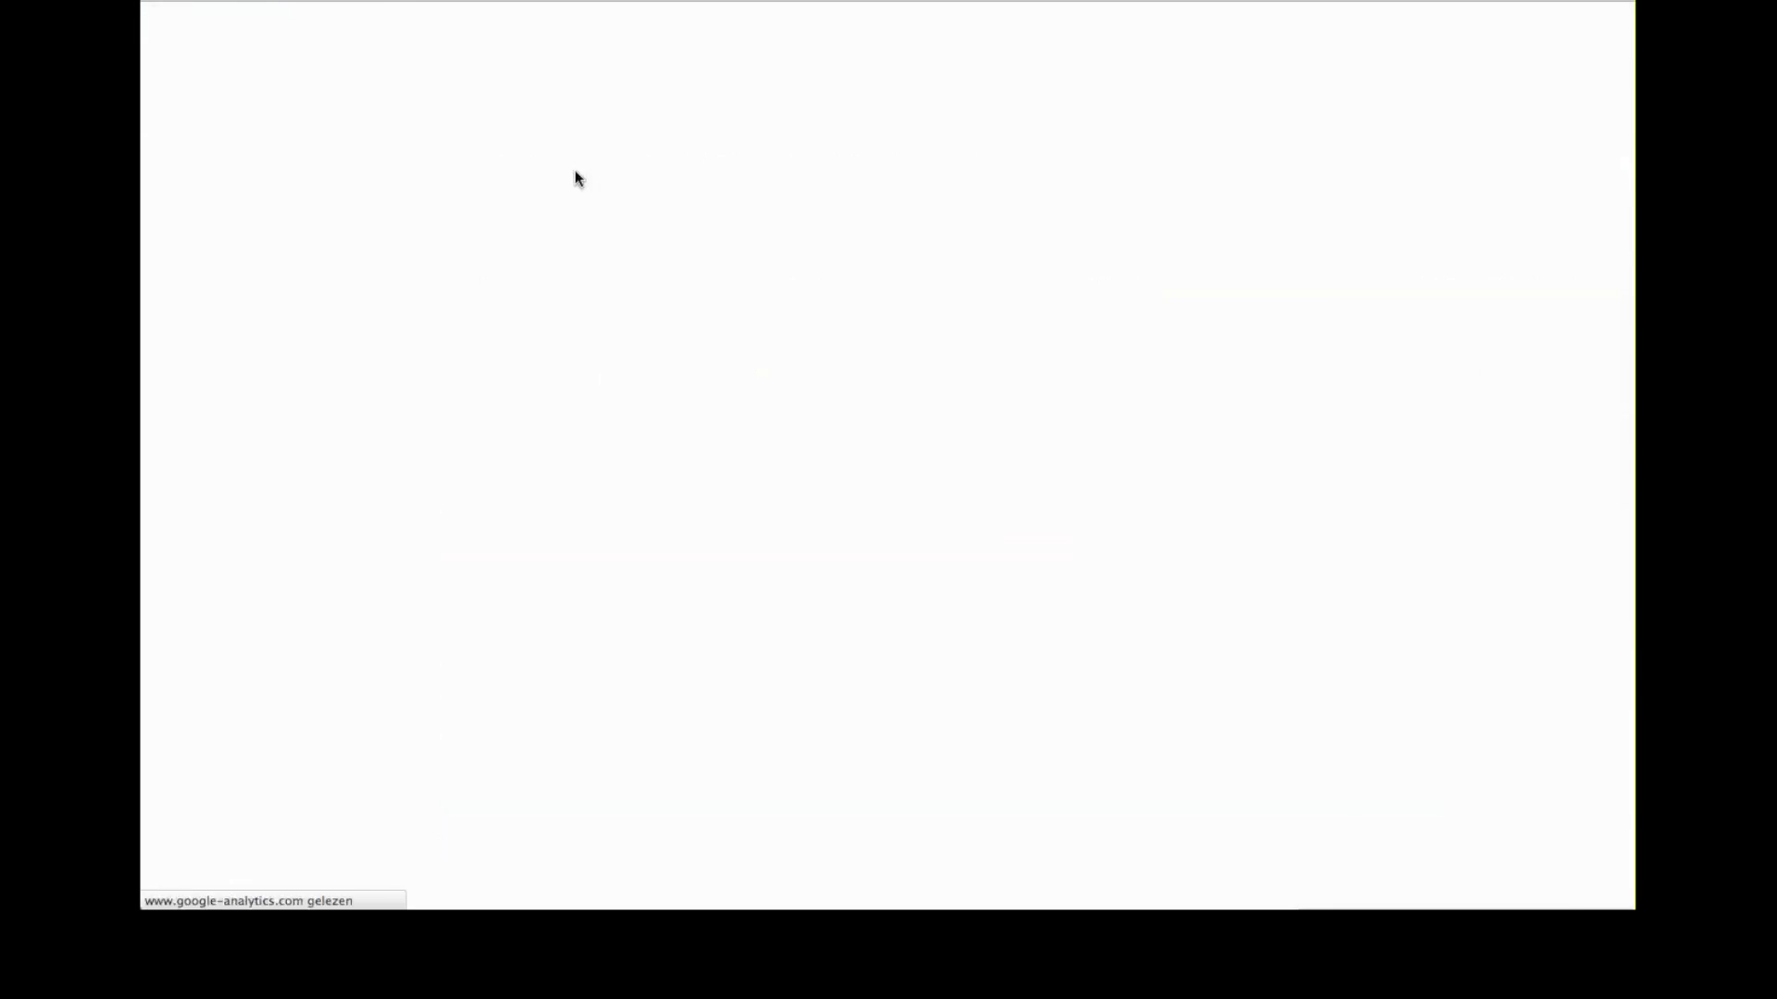
left_click(474, 471)
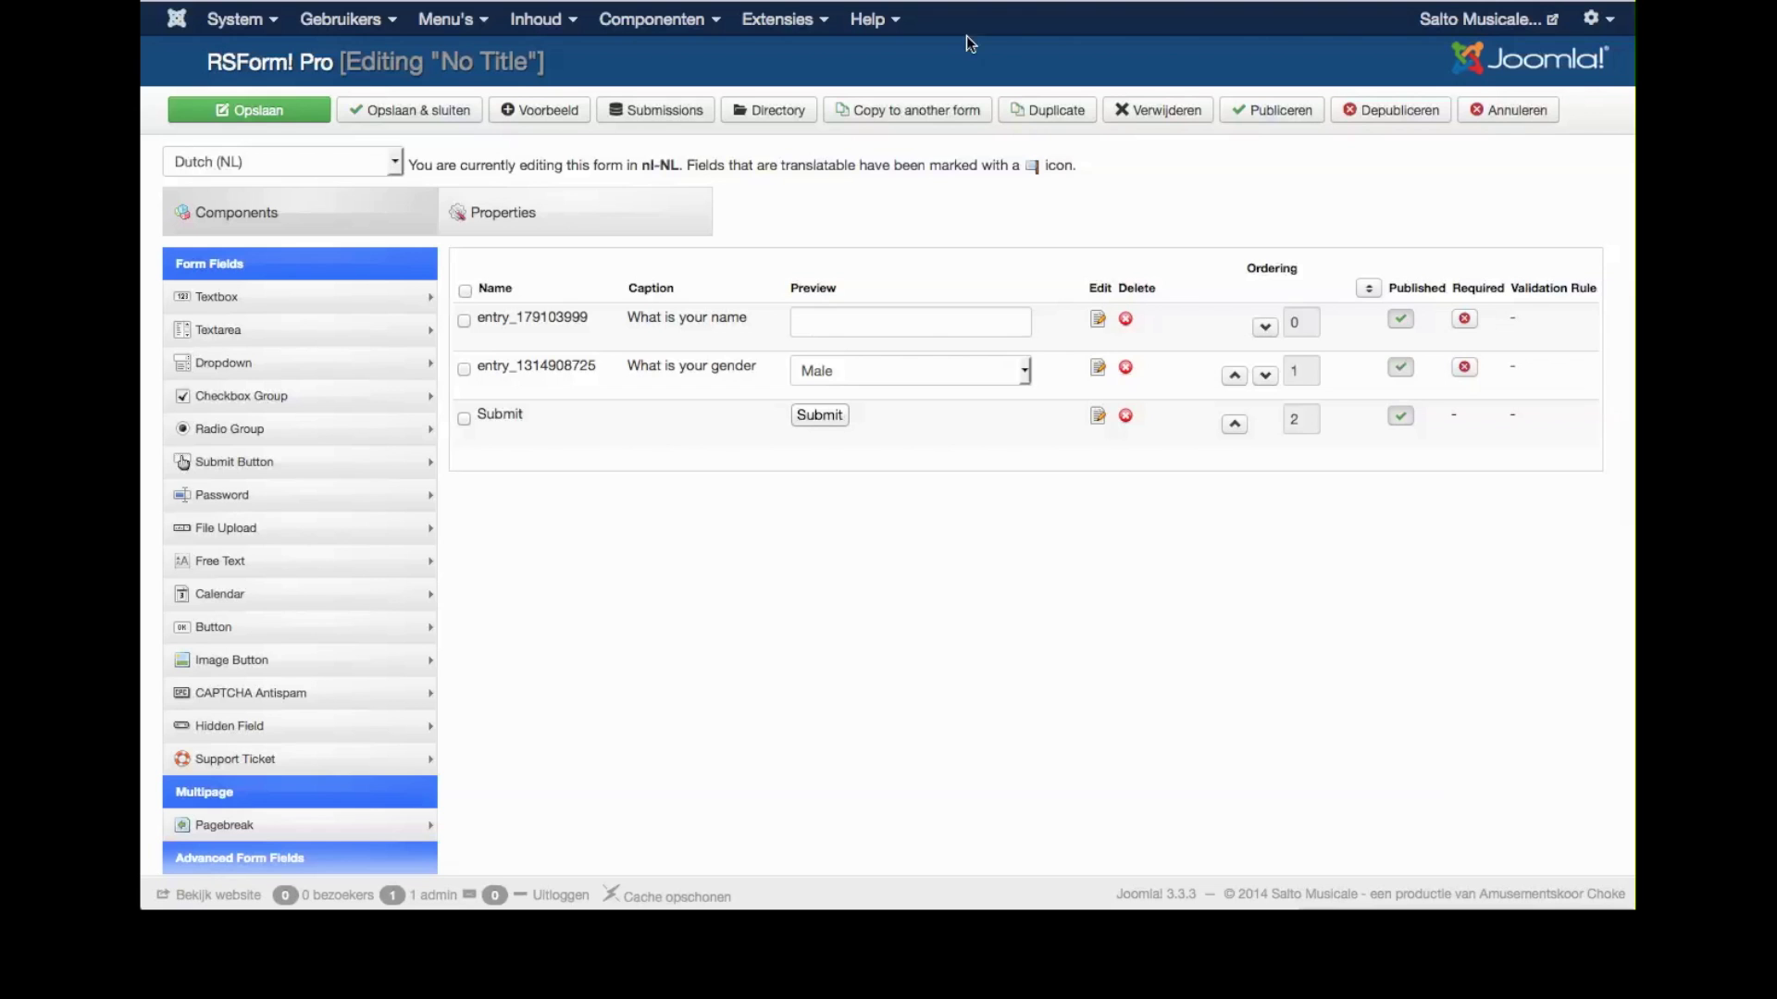
key("super+w")
left_click(590, 222)
left_click(466, 349)
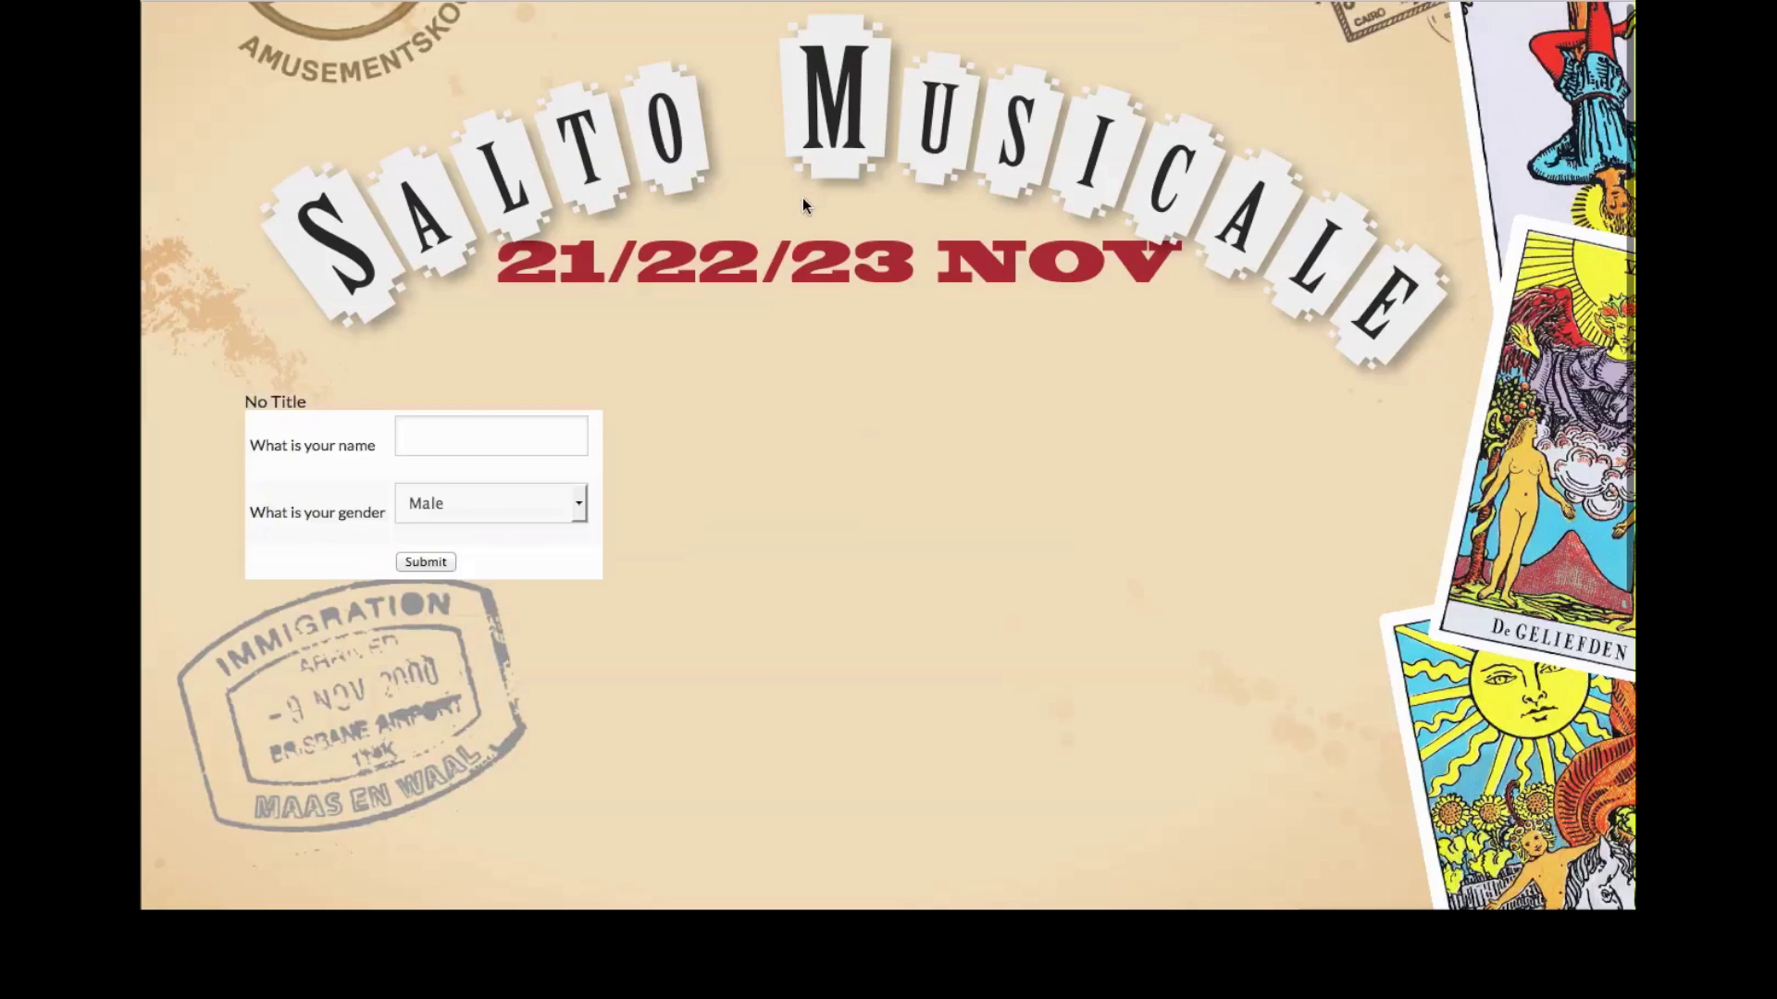
Submit a test response on the previewed form with a first name and the gender Female, and continue past the confirmation page
left_click(439, 436)
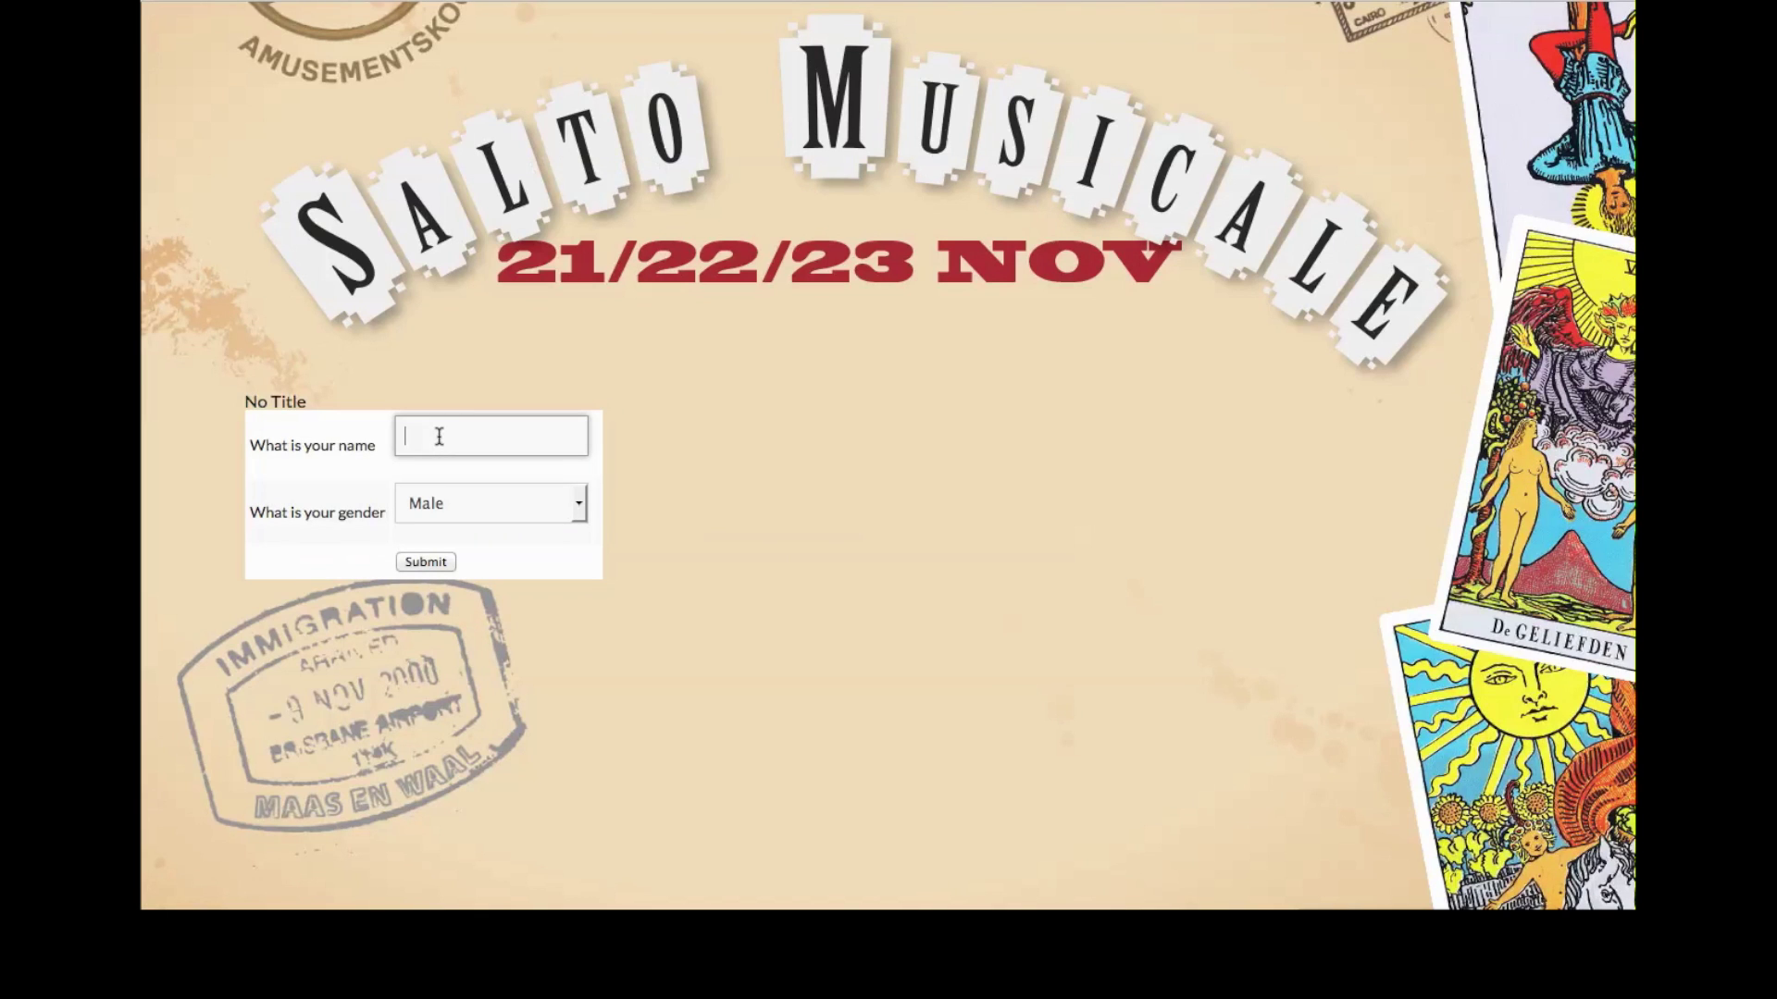
type("Manon")
key("Tab")
key("Down")
left_click(428, 562)
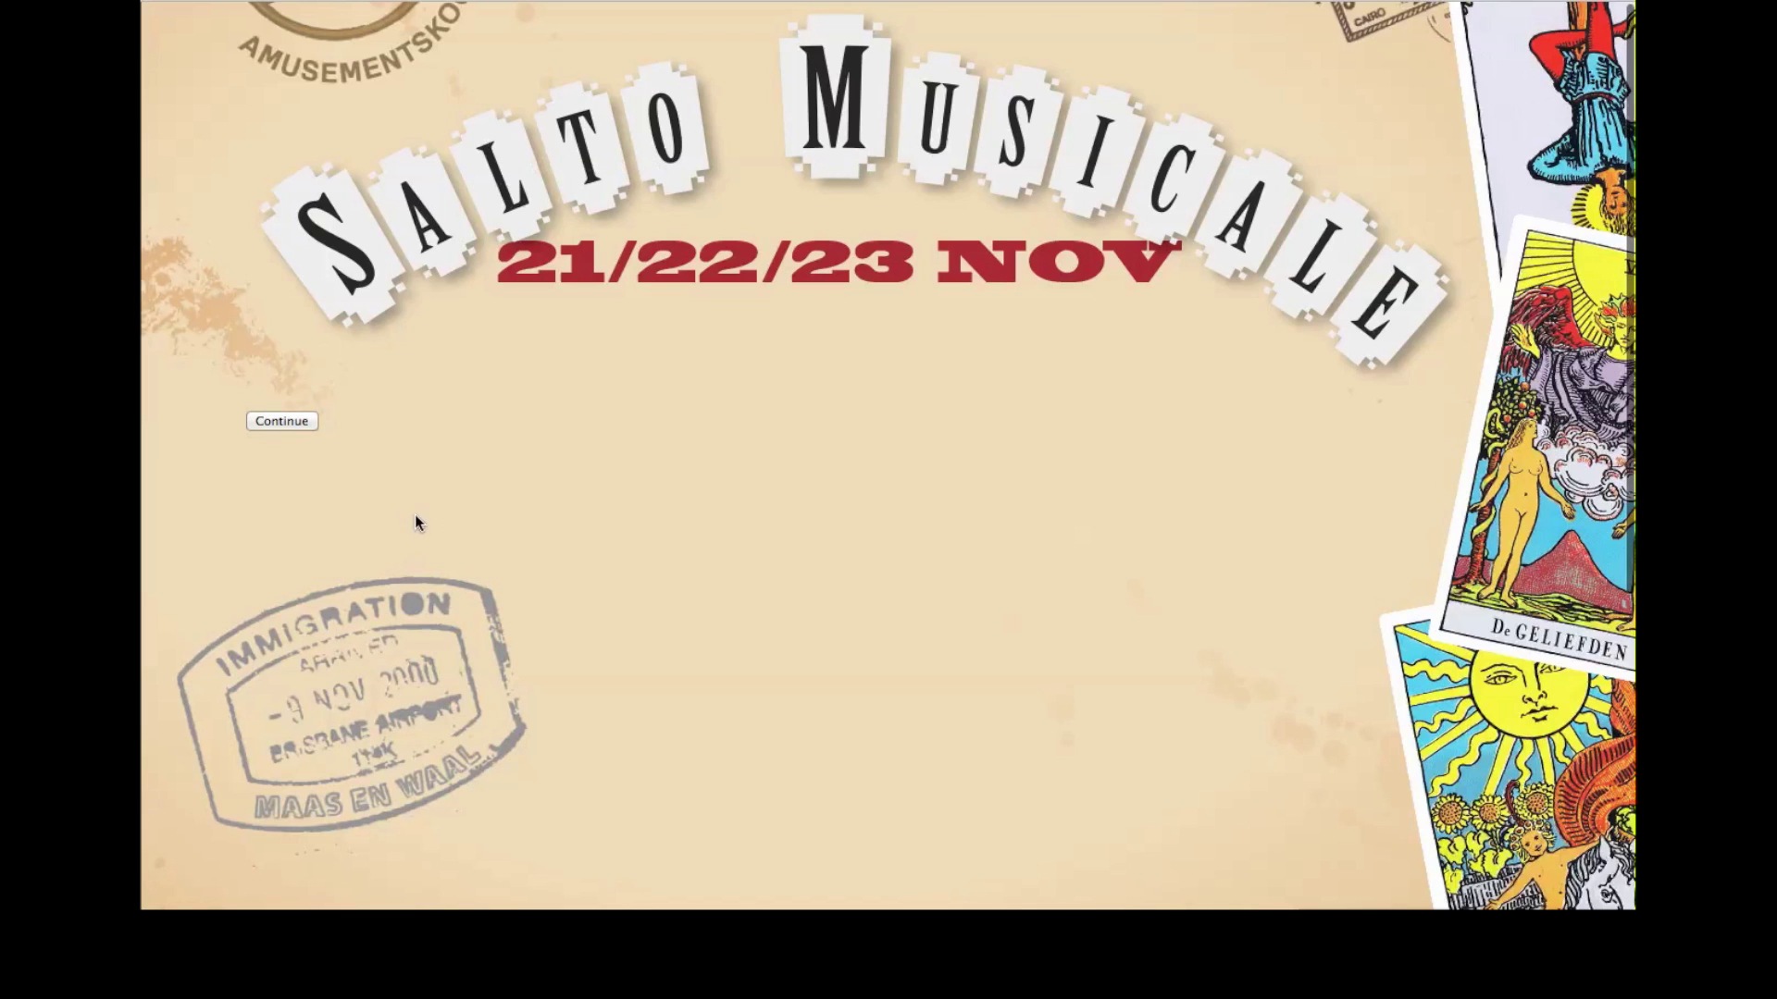
left_click(290, 421)
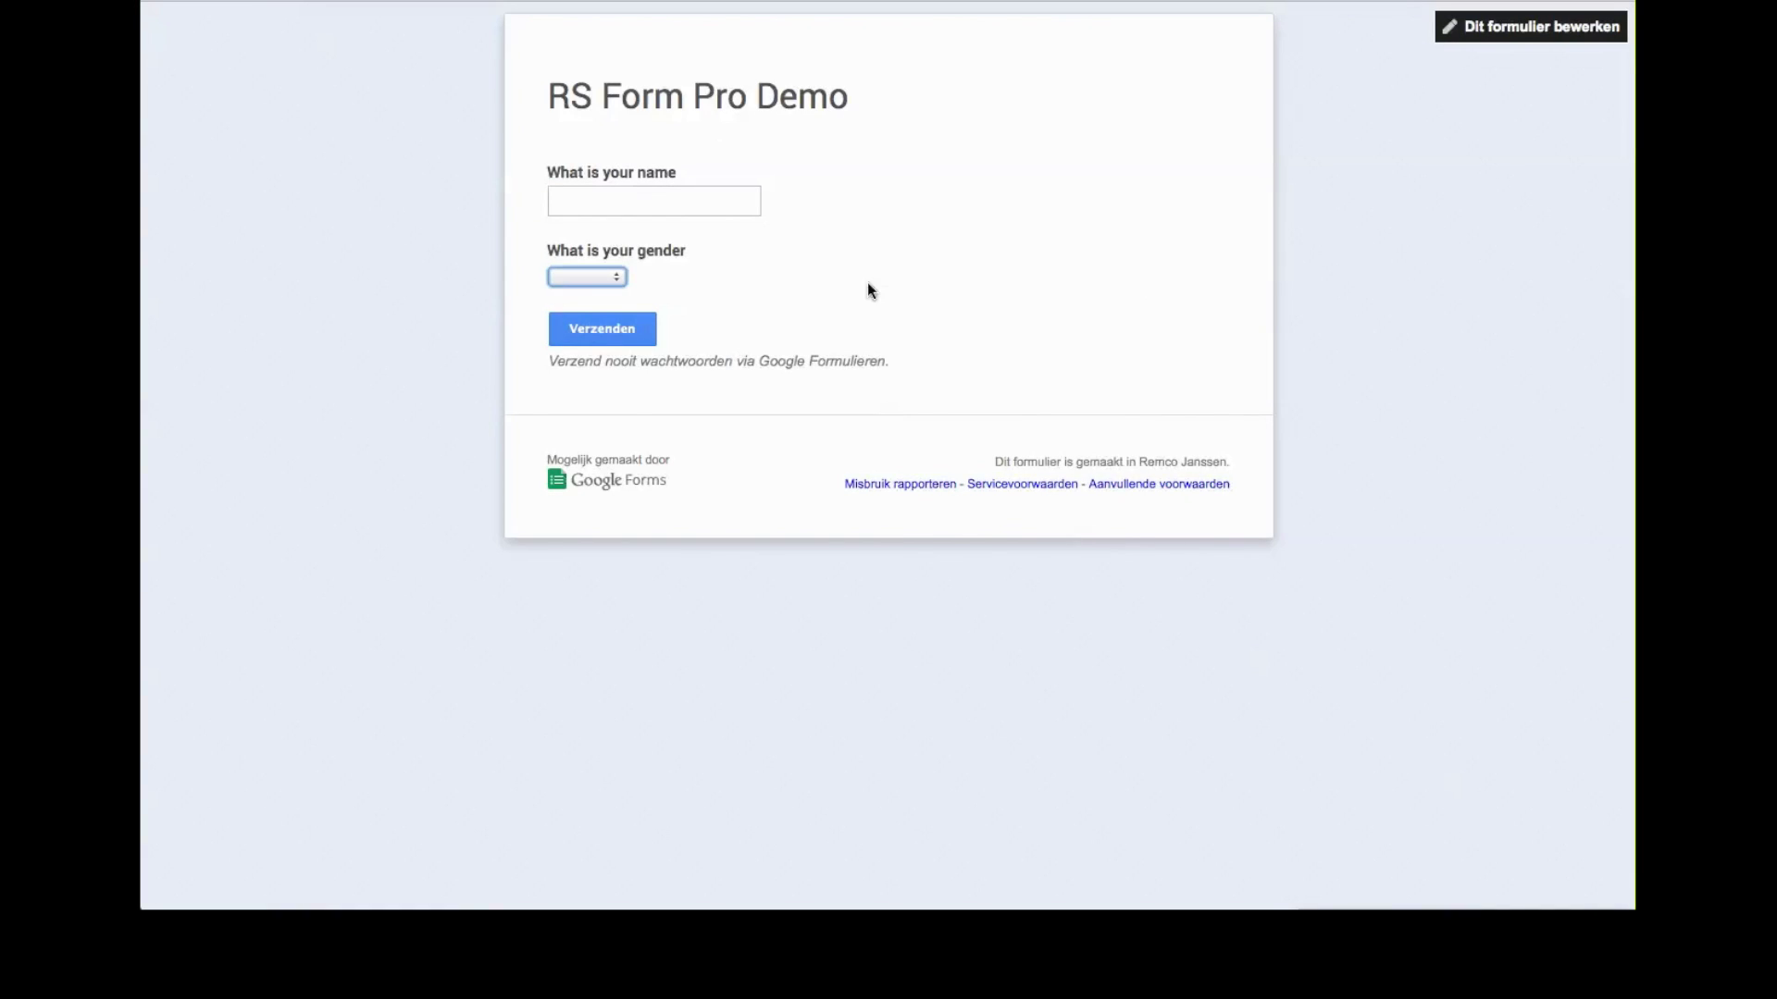
Open the page source of the live RS Form Pro Demo Google form
right_click(868, 285)
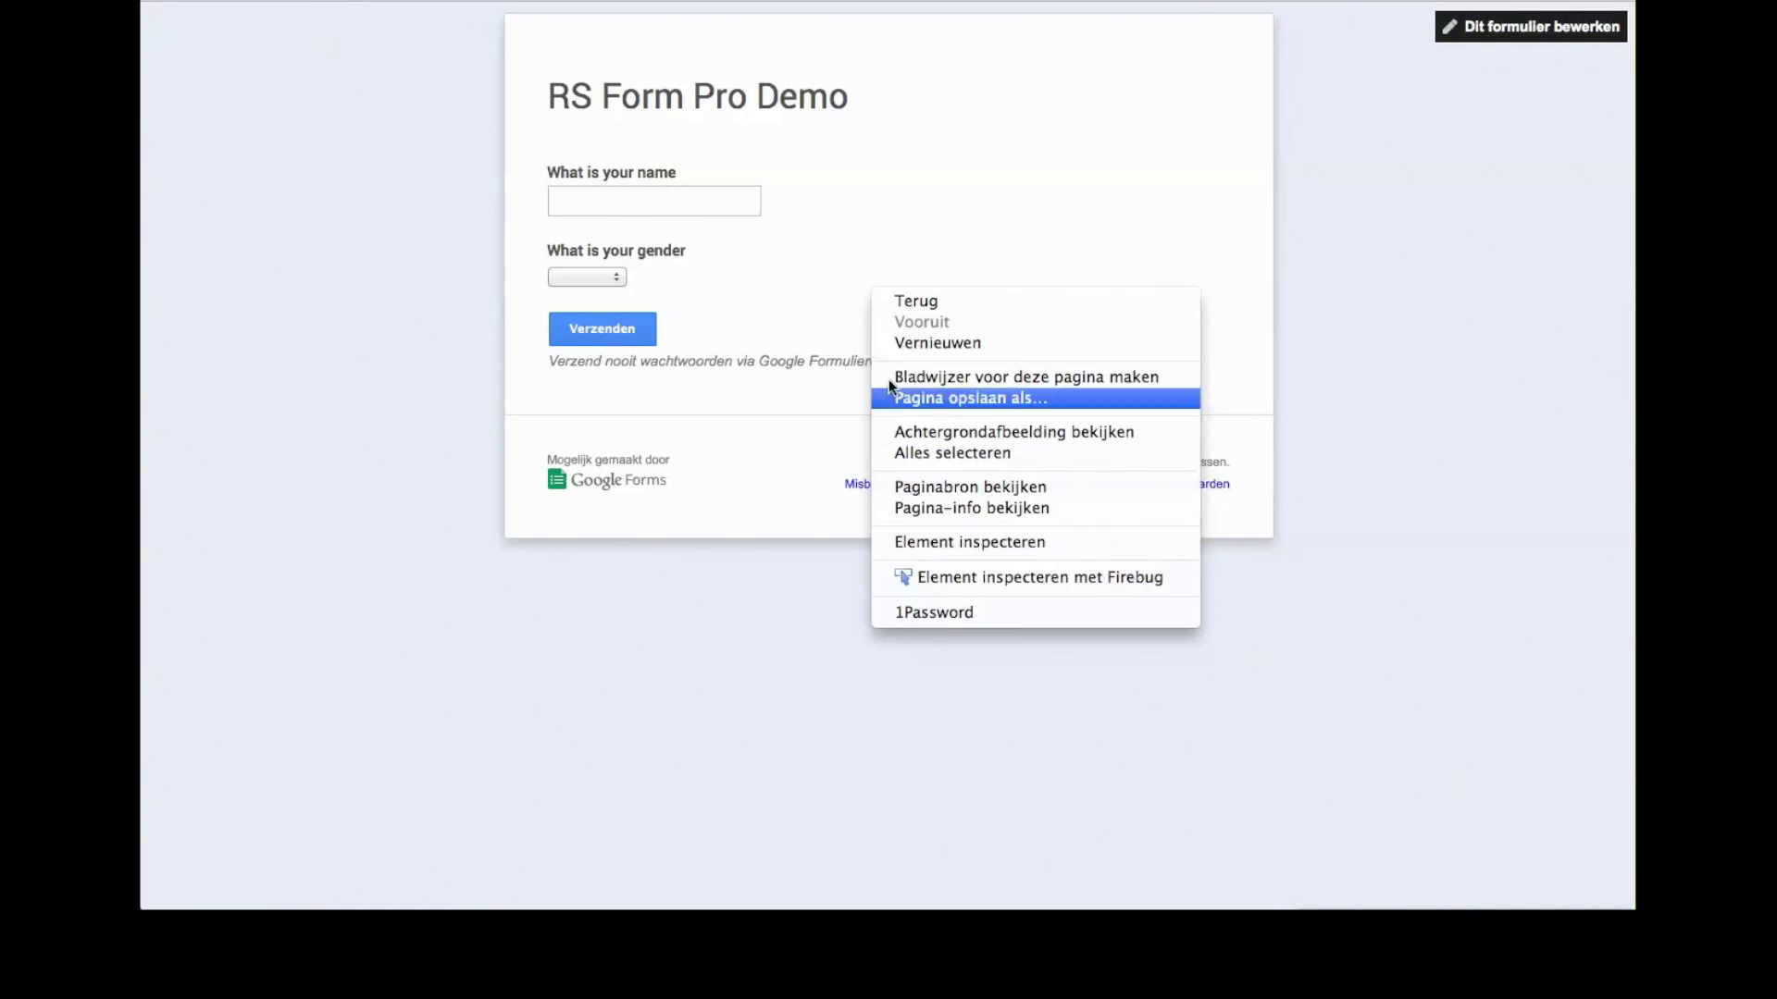
left_click(788, 263)
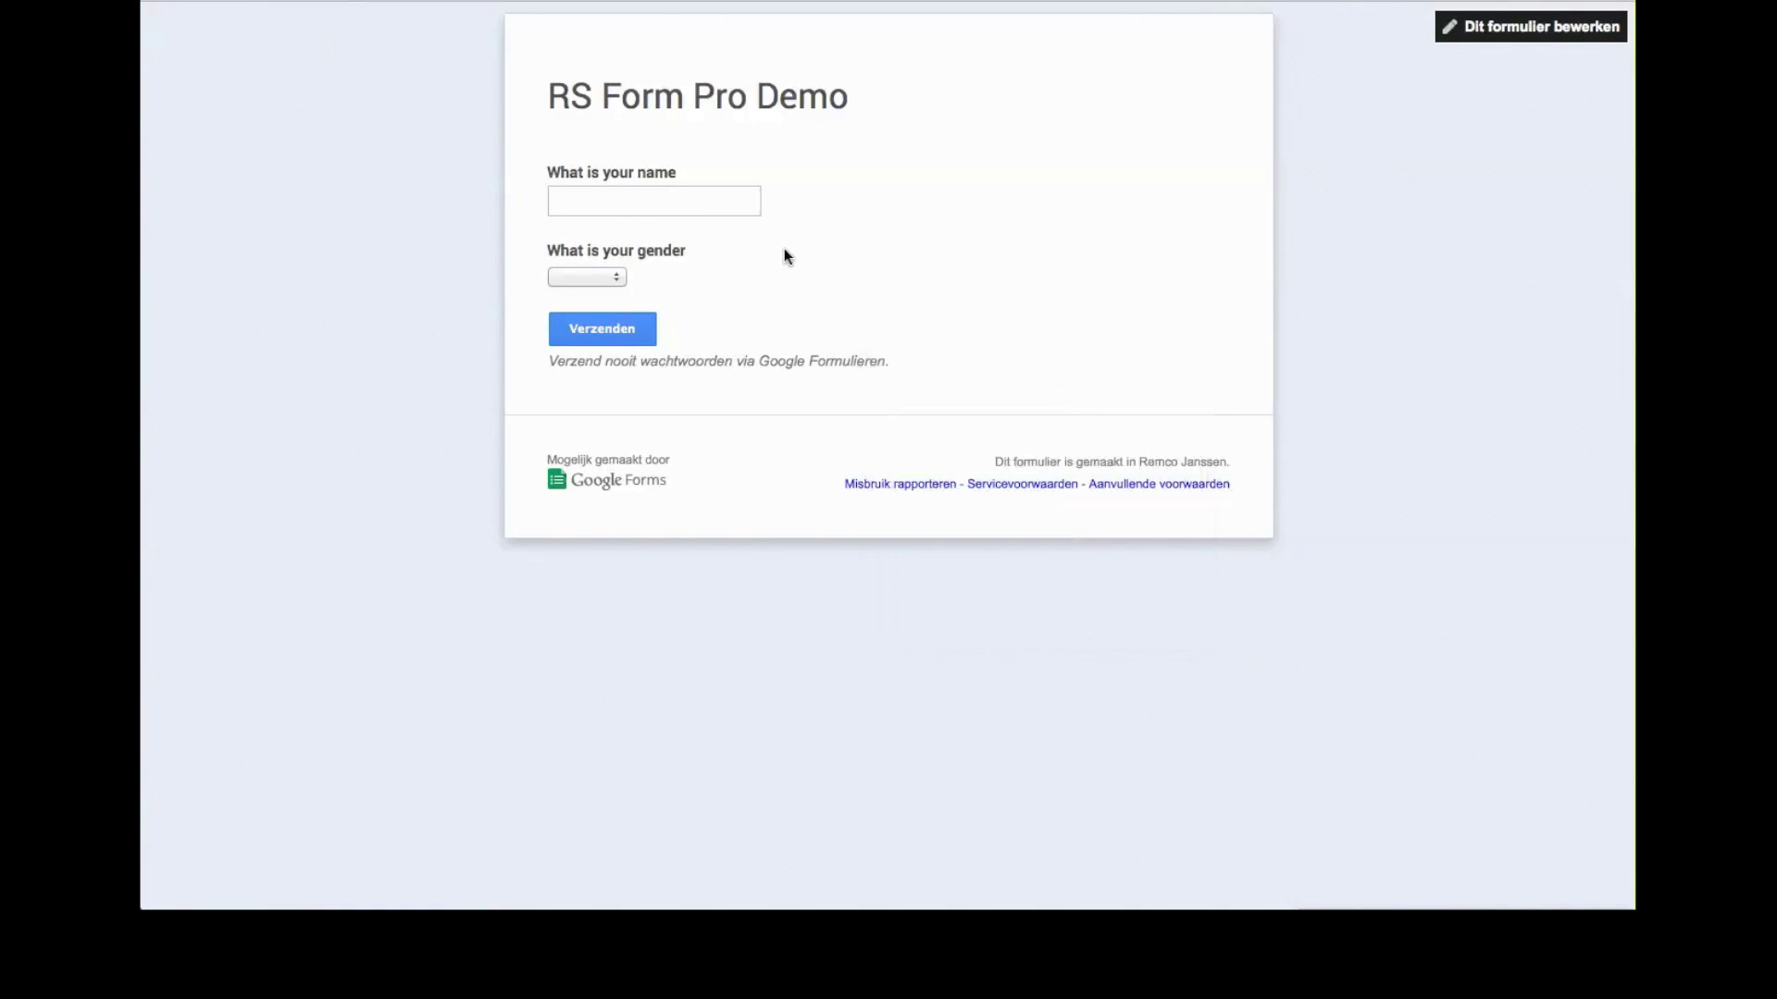
right_click(826, 283)
left_click(908, 483)
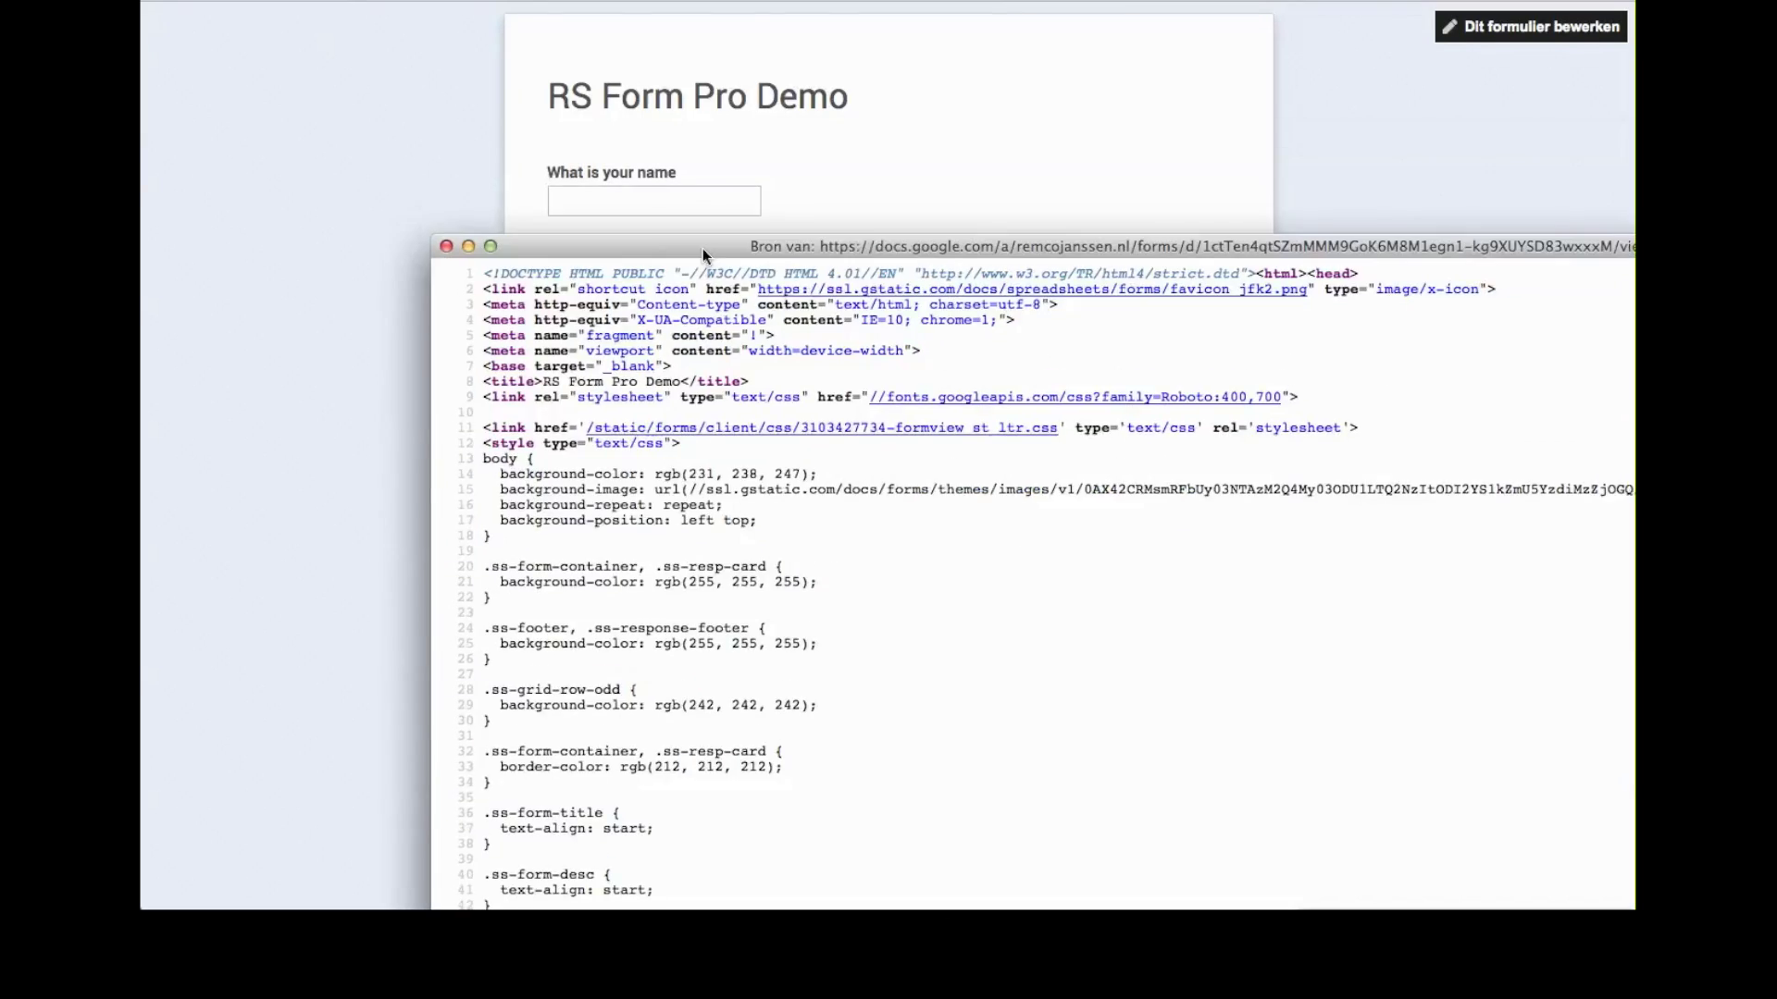
Find the form tag in the page source and copy its action URL ending in formResponse
scroll(576, 361, "down", 20)
scroll(576, 361, "down", 18)
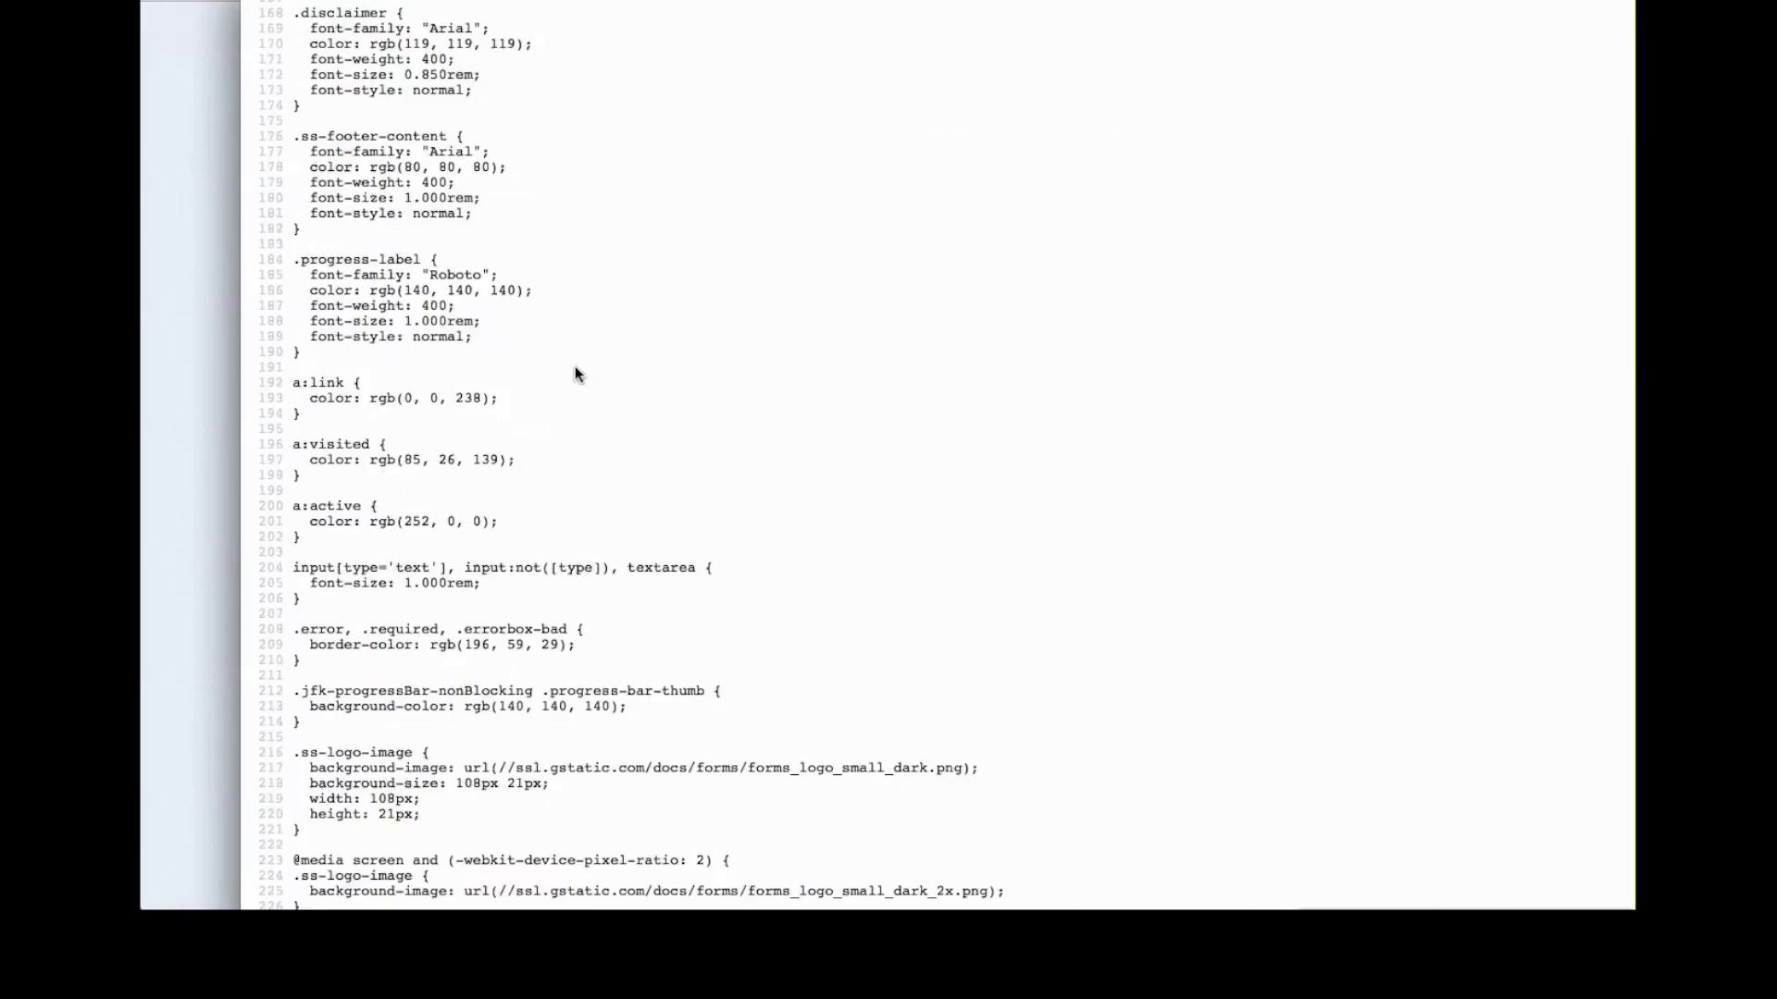
scroll(587, 370, "down", 2)
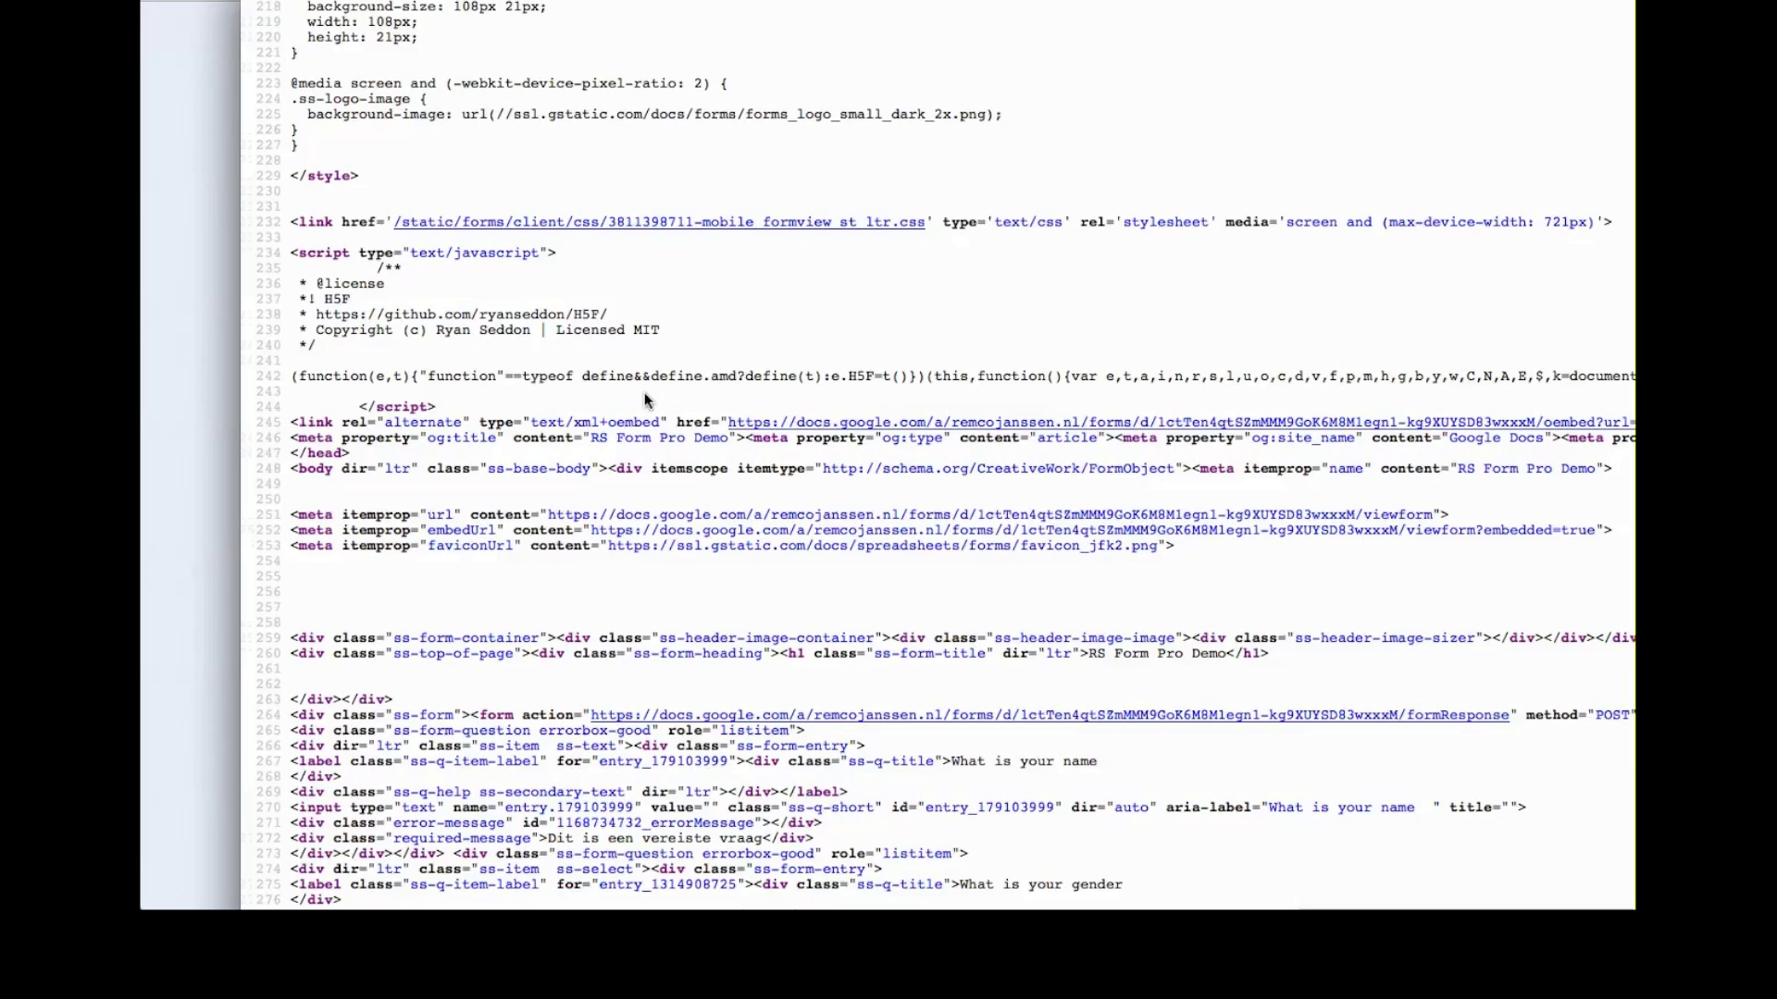
scroll(644, 393, "down", 1)
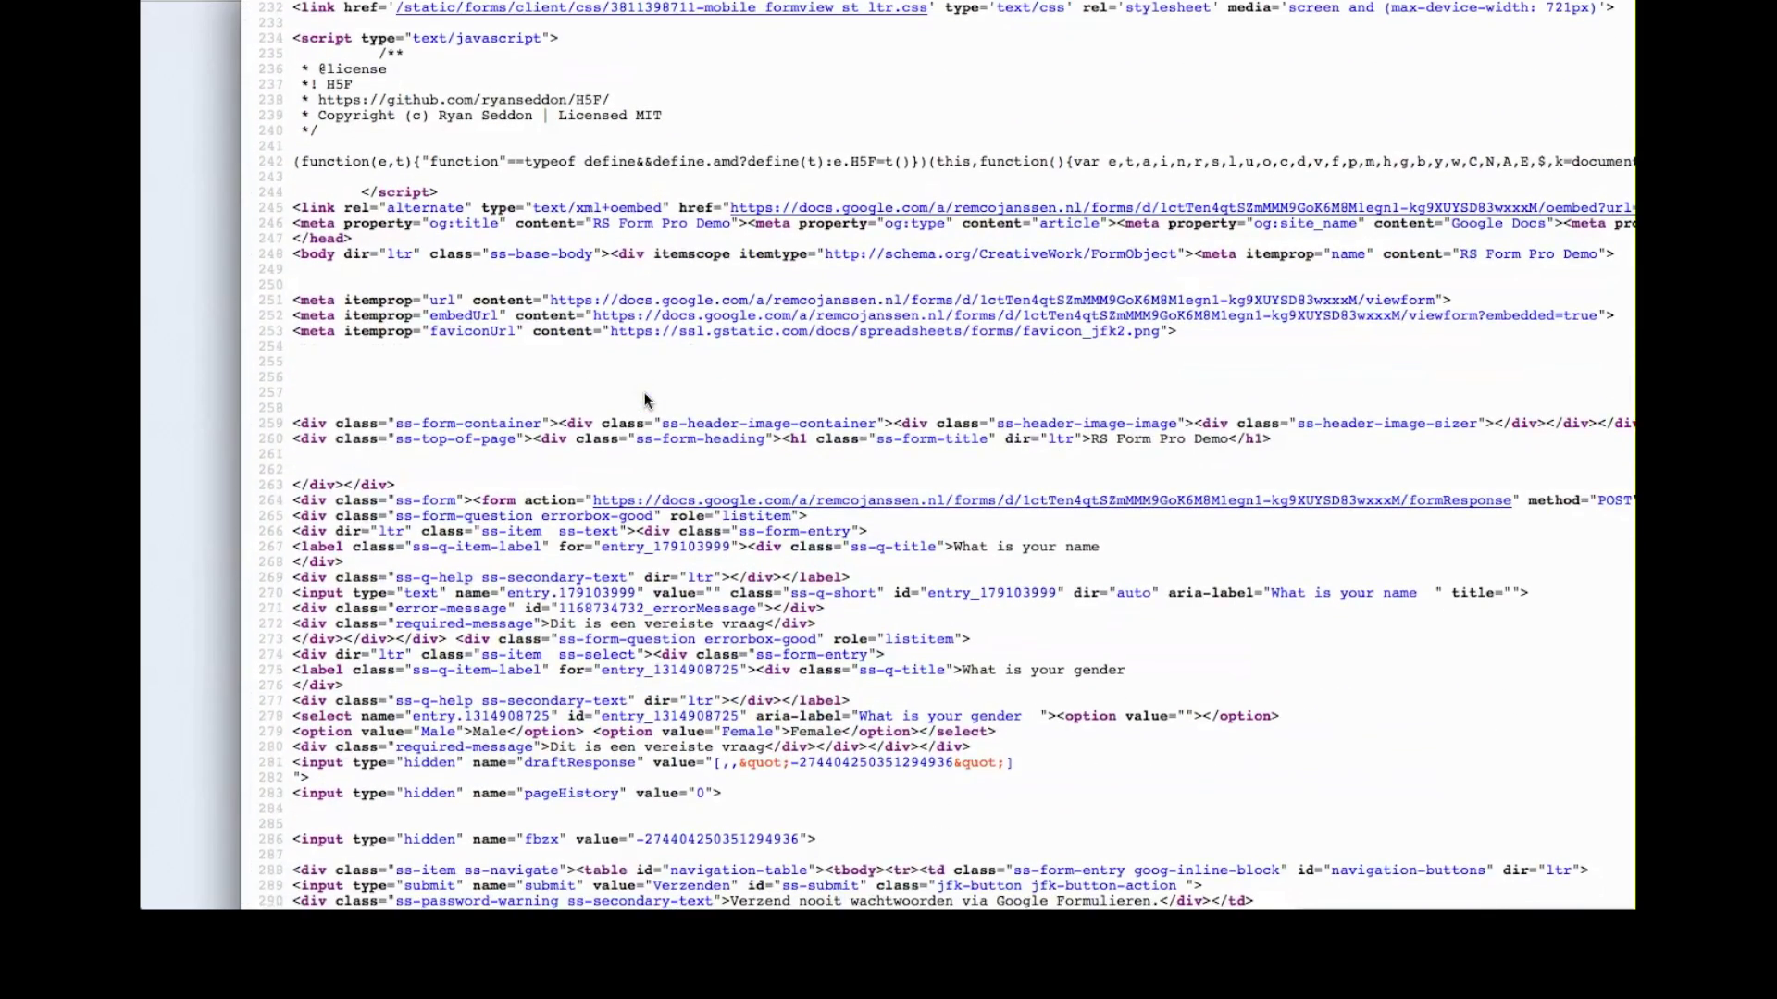
scroll(553, 469, "down", 1)
scroll(552, 469, "right", 2)
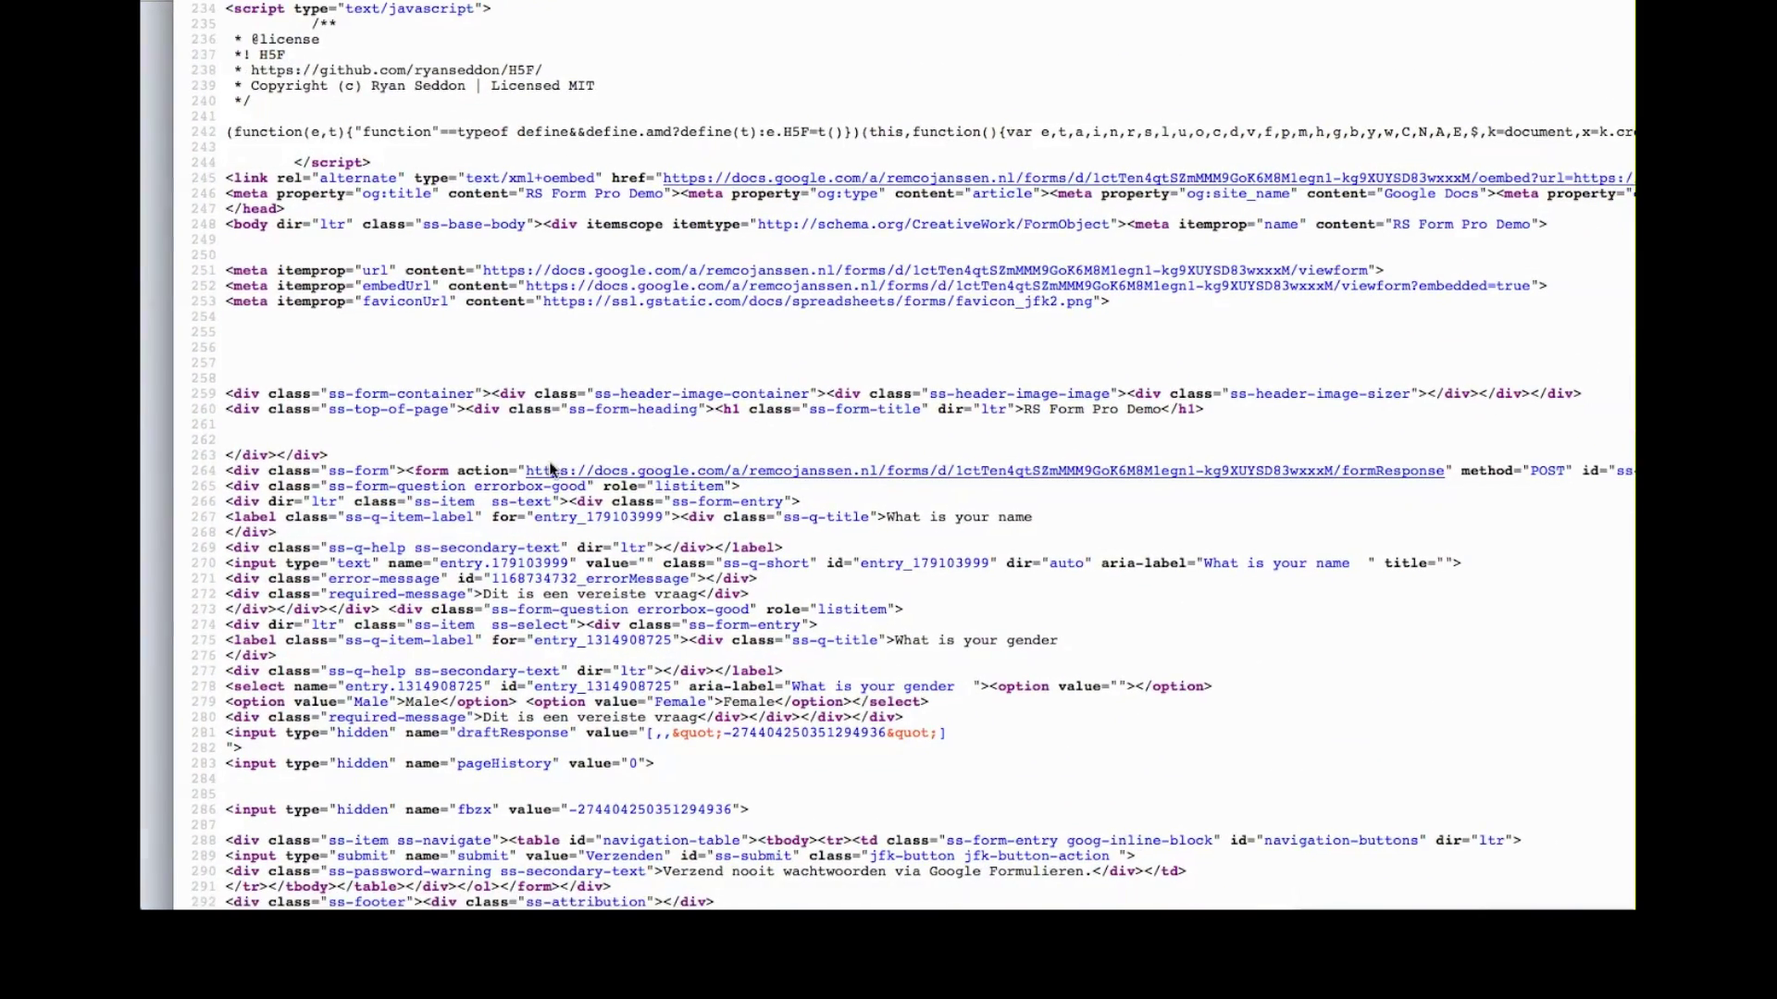
scroll(565, 511, "down", 1)
scroll(565, 512, "right", 1)
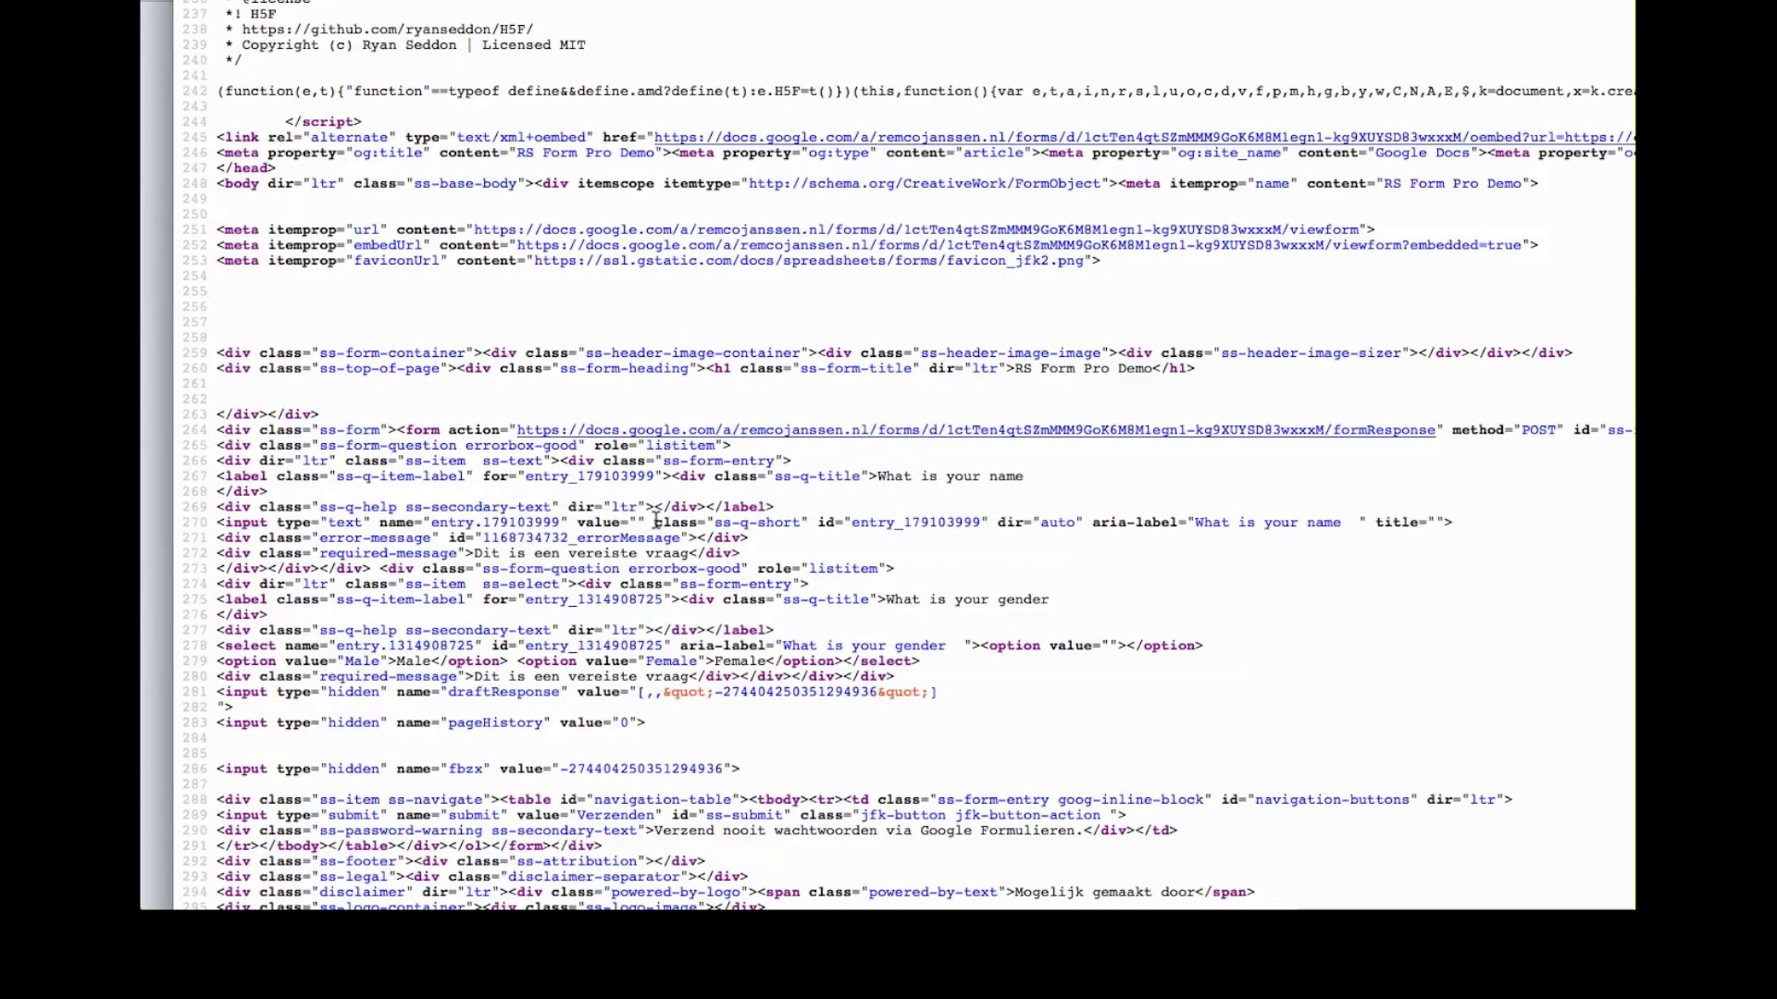
left_click_drag(513, 431, 1441, 433)
key("ctrl+c")
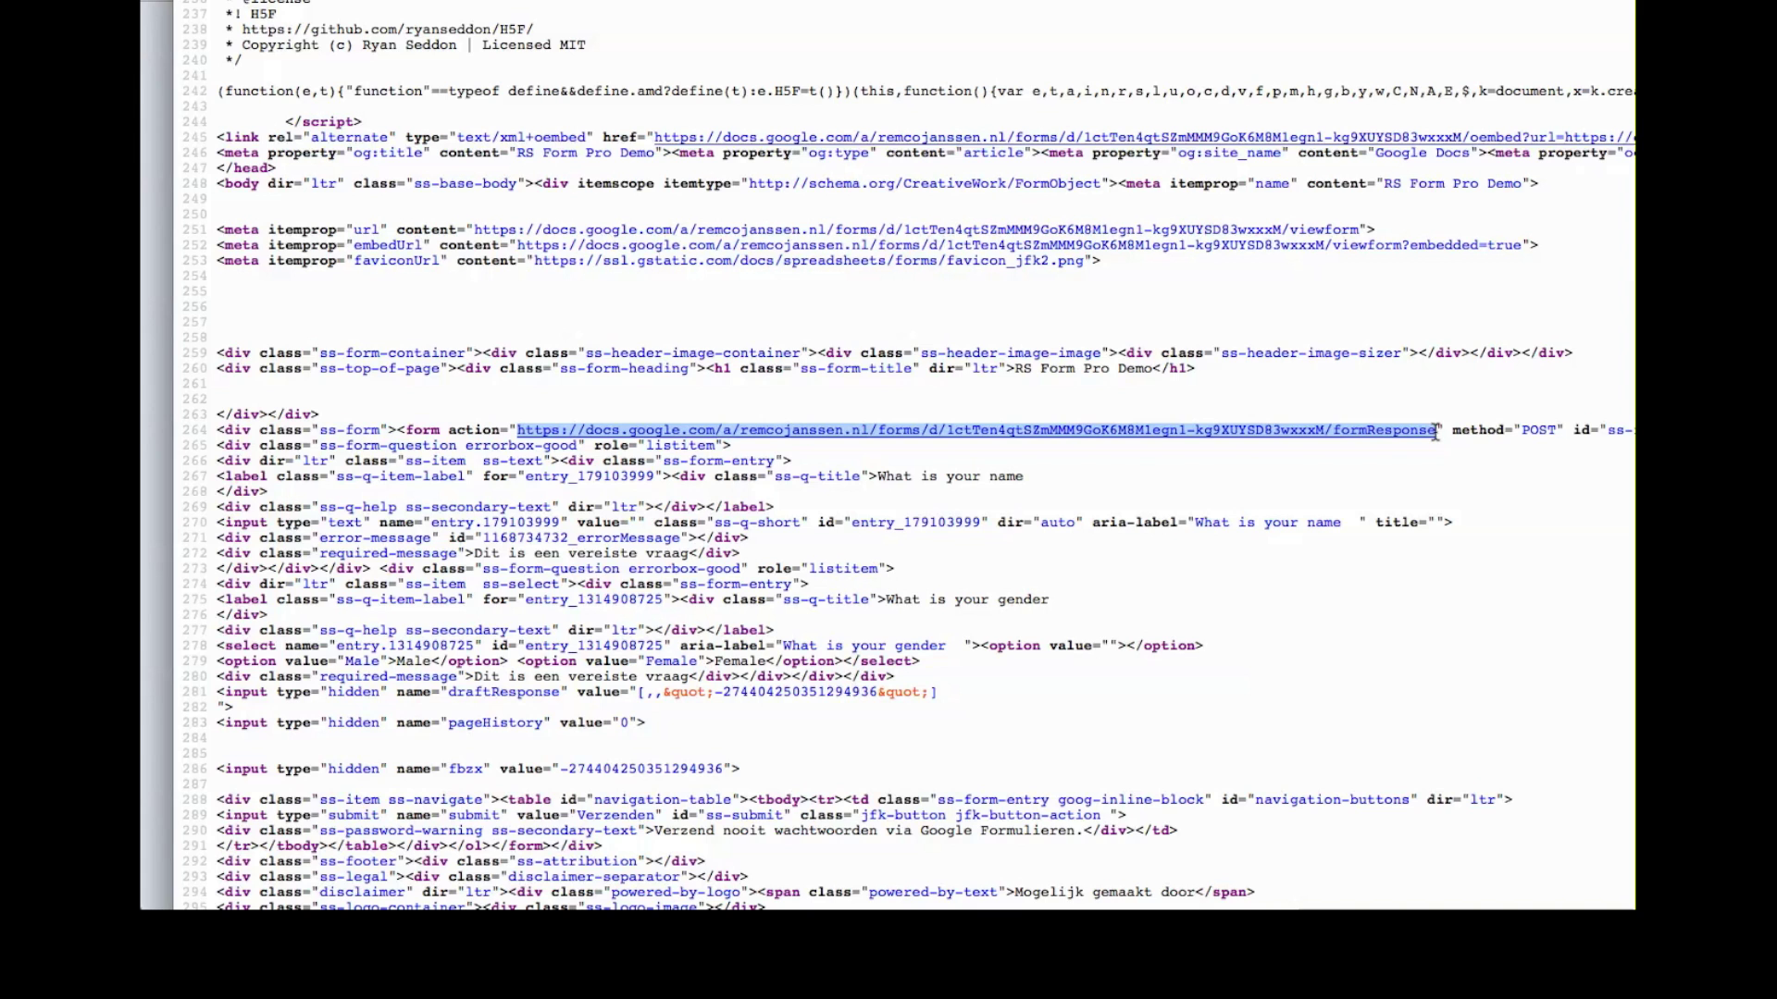
Switch back to the RSForm! Pro form list and open the No Title form's Post to Location (Silent Post) settings
key("ctrl+Tab")
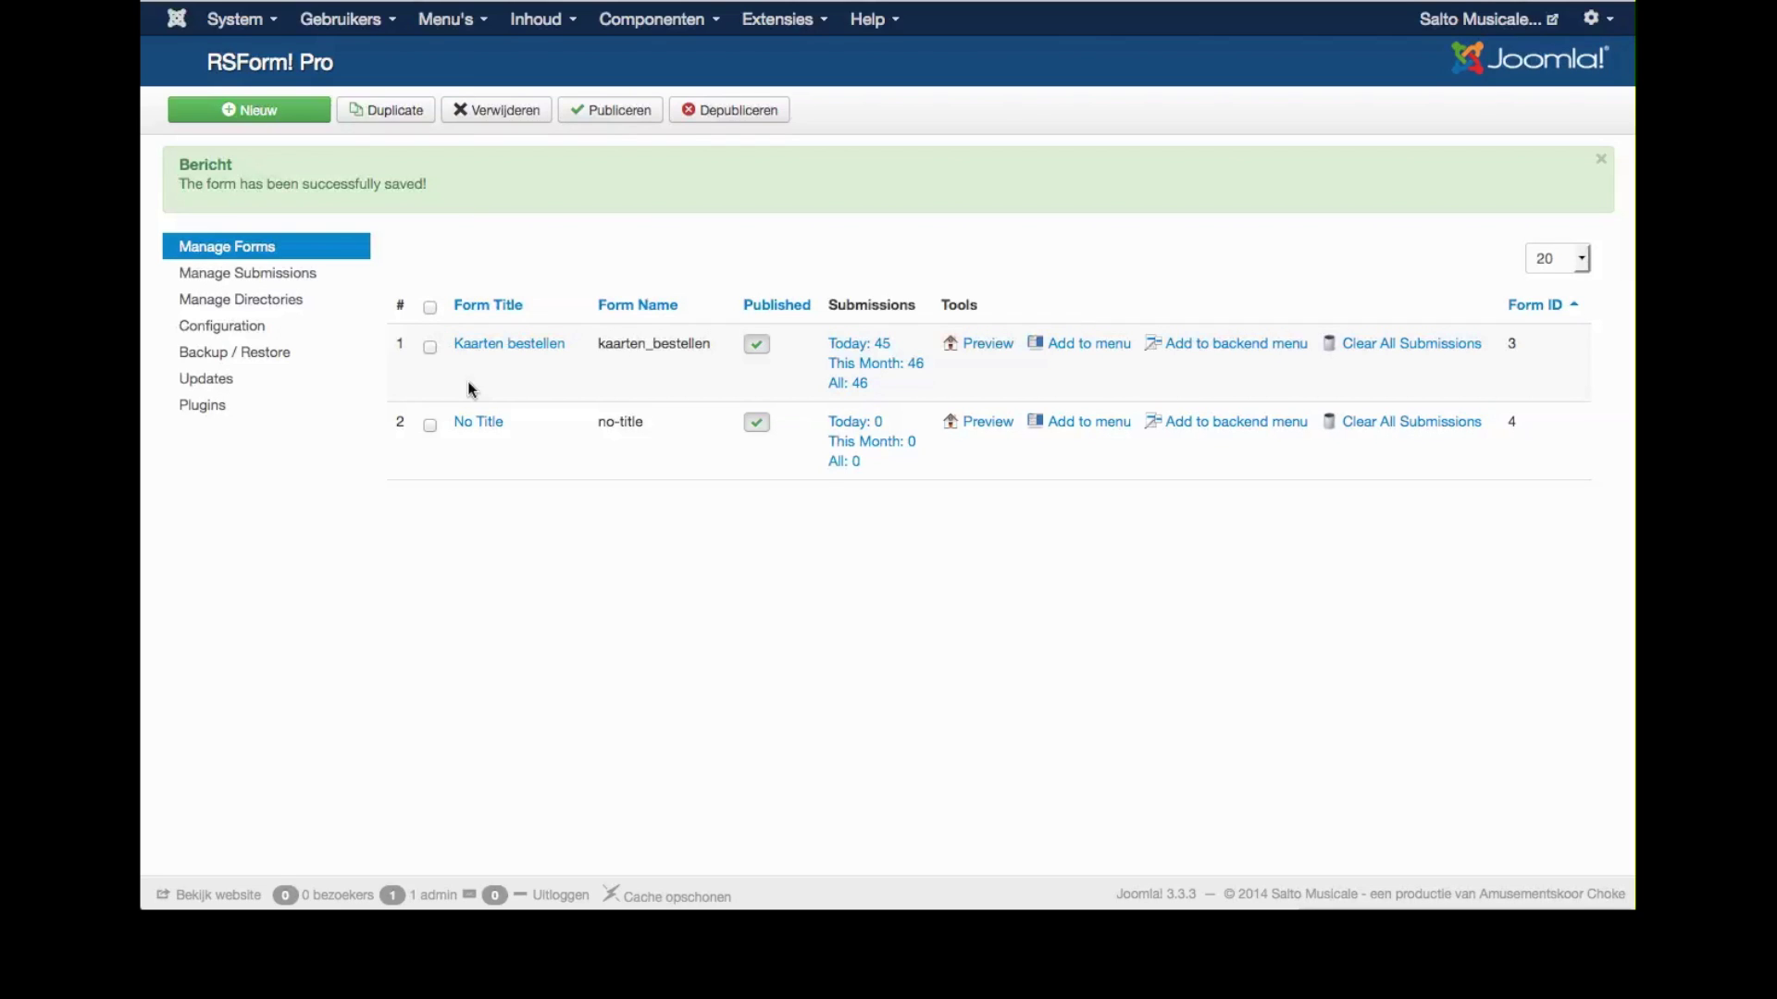
left_click(476, 429)
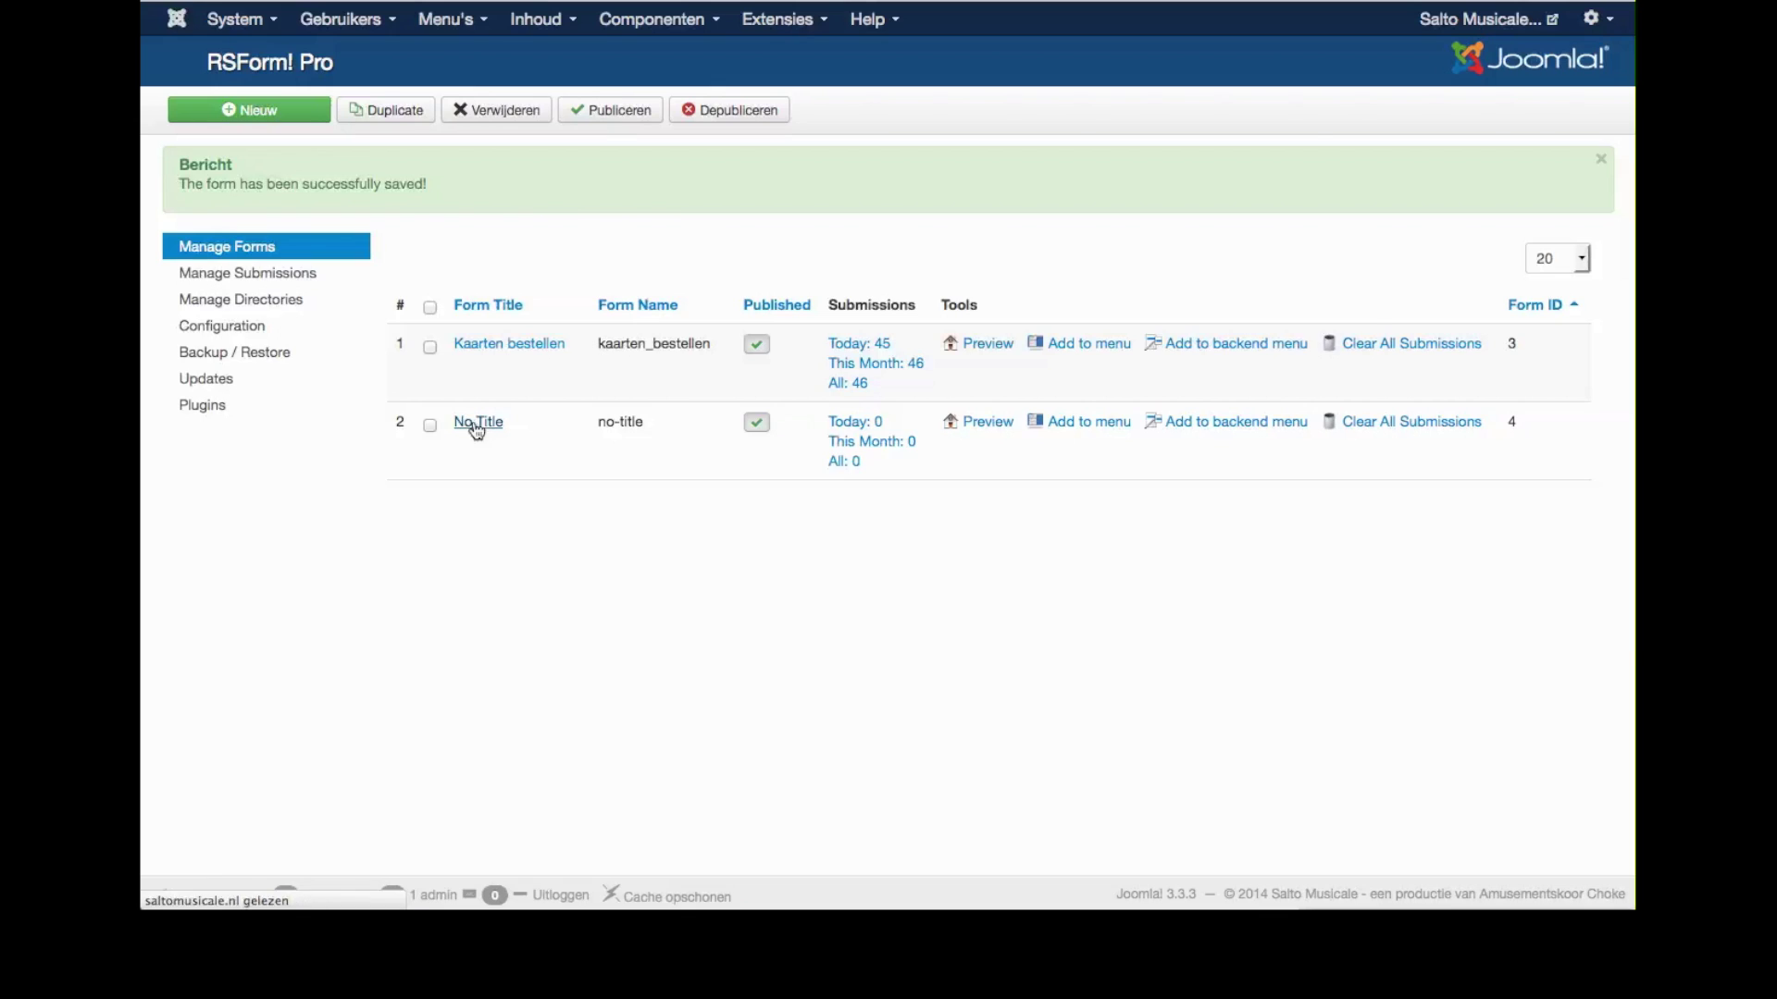
scroll(297, 575, "down", 5)
scroll(303, 541, "up", 5)
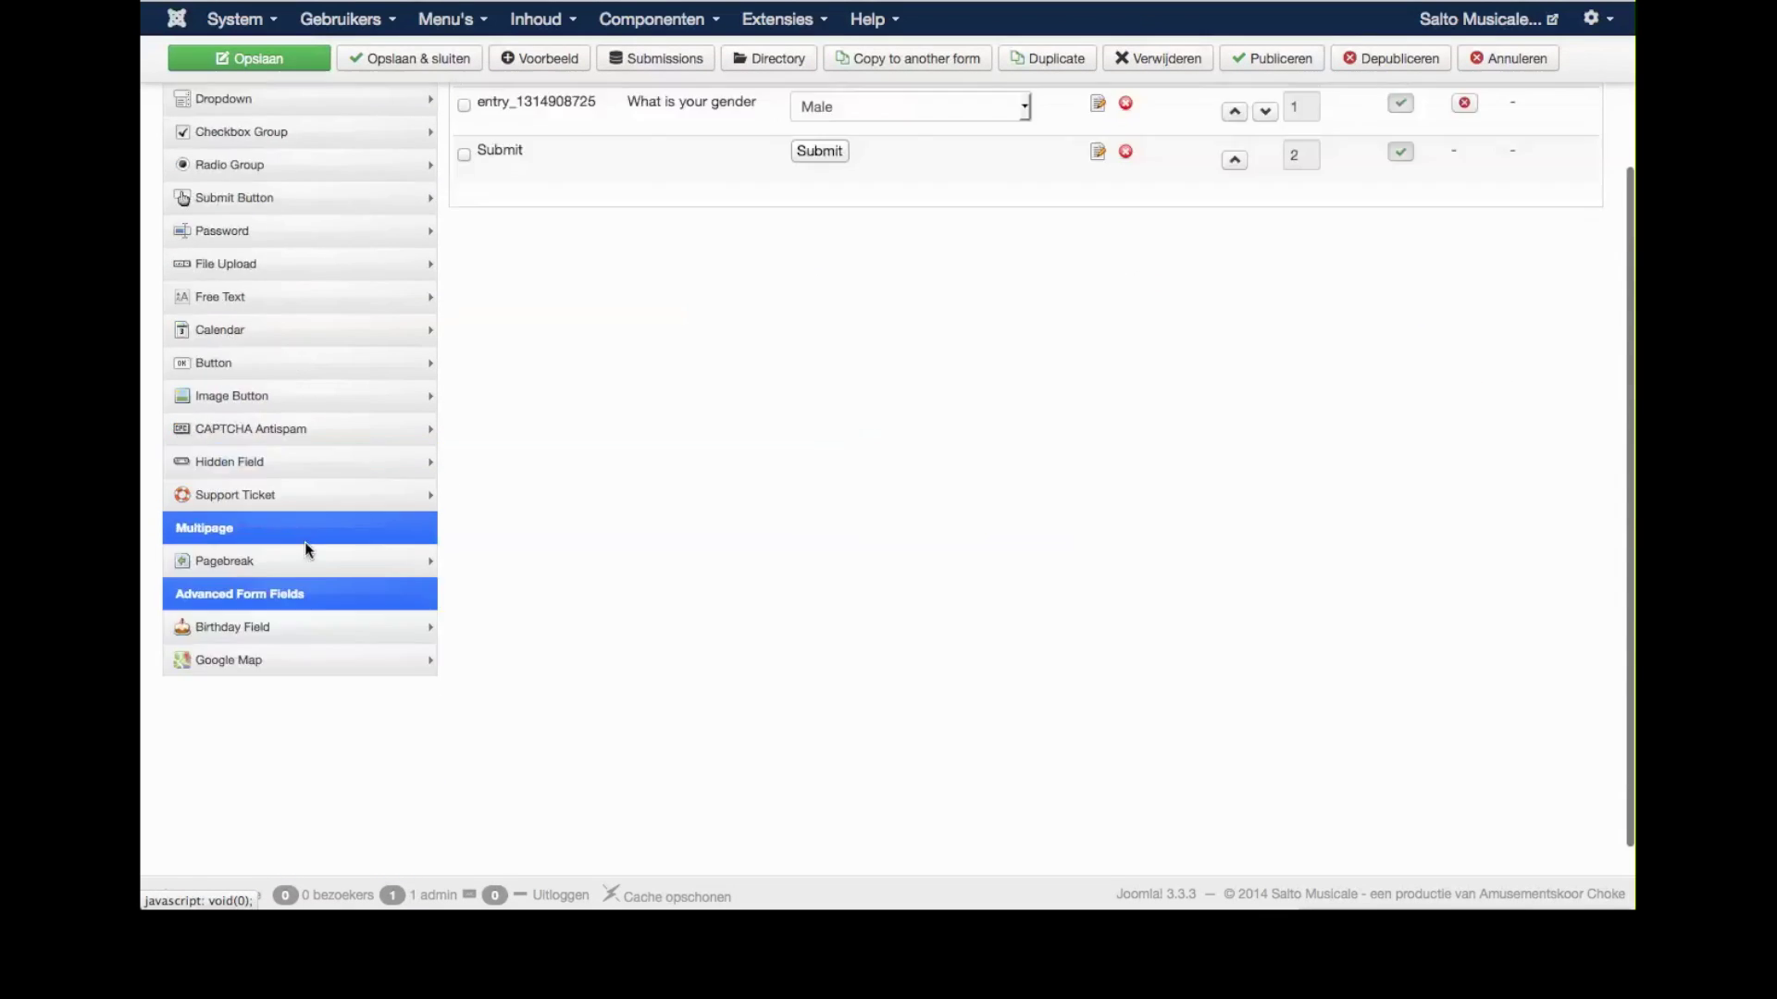
left_click(519, 212)
scroll(354, 524, "down", 5)
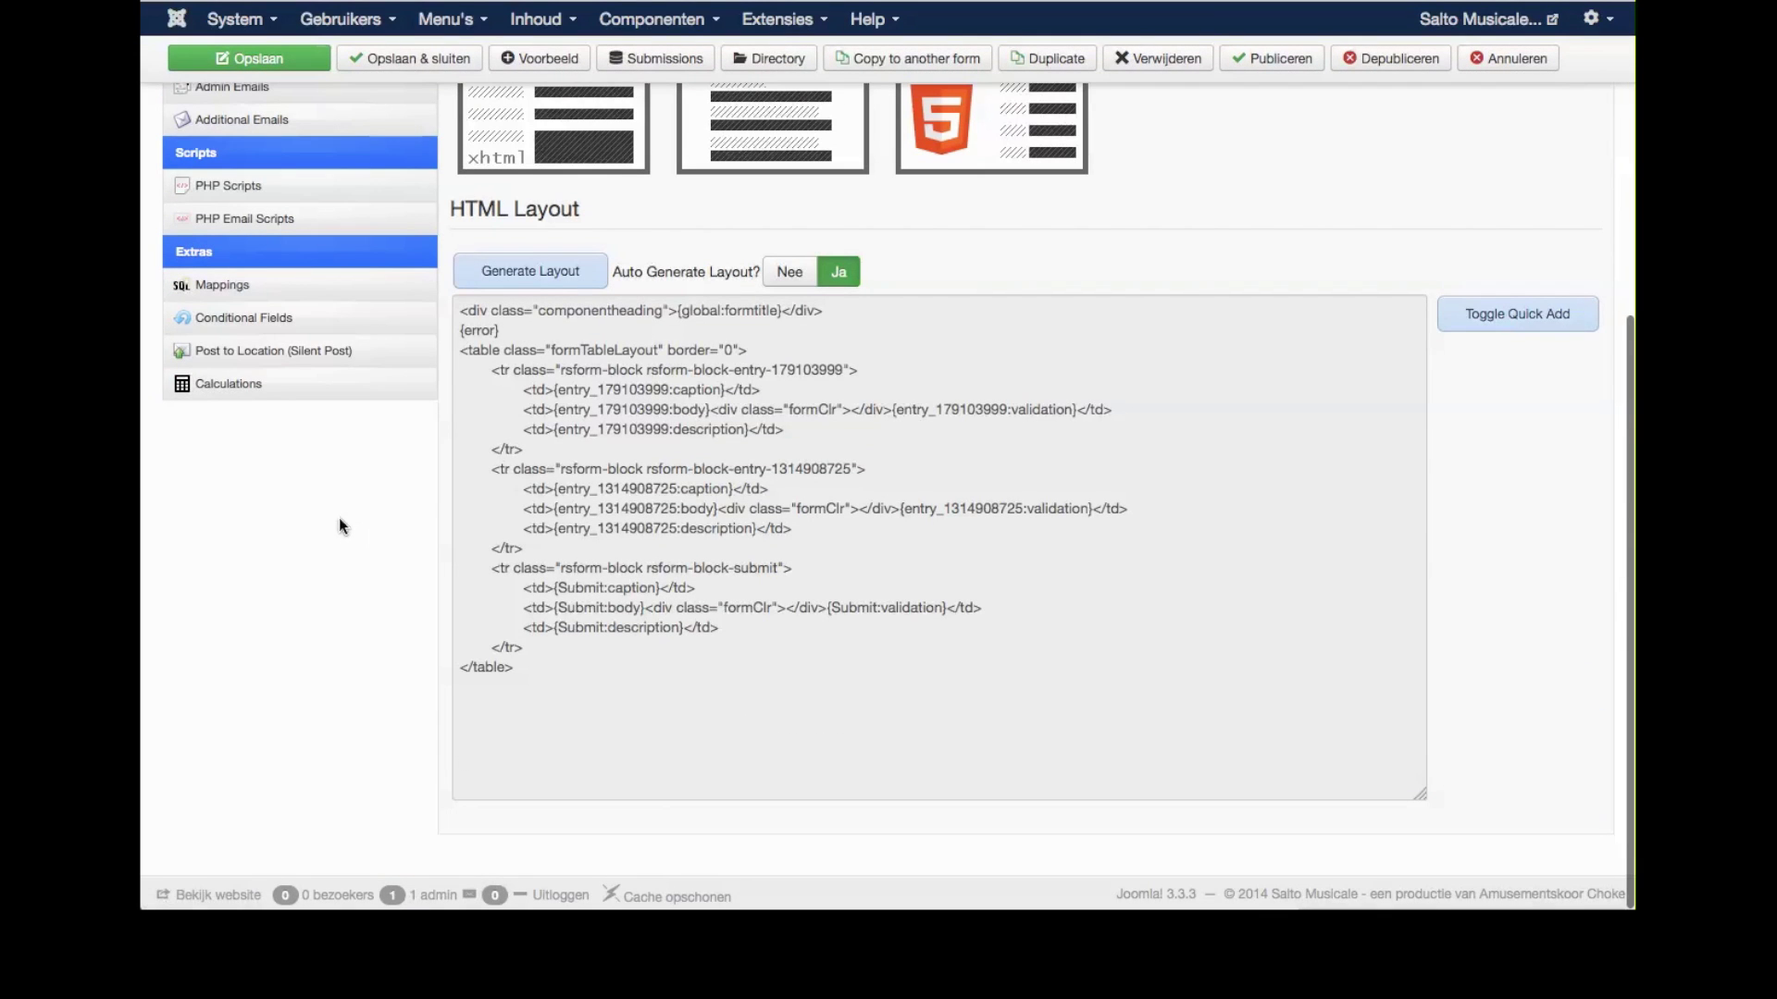
left_click(268, 361)
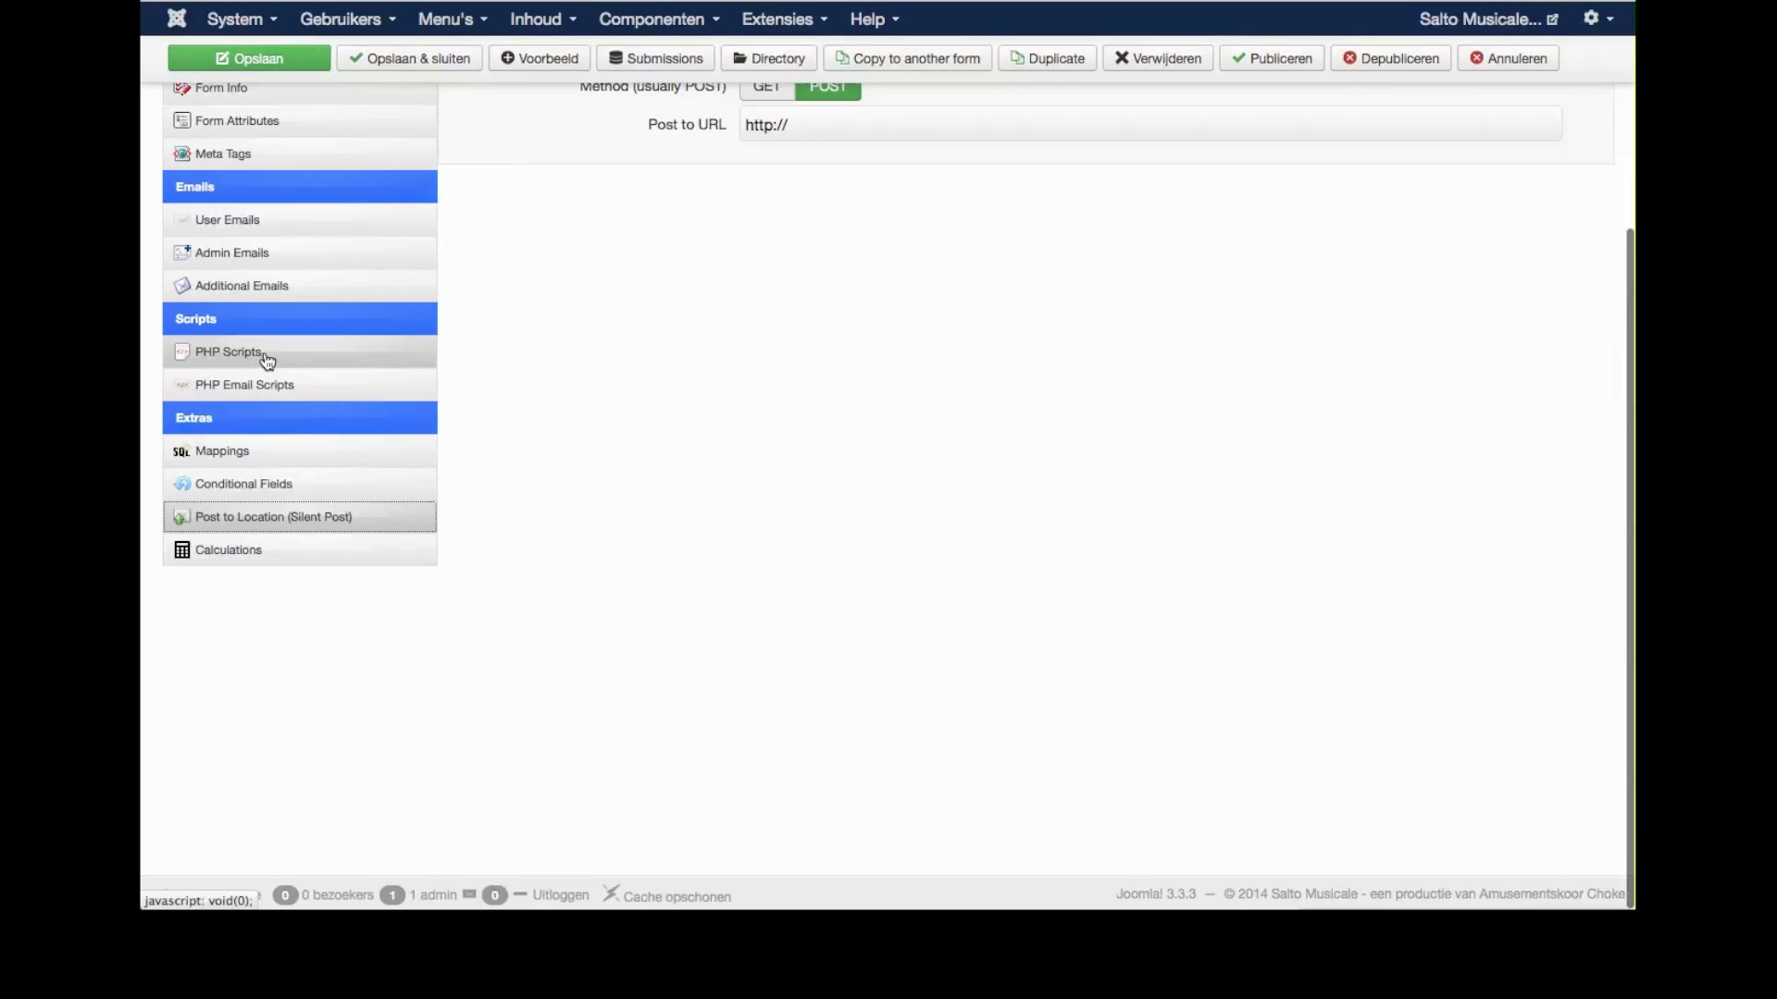
scroll(666, 389, "up", 3)
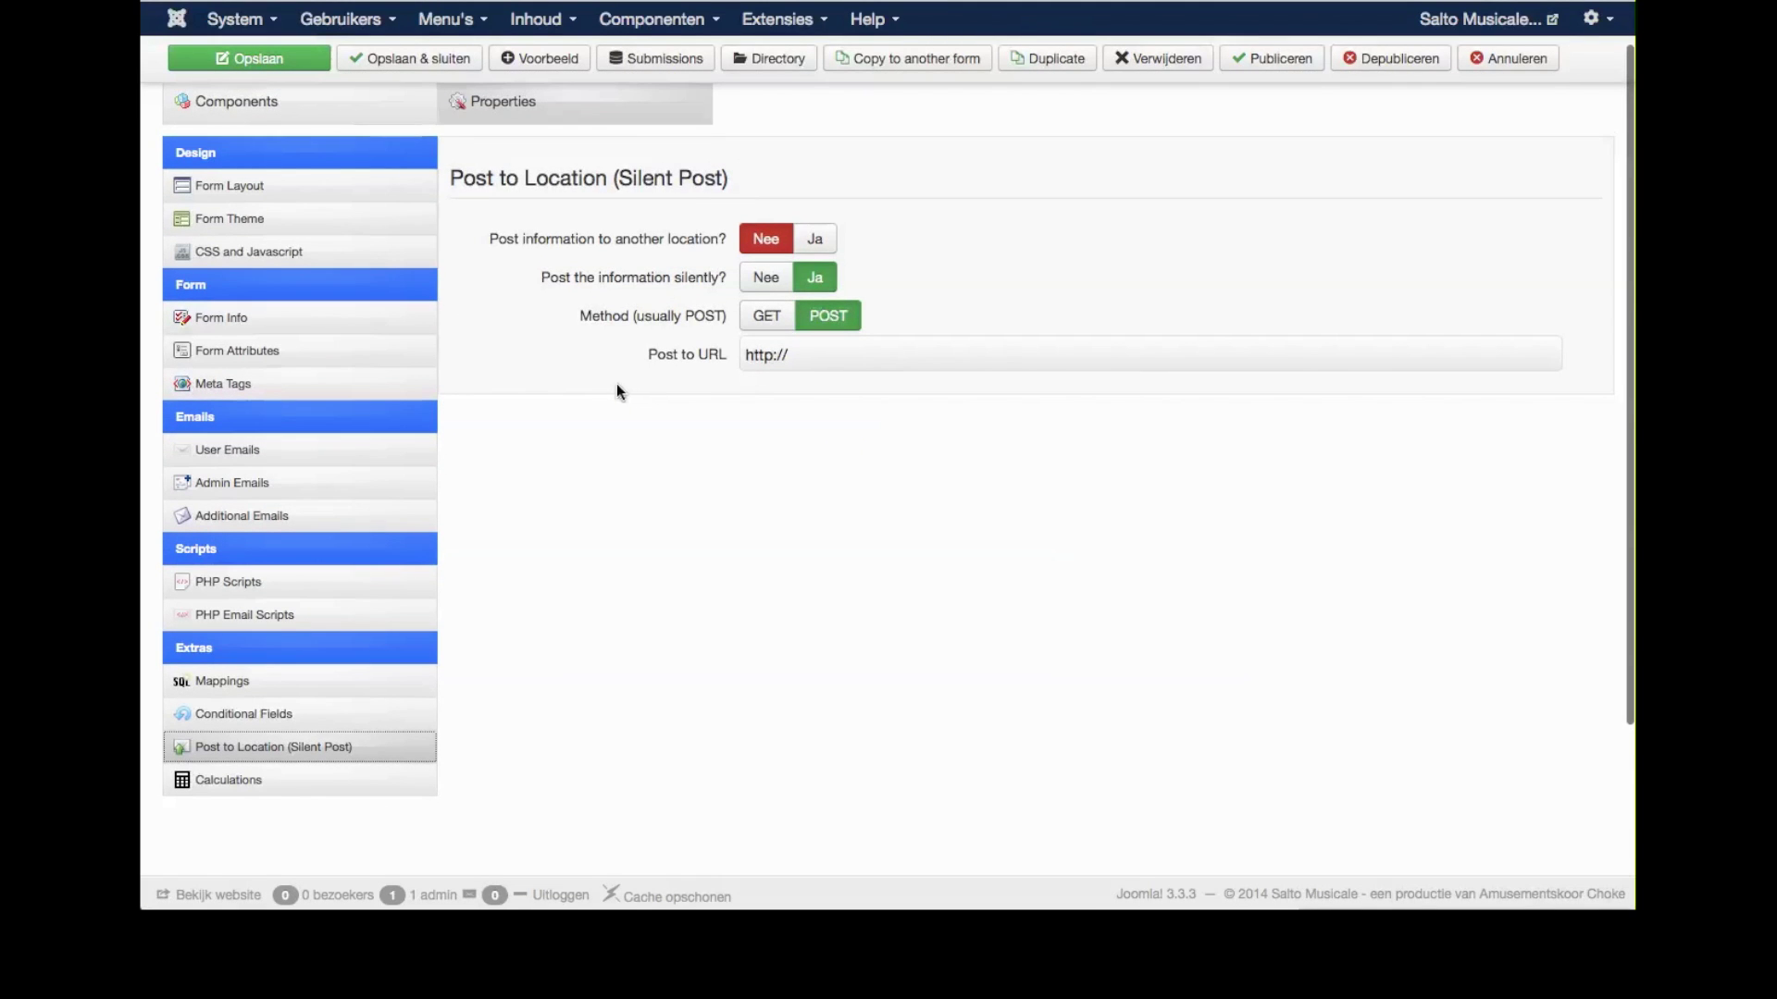
scroll(504, 525, "up", 2)
Paste the copied formResponse address as the Post to URL, enable posting to another location, and save and close the form
left_click(829, 463)
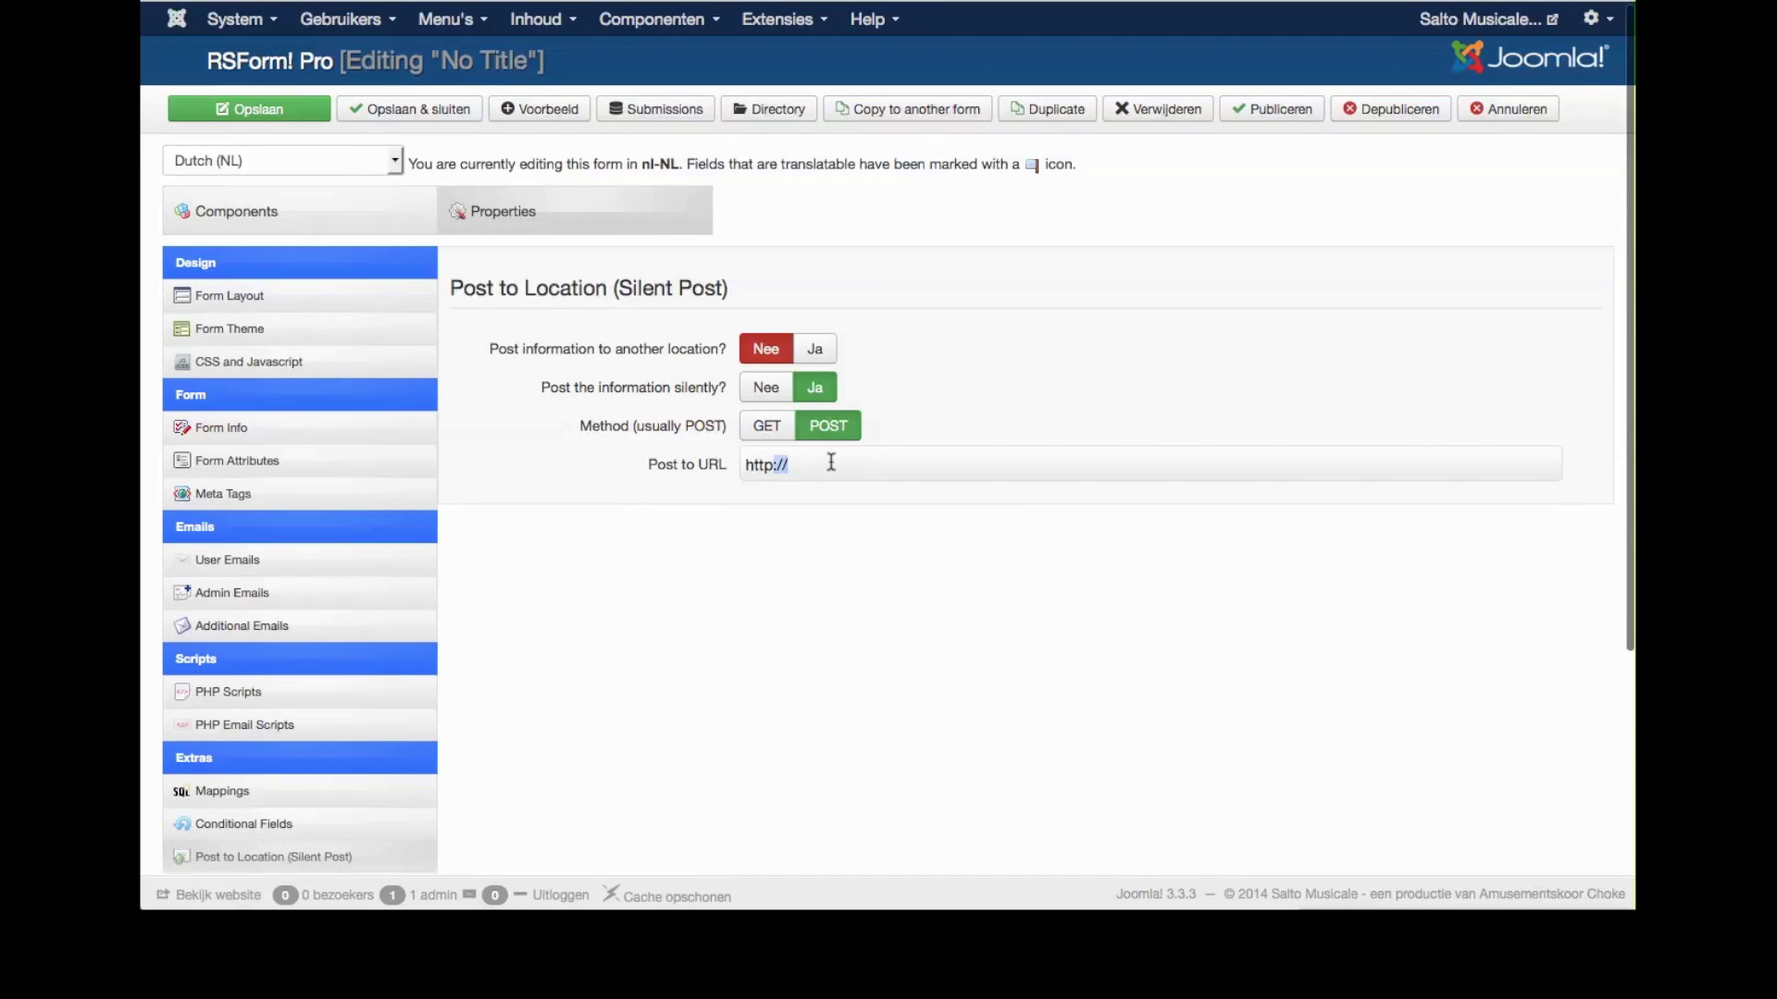
key("ctrl+a")
key("ctrl+v")
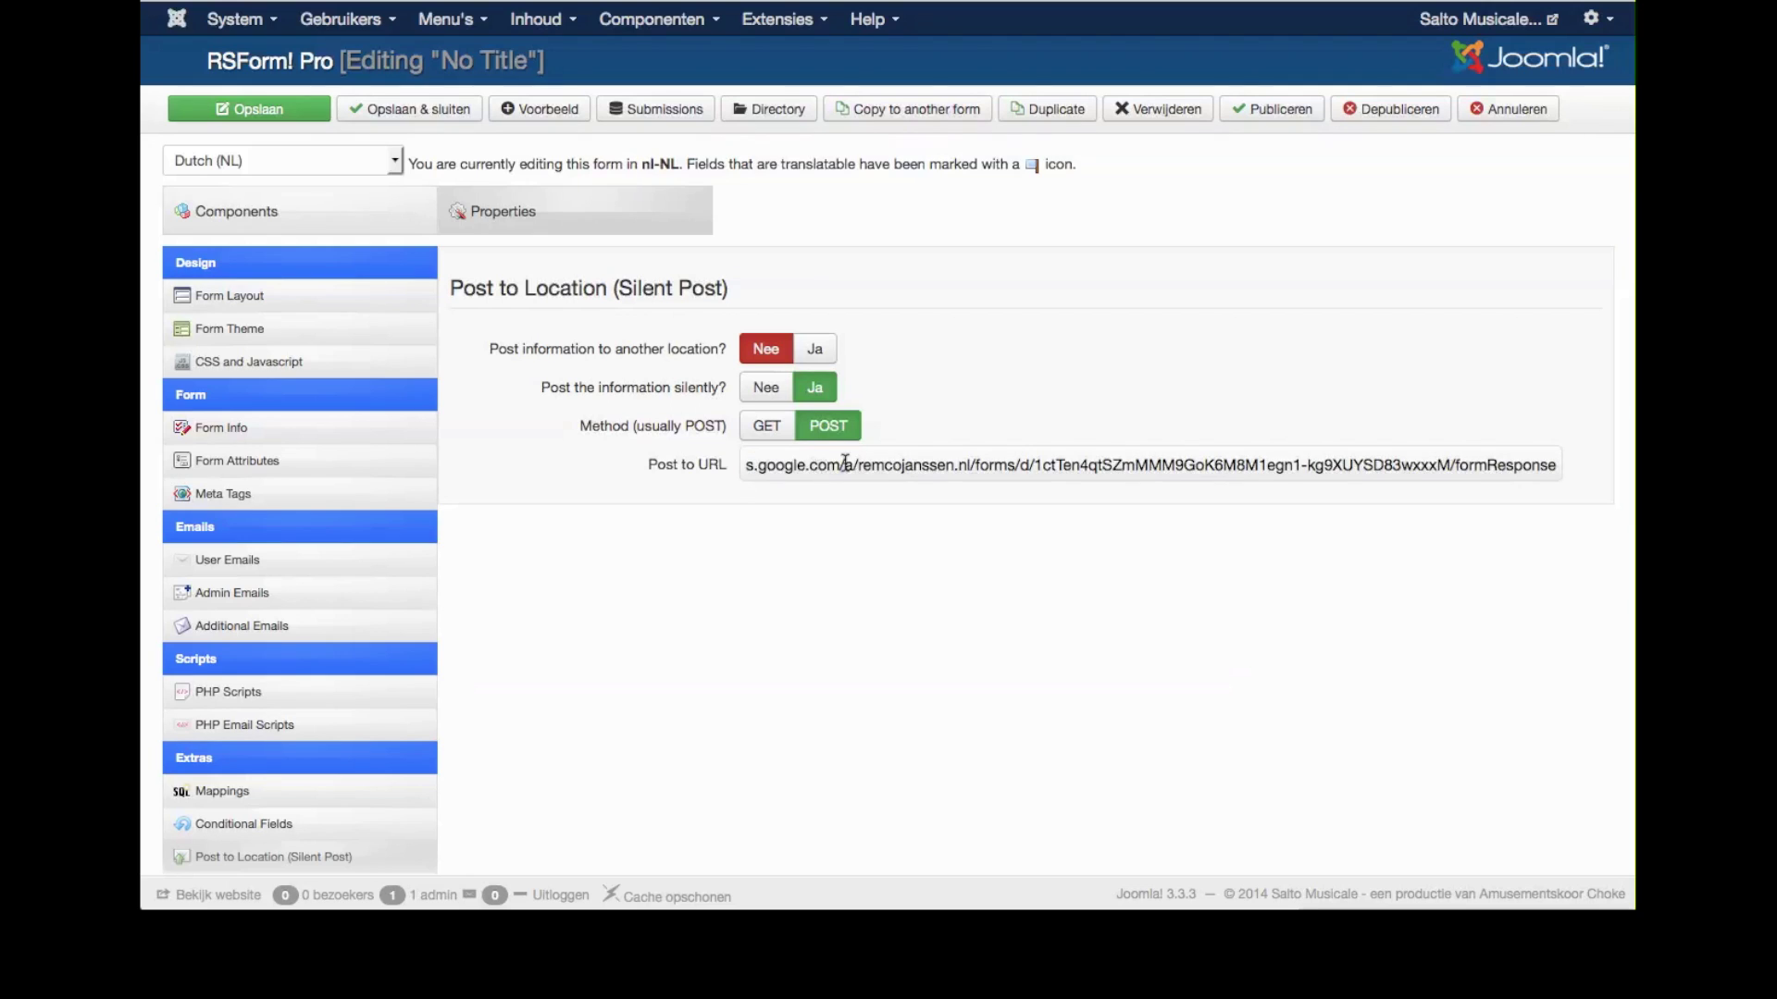
left_click_drag(841, 463, 662, 464)
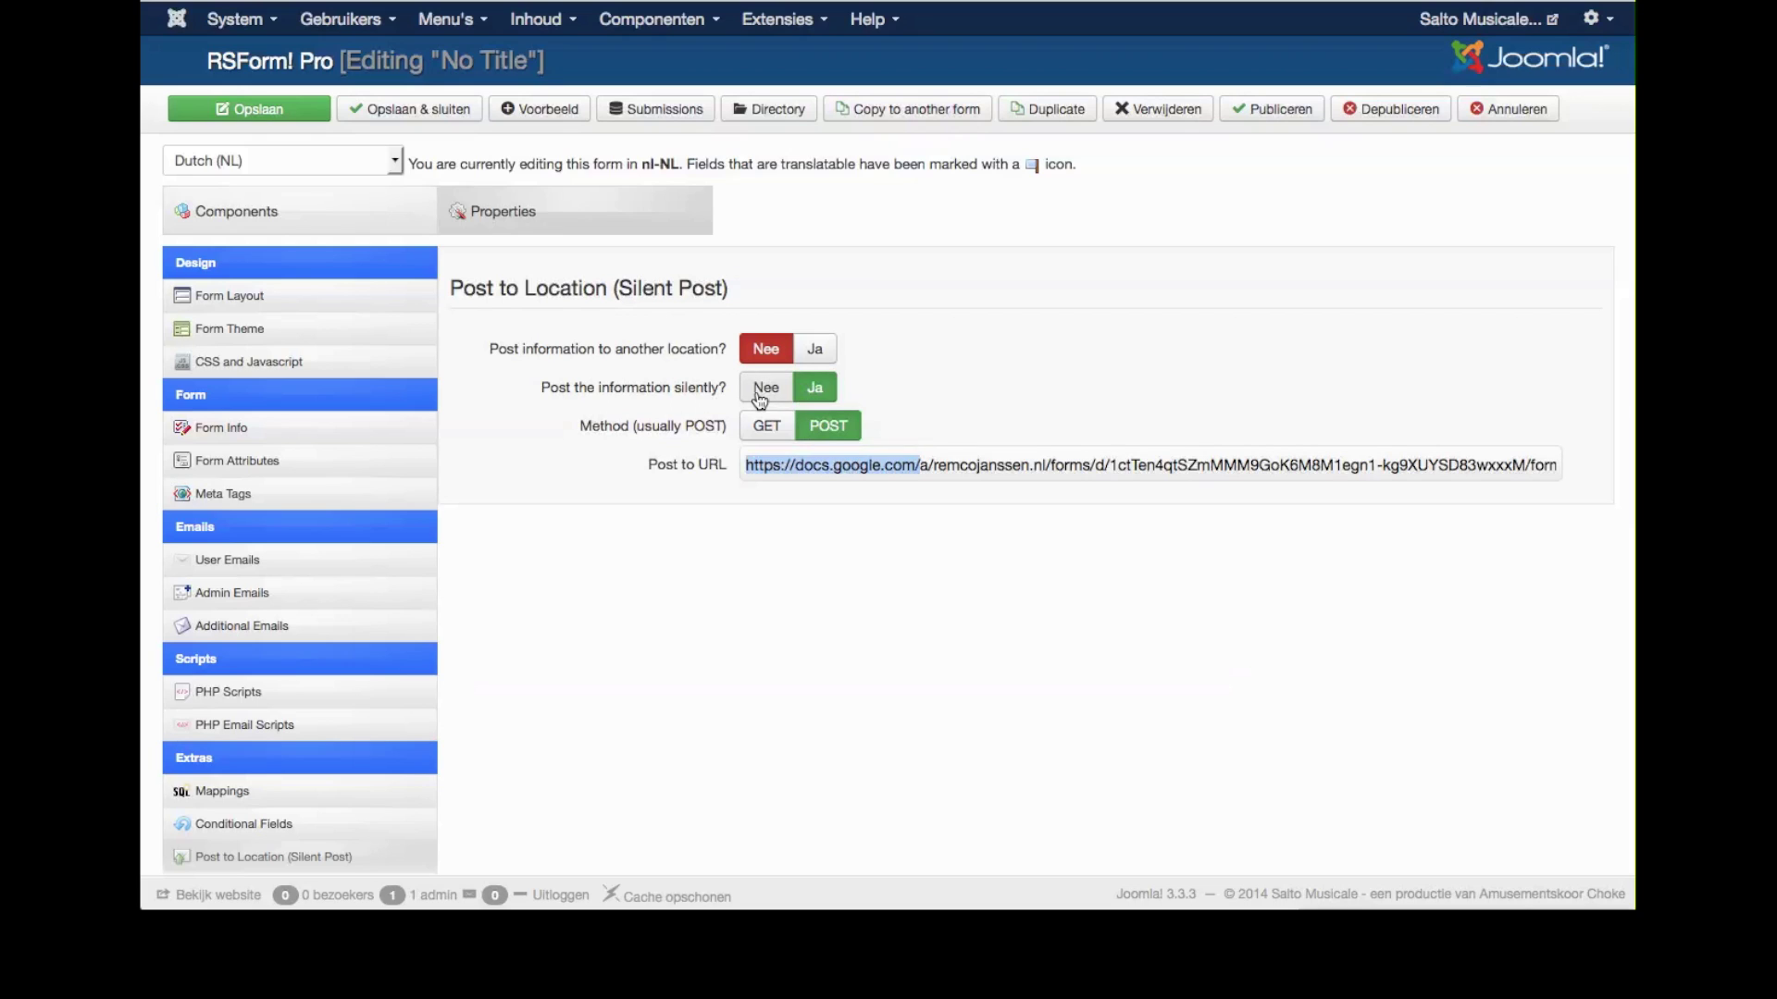
left_click(823, 354)
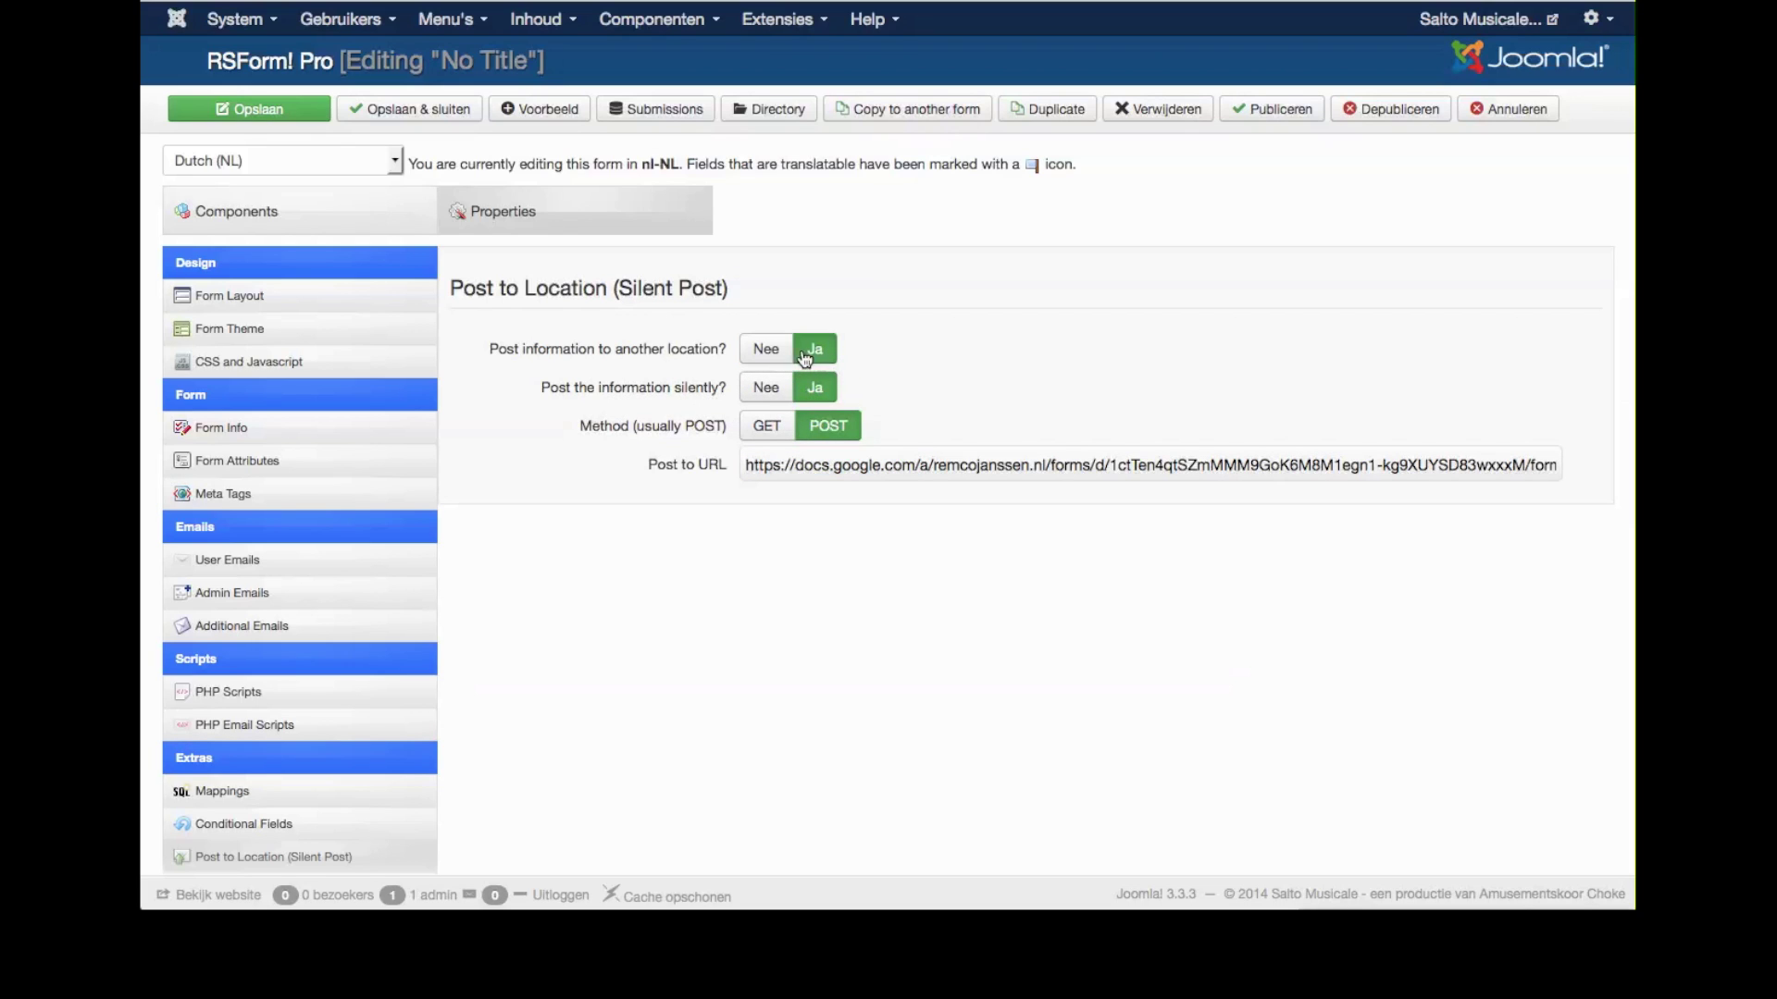
left_click(400, 111)
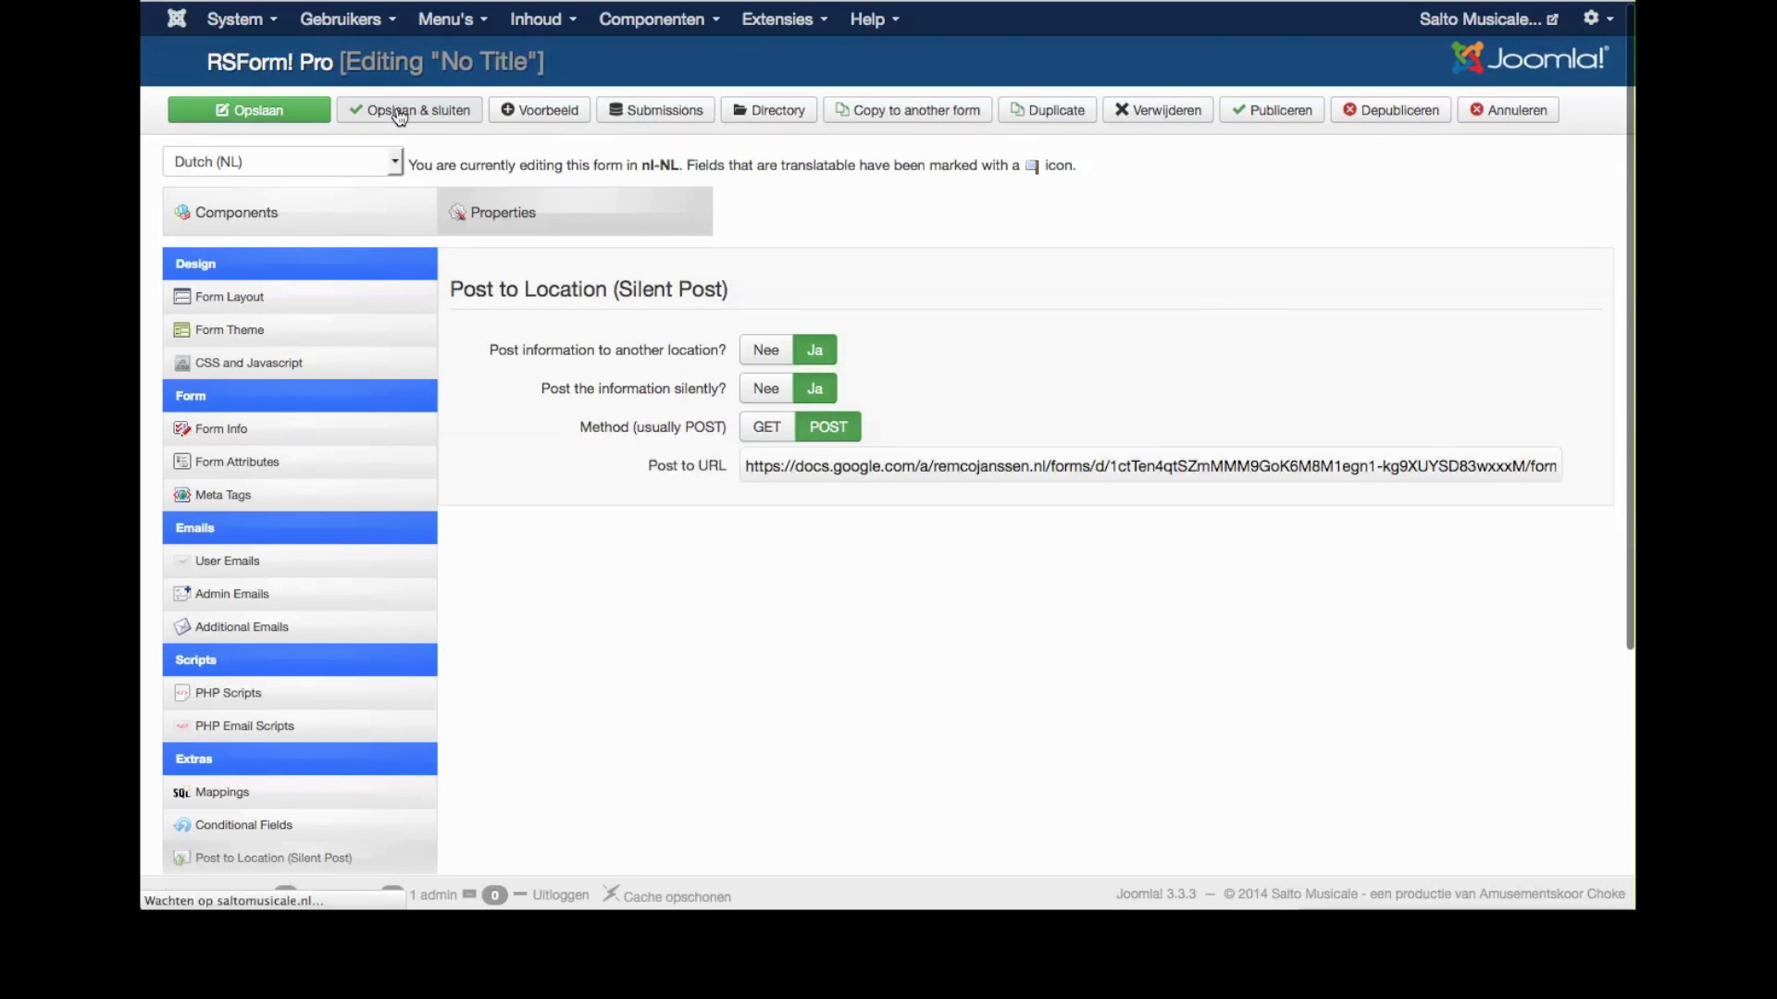
Preview the No Title form and submit a test response with a first name and the gender Female
left_click(988, 421)
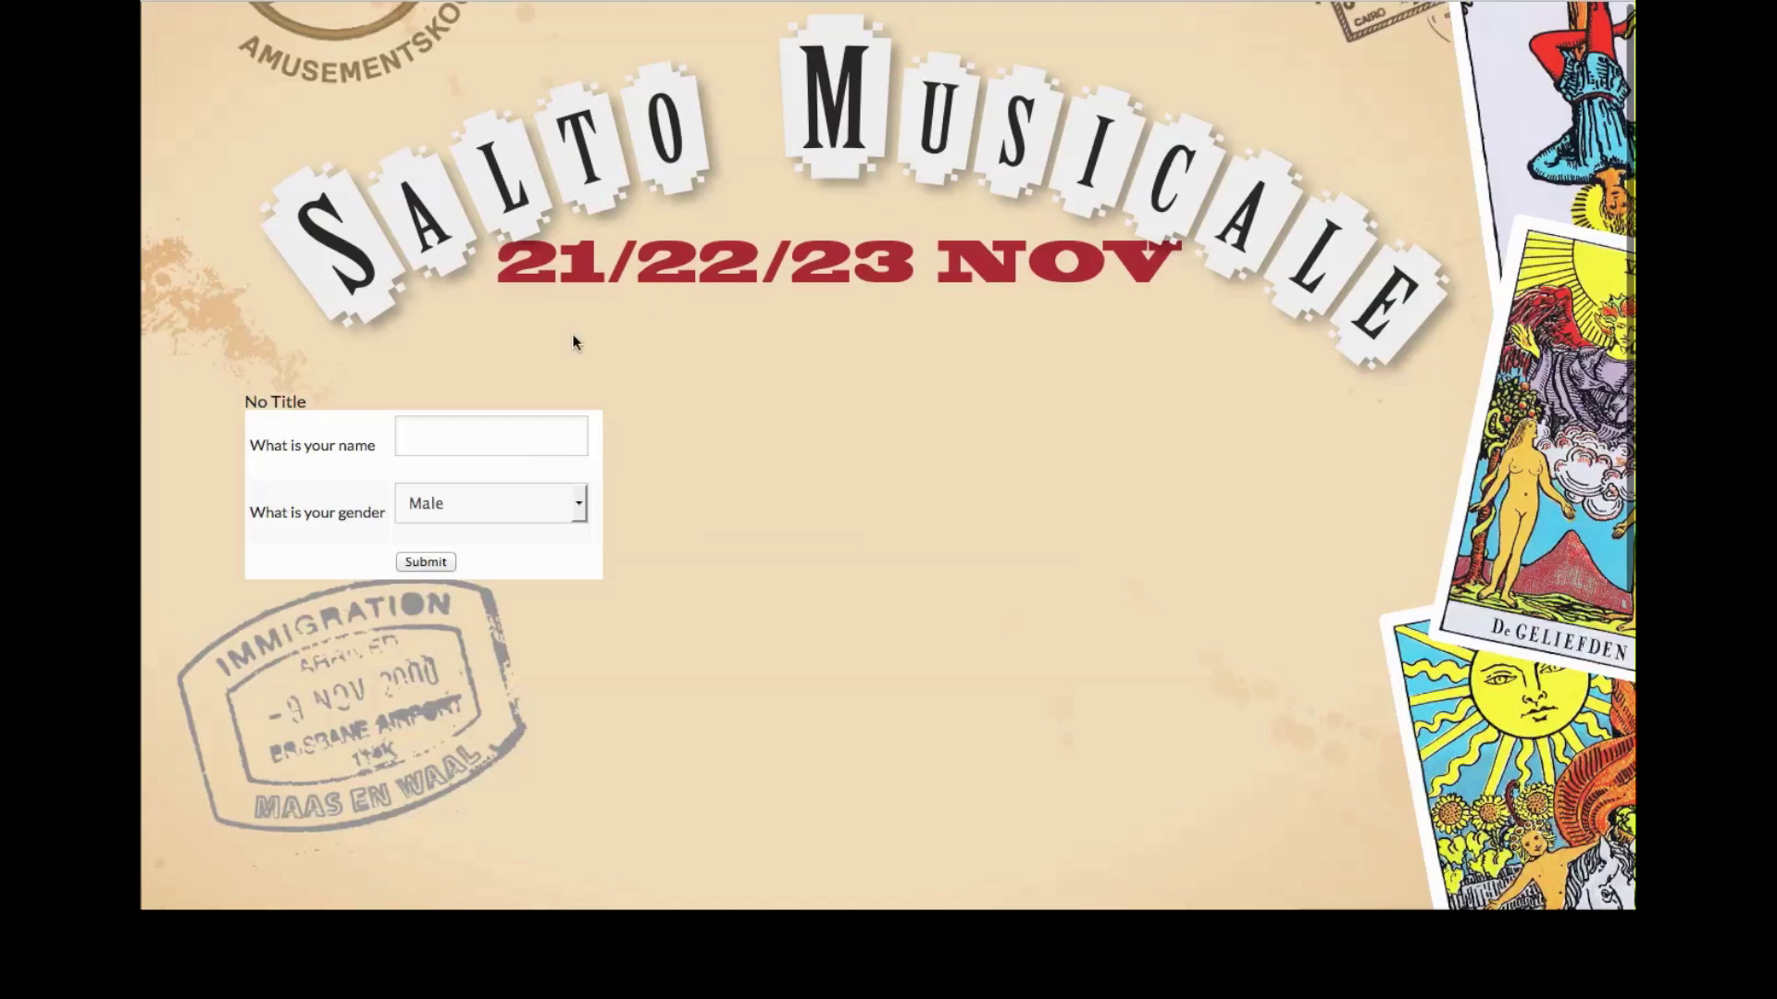
left_click(460, 433)
type("Manon")
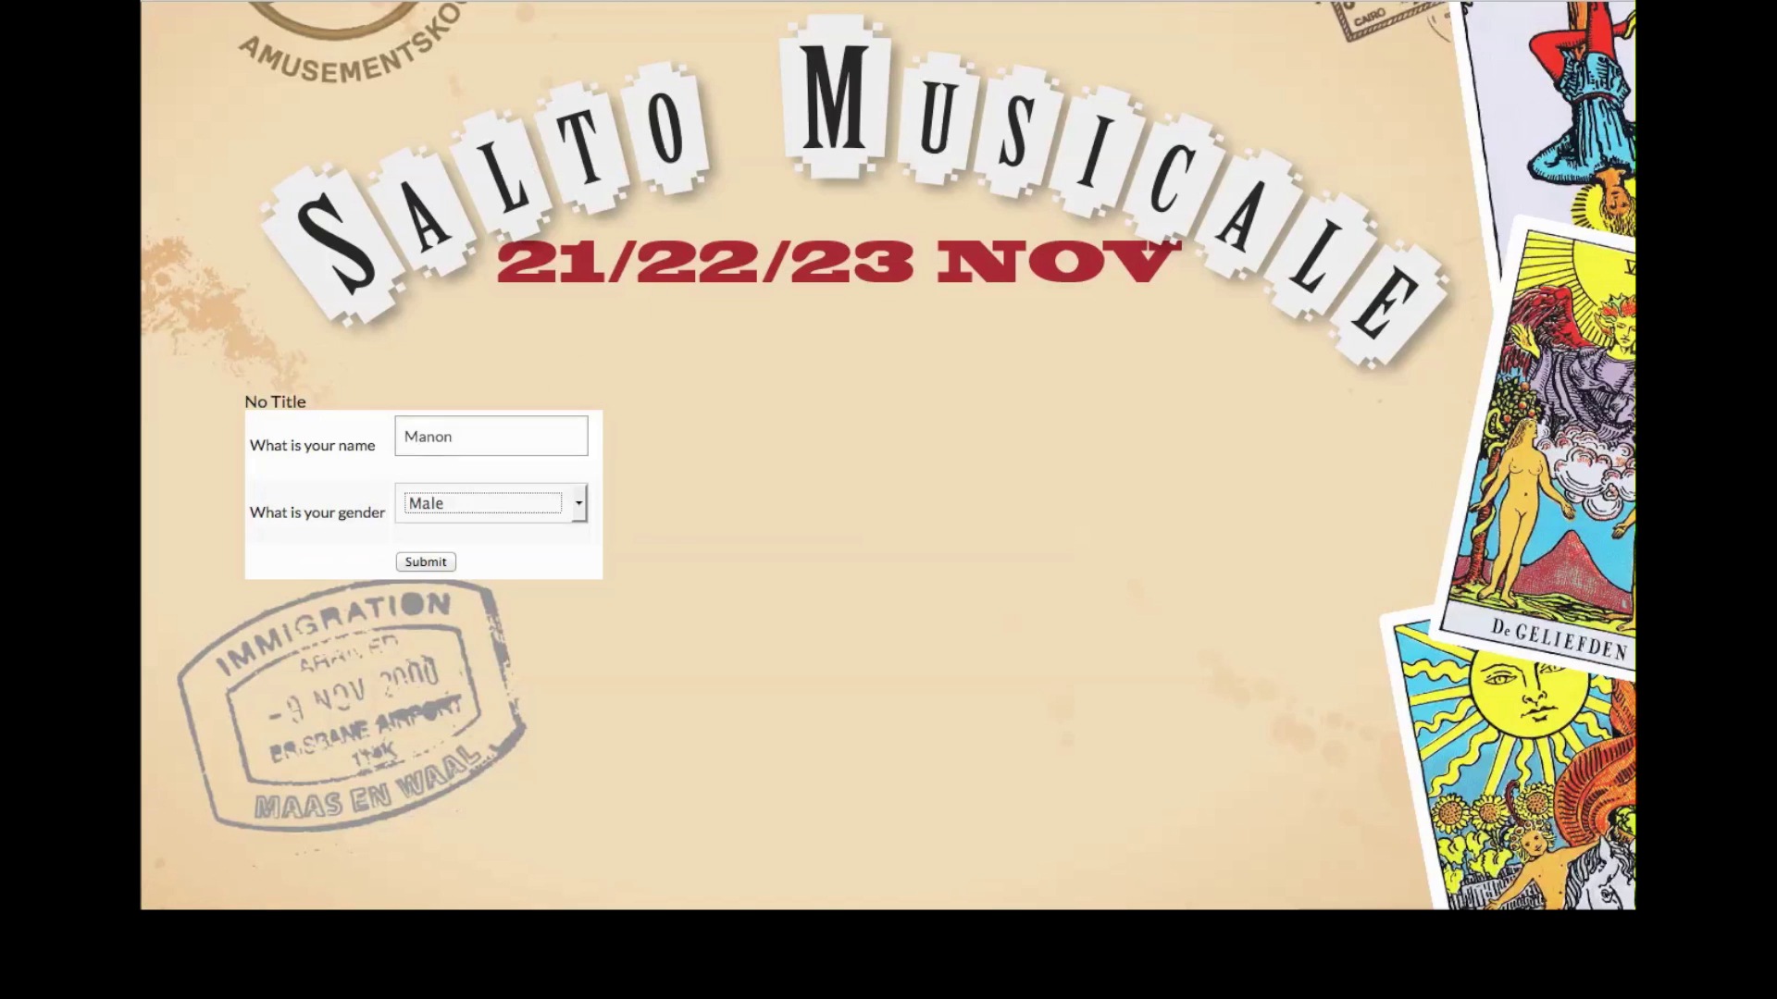
key("Tab")
key("Down")
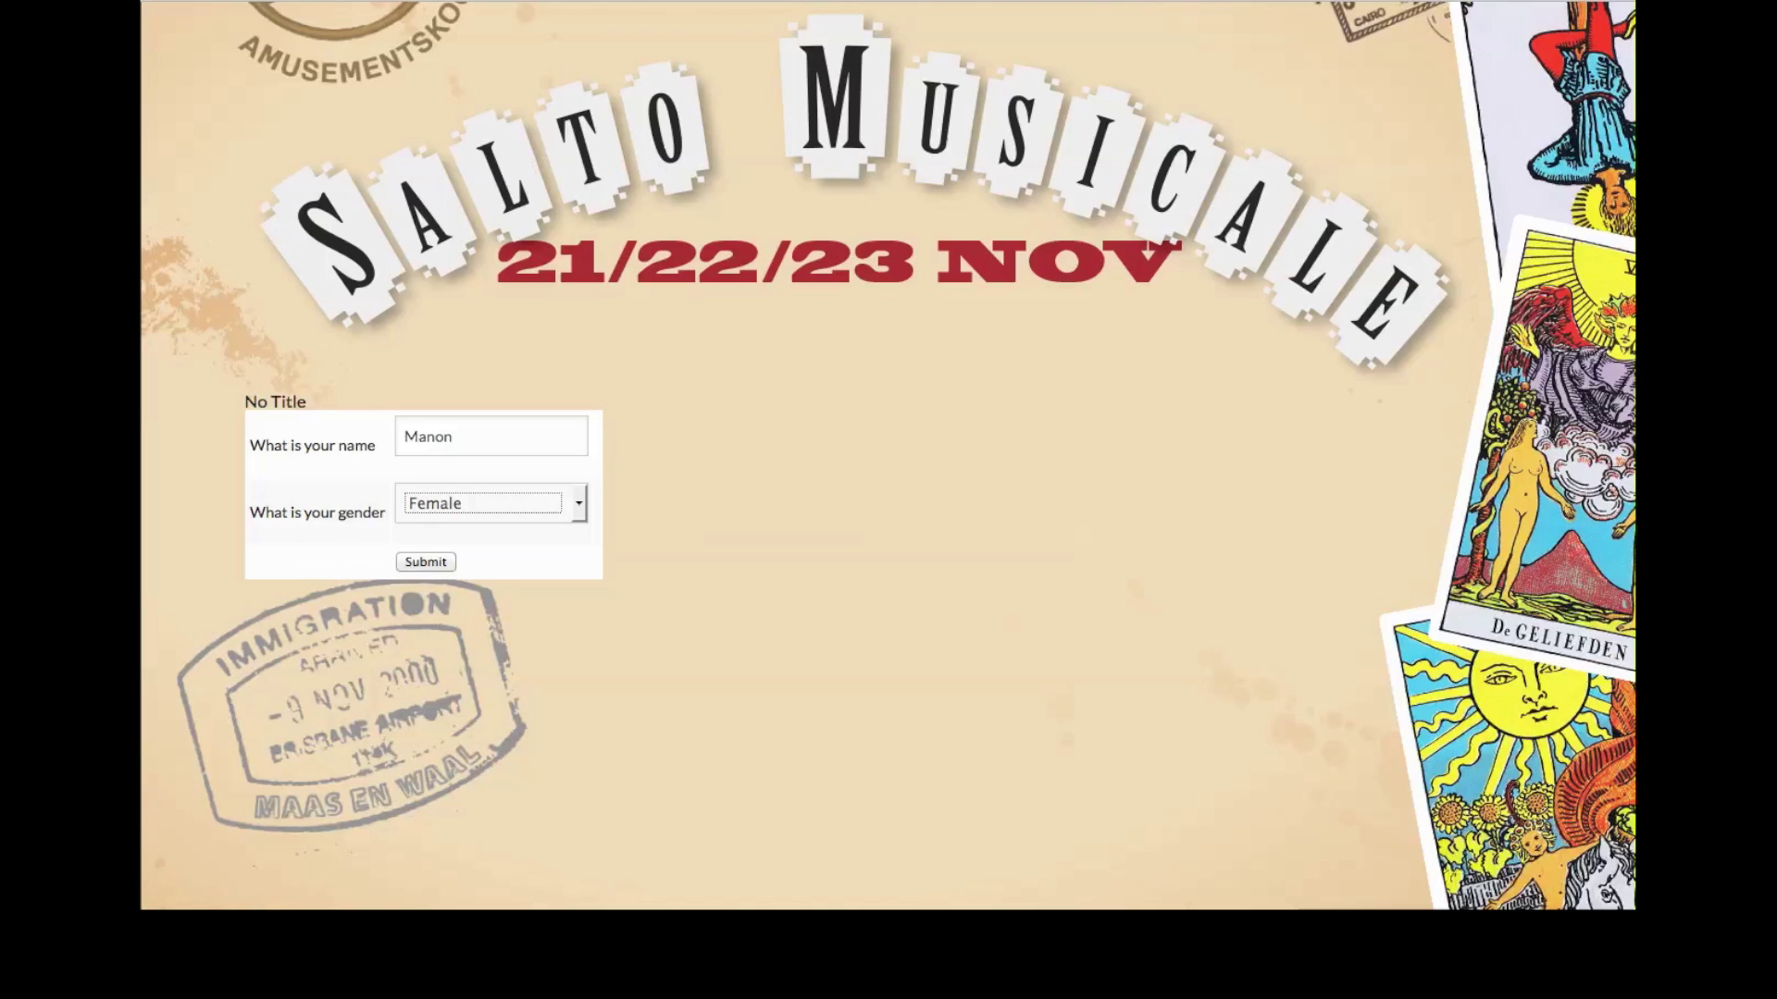
left_click(435, 565)
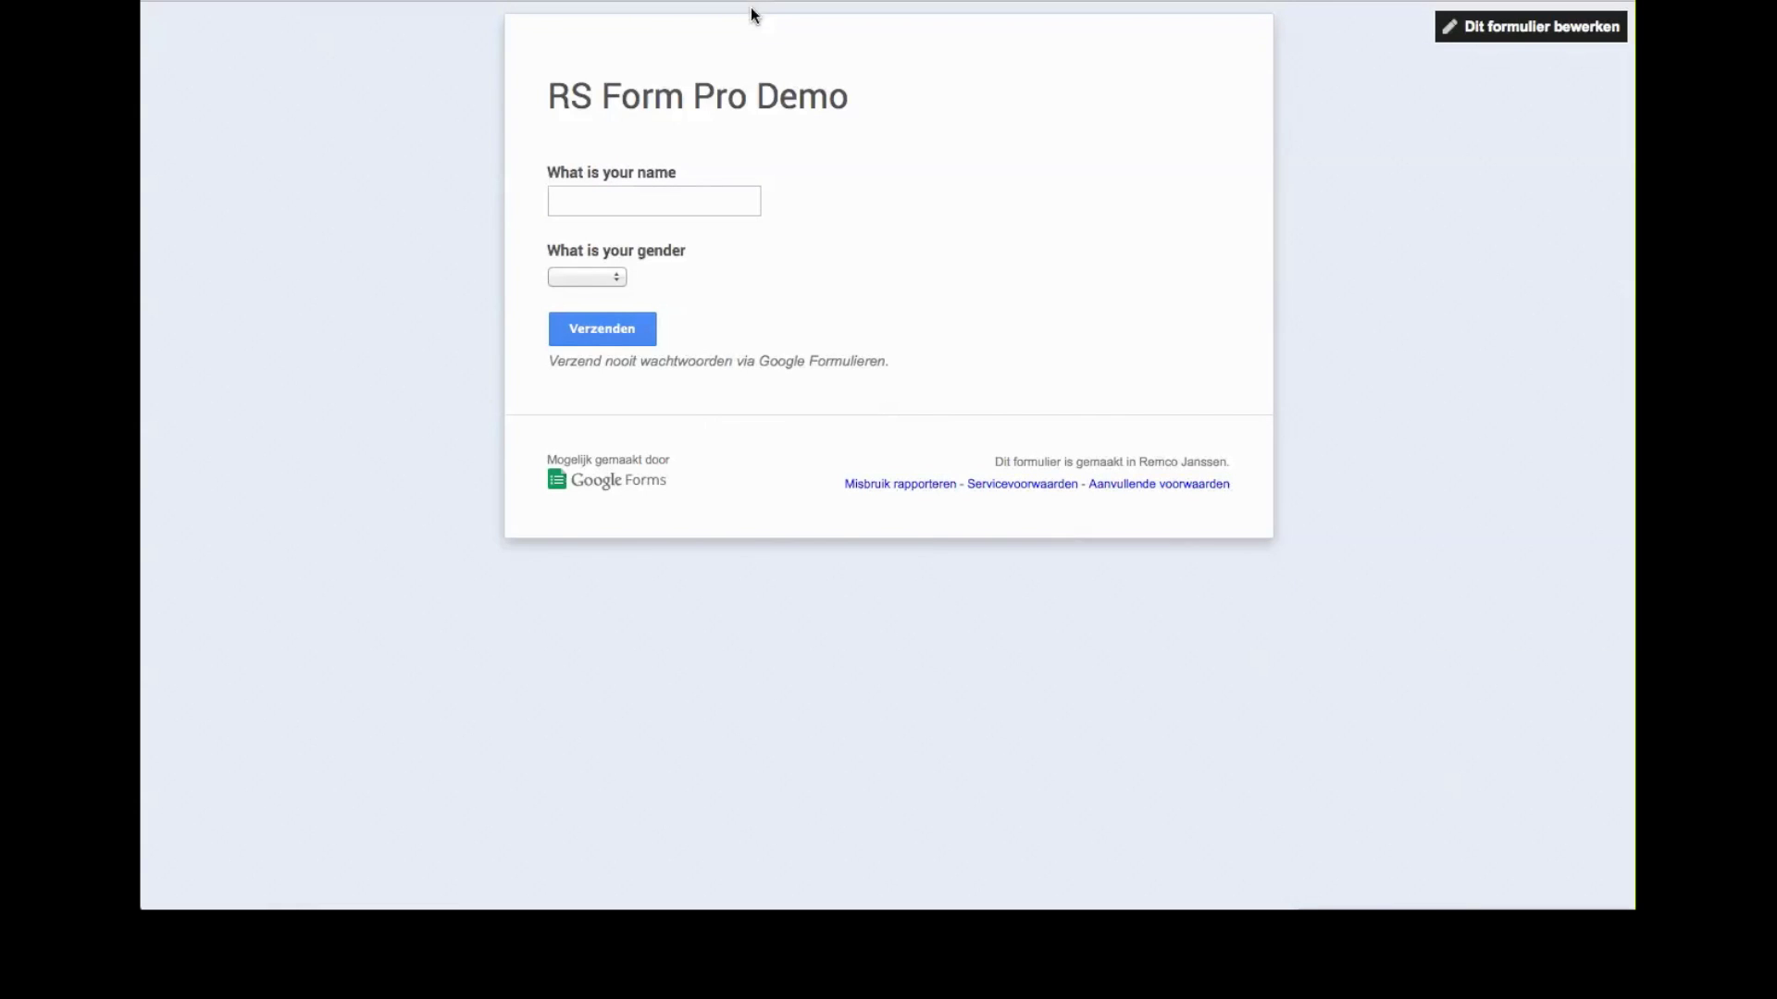
Inspect the gender list of the live Google form in Firebug to check its id against its name attribute
right_click(603, 286)
left_click(725, 575)
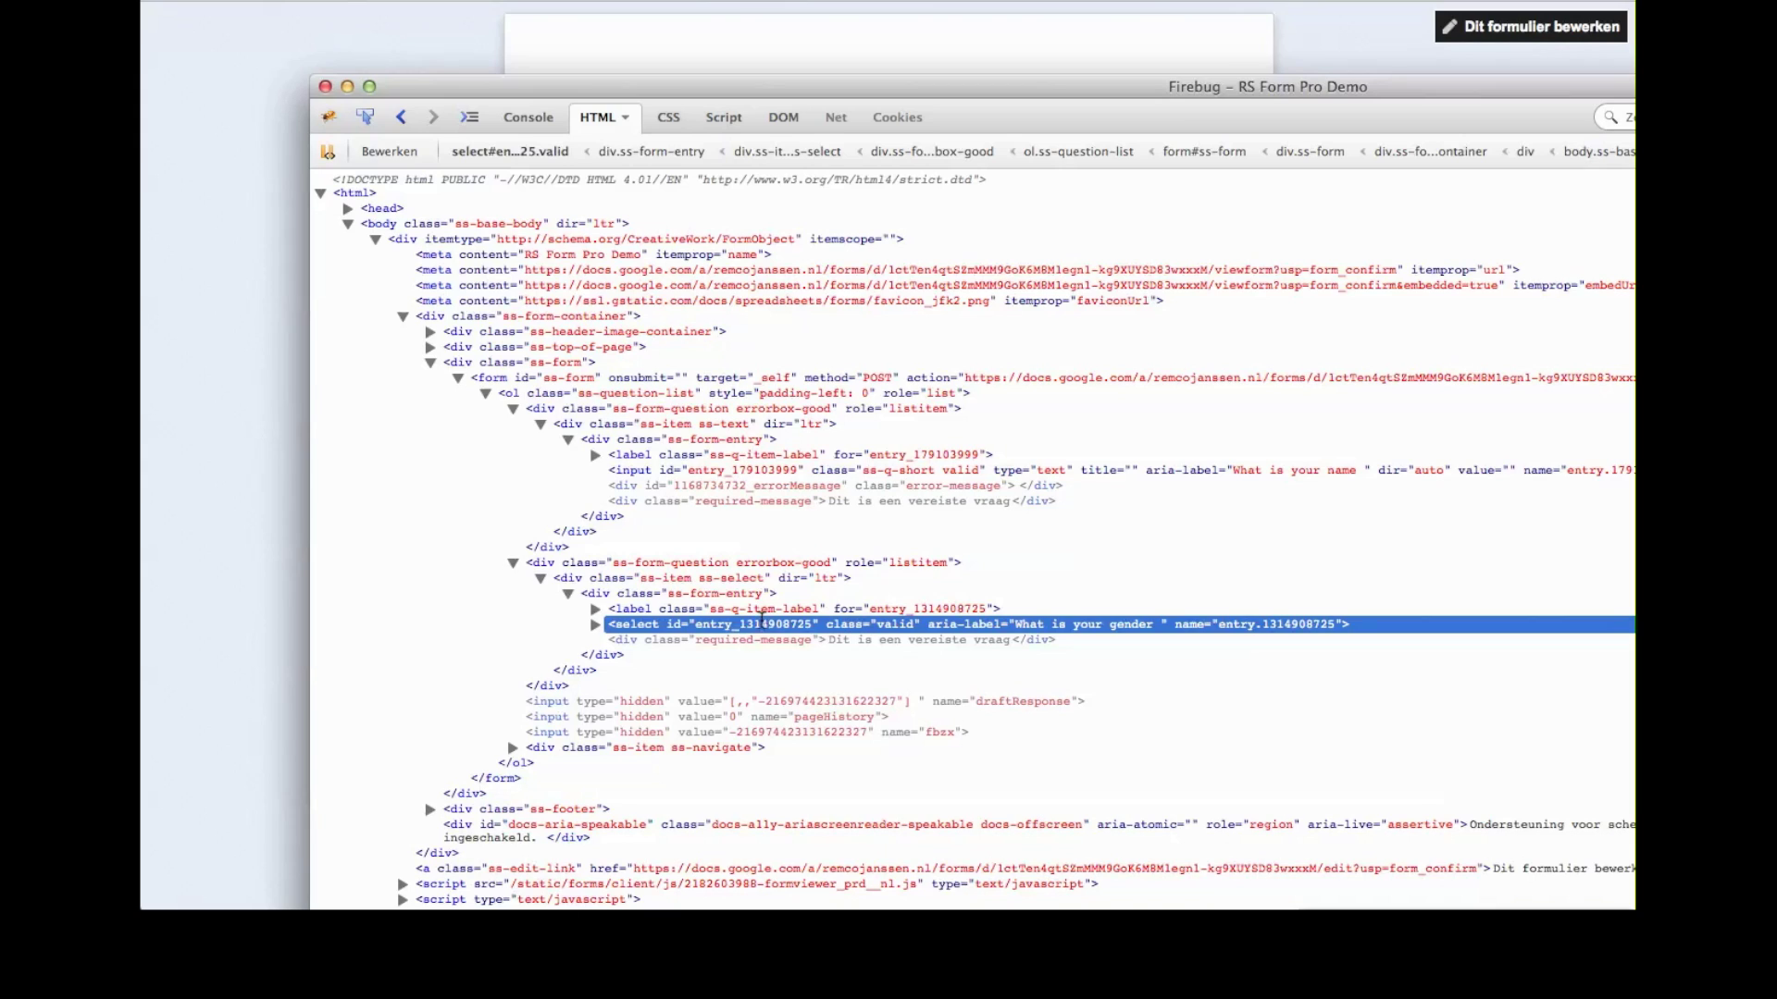
double_click(761, 622)
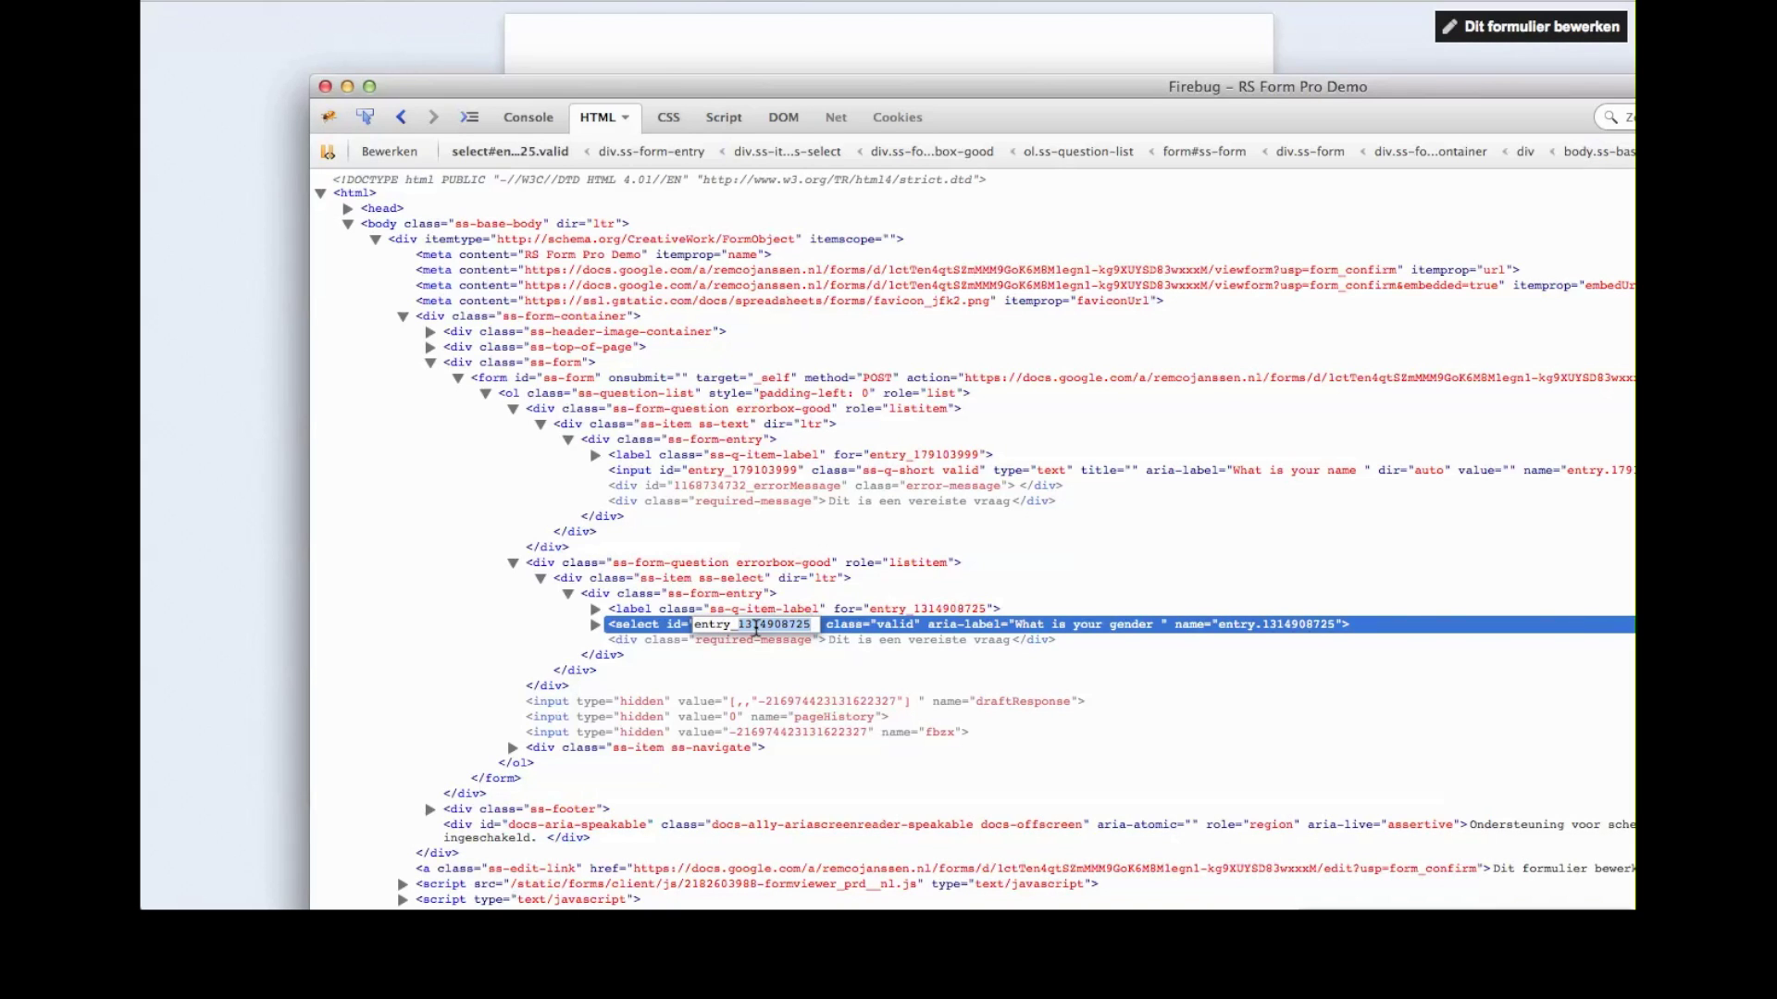
left_click(324, 86)
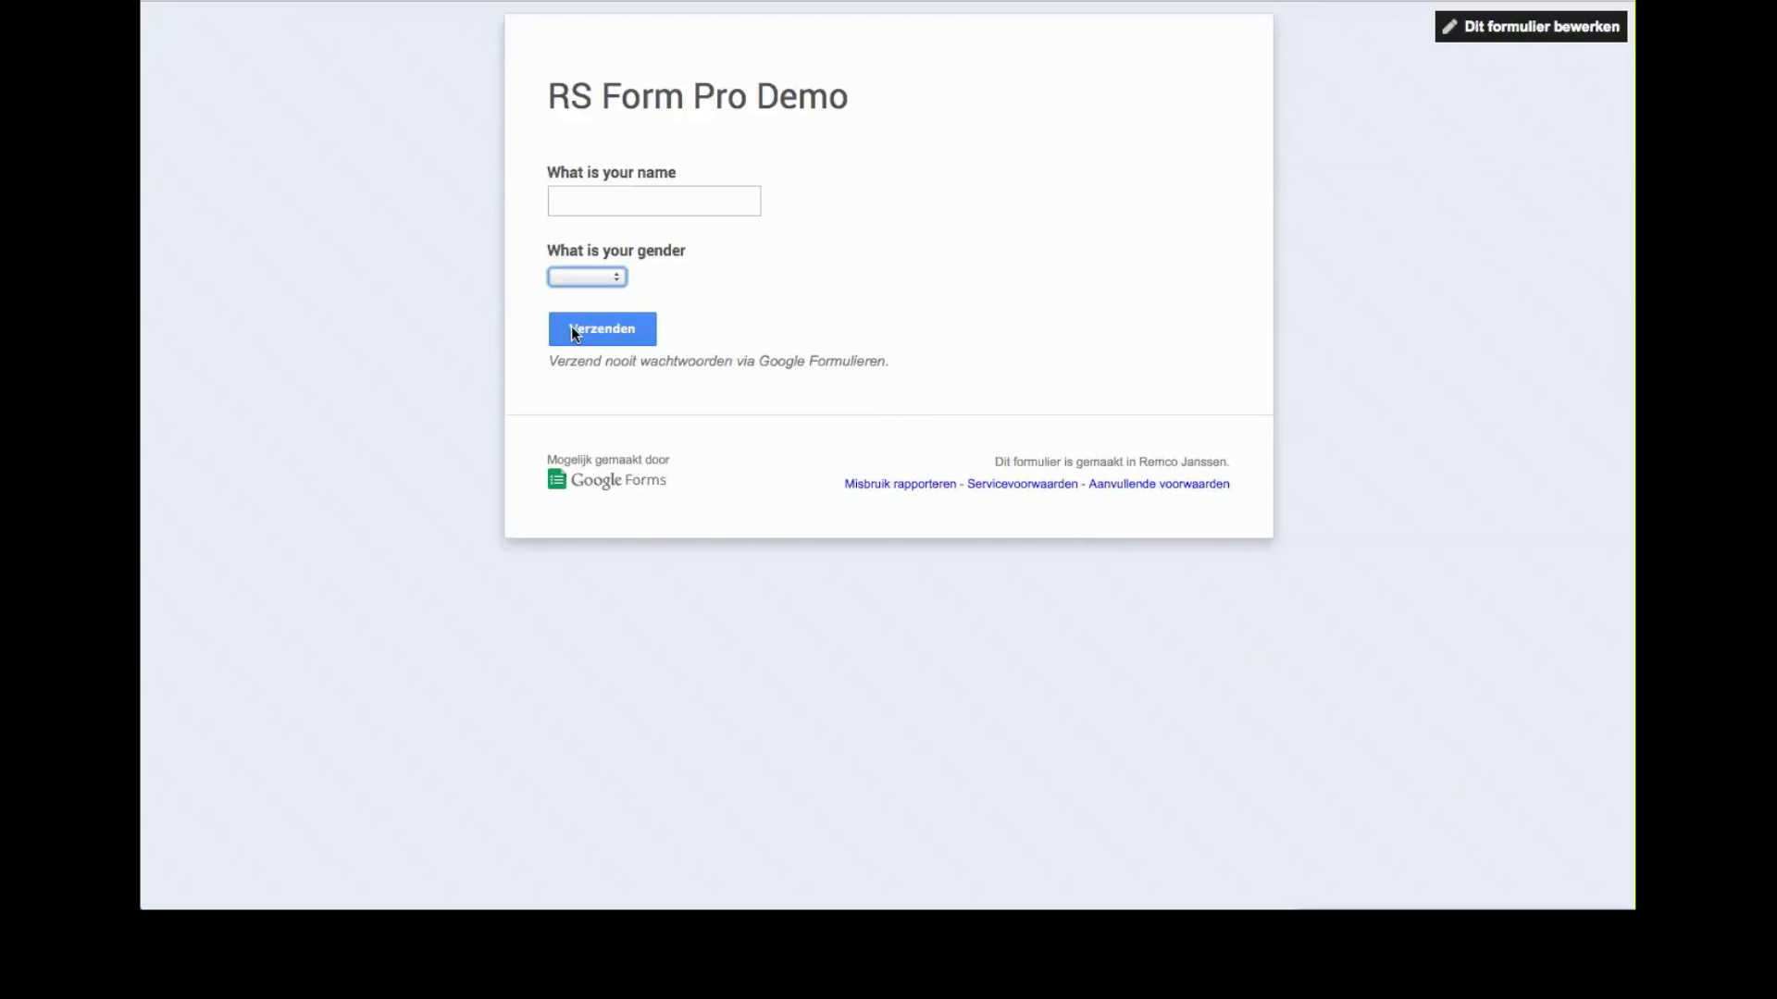
key("super+w")
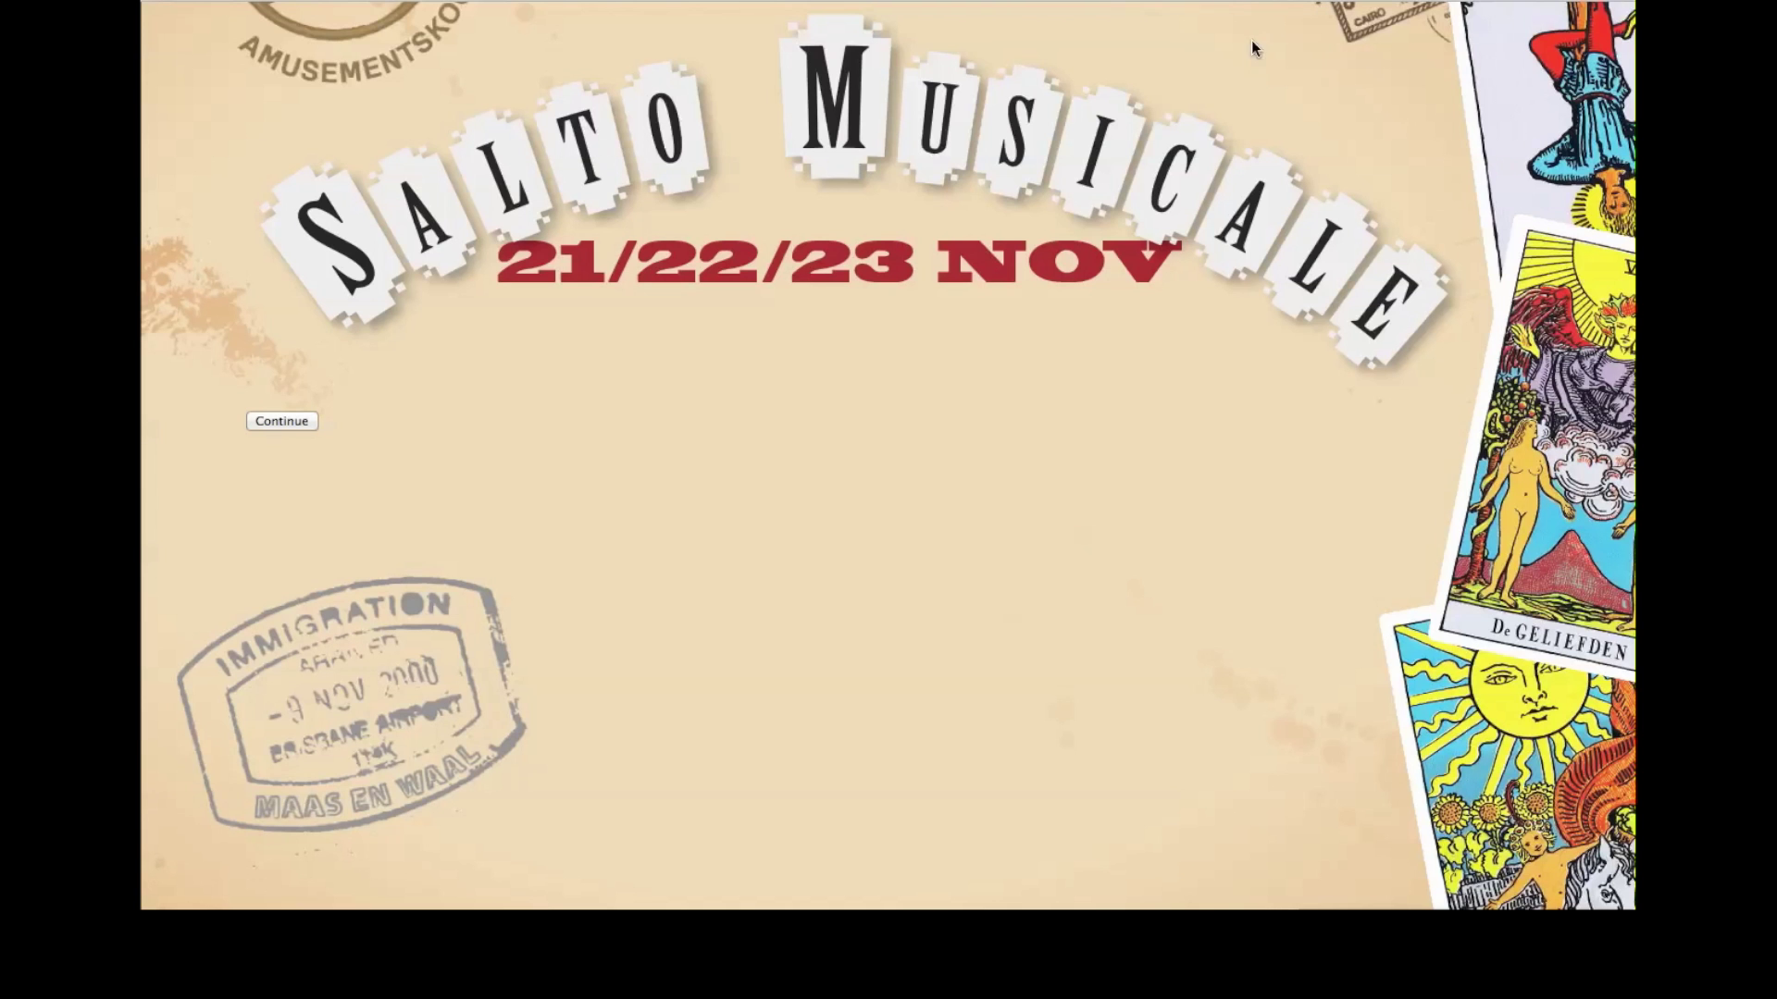
Continue past the confirmation page and inspect the gender dropdown of the Joomla form in Firebug
left_click(279, 424)
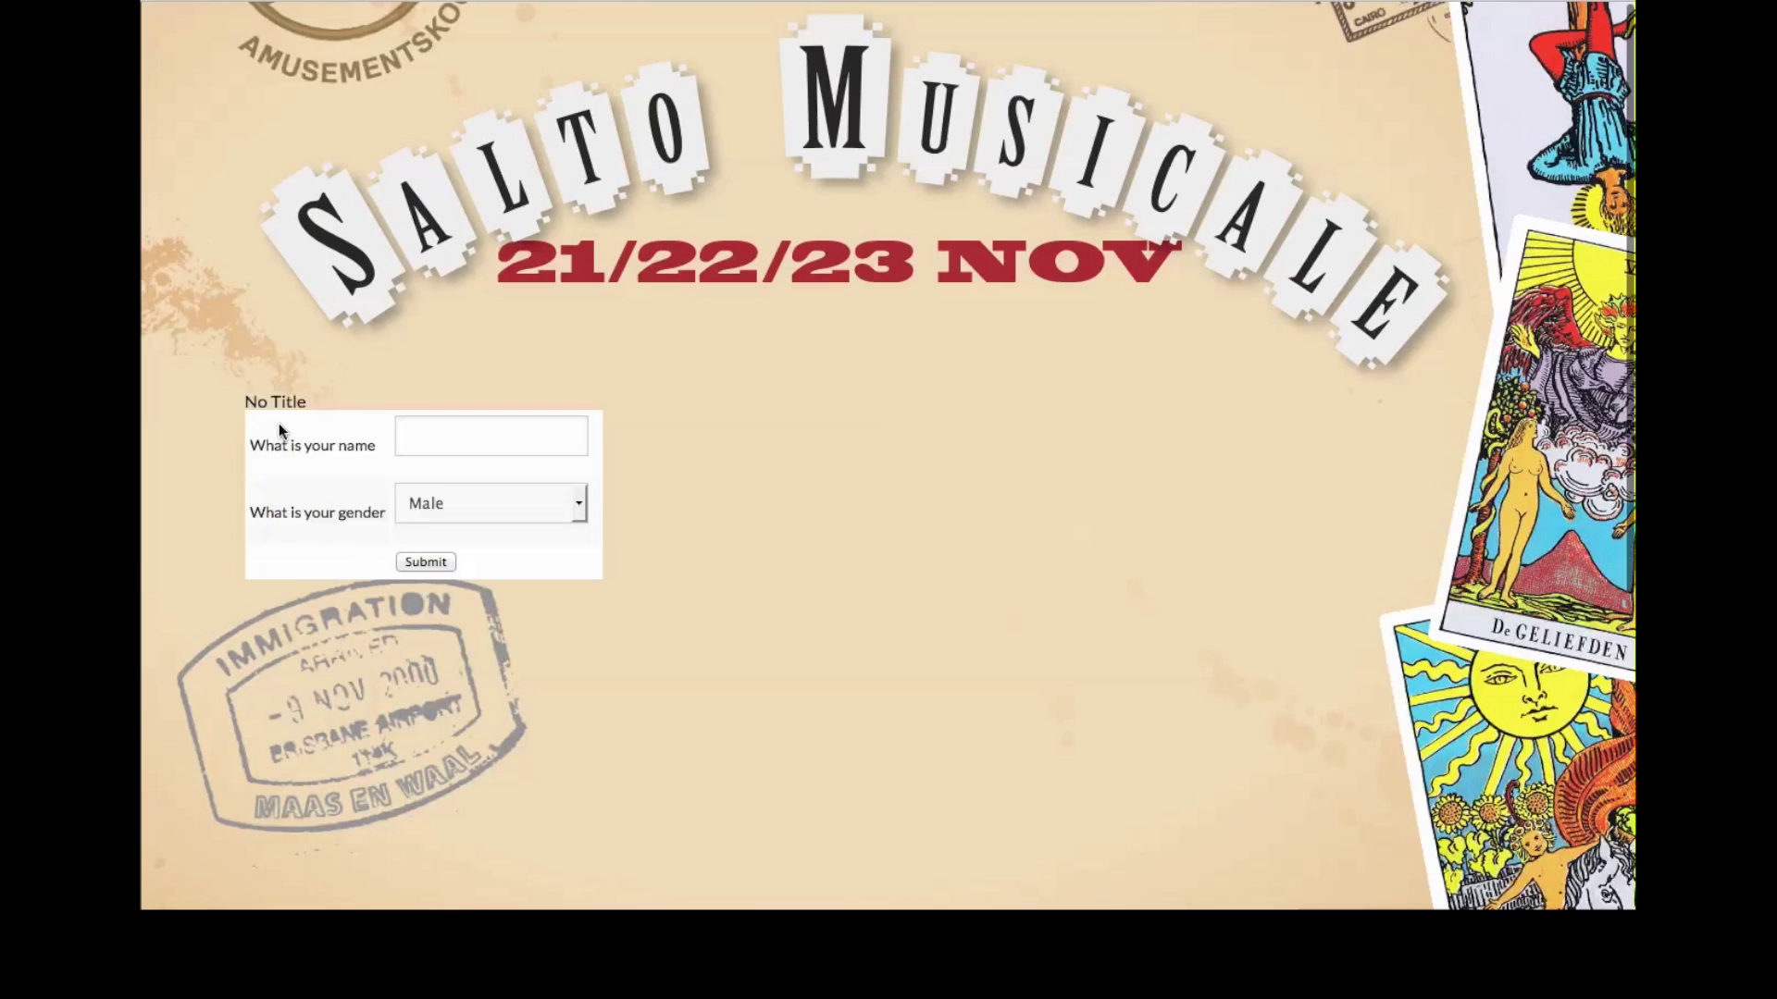
right_click(490, 498)
left_click(623, 788)
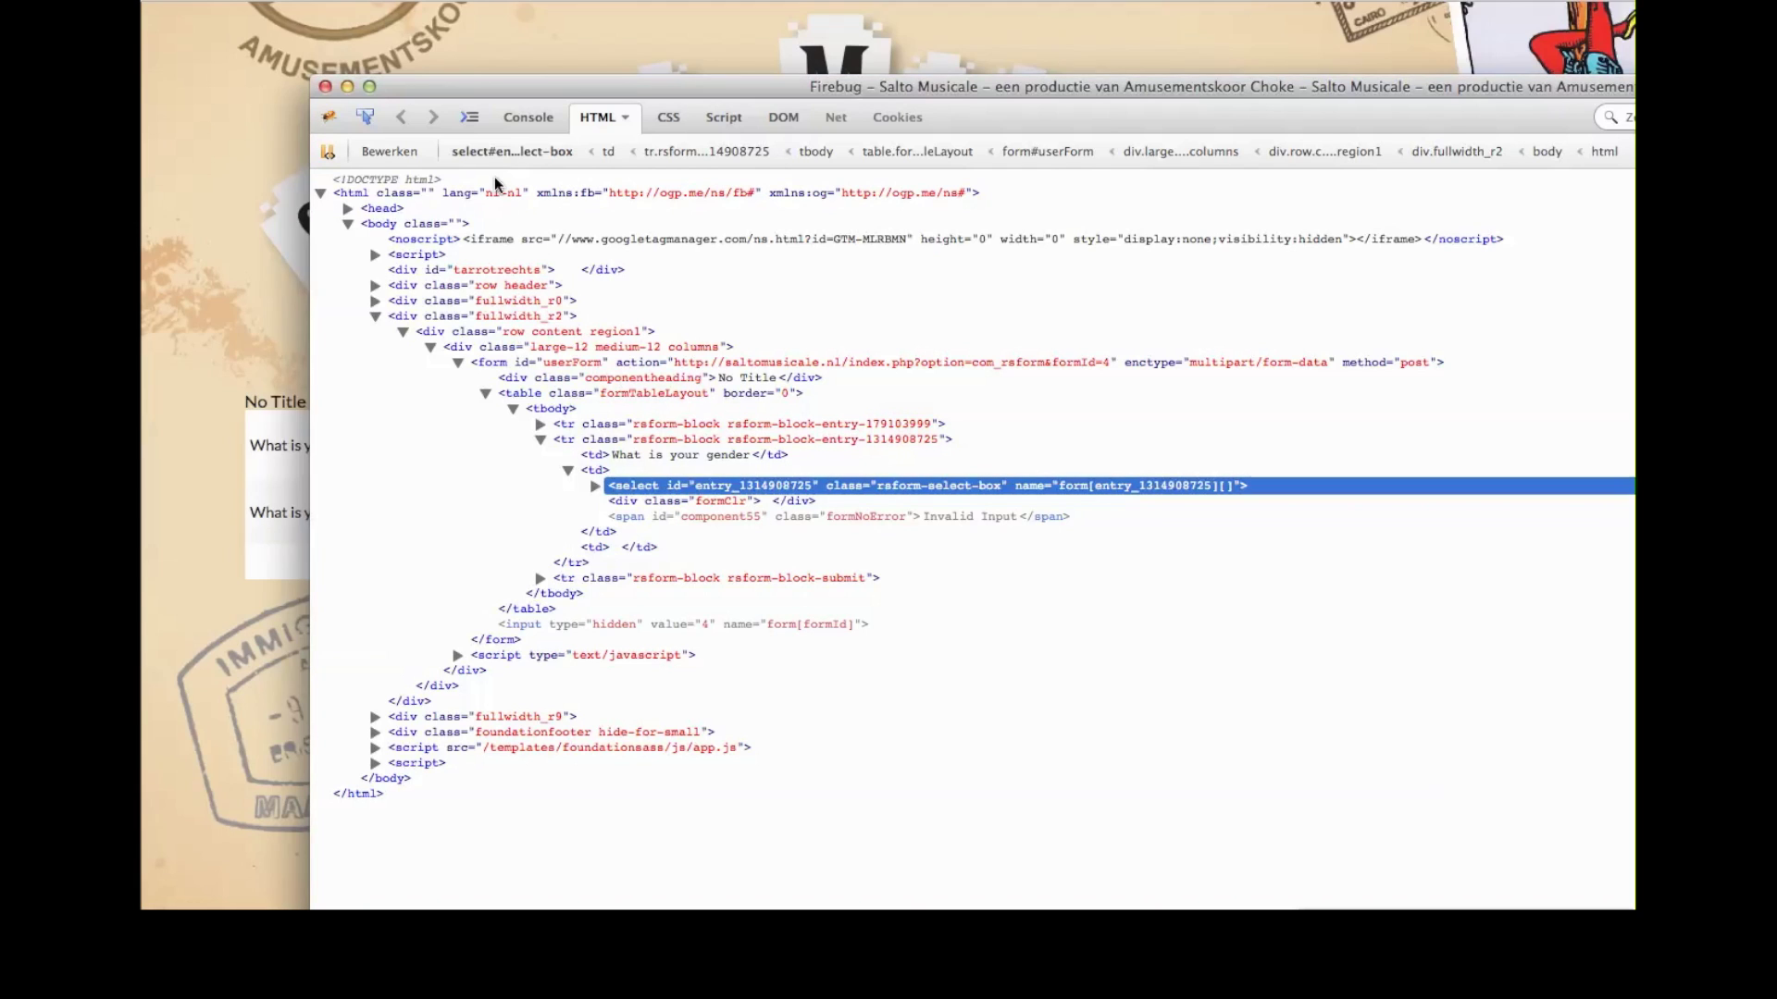
left_click(325, 86)
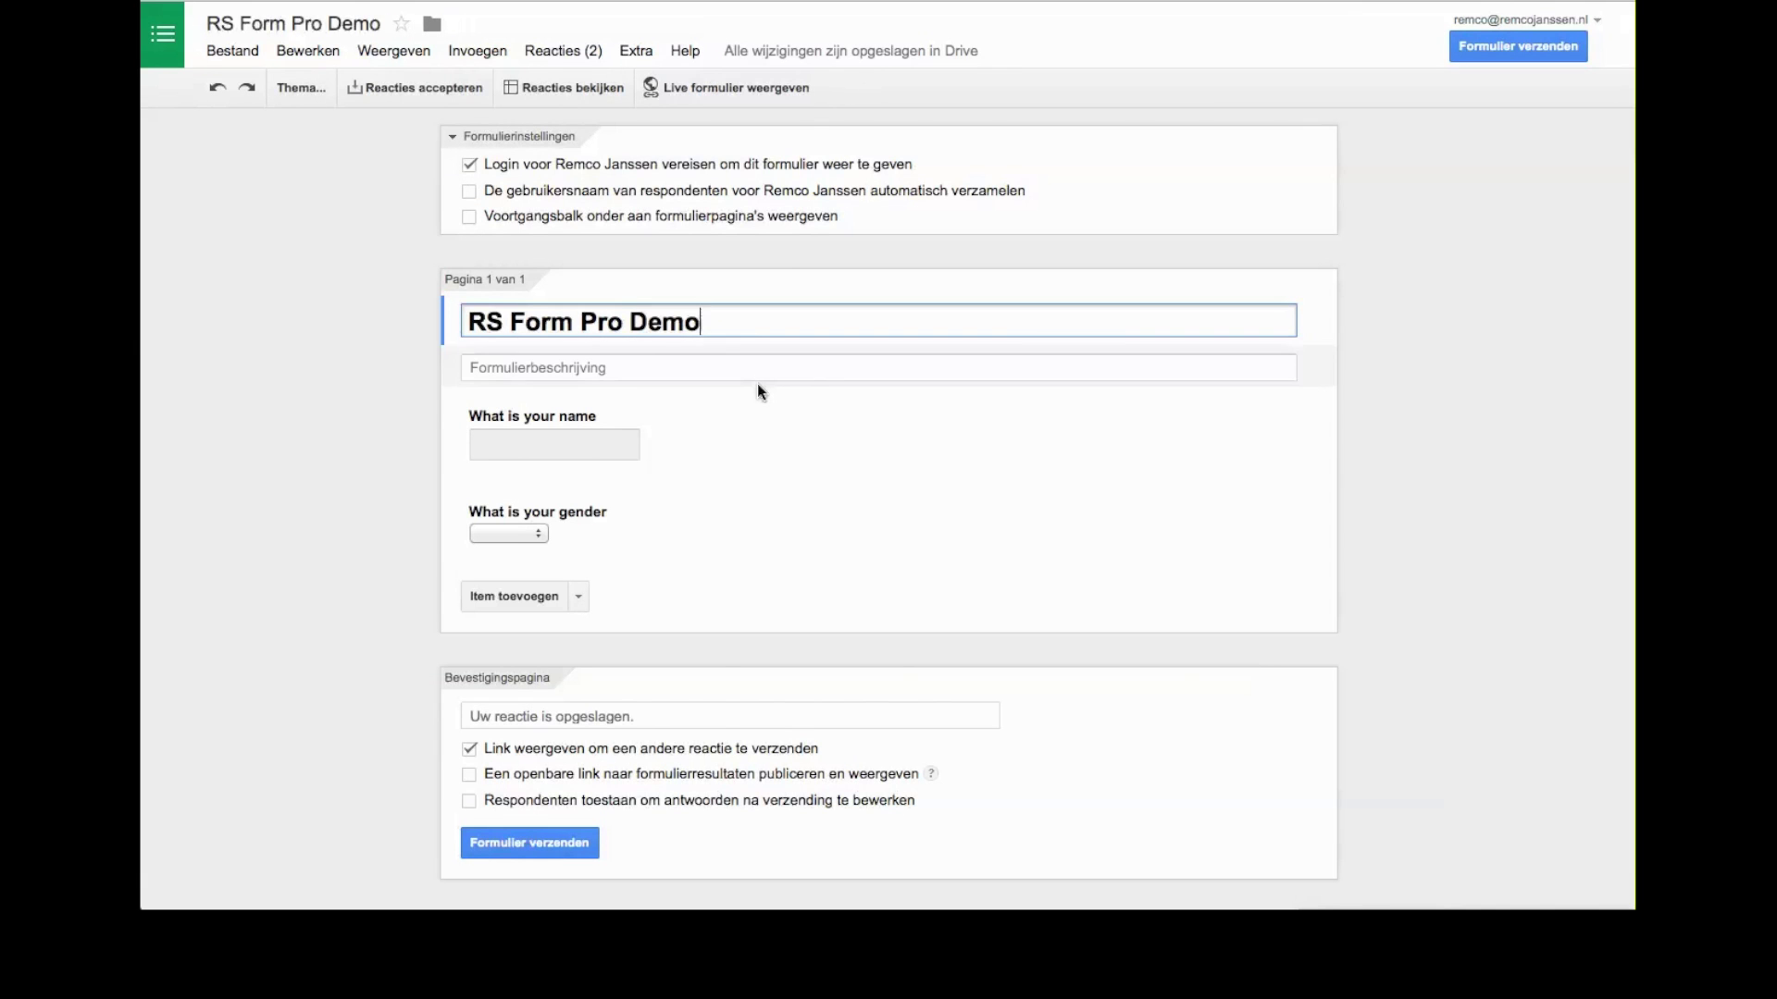
Change the question type of "What is your gender" in the Google form to Tekst and finish editing the question
mouse_move(547, 507)
left_click(511, 538)
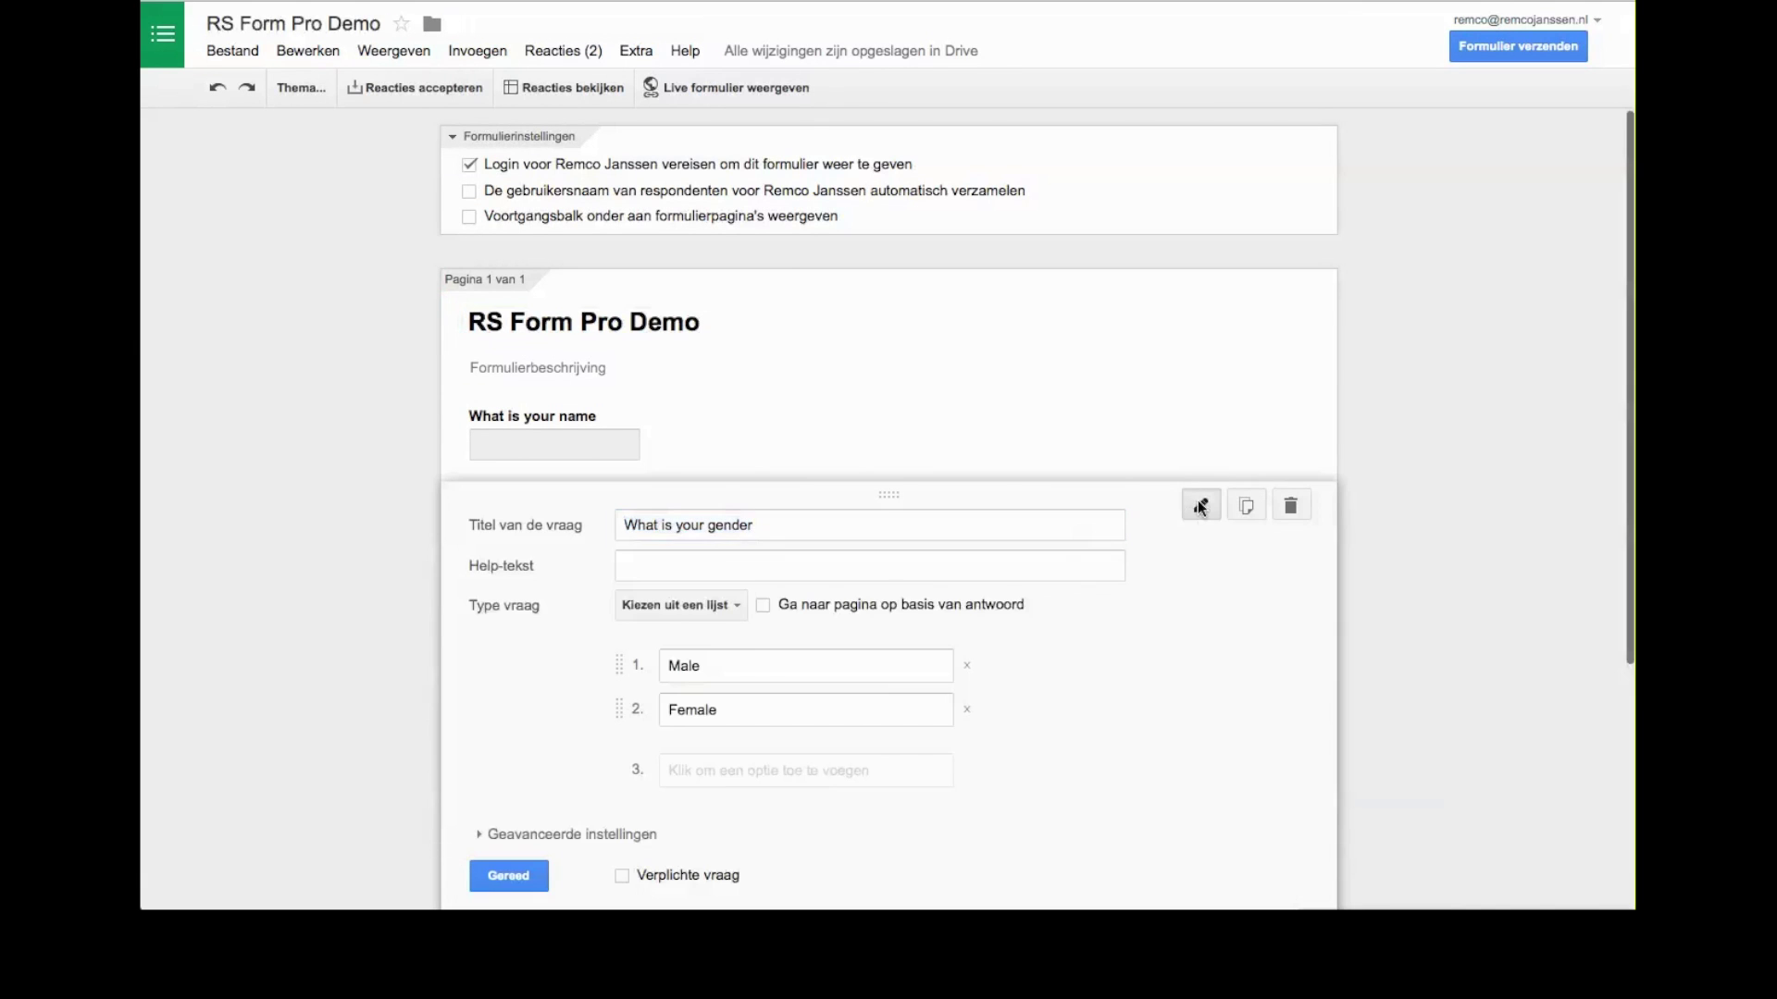
left_click(693, 587)
left_click(1200, 505)
left_click(1200, 505)
left_click(1200, 505)
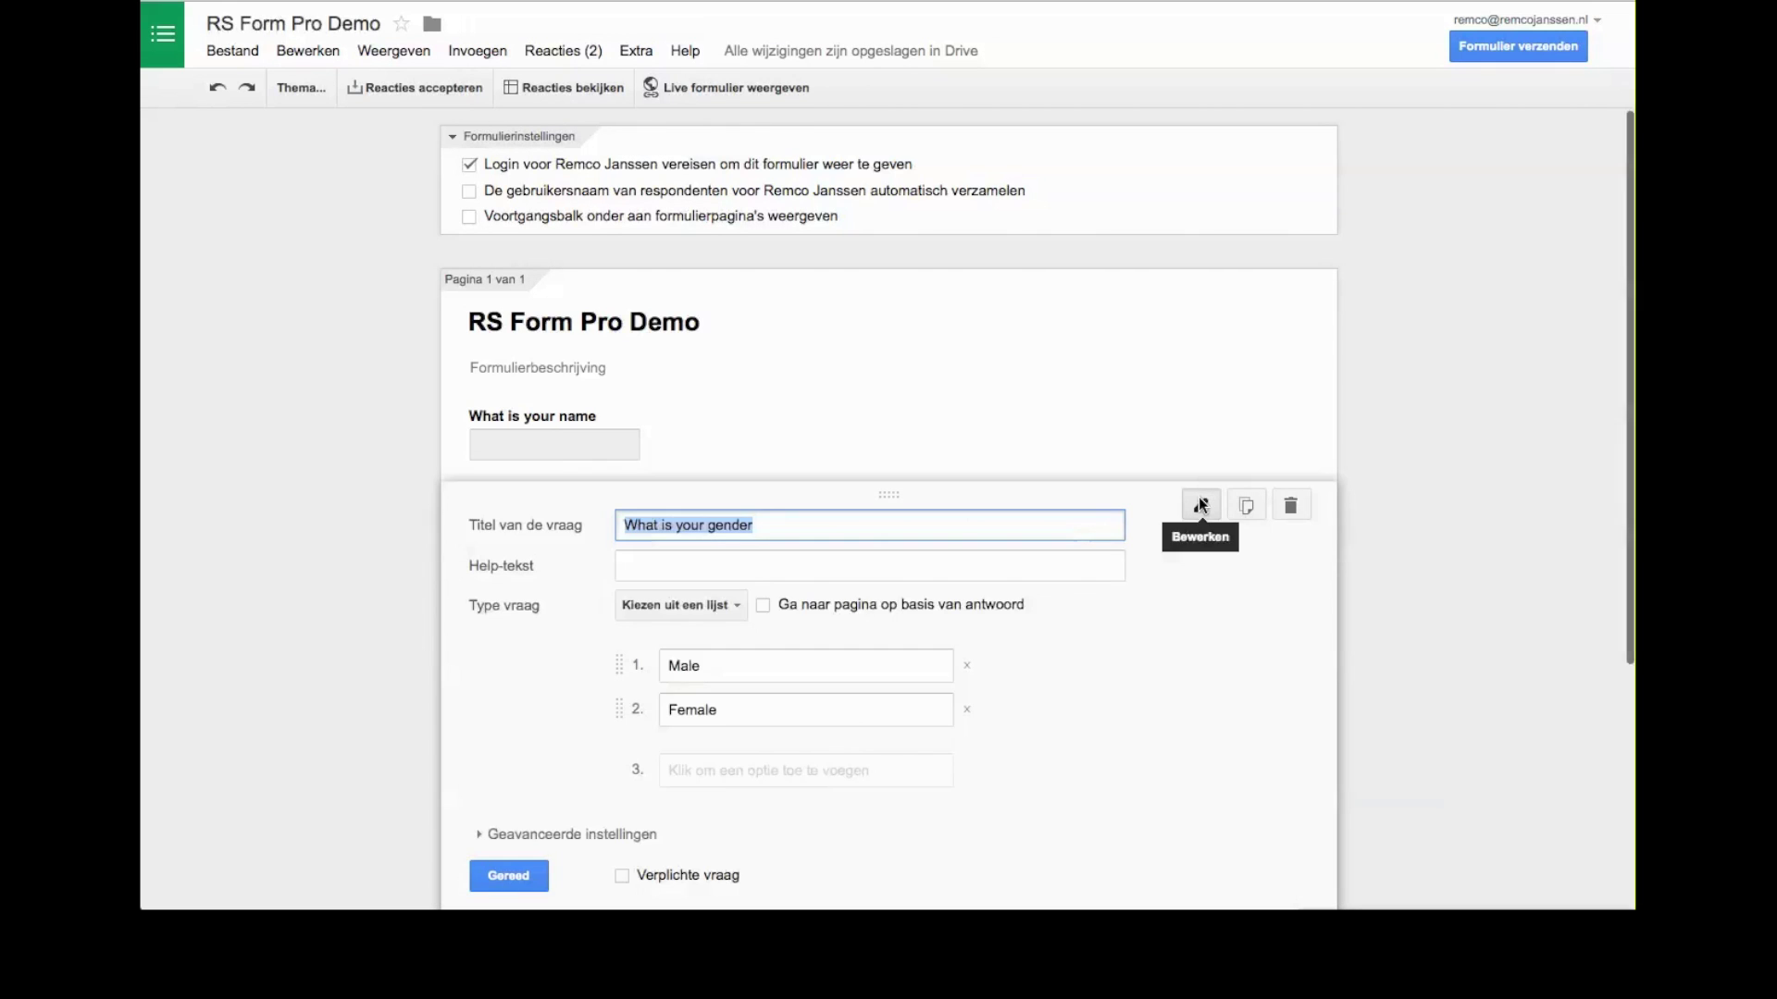
left_click(690, 603)
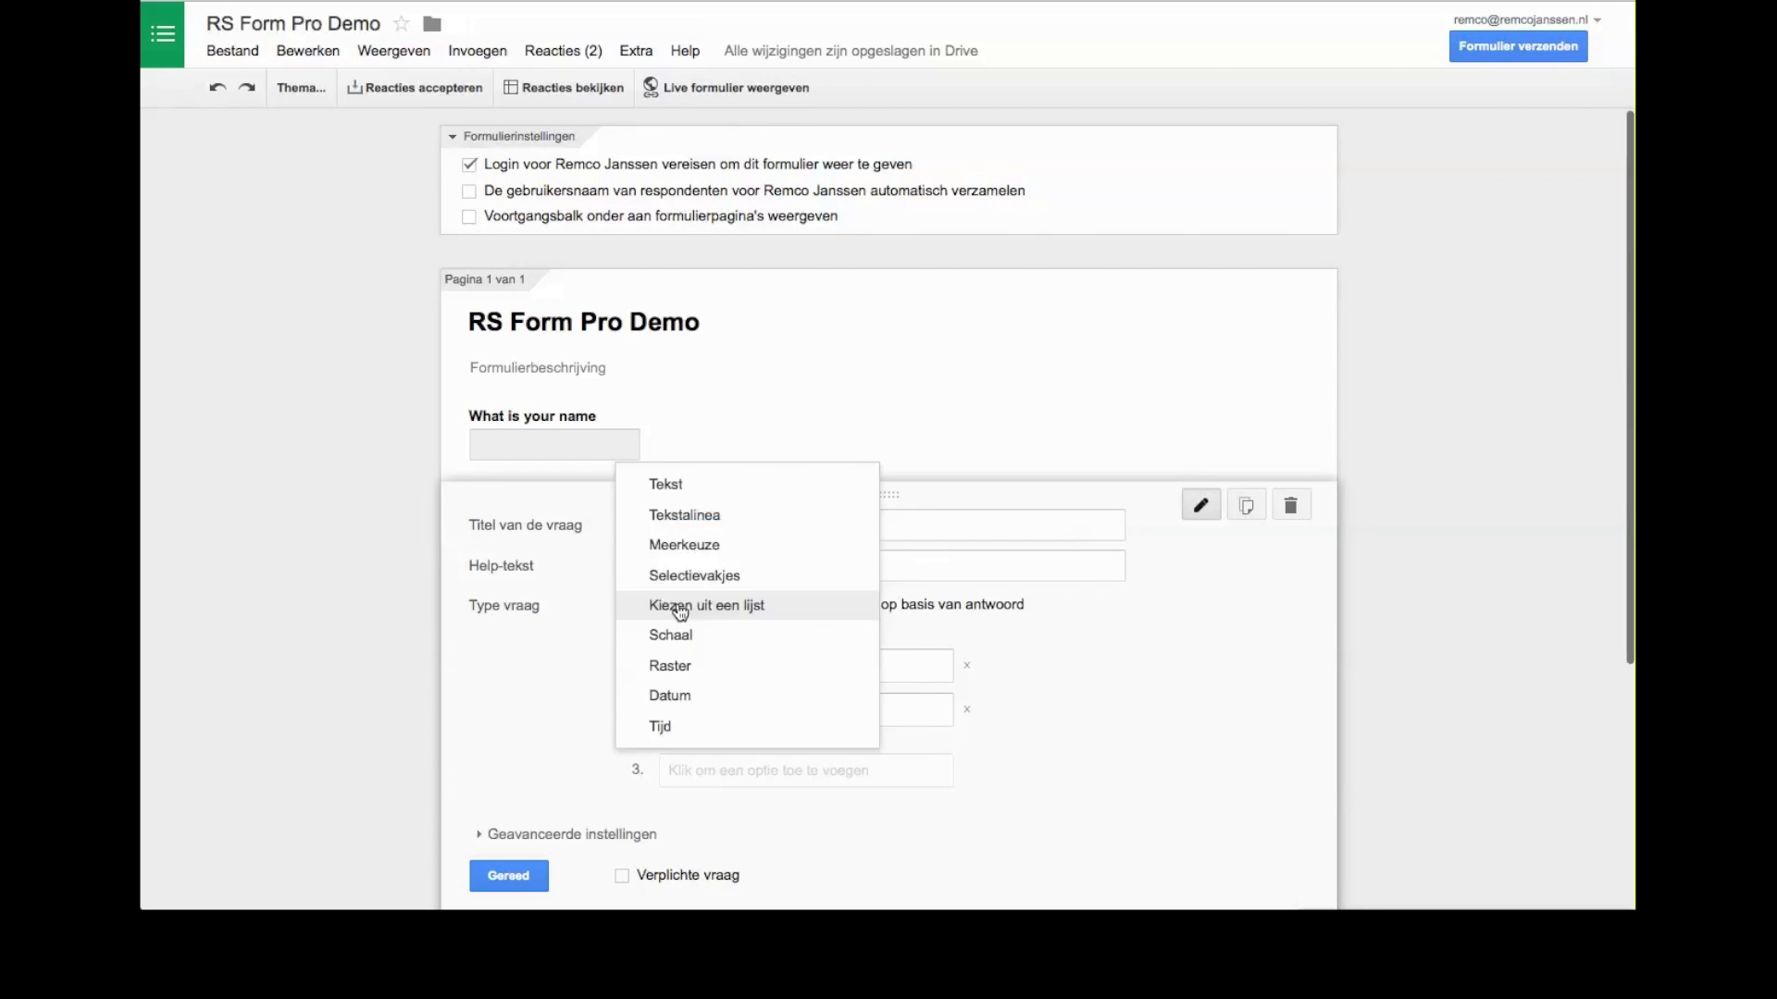
left_click(683, 491)
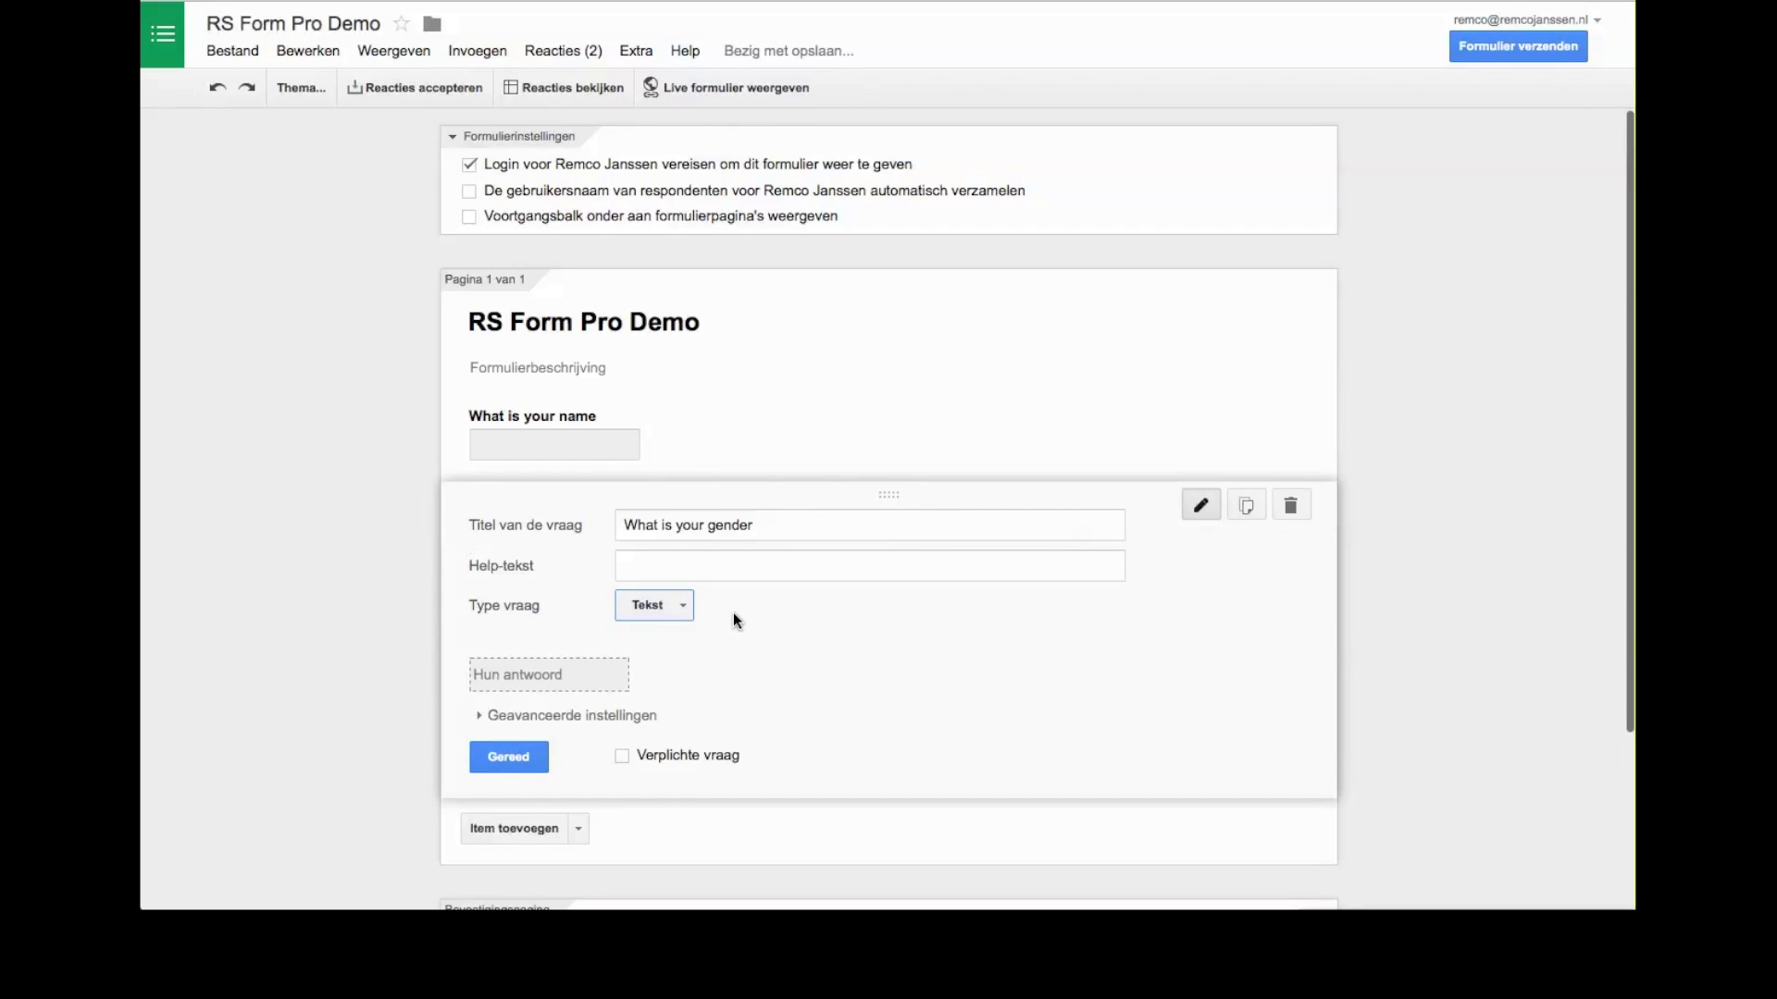
left_click(502, 756)
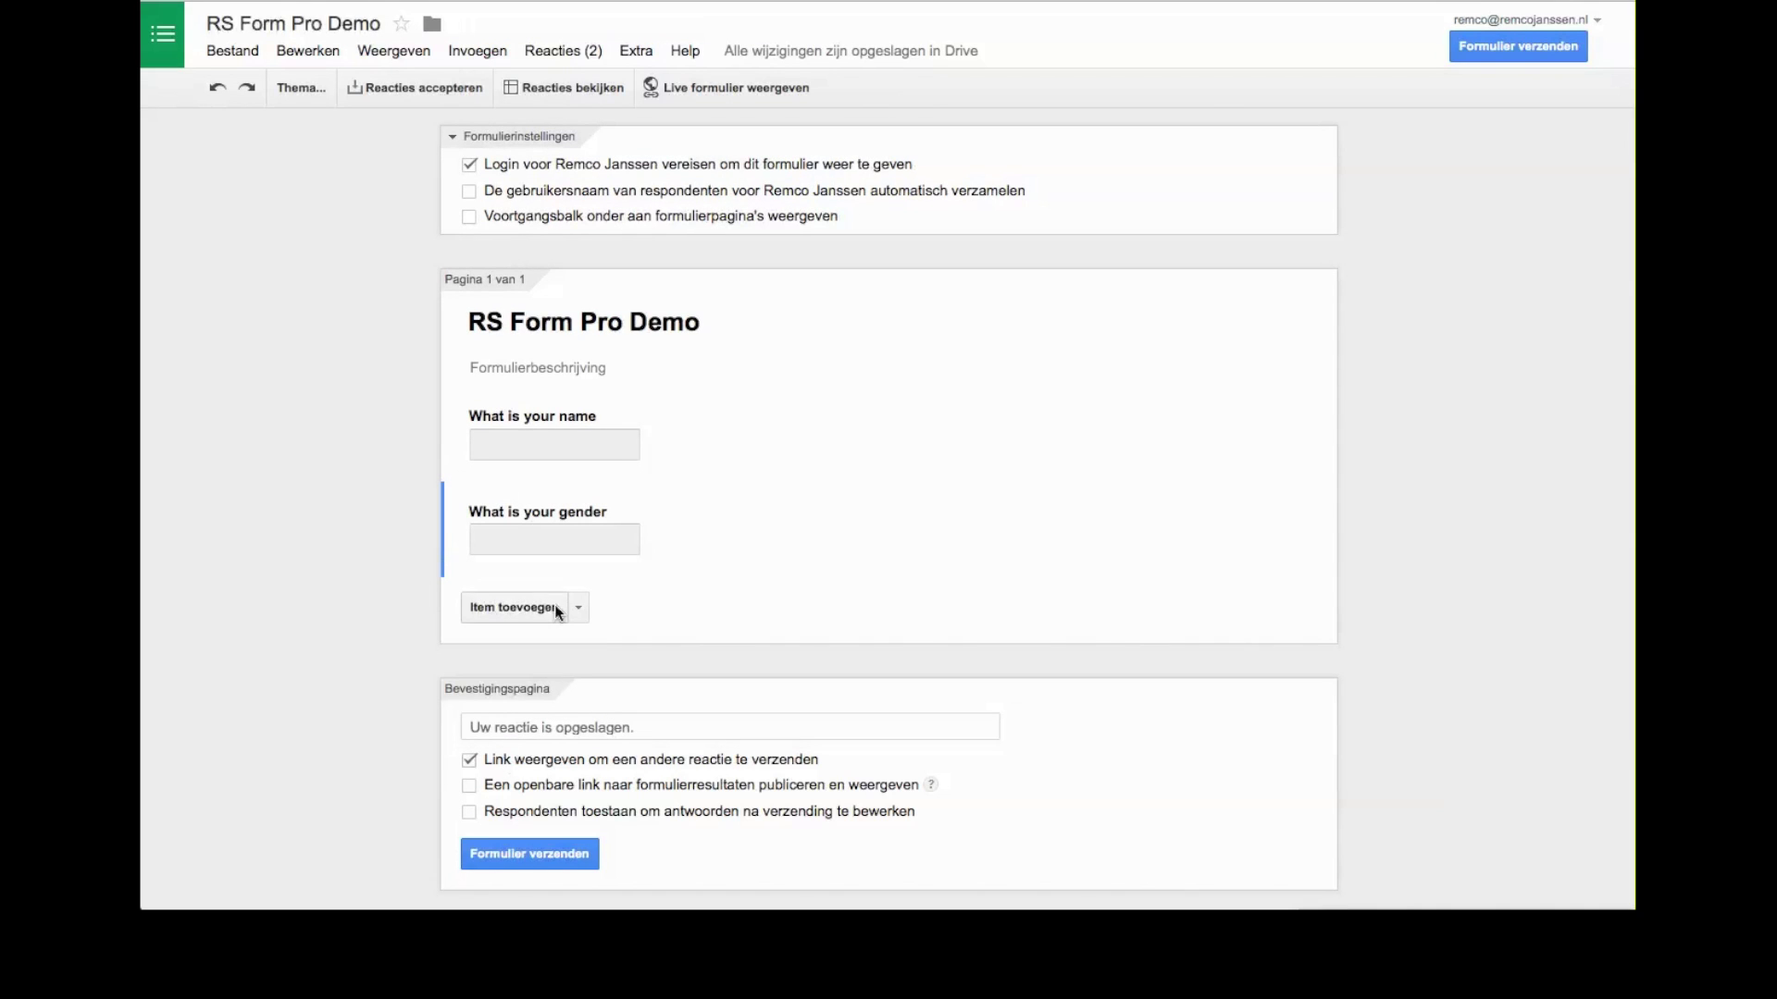
mouse_move(549, 543)
mouse_move(615, 499)
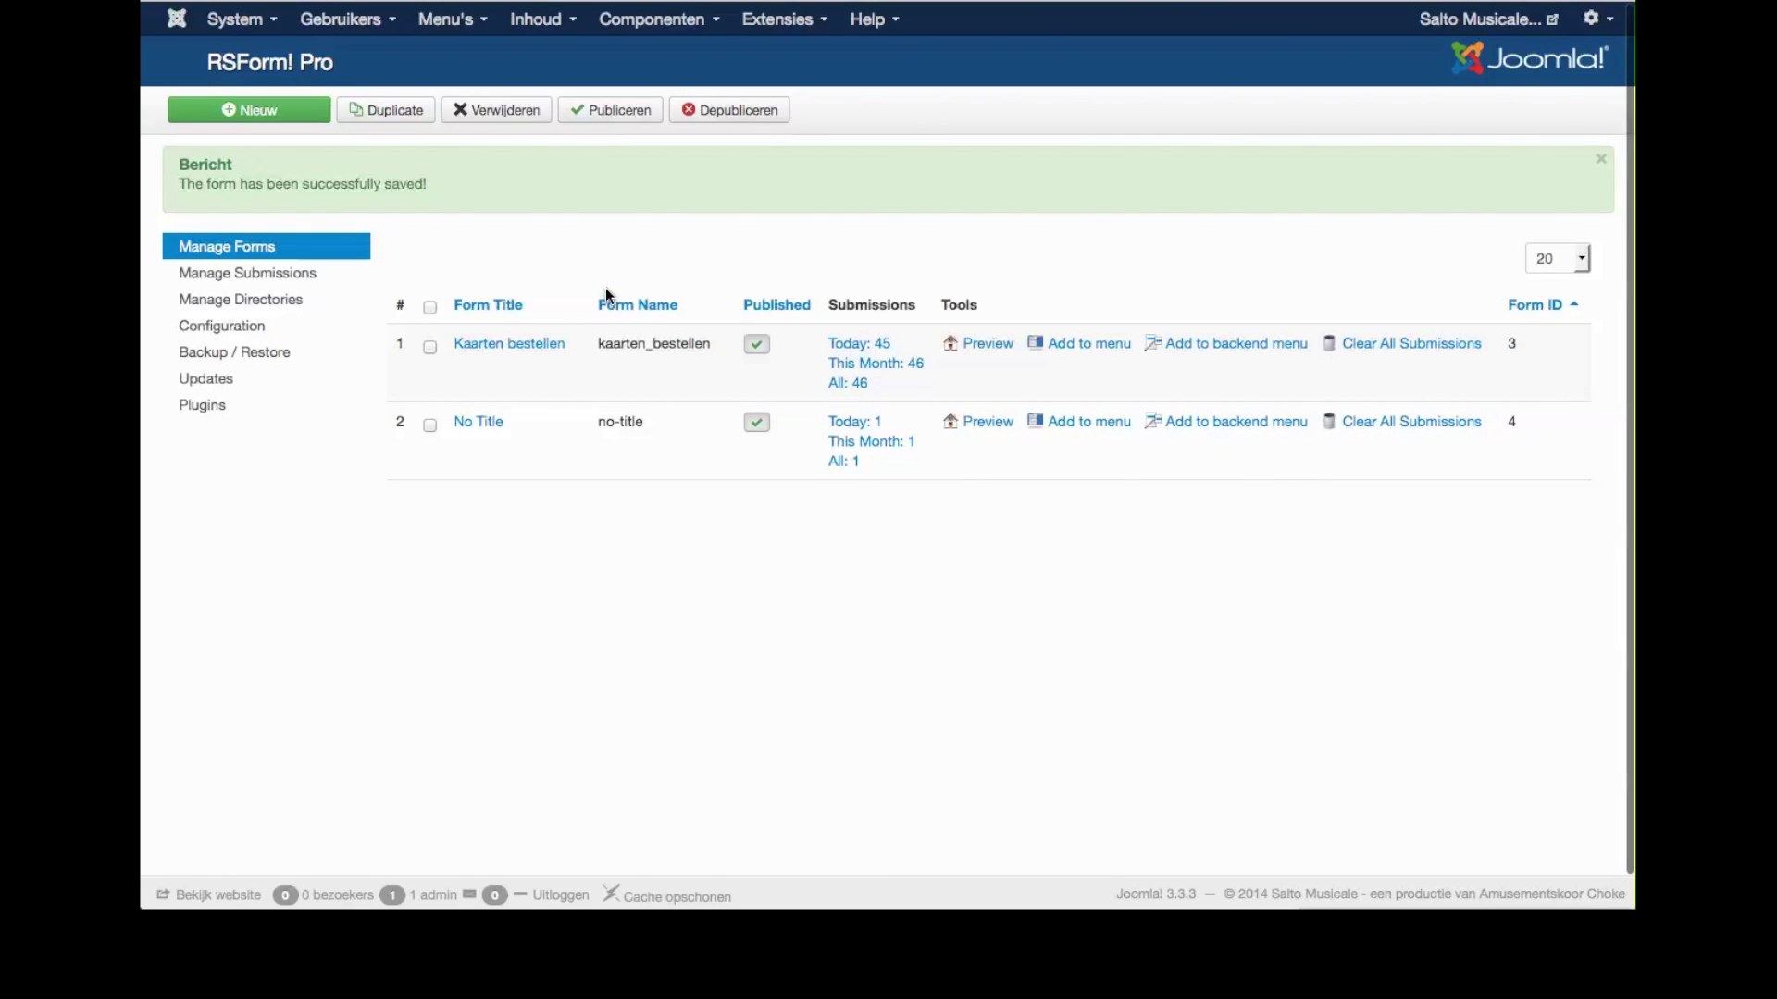
In the No Title form, copy the gender dropdown's field name and rename the field as gender
left_click(477, 423)
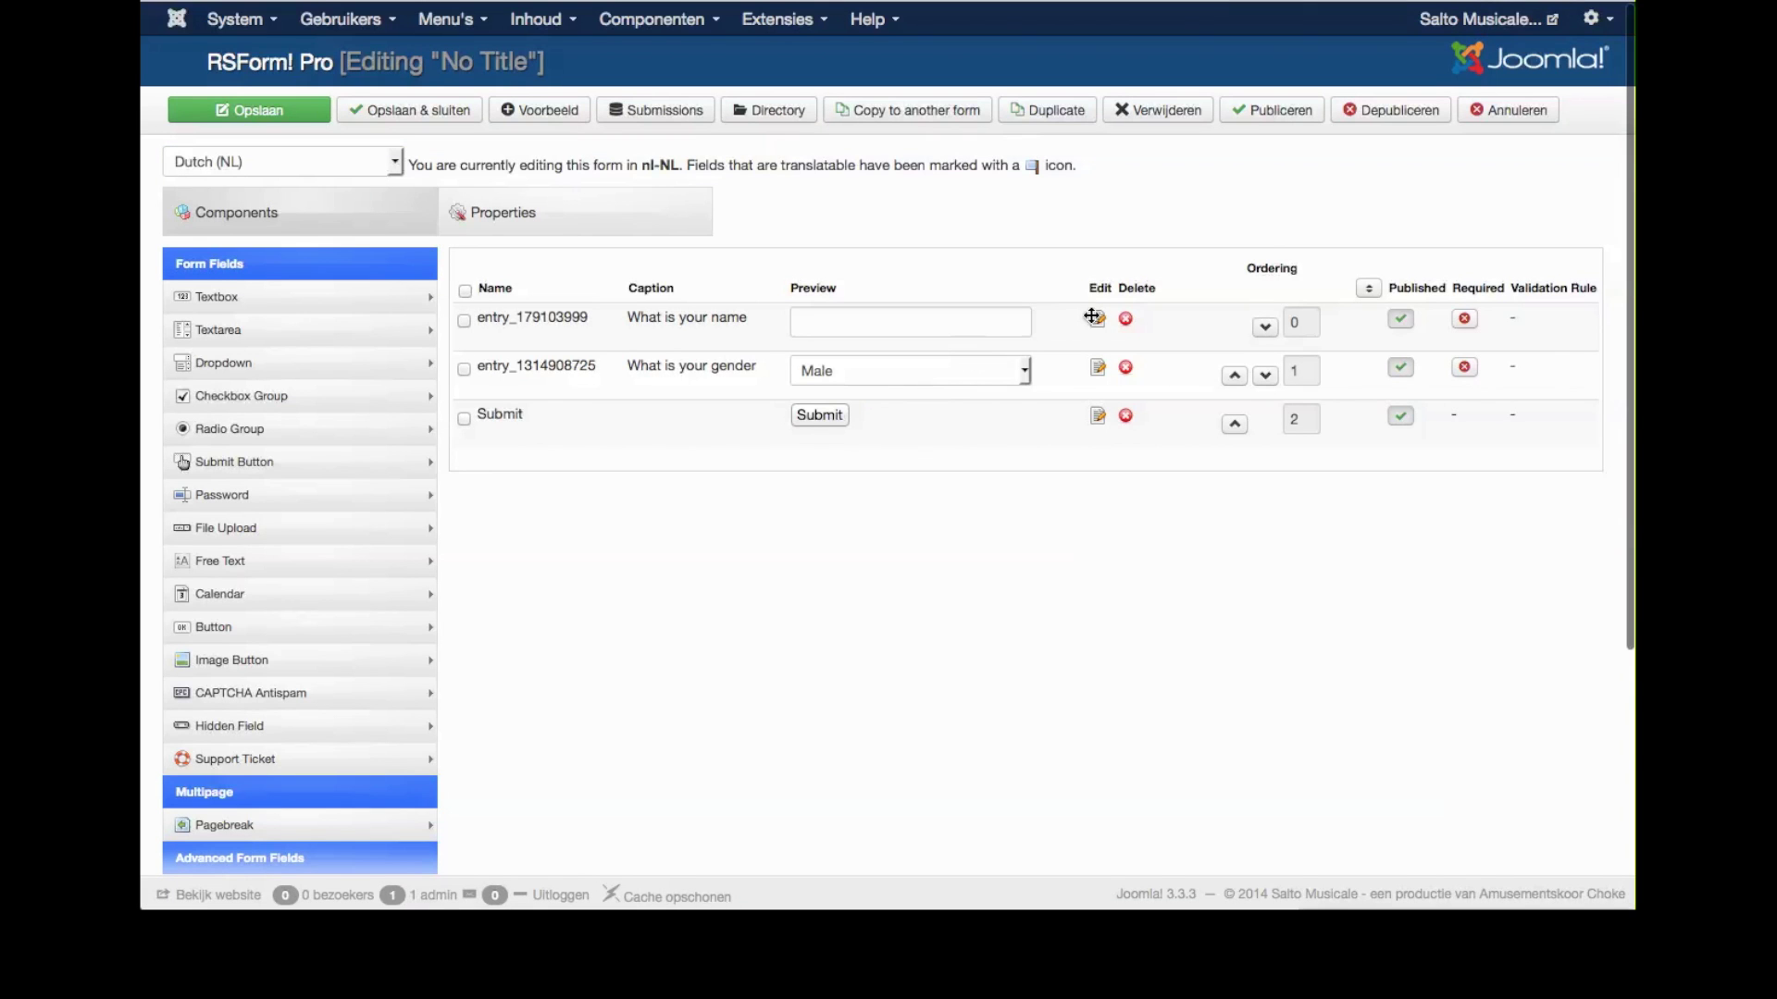
left_click(1098, 370)
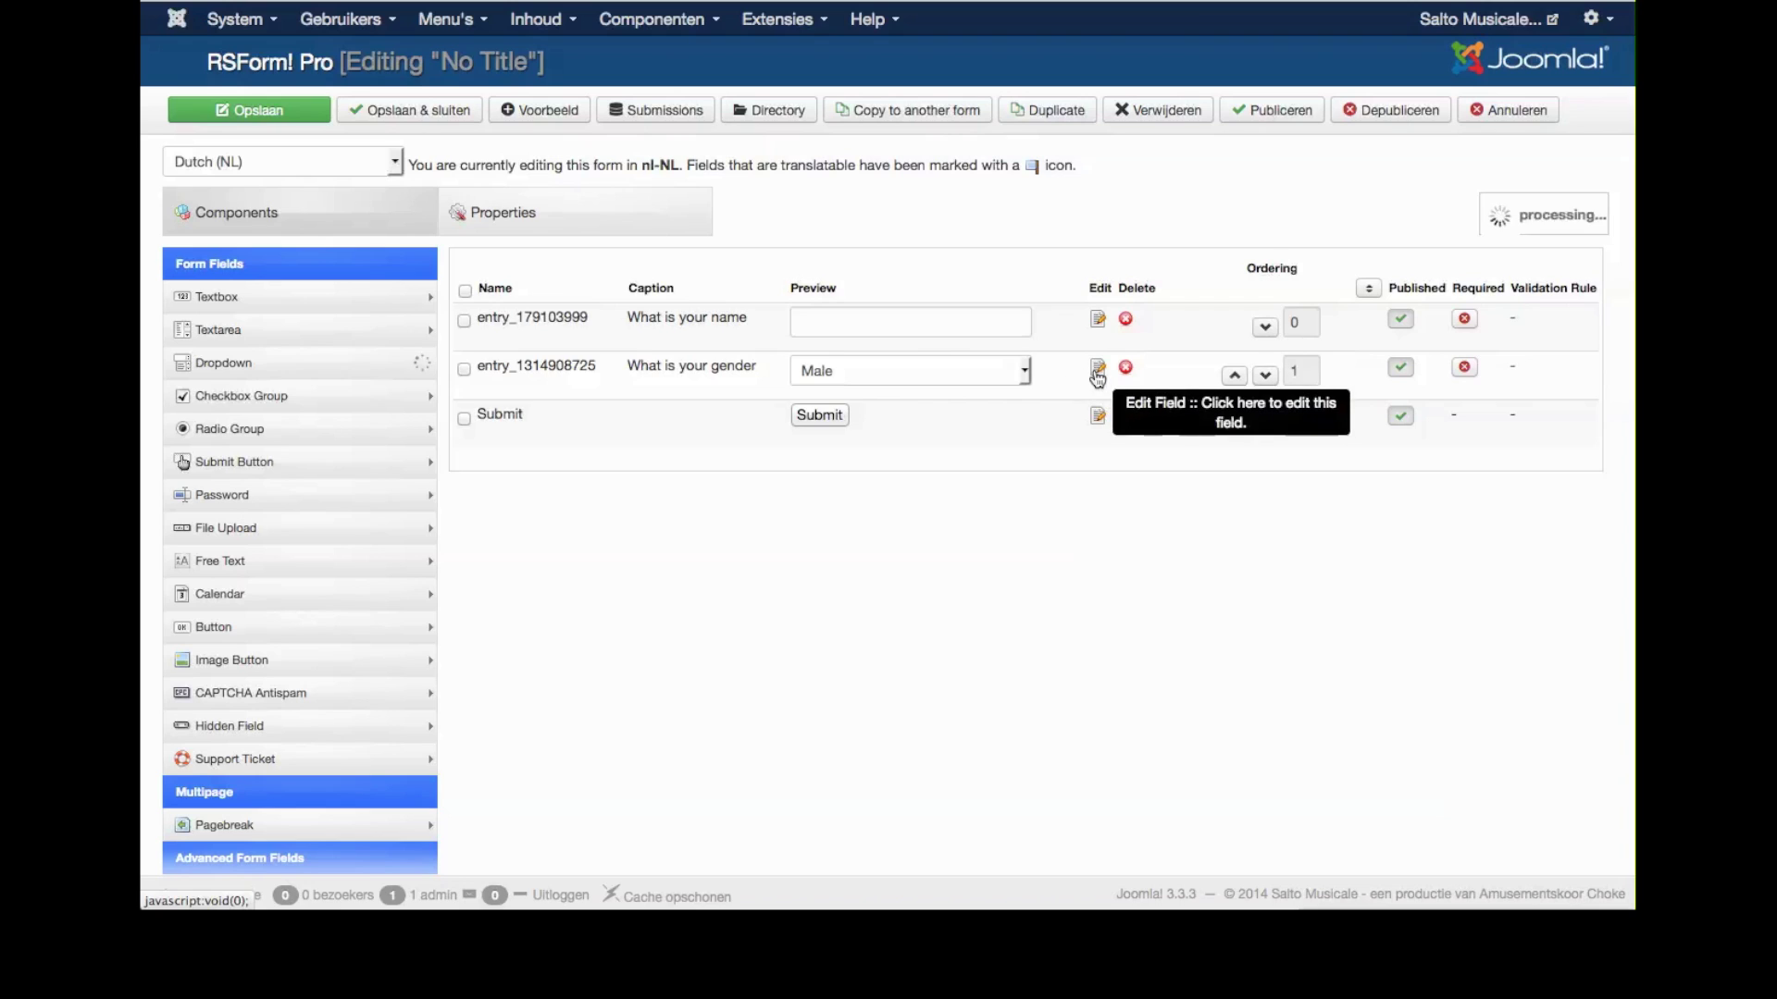
double_click(658, 360)
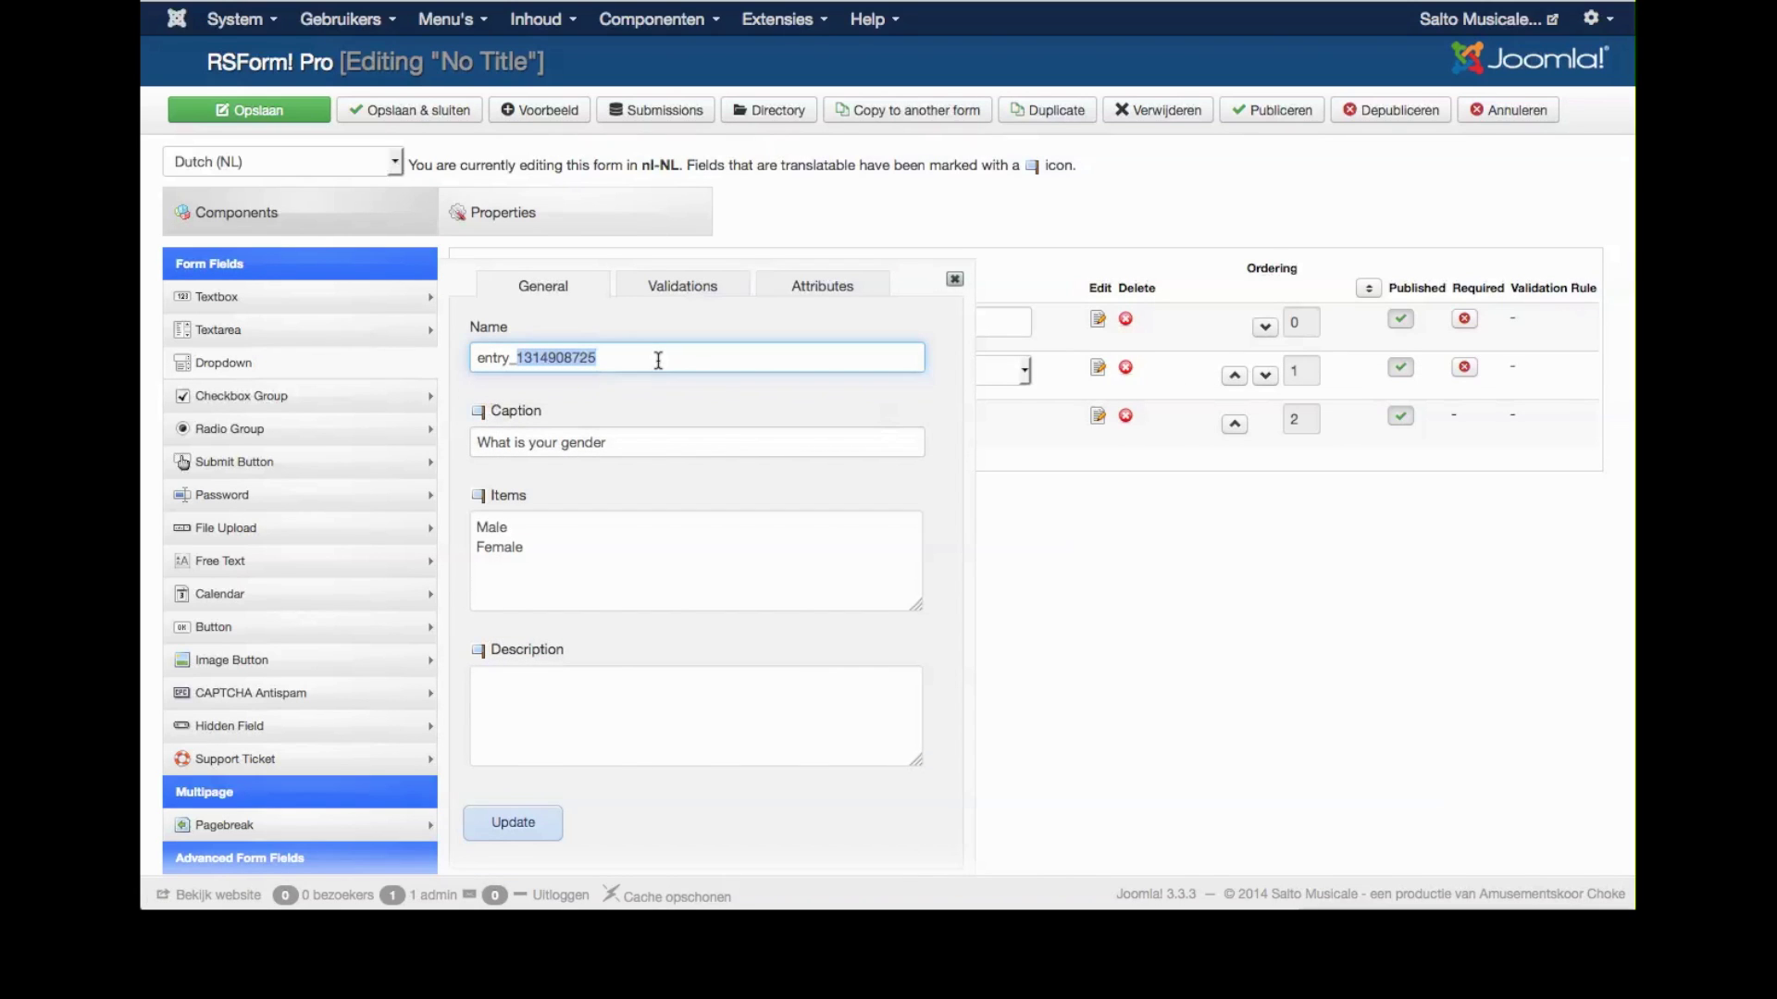
triple_click(658, 360)
key("ctrl+c")
type("gender")
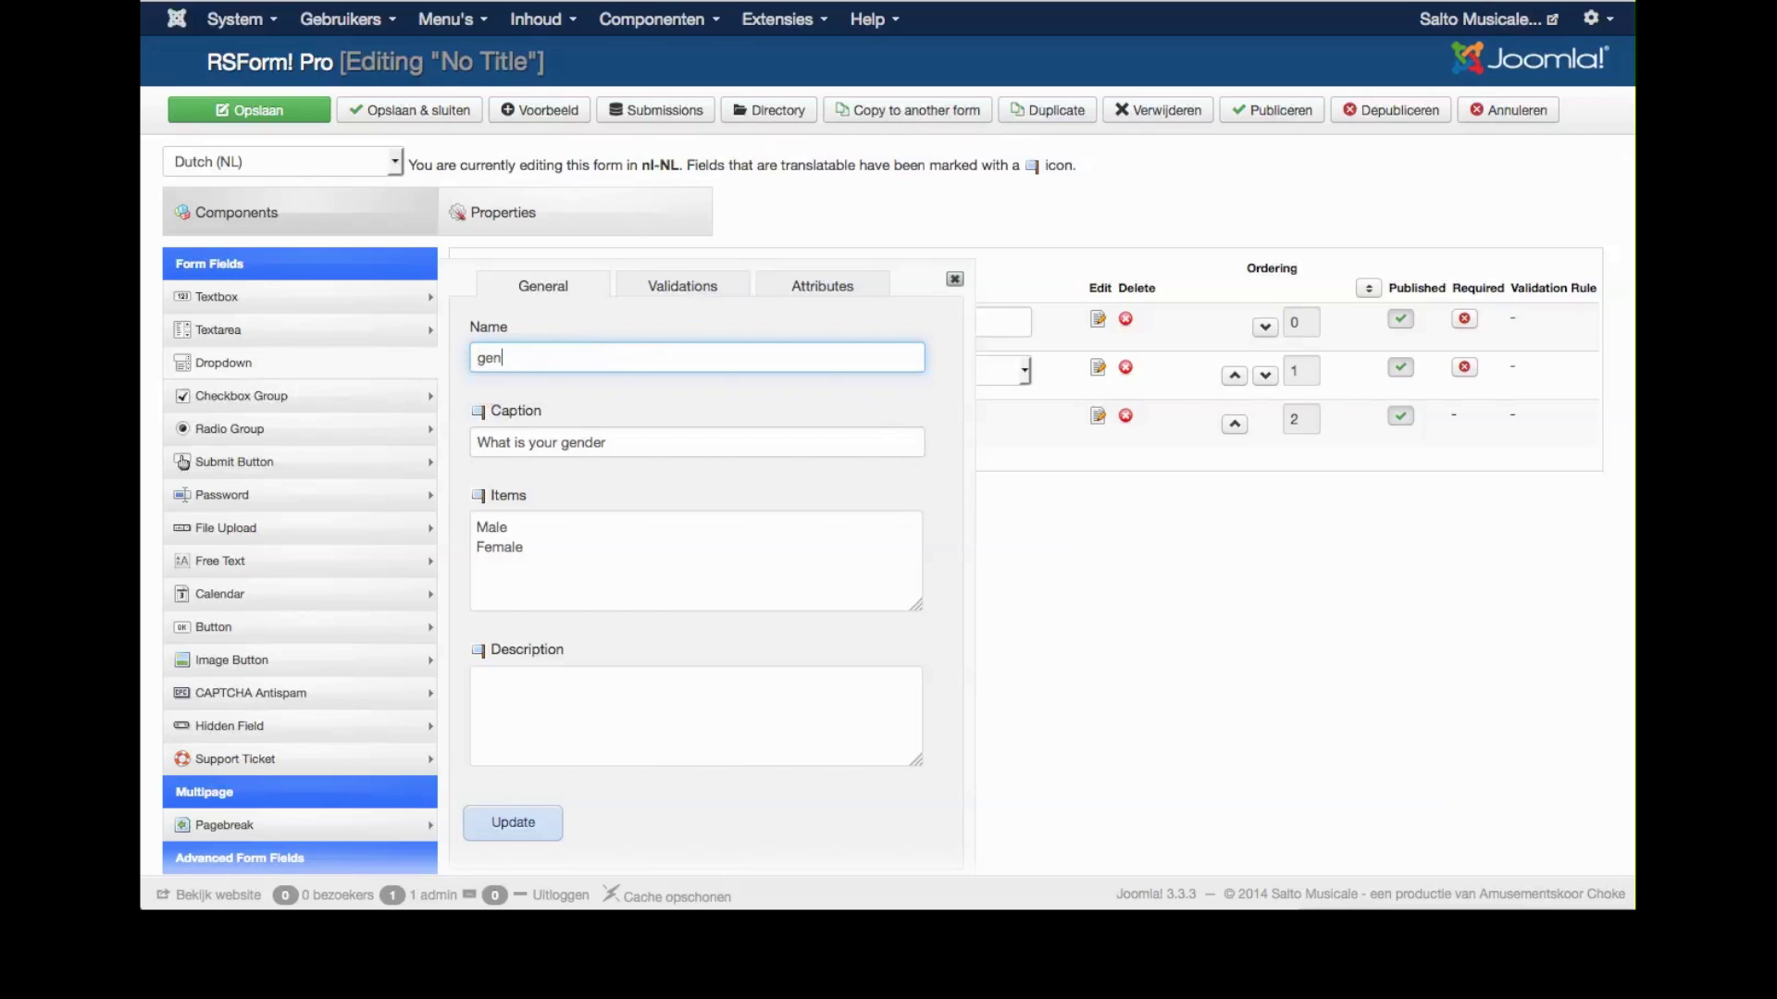
left_click(507, 822)
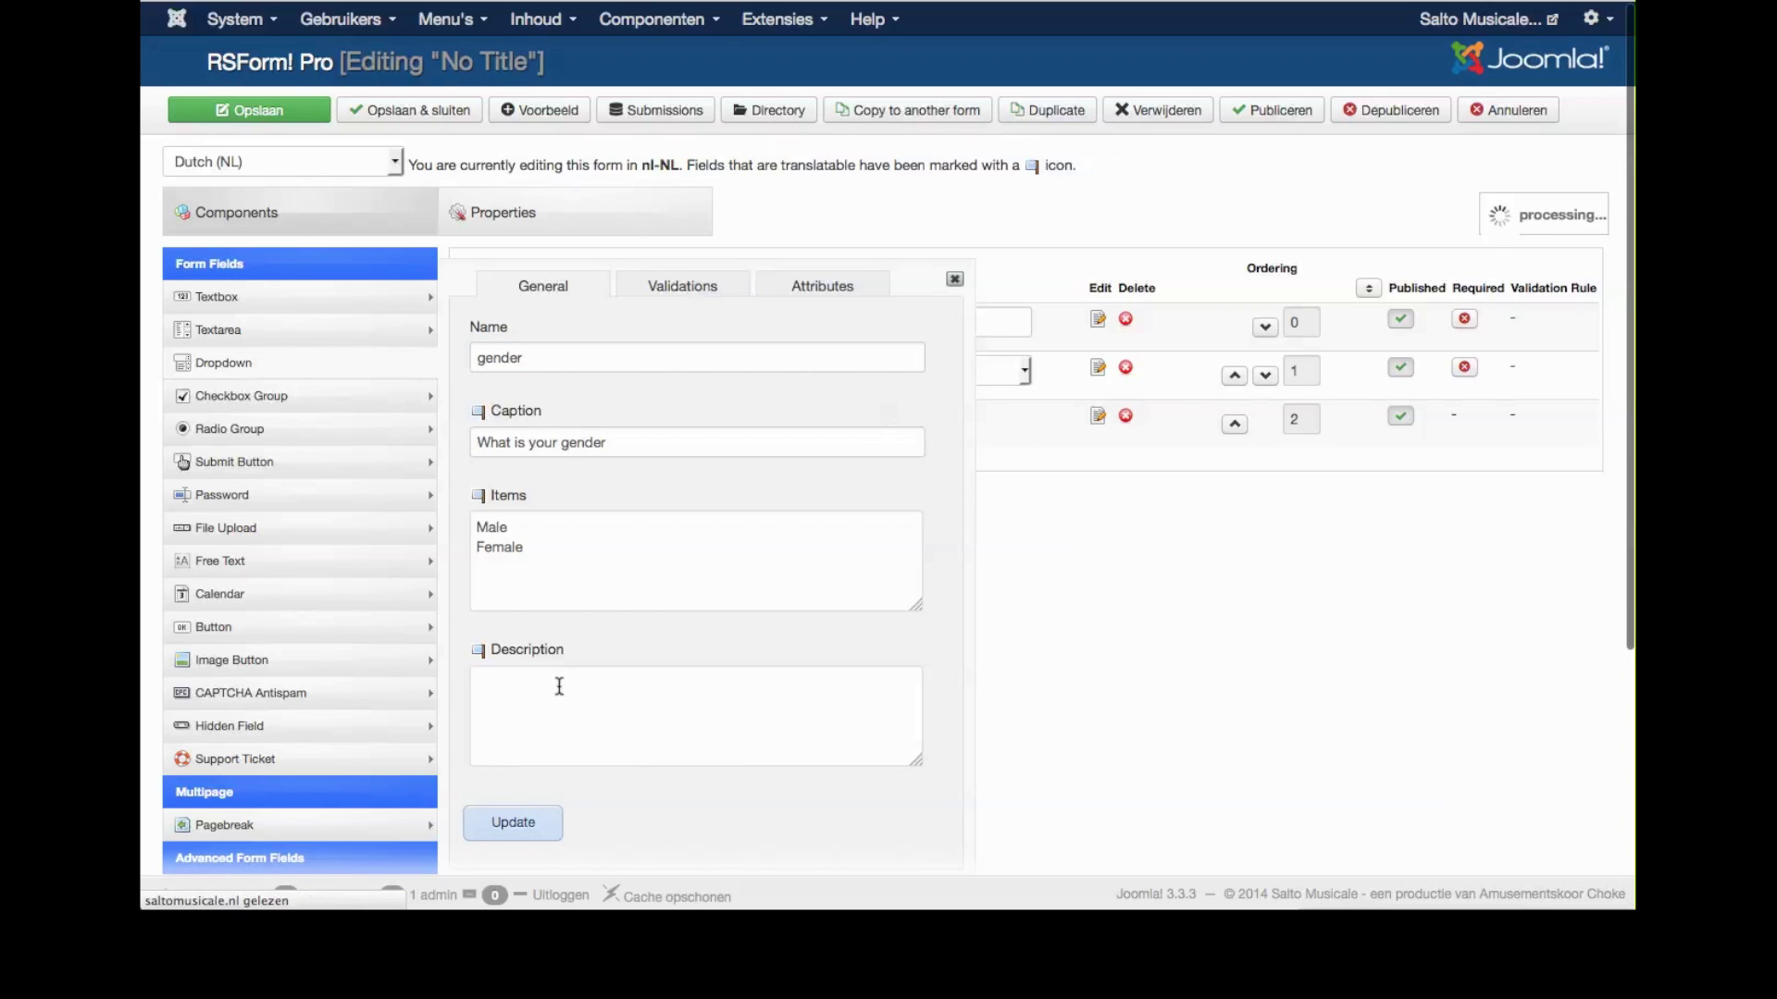
left_click(243, 729)
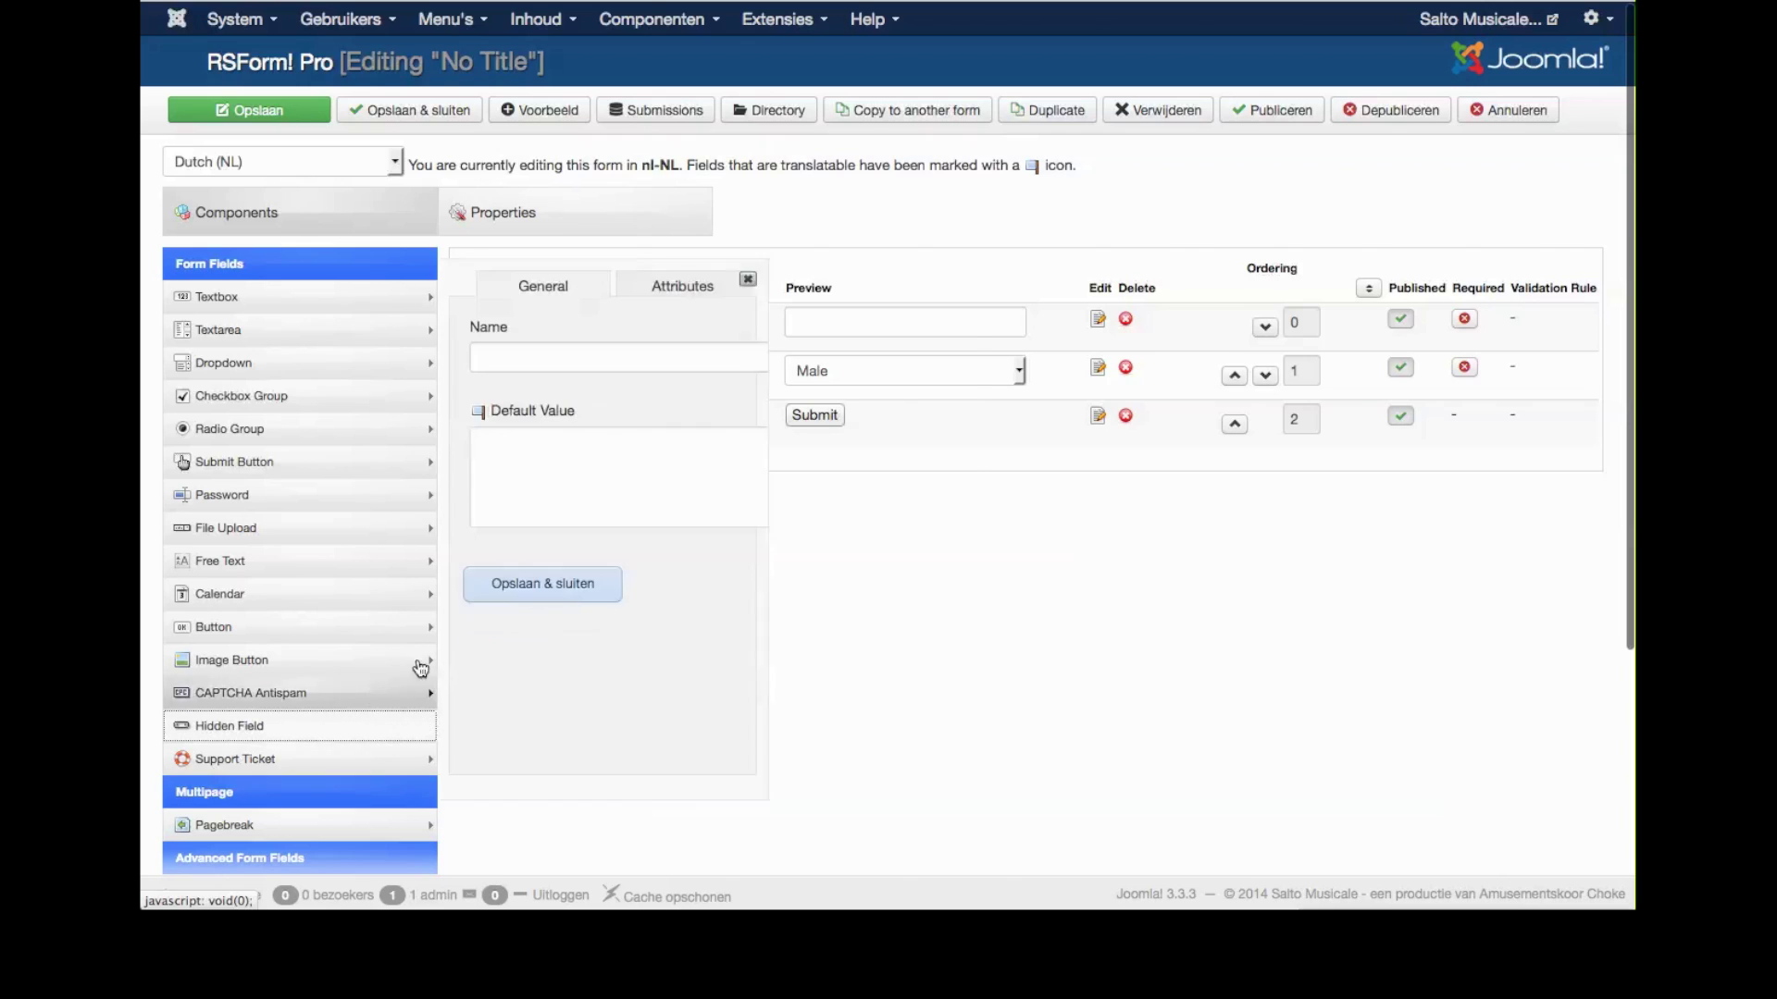
left_click(561, 451)
key("ctrl+v")
left_click(535, 357)
key("ctrl+v")
left_click(622, 444)
key("ctrl+a")
key("super+c")
key("BackSpace")
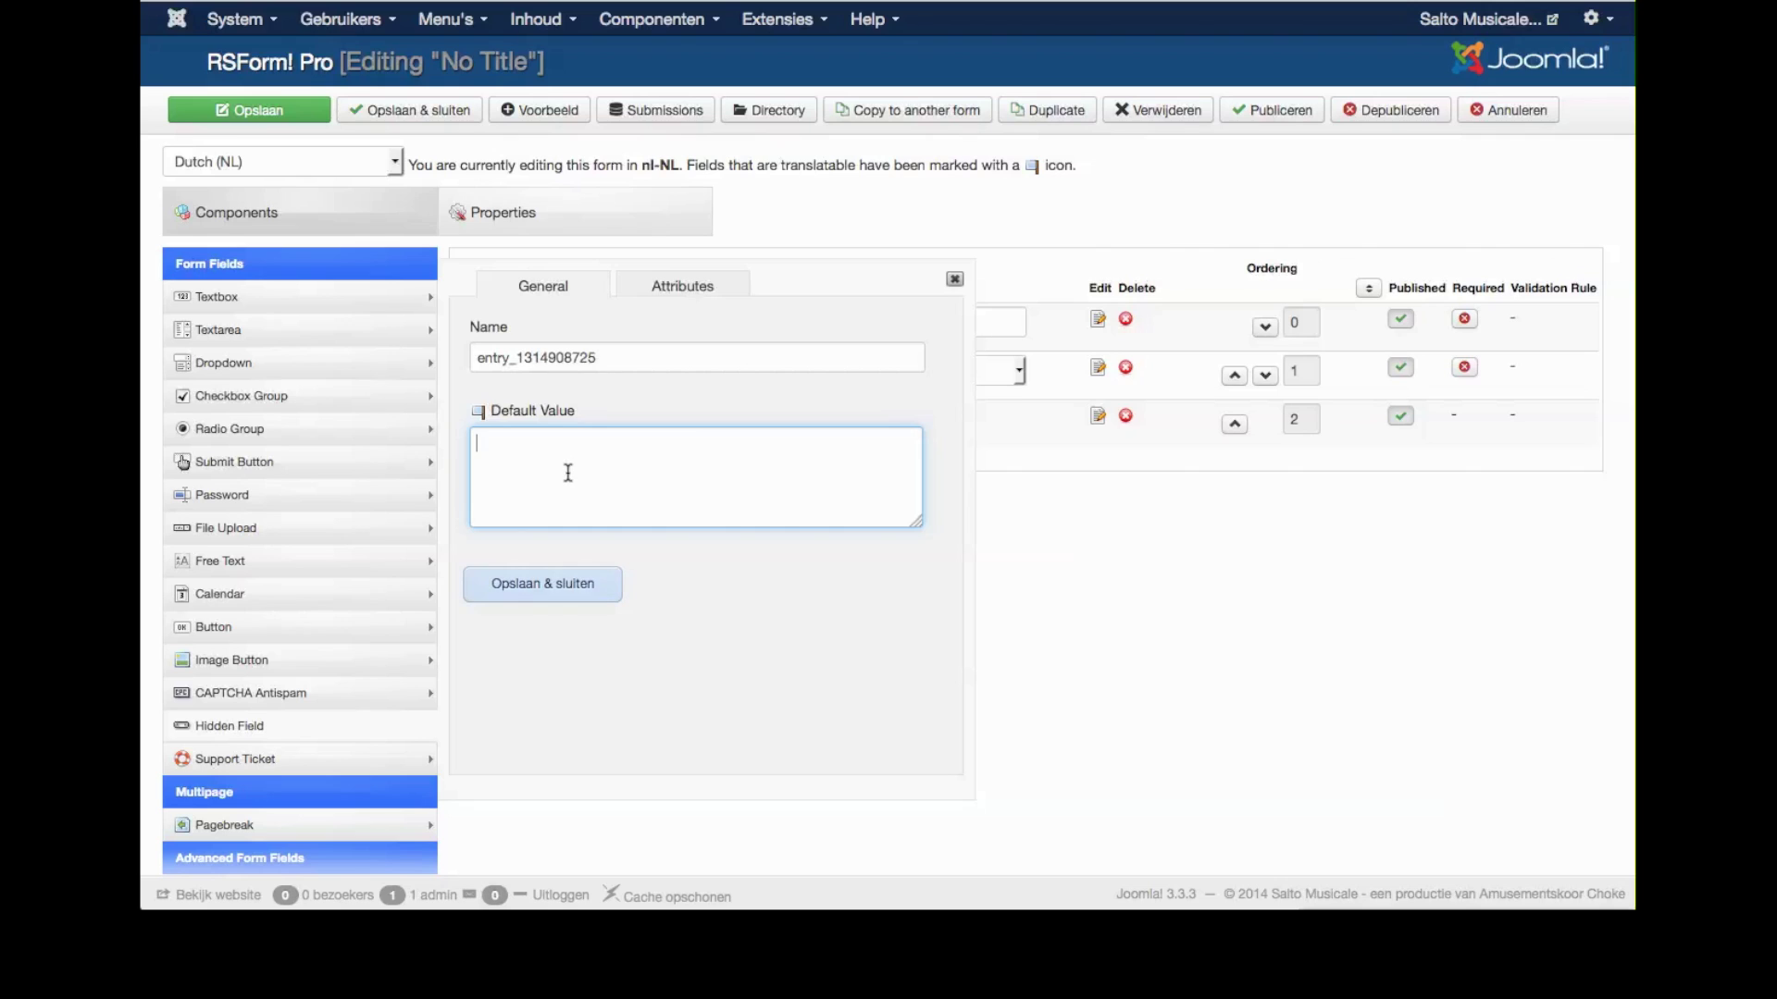
type("Male")
left_click(536, 597)
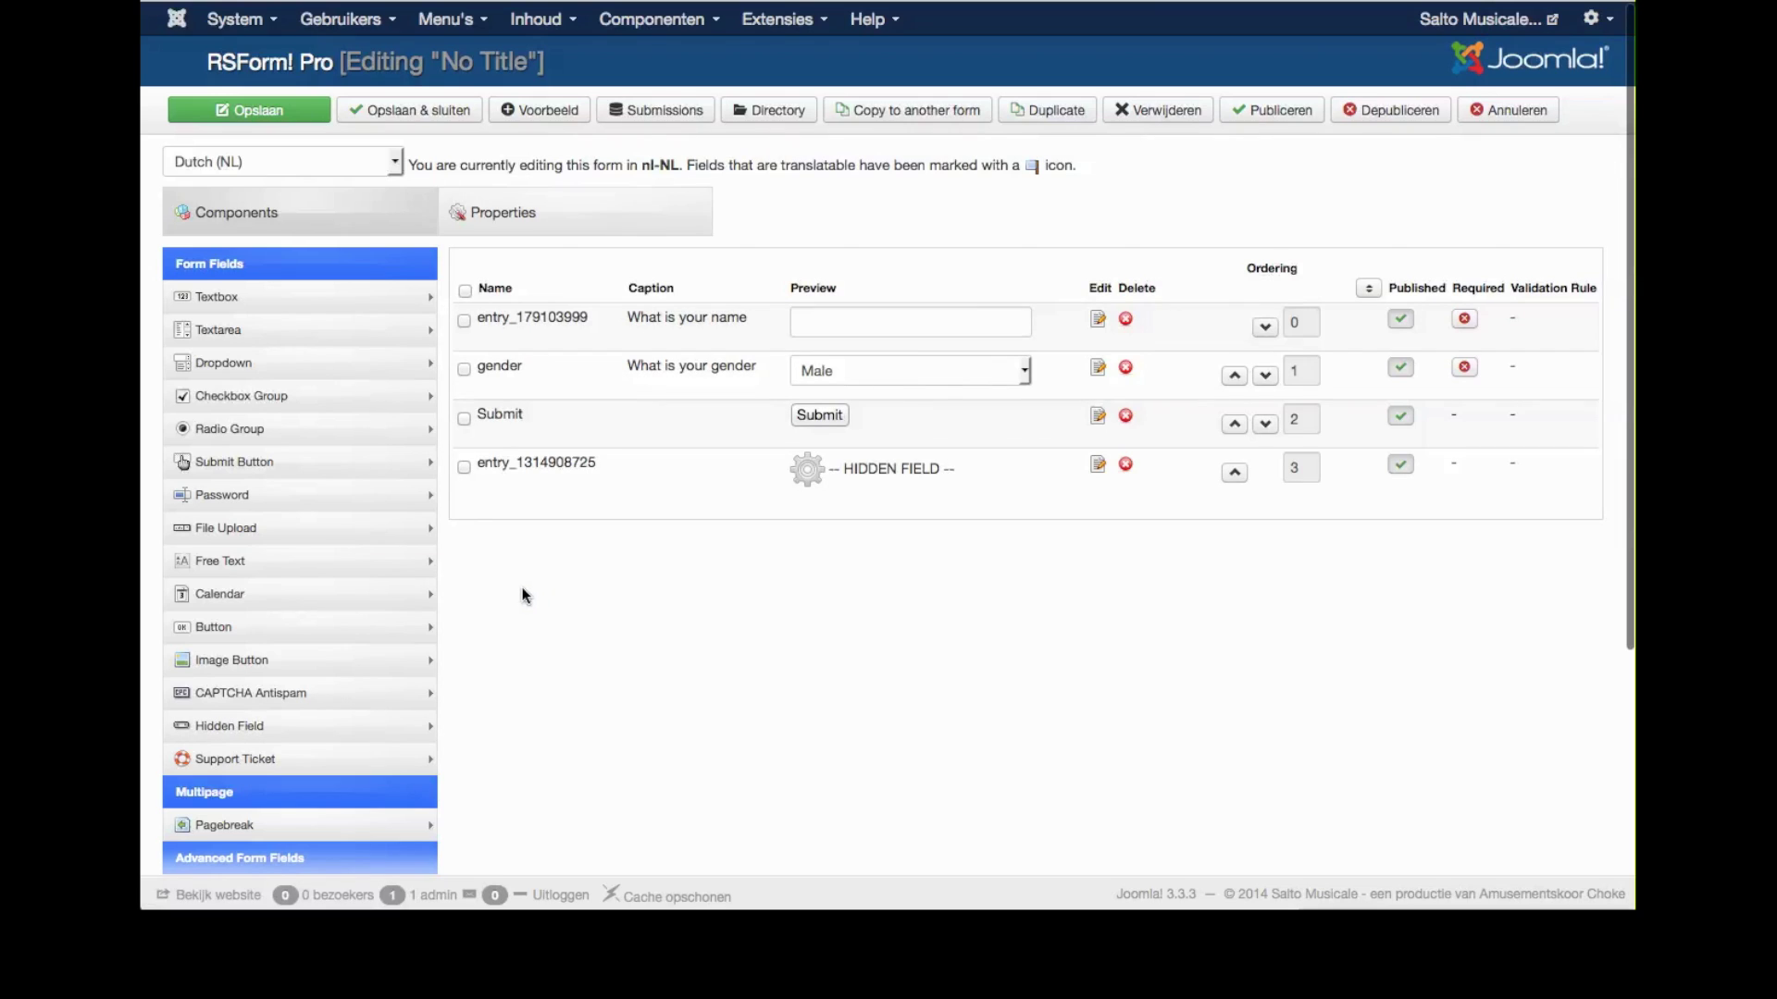
left_click_drag(519, 420, 520, 470)
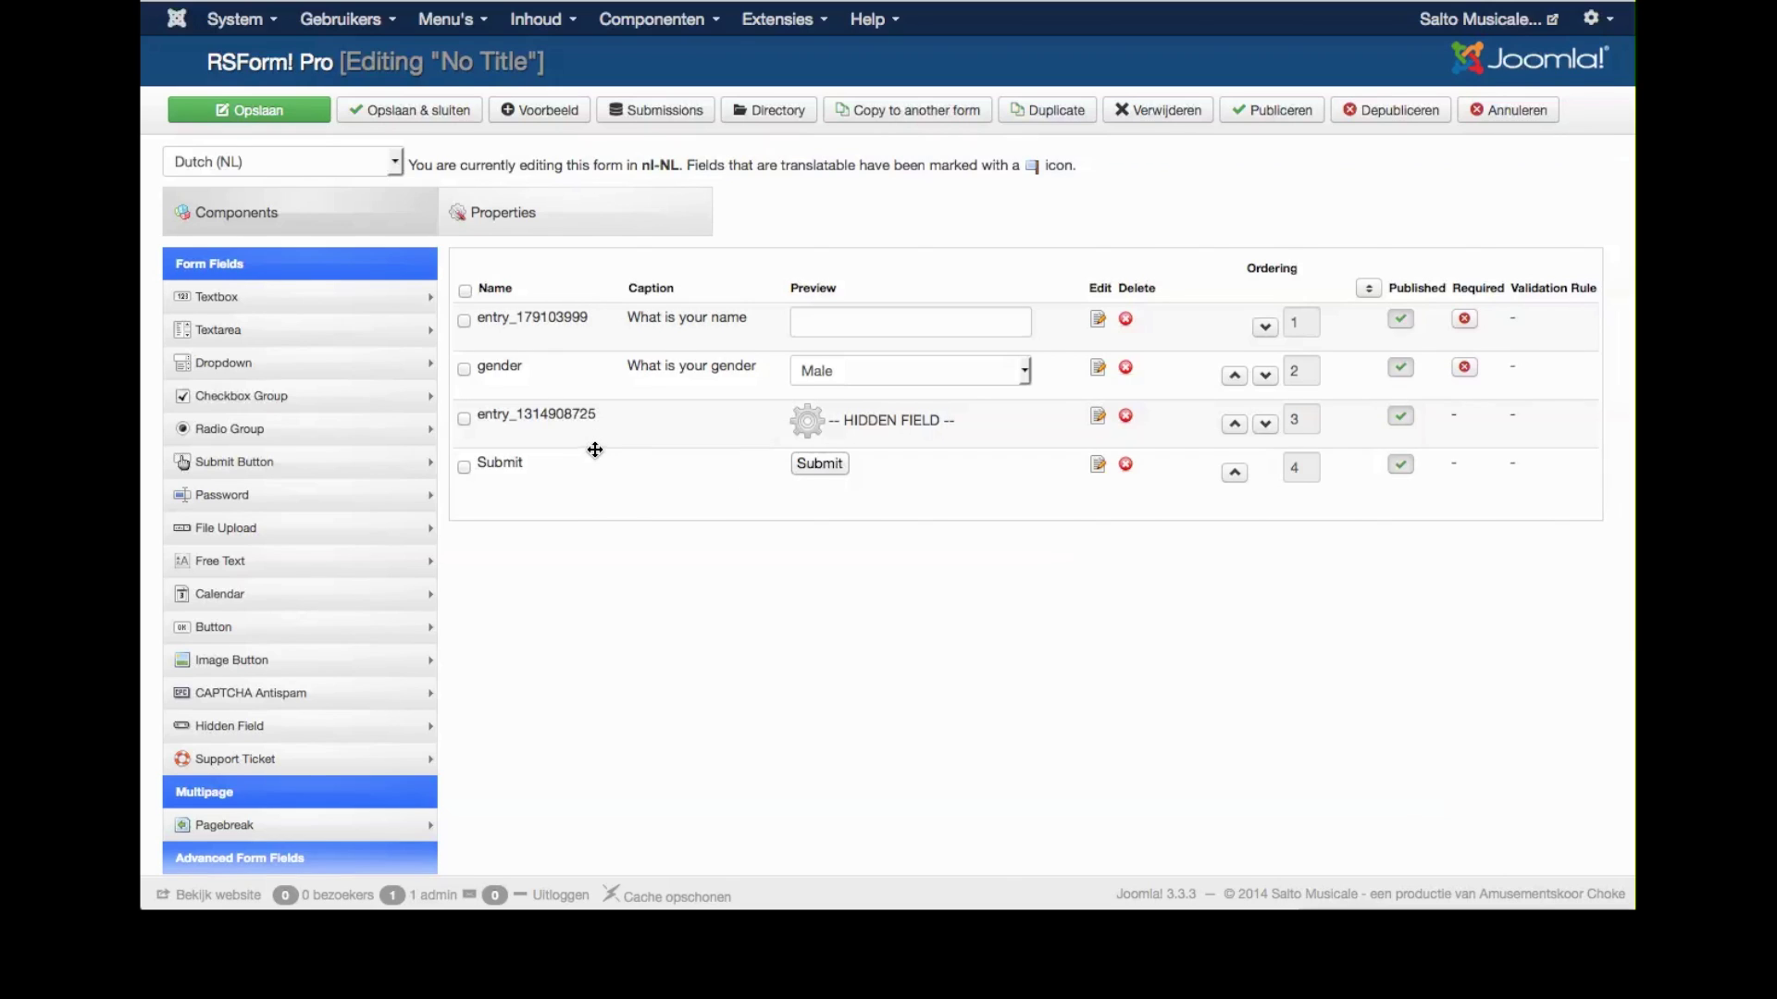
Give the gender dropdown the additional attribute onChange="fillgoogle();" and update the field
scroll(584, 450, "down", 1)
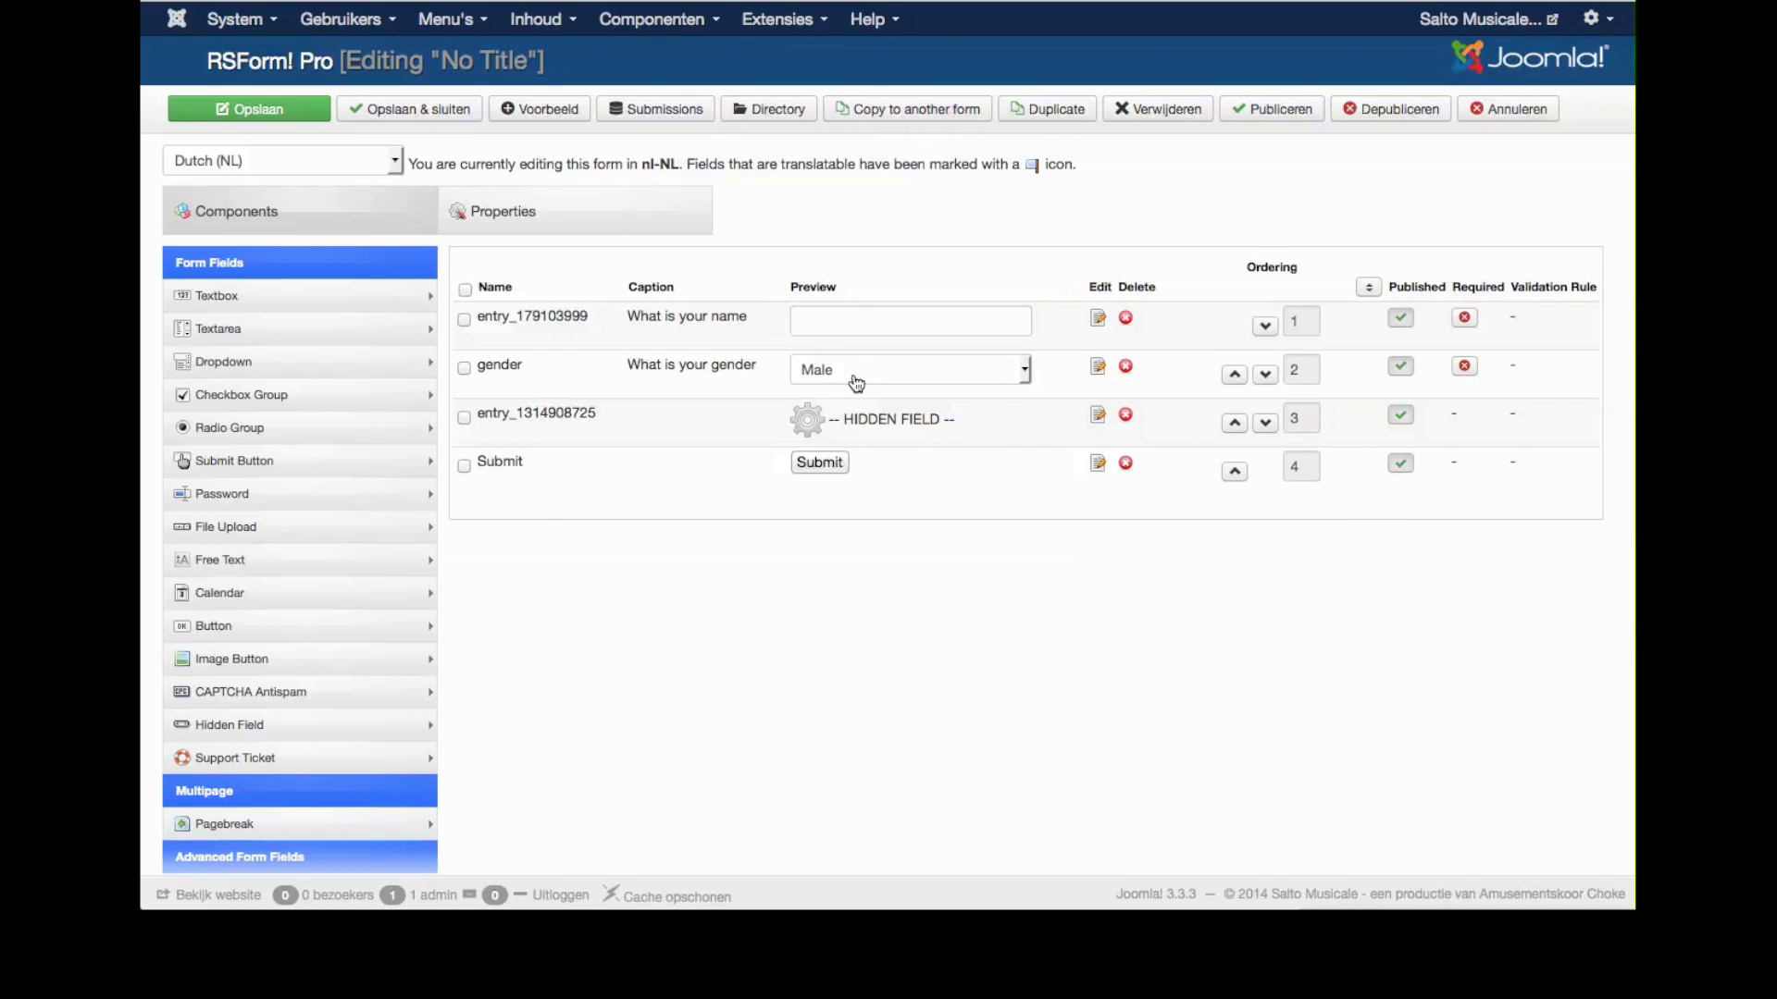
left_click(1098, 368)
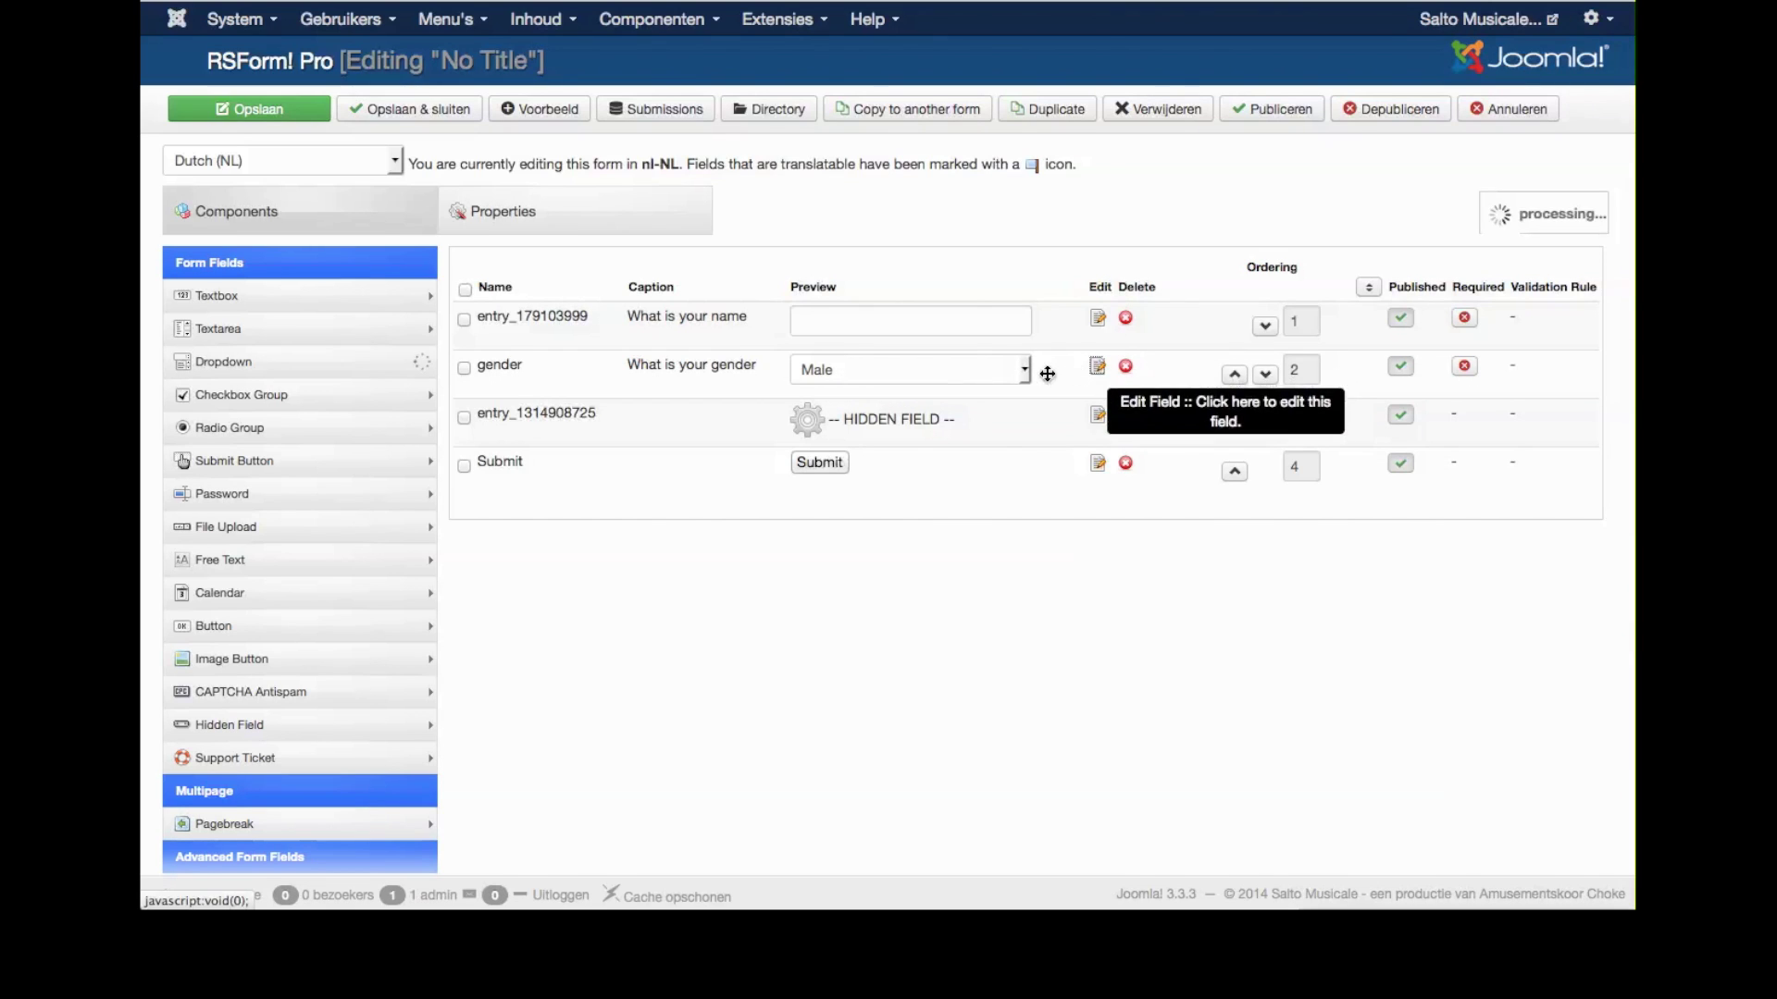
left_click(683, 289)
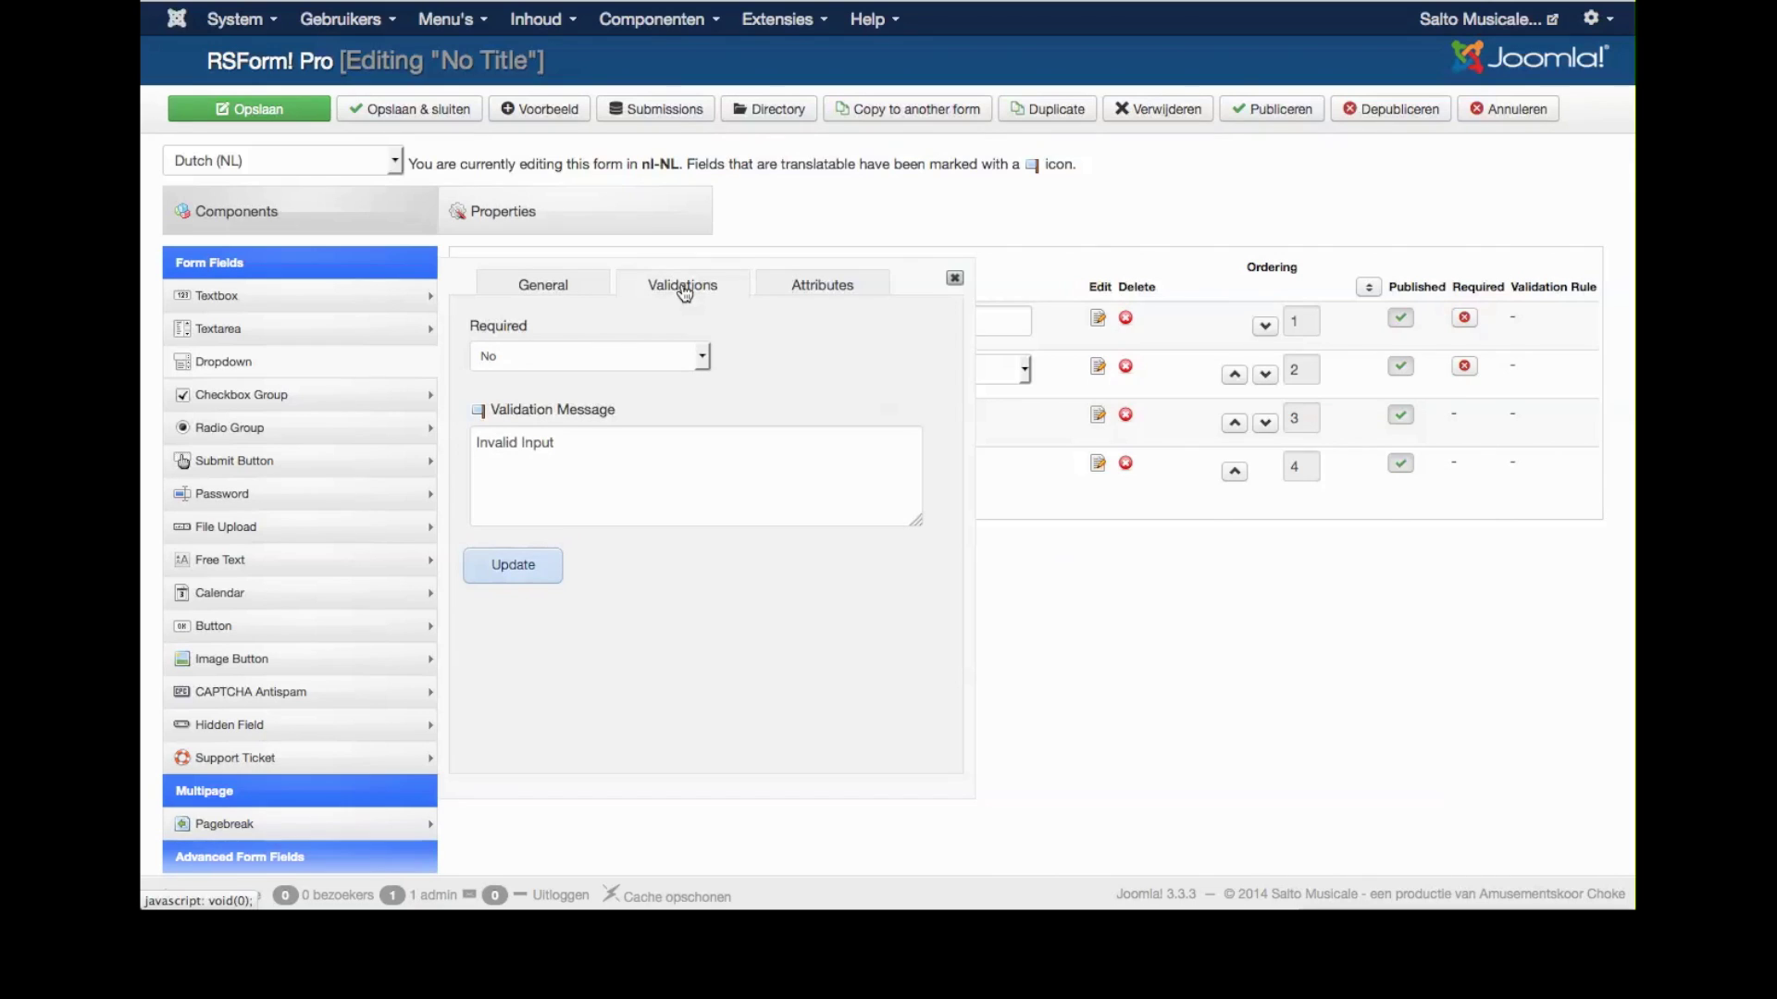
left_click(797, 290)
left_click(594, 540)
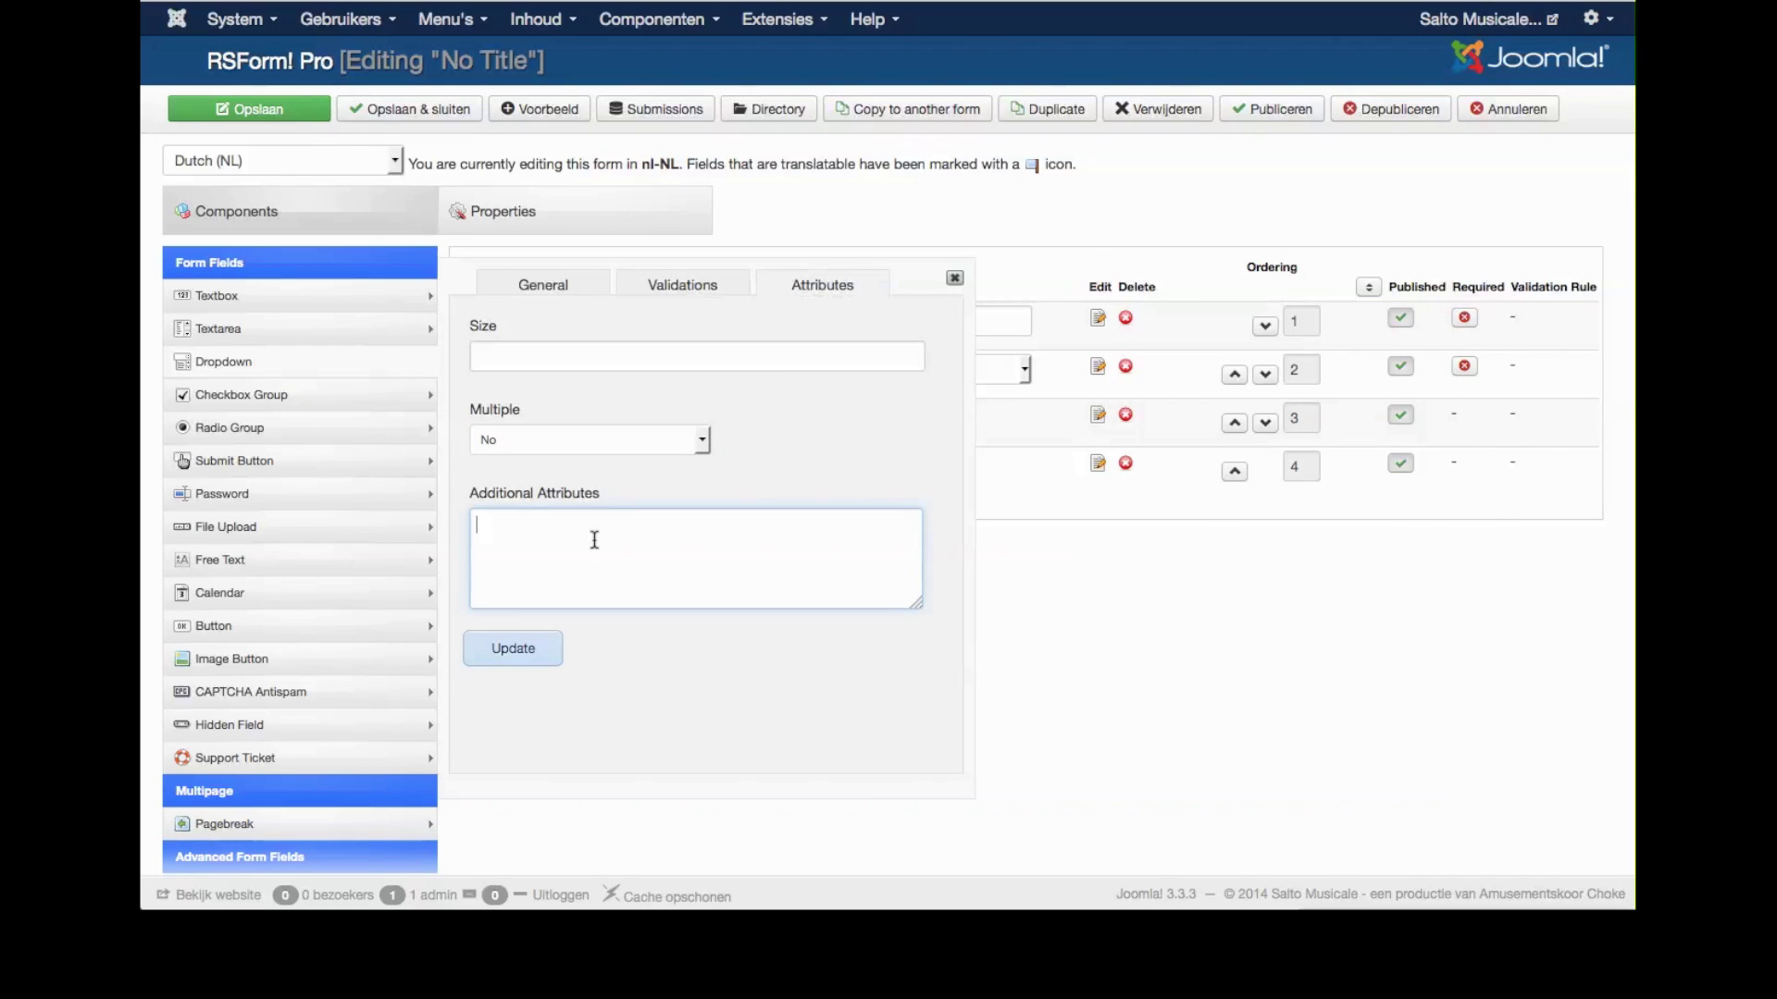
type("onChange=\"fillgoogle();")
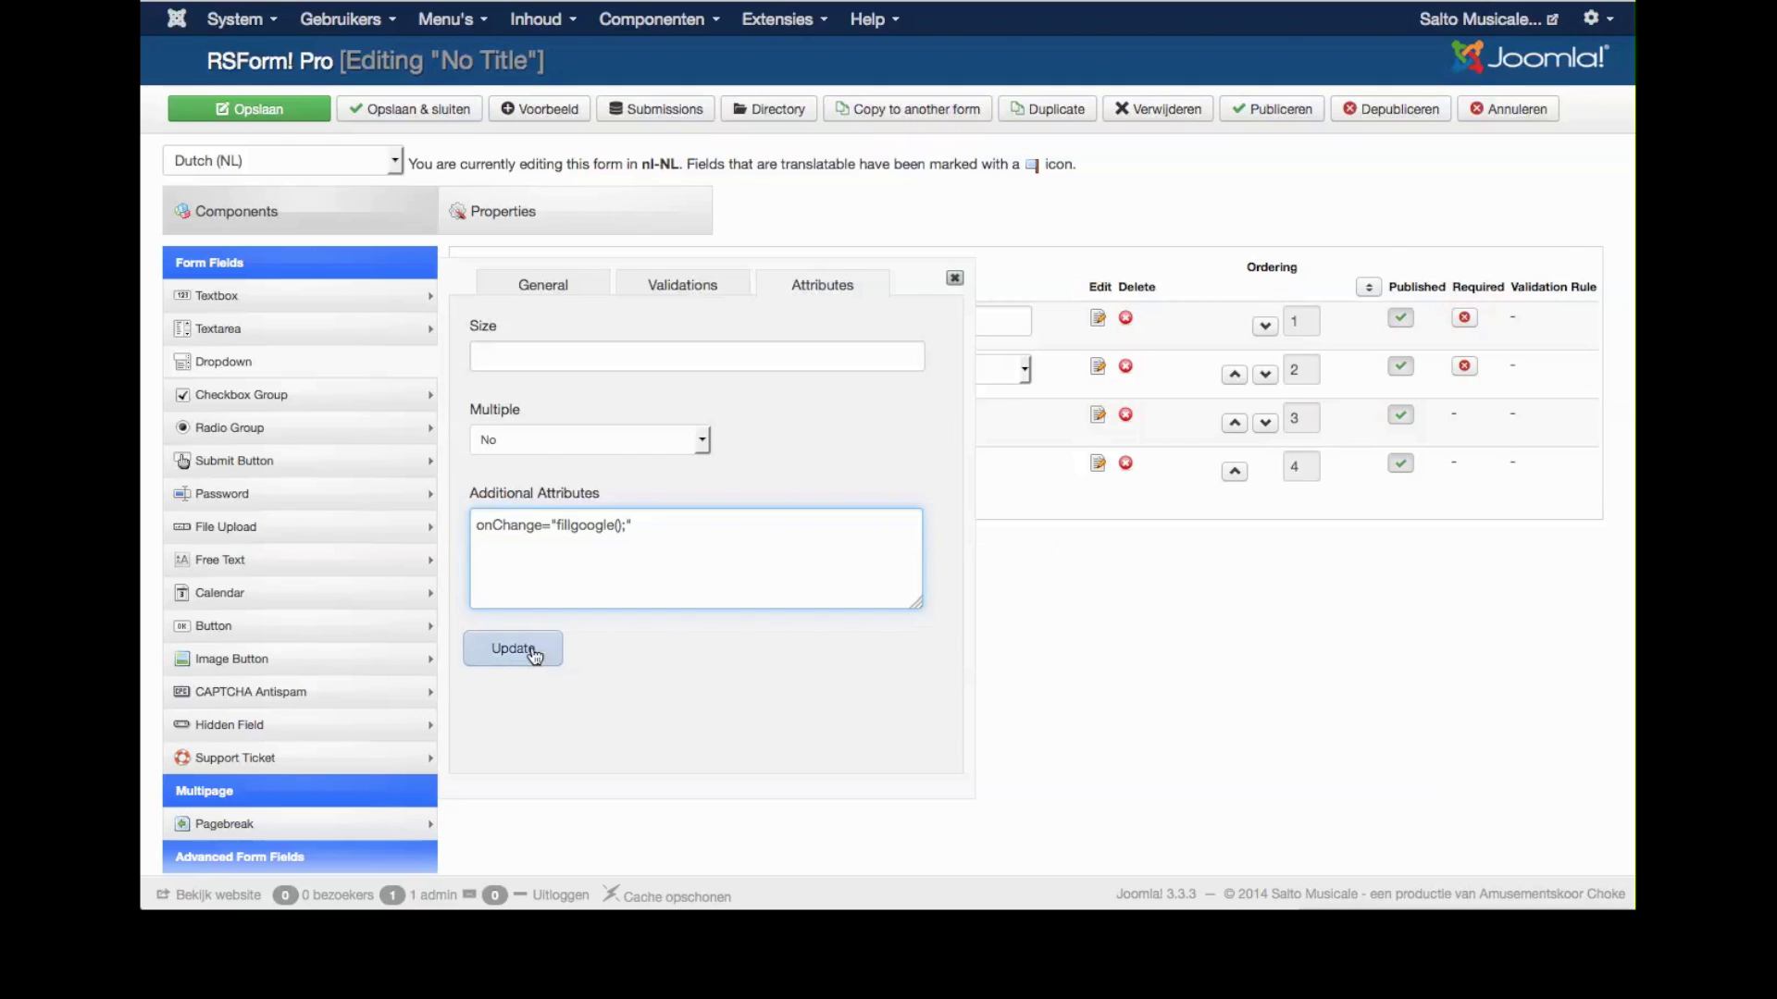
left_click(522, 653)
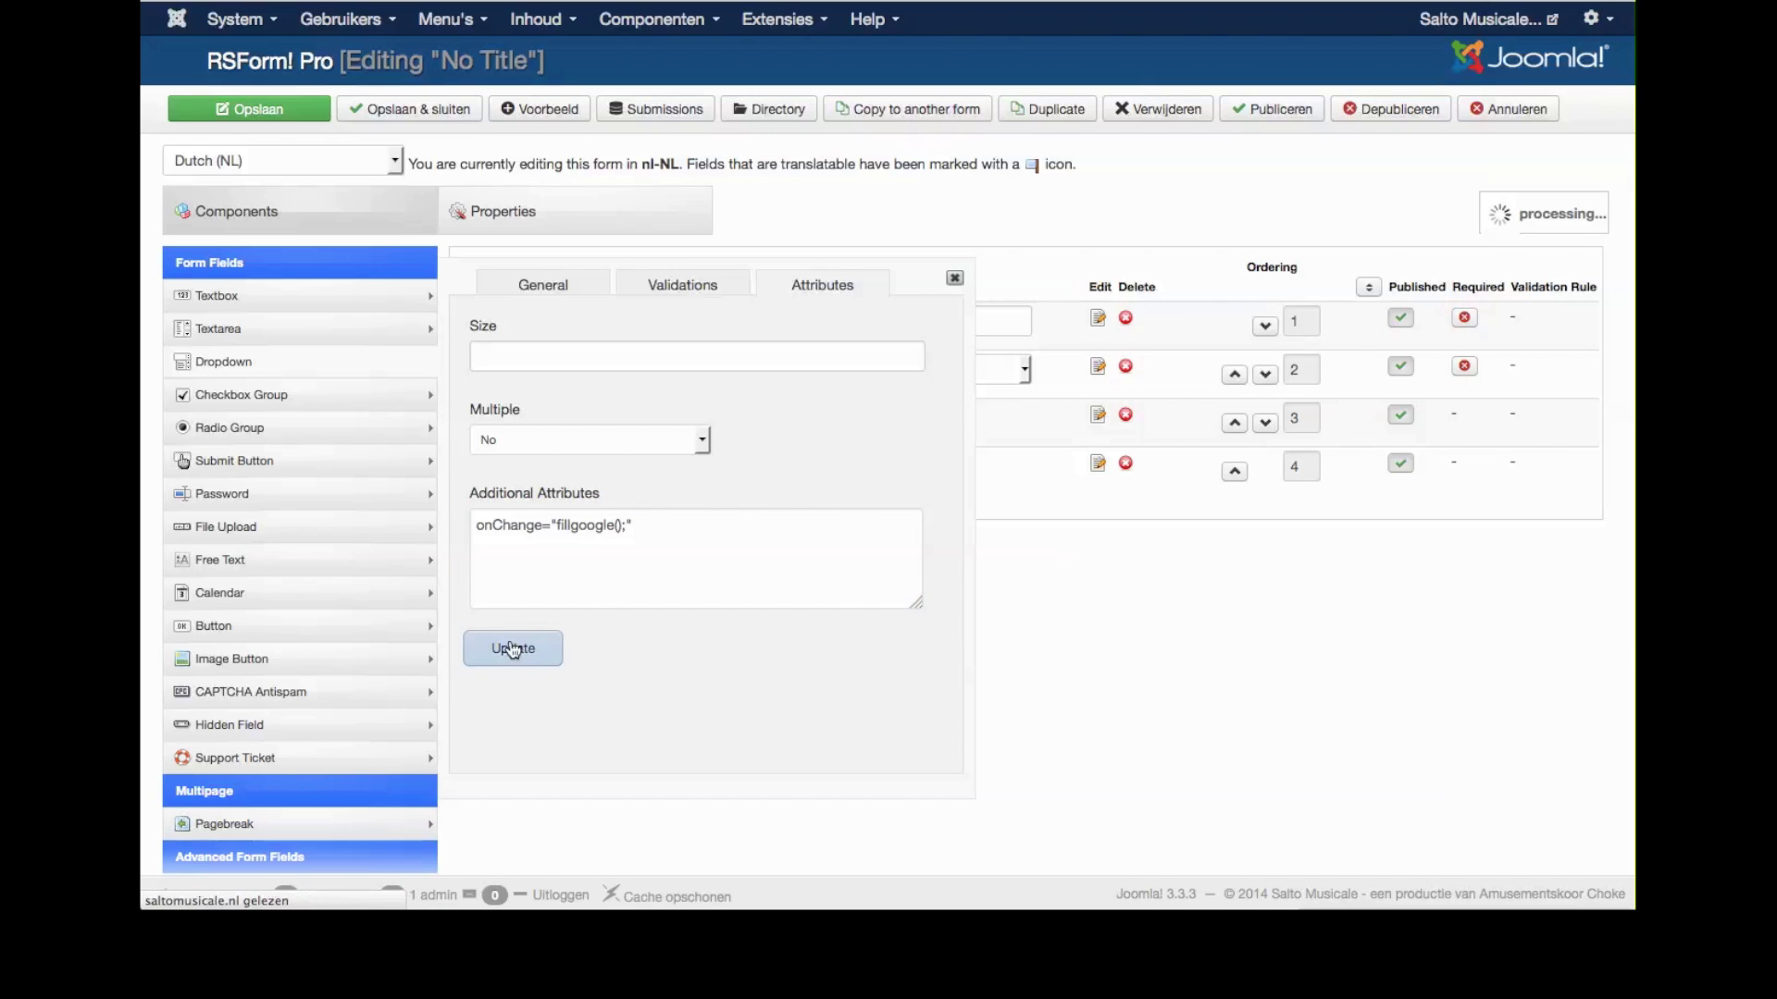
In the form's Javascript declarations, add script tags enclosing the line gender = $('#gender').val();
left_click(535, 231)
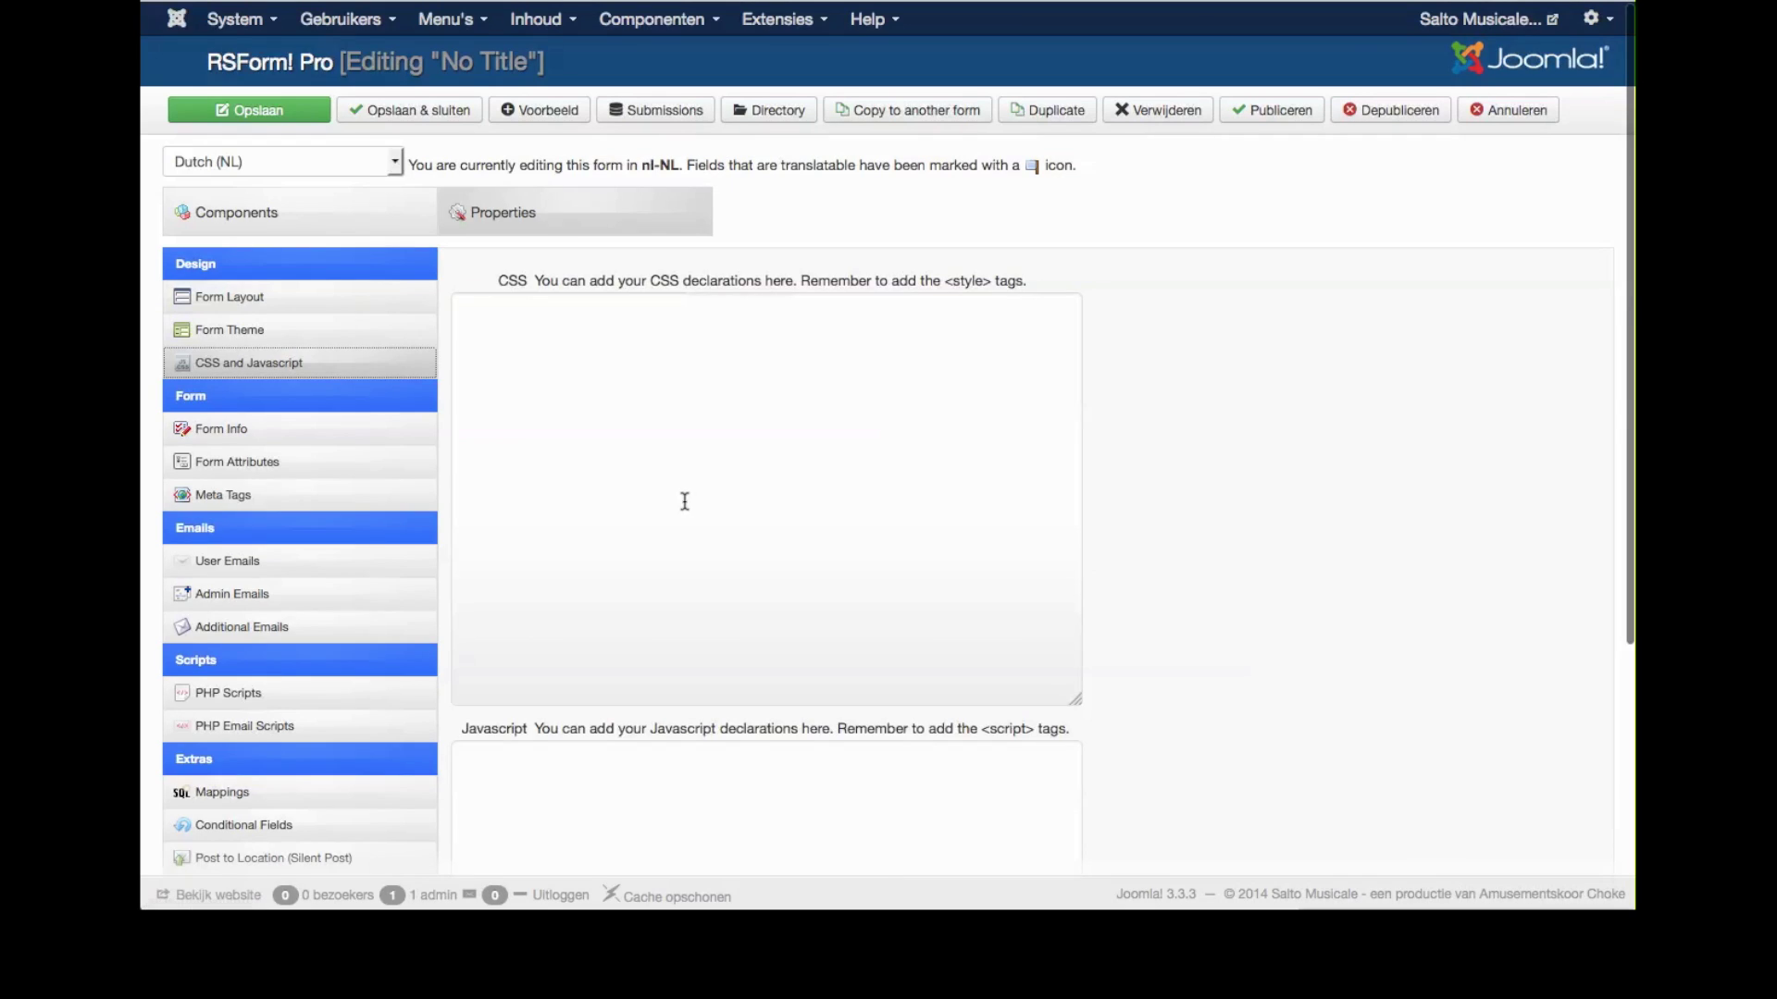
scroll(683, 500, "down", 5)
left_click(600, 432)
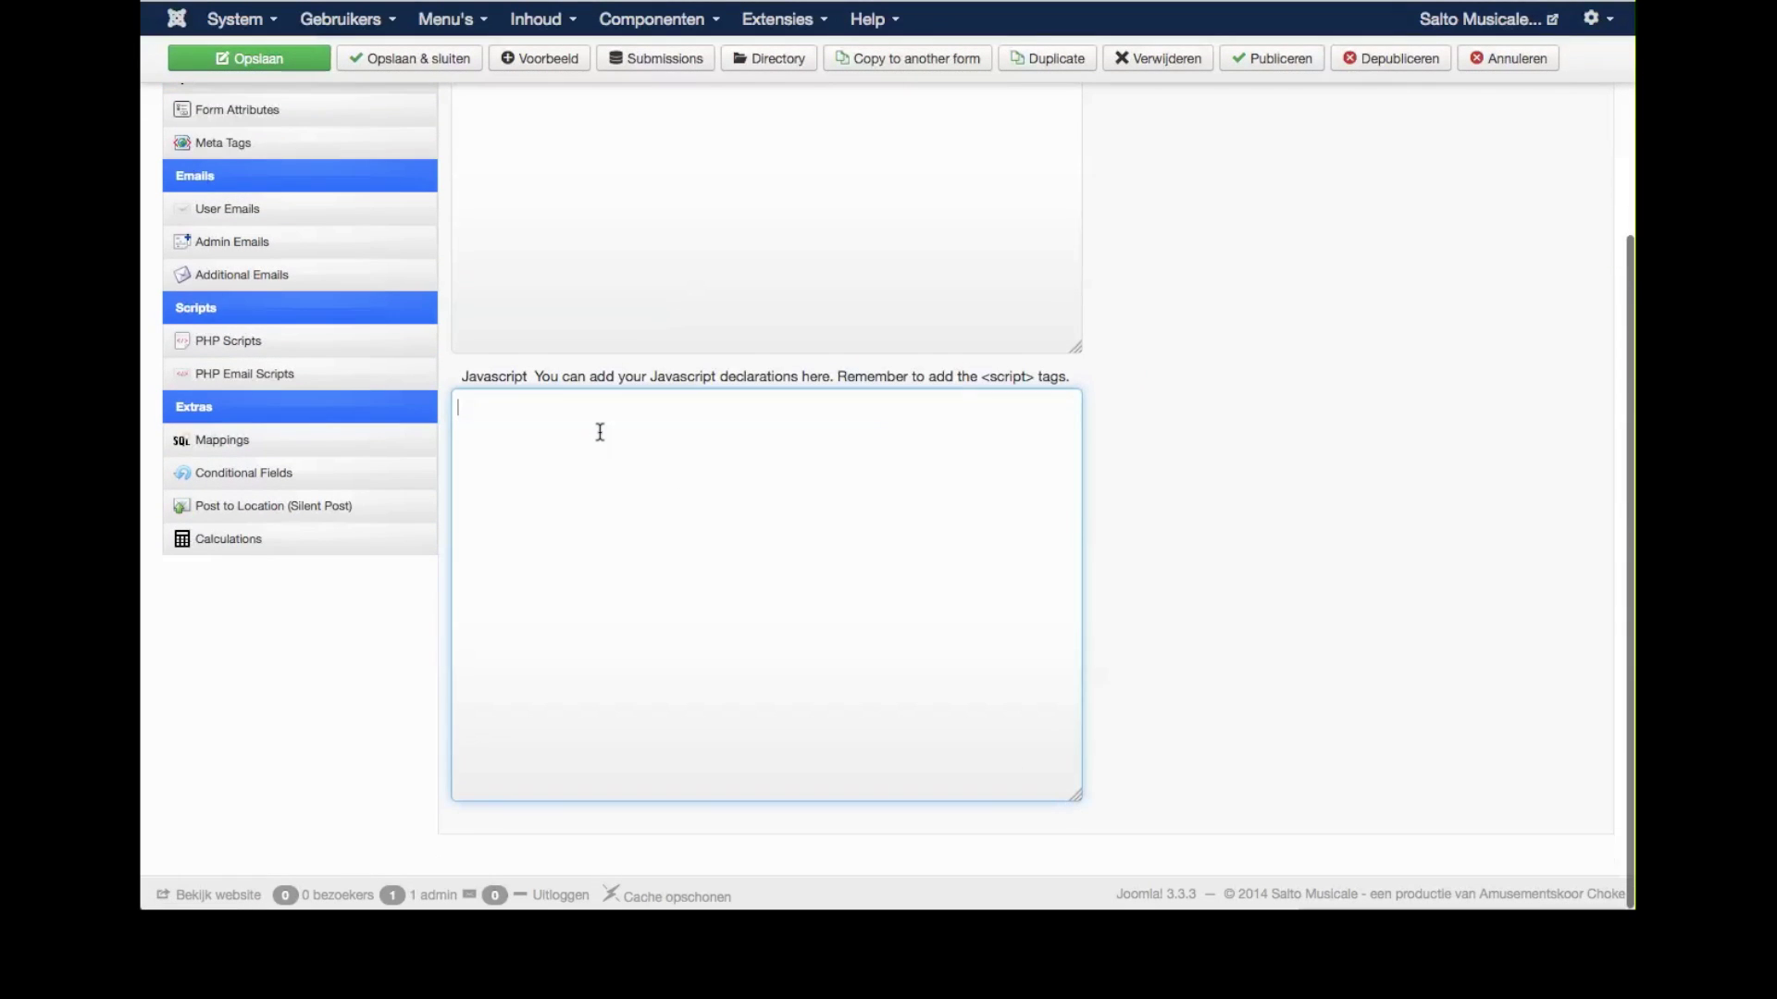
type("<s")
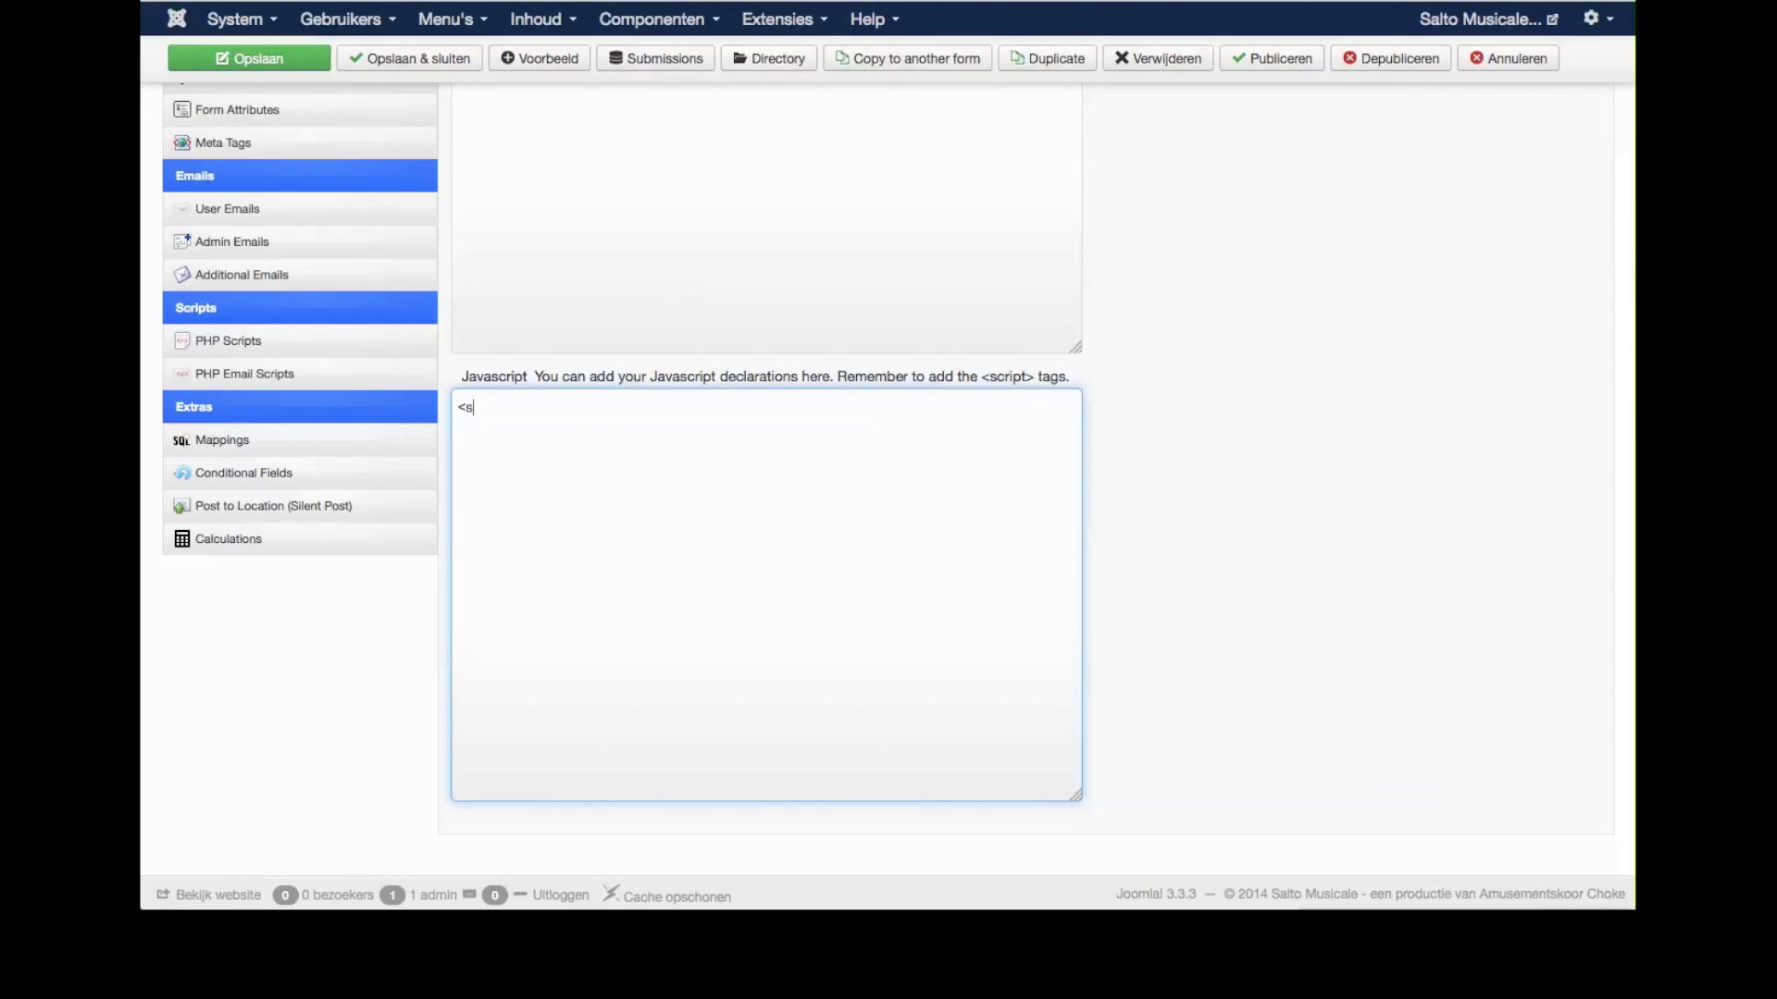
type("cript> </script>")
key("Return")
type("$('gener")
key("BackSpace")
key("BackSpace")
key("BackSpace")
key("BackSpace")
type("#gender').val();")
left_click(457, 427)
type("gender =")
key("Return")
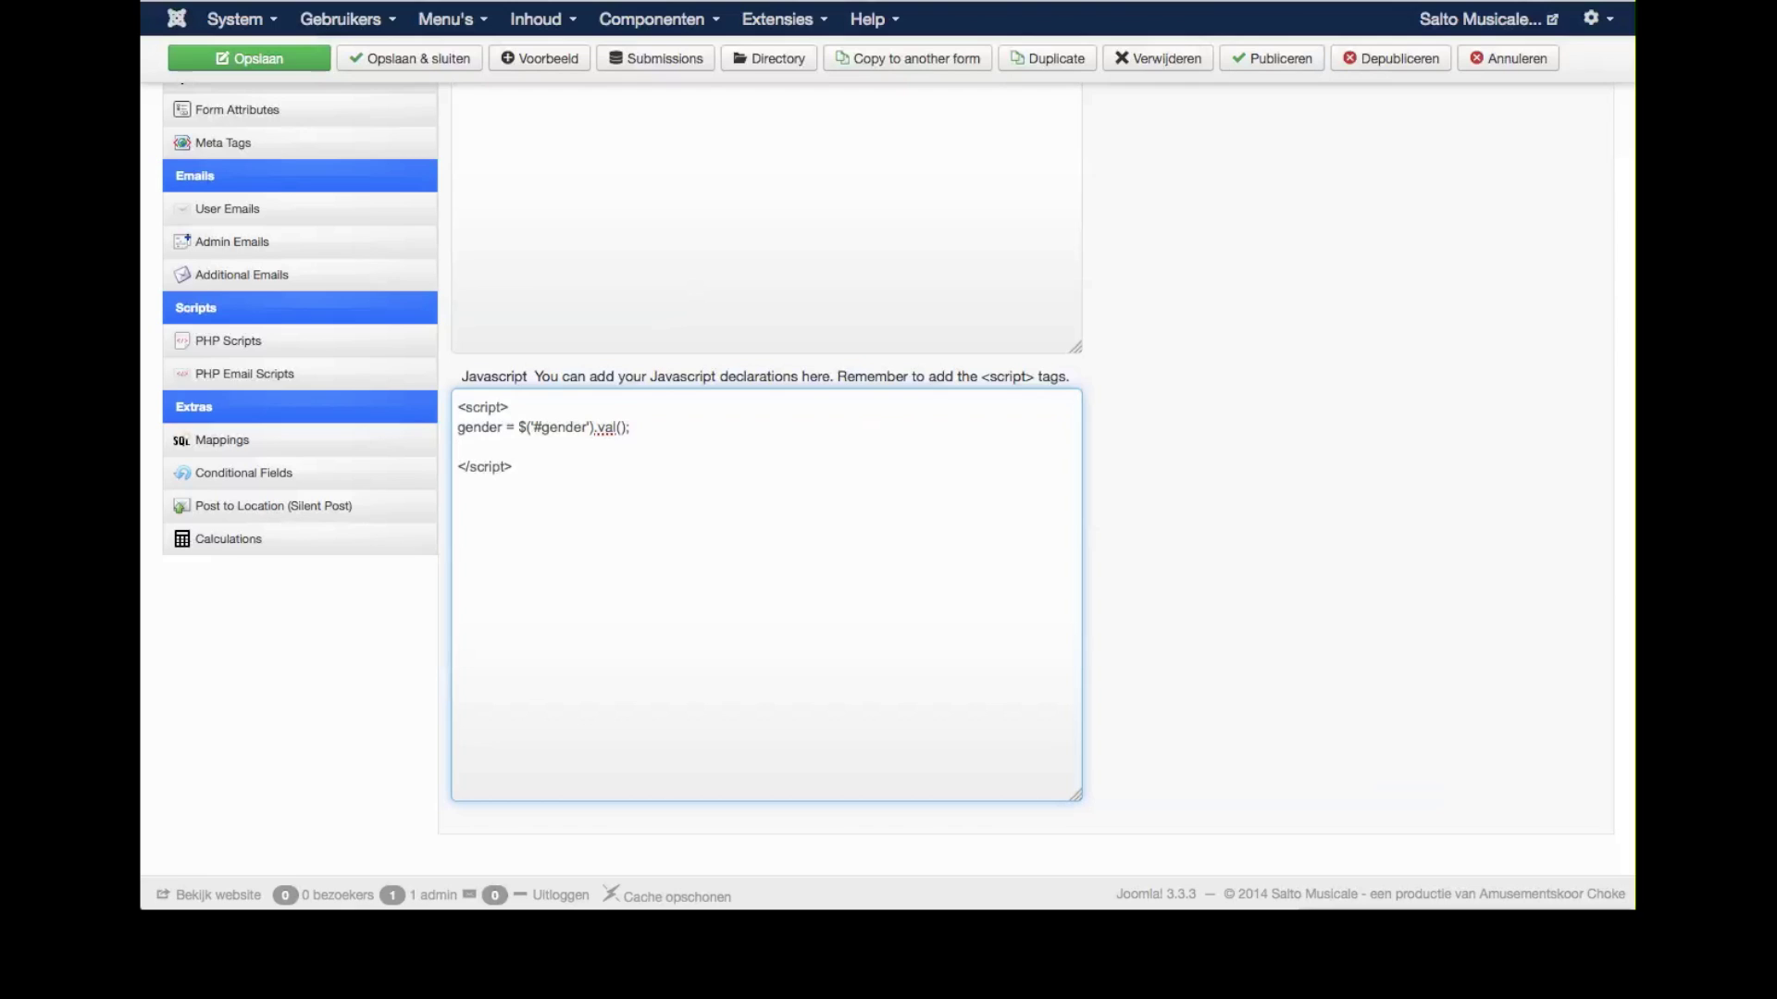
type("$('")
key("super+v")
type("').val")
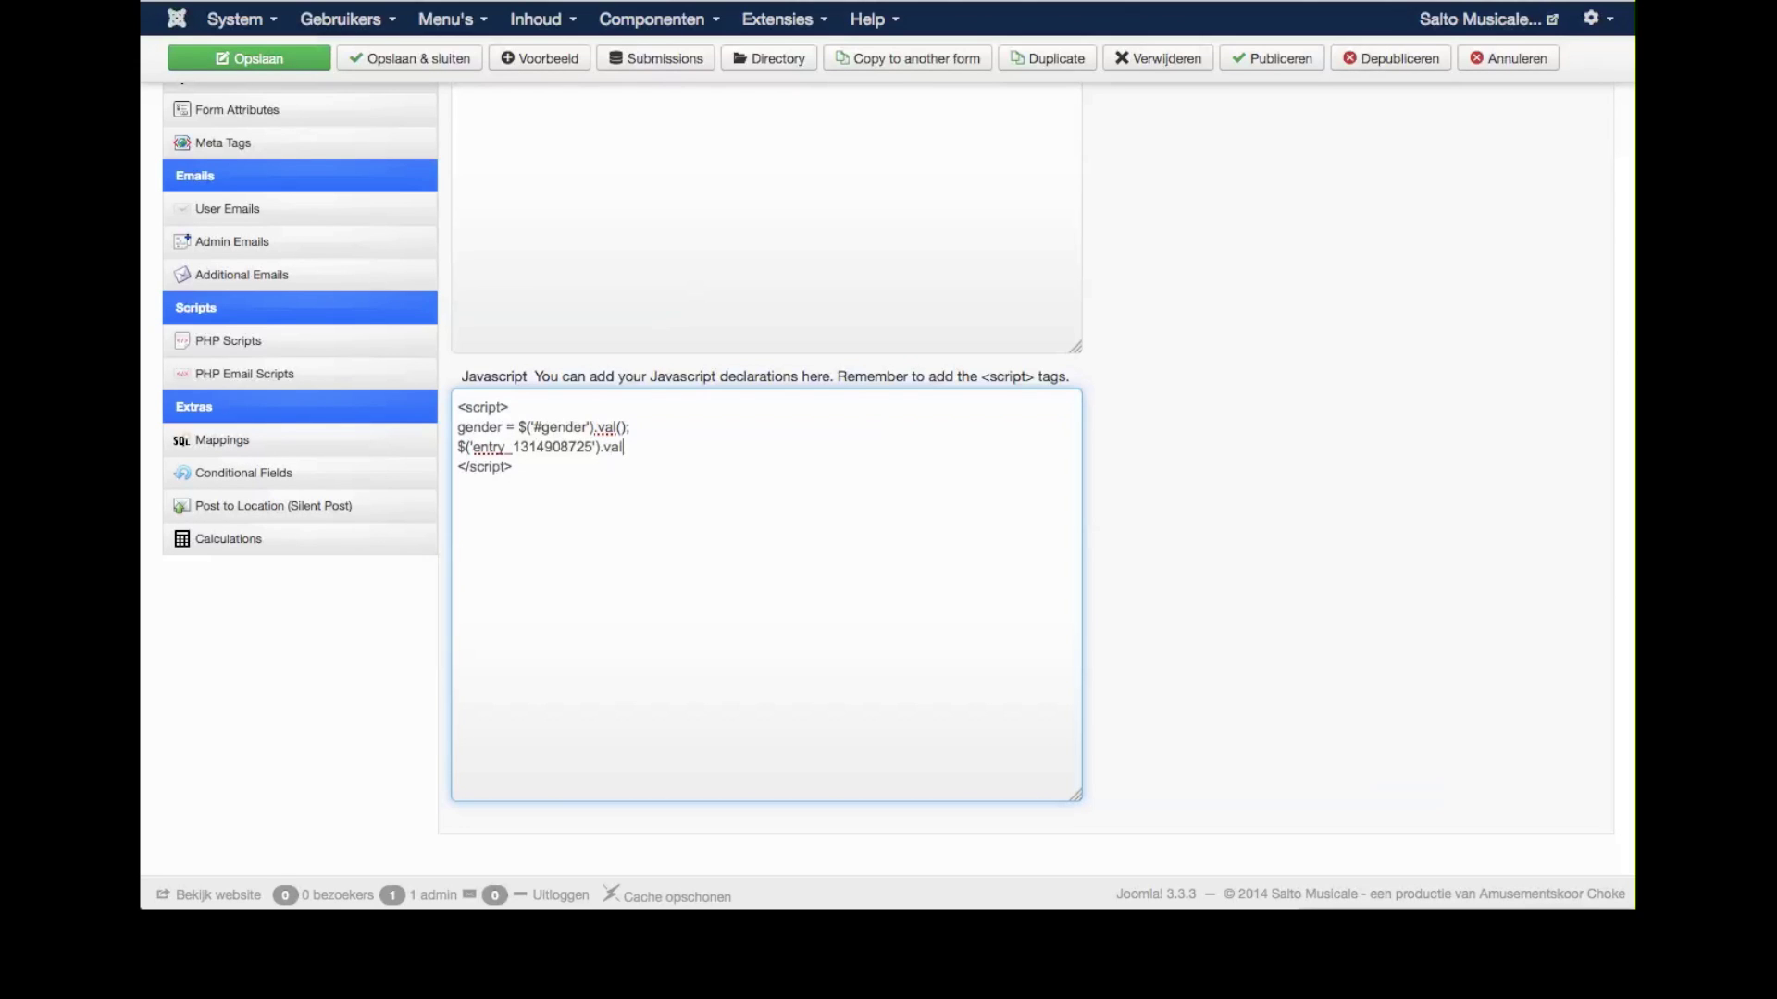
type("(gender);")
scroll(814, 310, "up", 3)
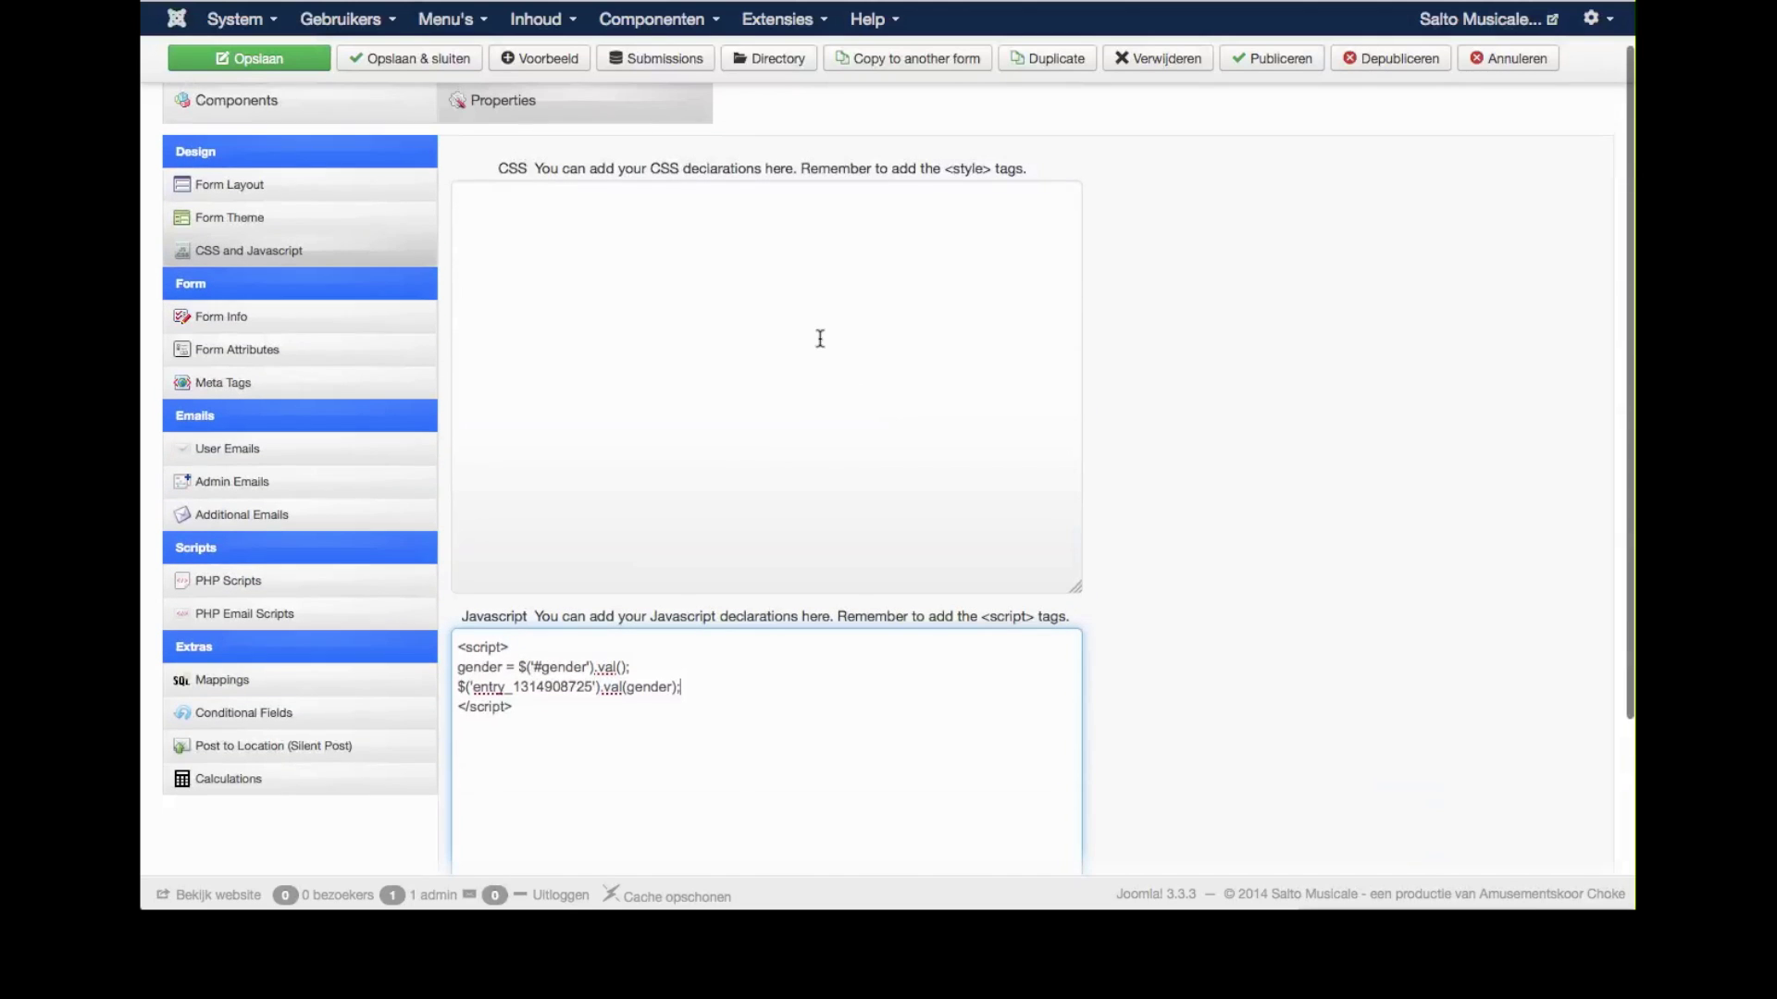
left_click(305, 61)
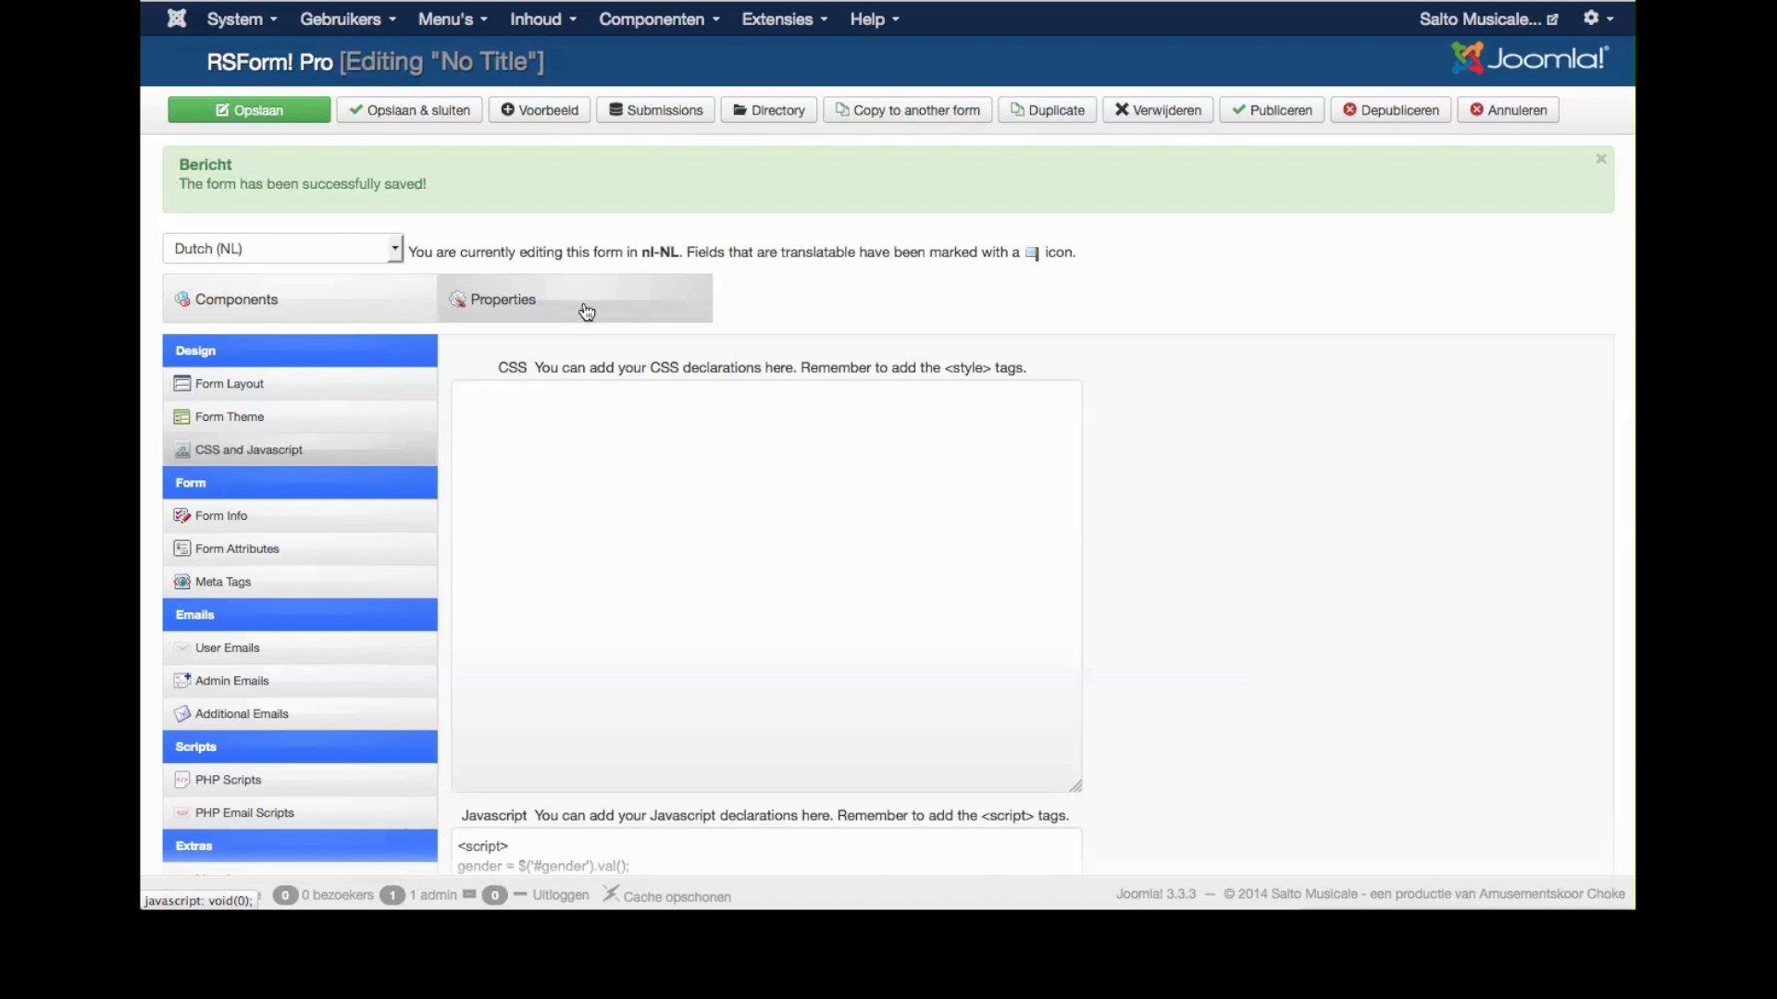
Go back to the form's components and submit a test entry on the website form with a first name and gender Female
left_click(400, 315)
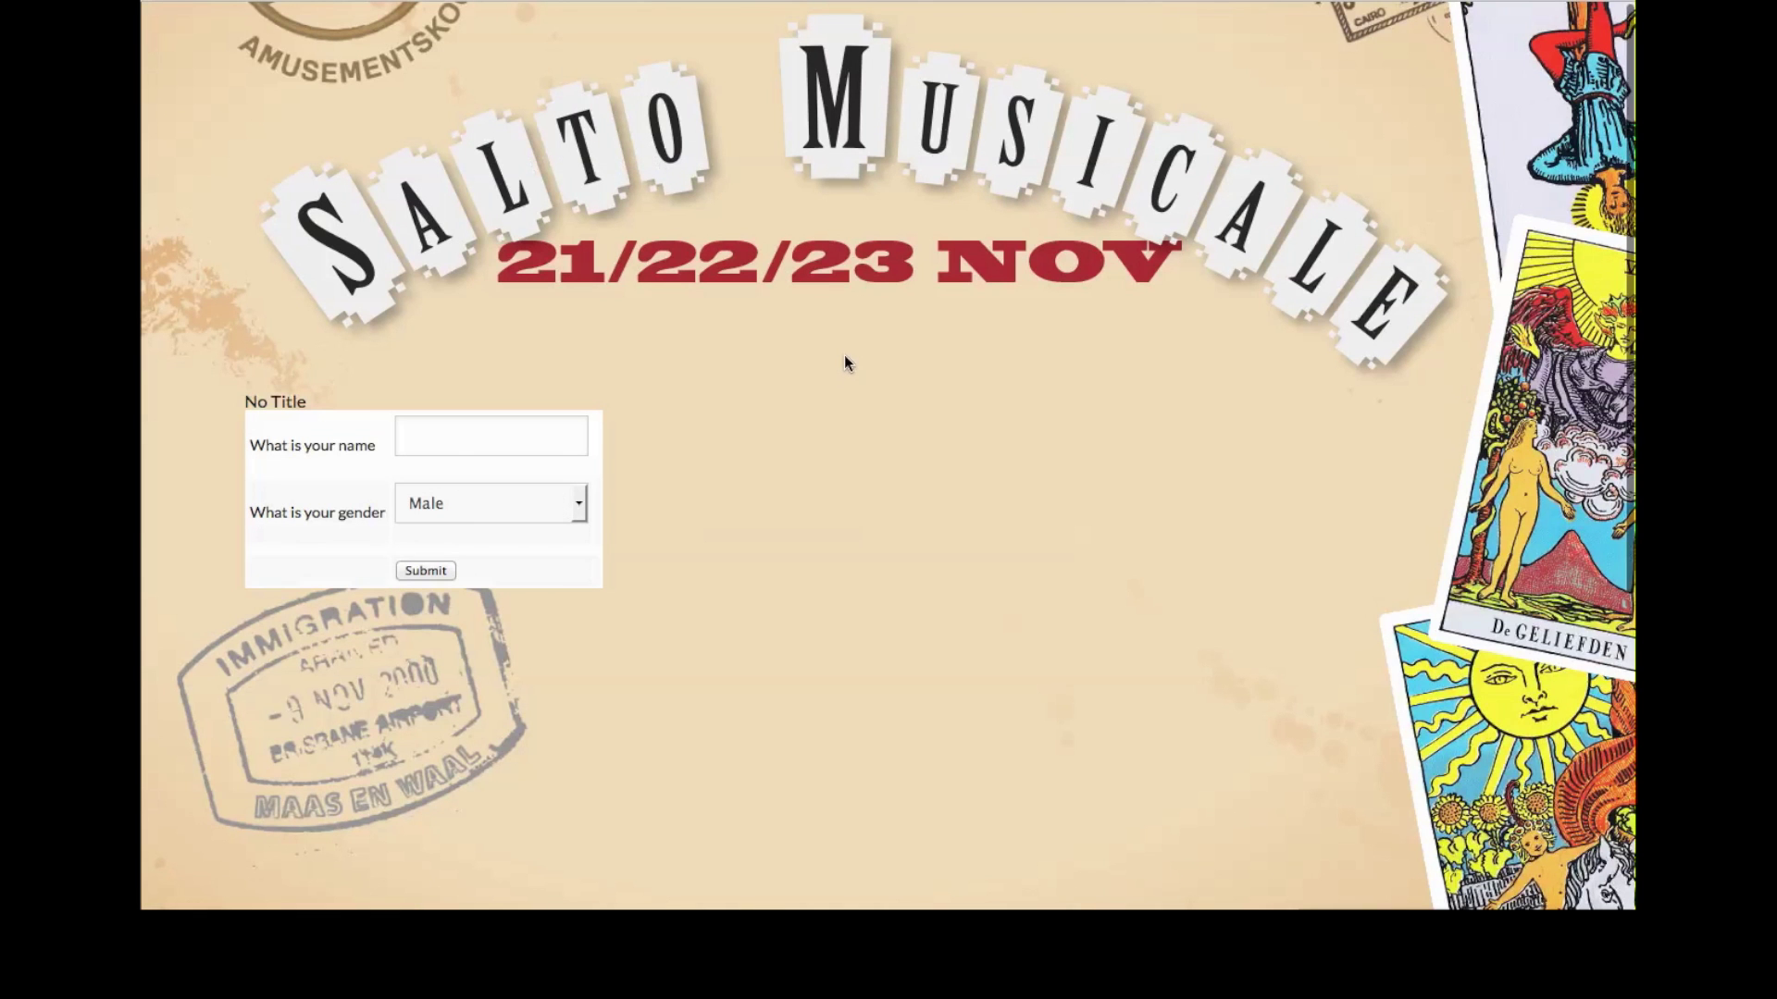
left_click(497, 423)
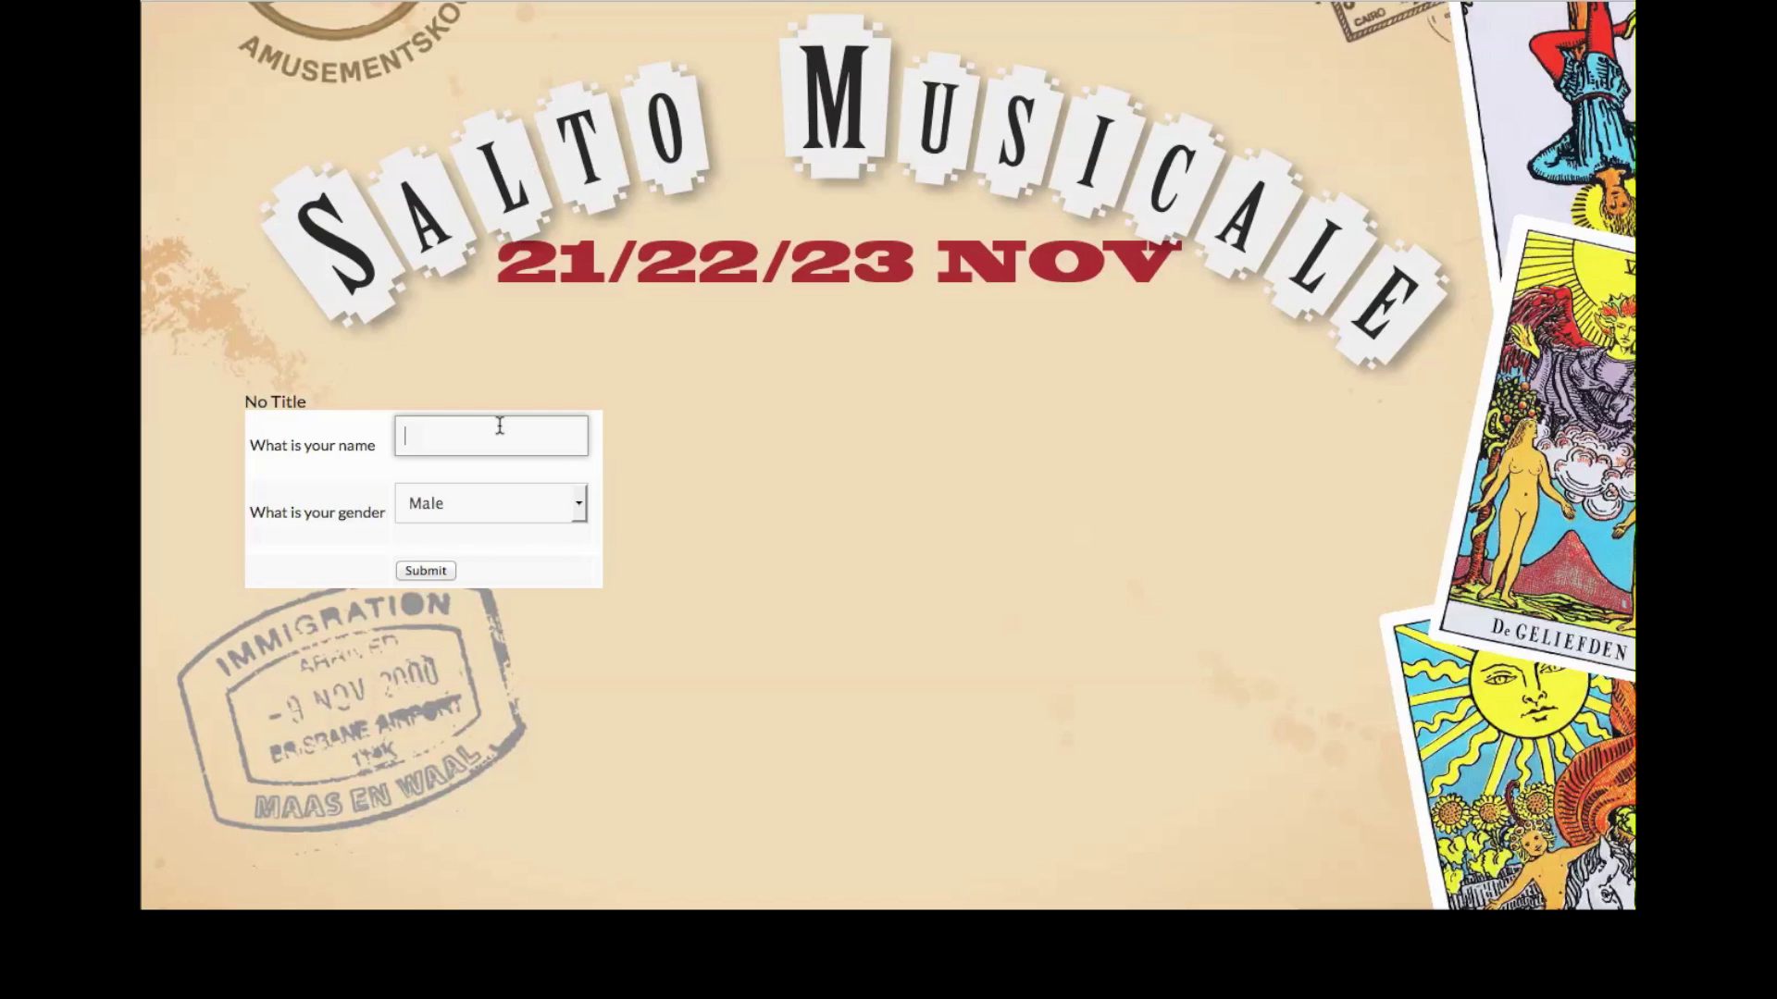
type("Manon")
key("Tab")
key("Down")
left_click(433, 570)
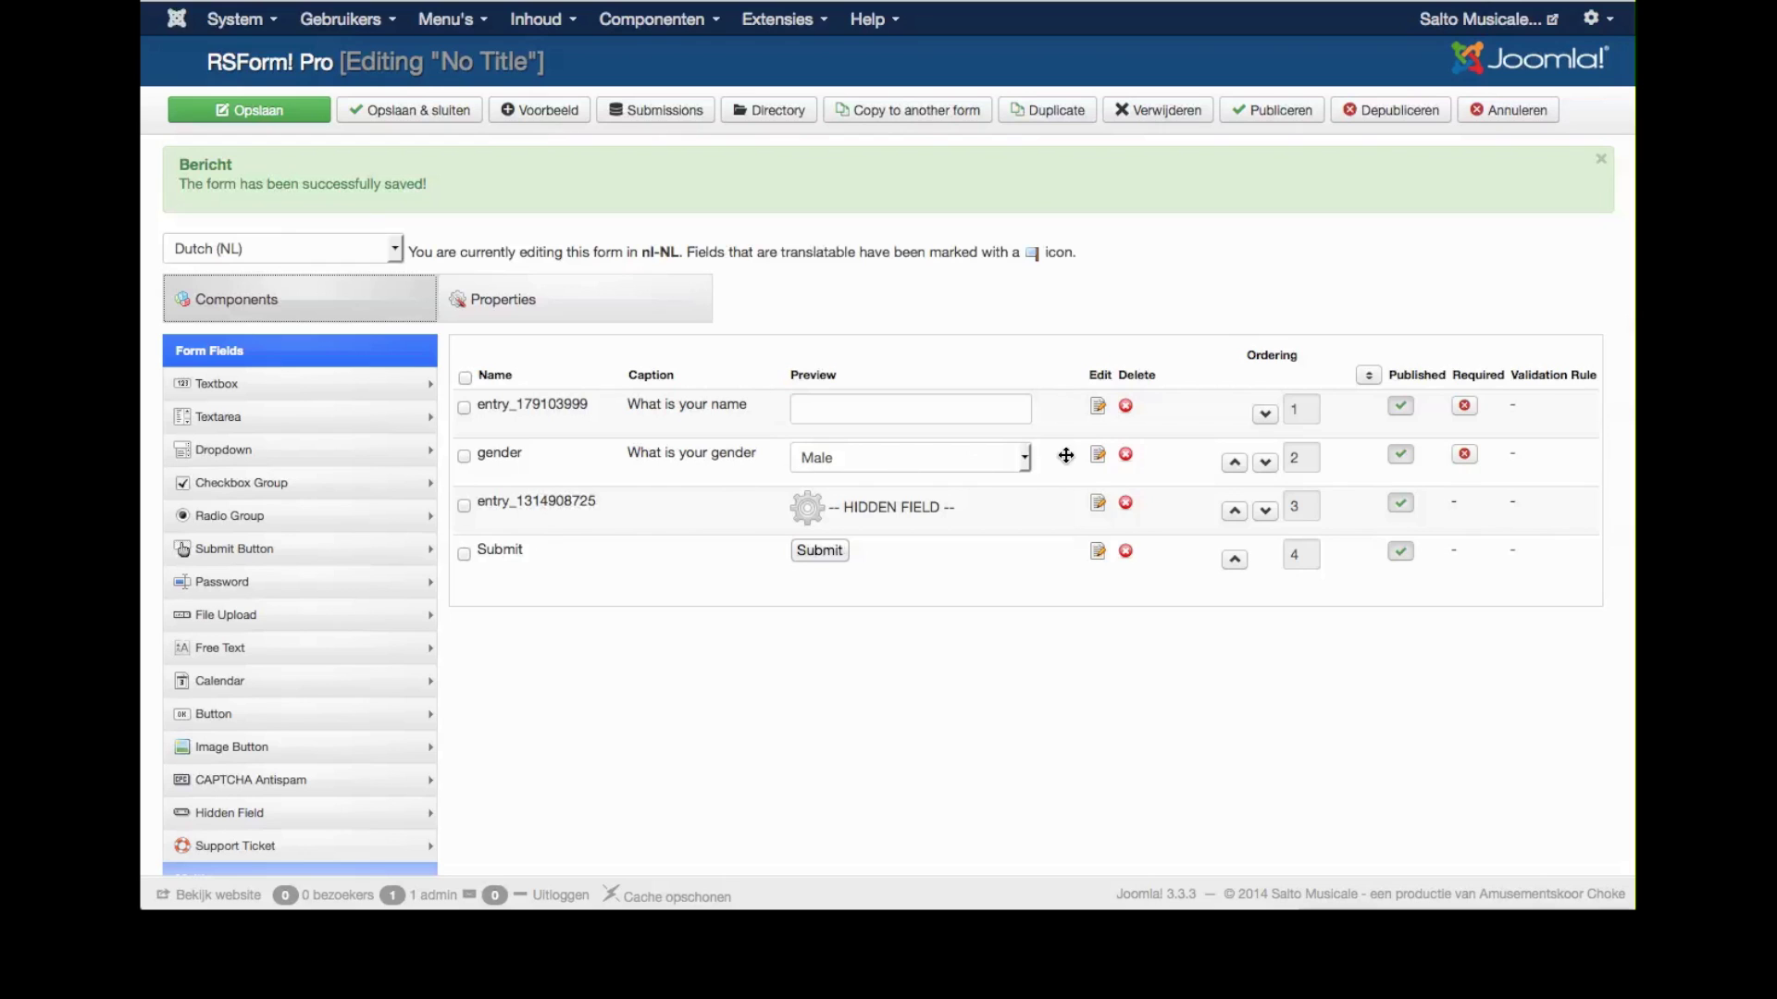
left_click(1096, 503)
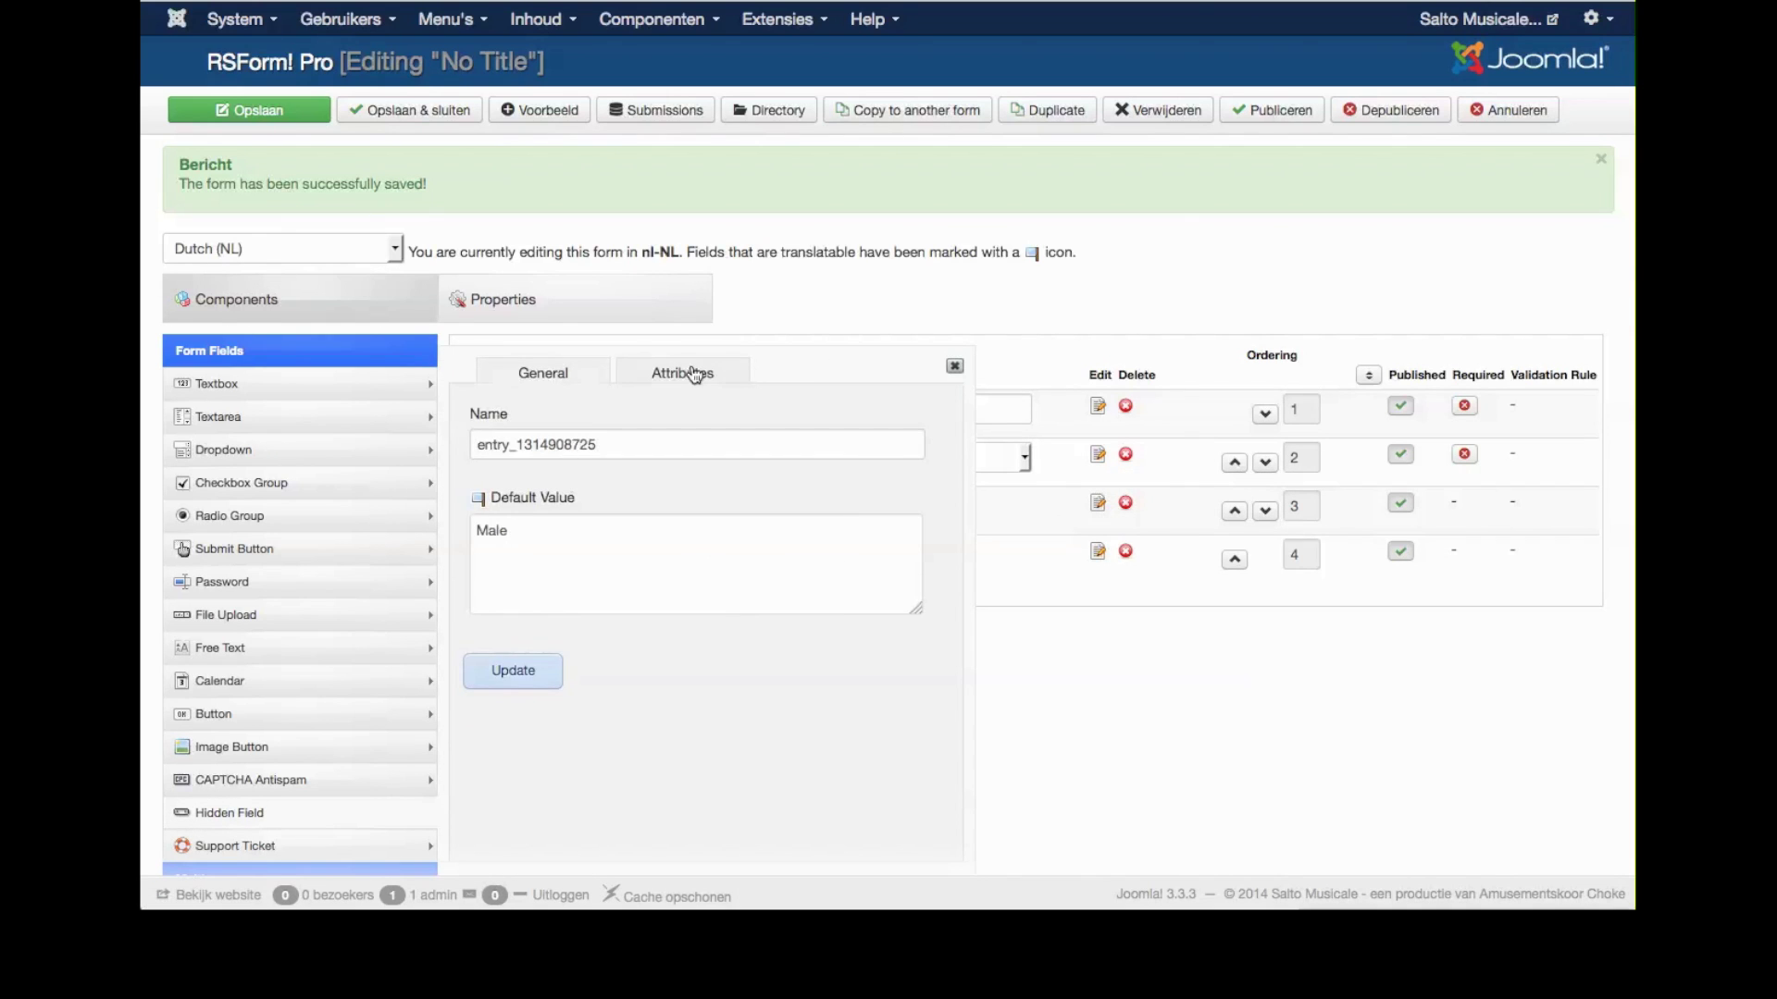
left_click(695, 373)
left_click(529, 374)
left_click(954, 366)
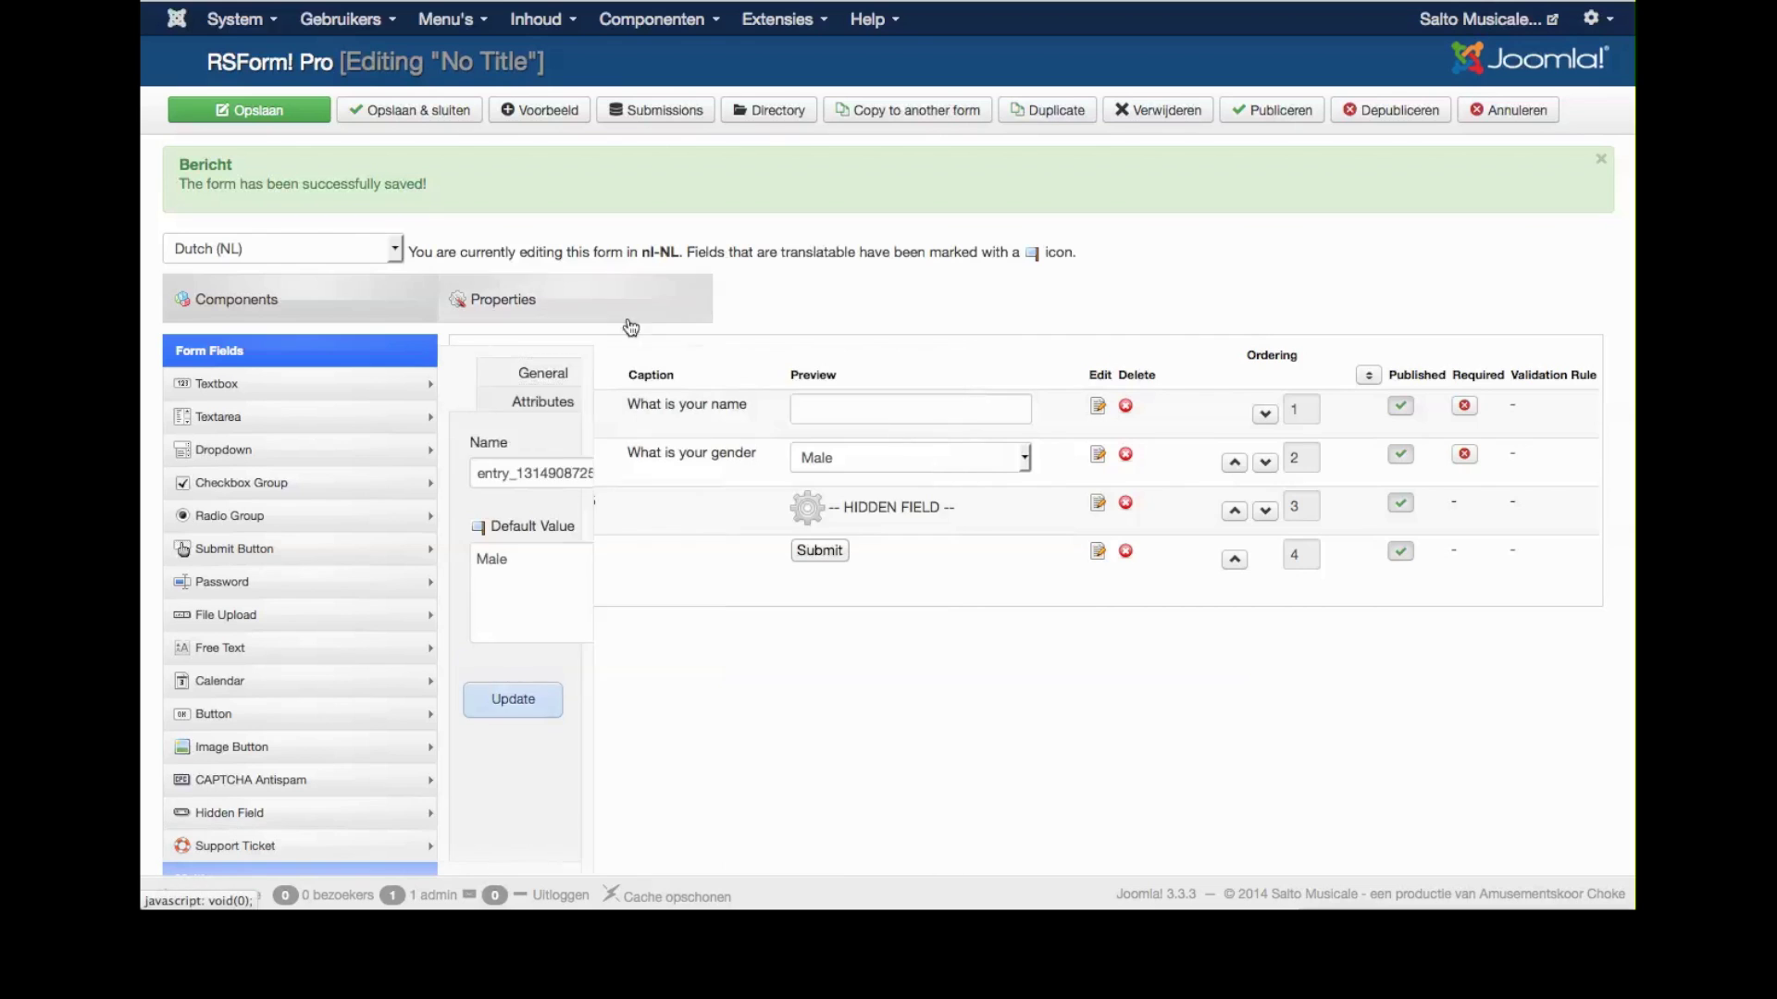
Wrap the two script lines in function fillgoogle() { }; and save the form
left_click(592, 305)
scroll(333, 624, "down", 5)
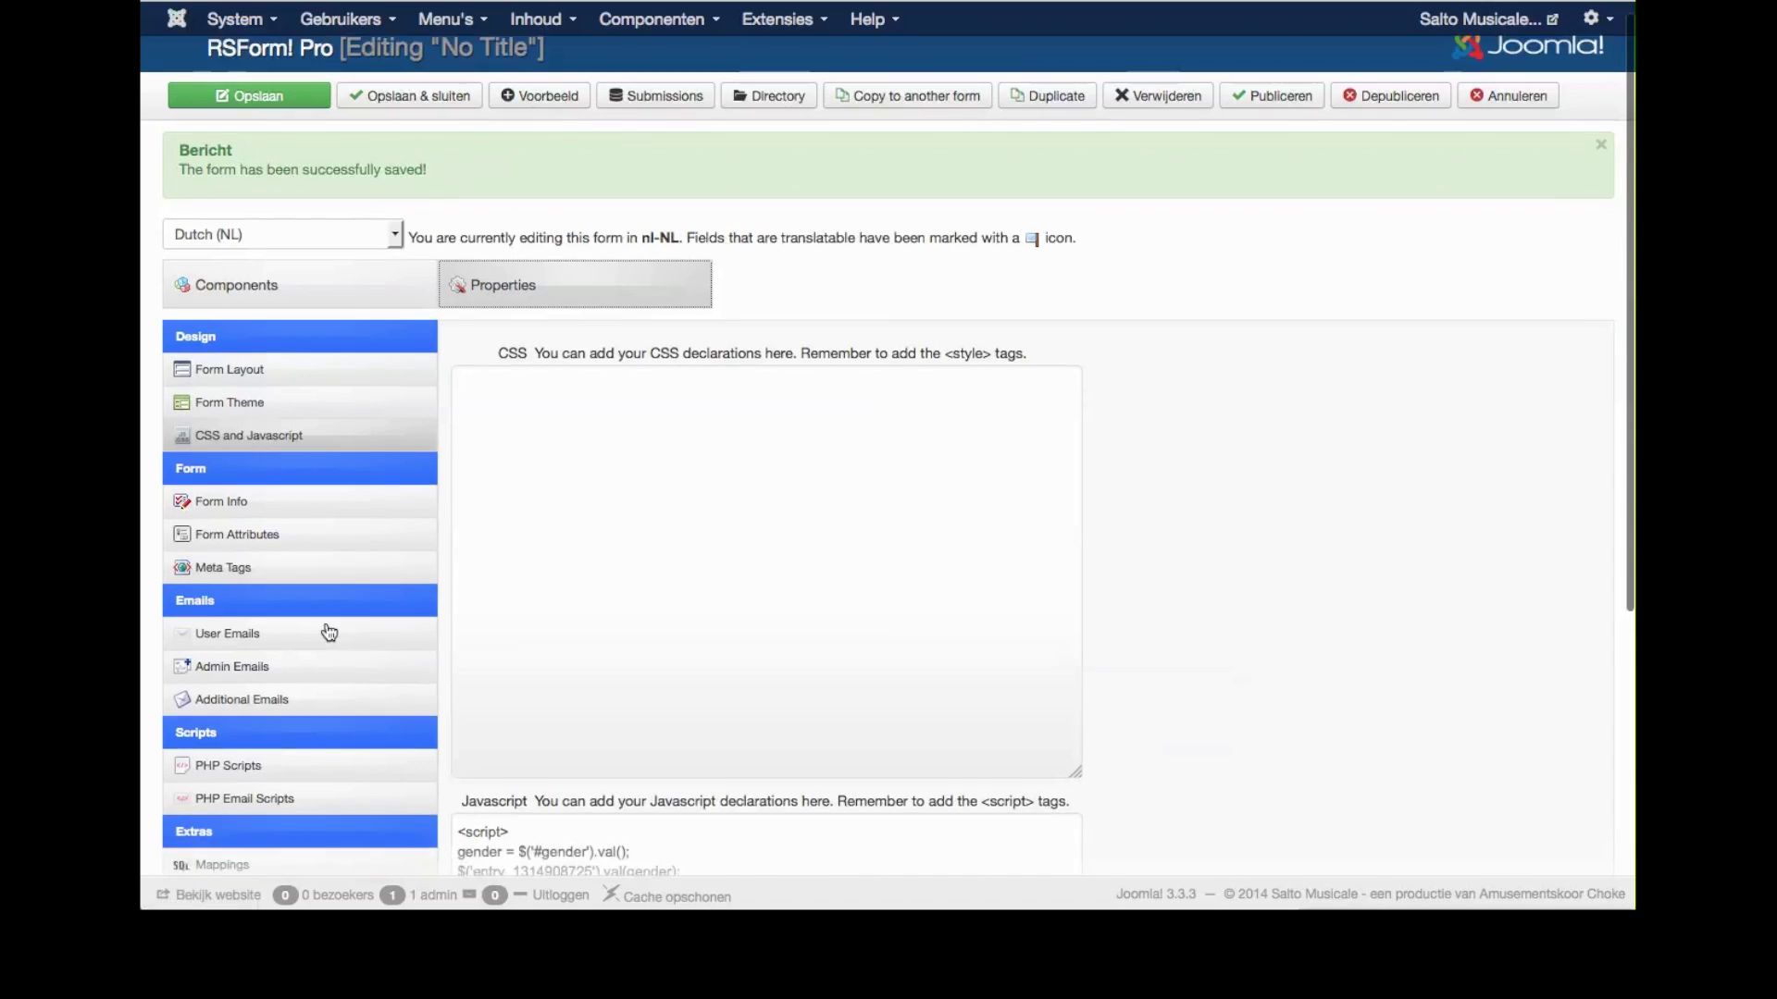
left_click(534, 474)
key("Return")
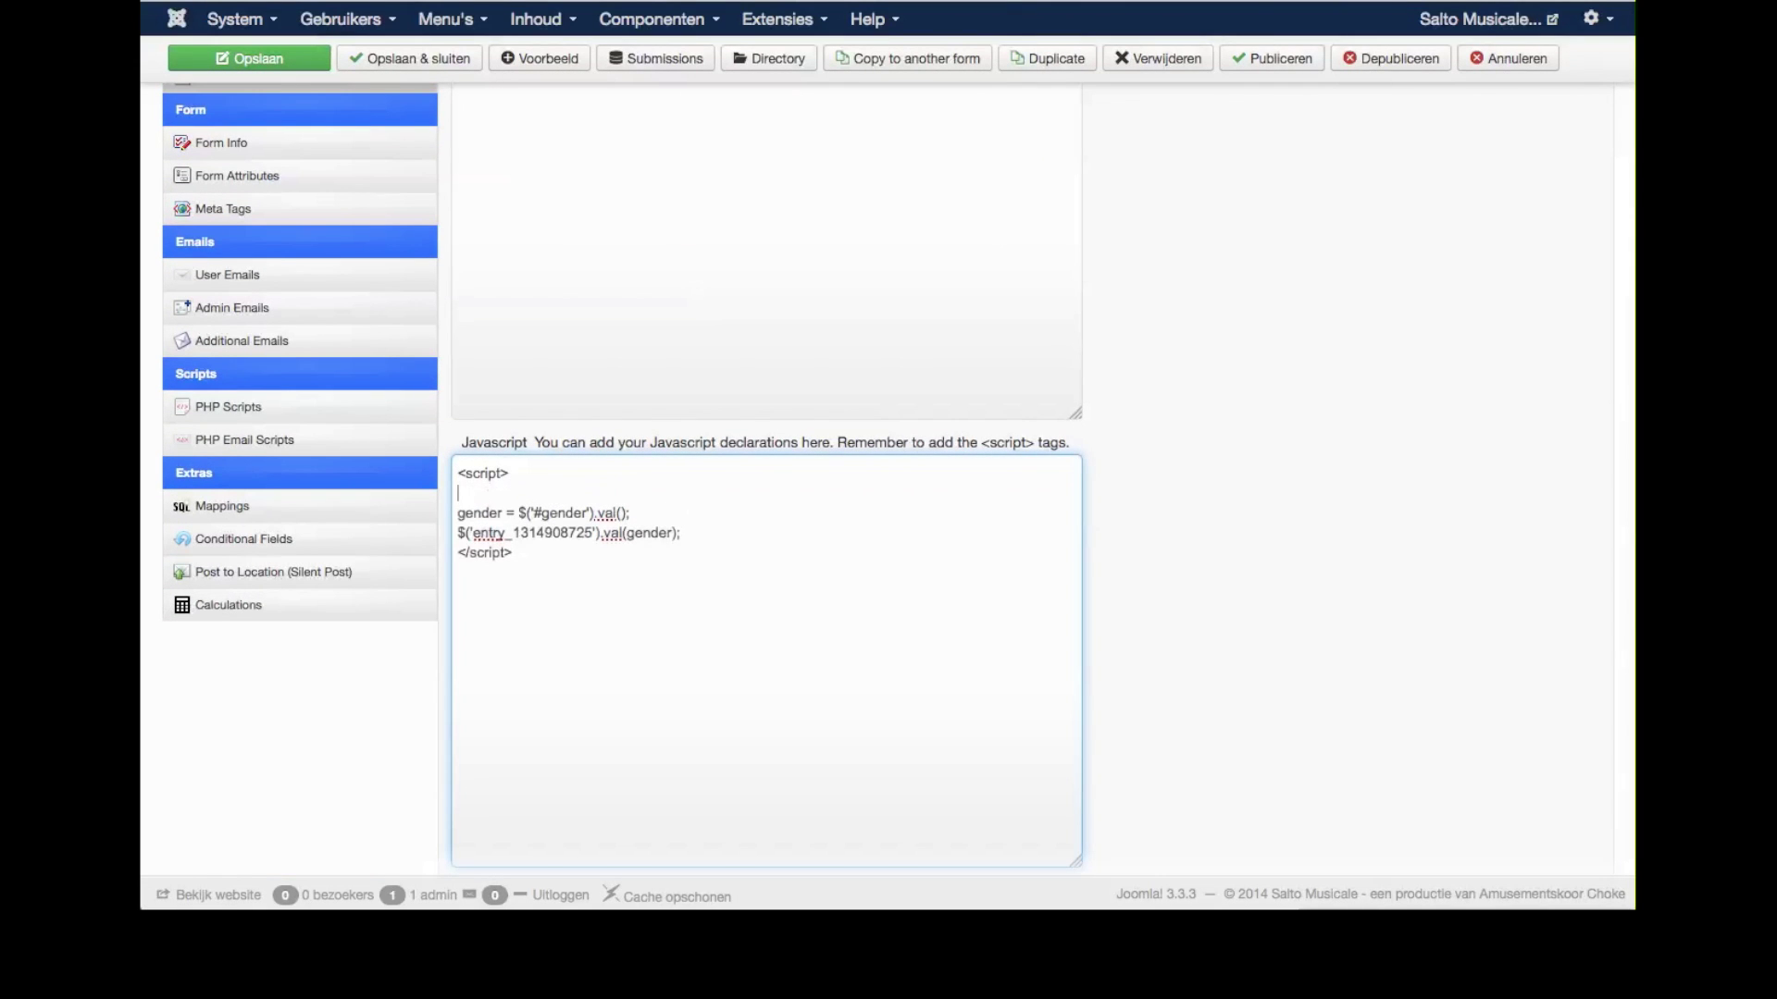
type("function fillgoogle()")
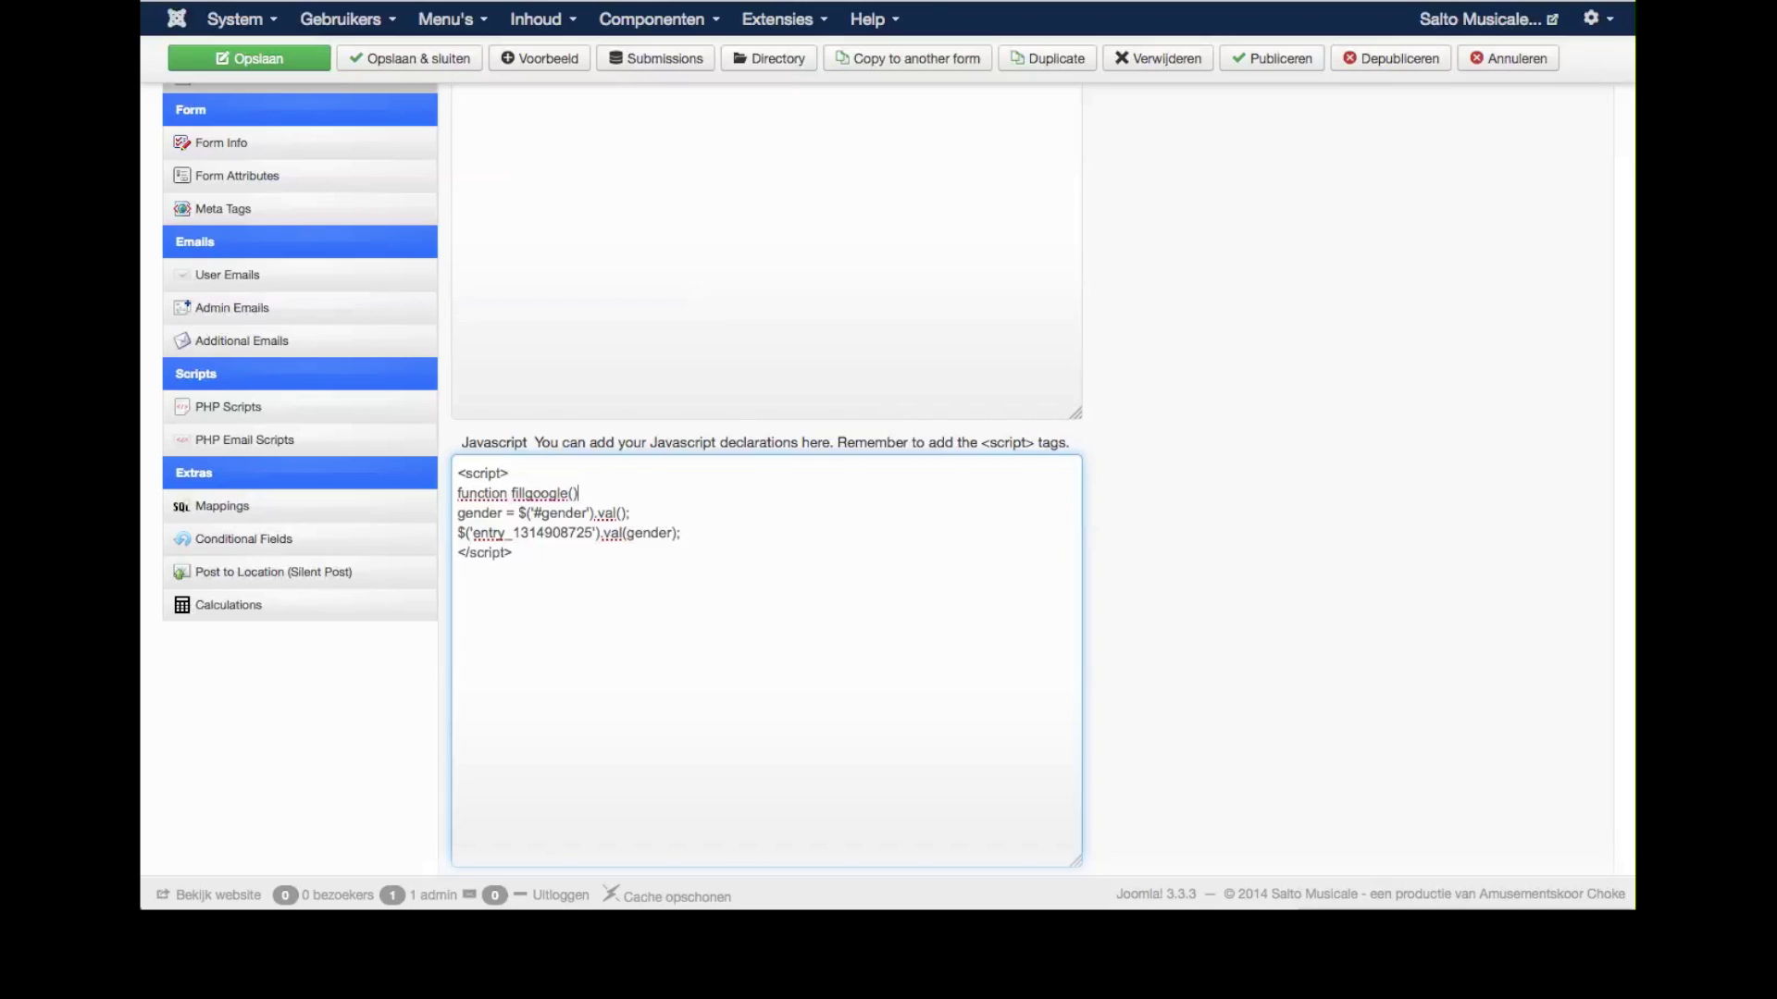
type(" {")
key("Return")
type("};")
left_click(259, 60)
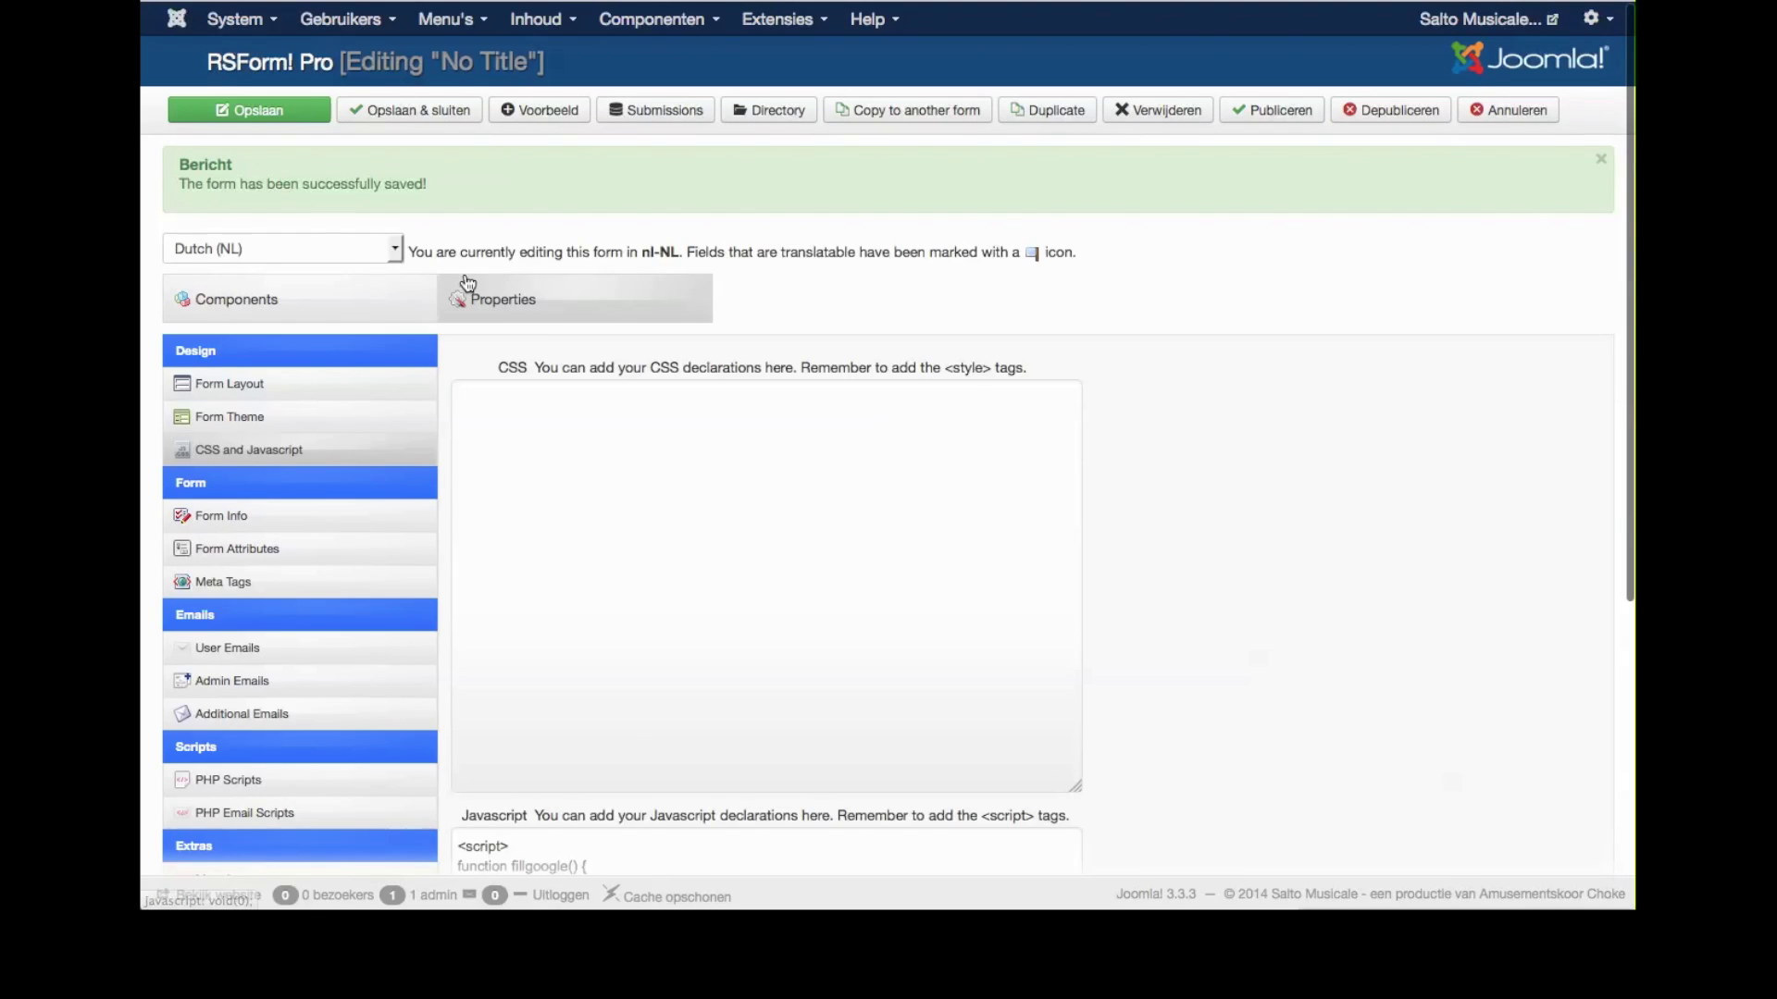
Check the validations and additional attributes of the gender dropdown
left_click(547, 313)
left_click(369, 309)
scroll(603, 470, "down", 3)
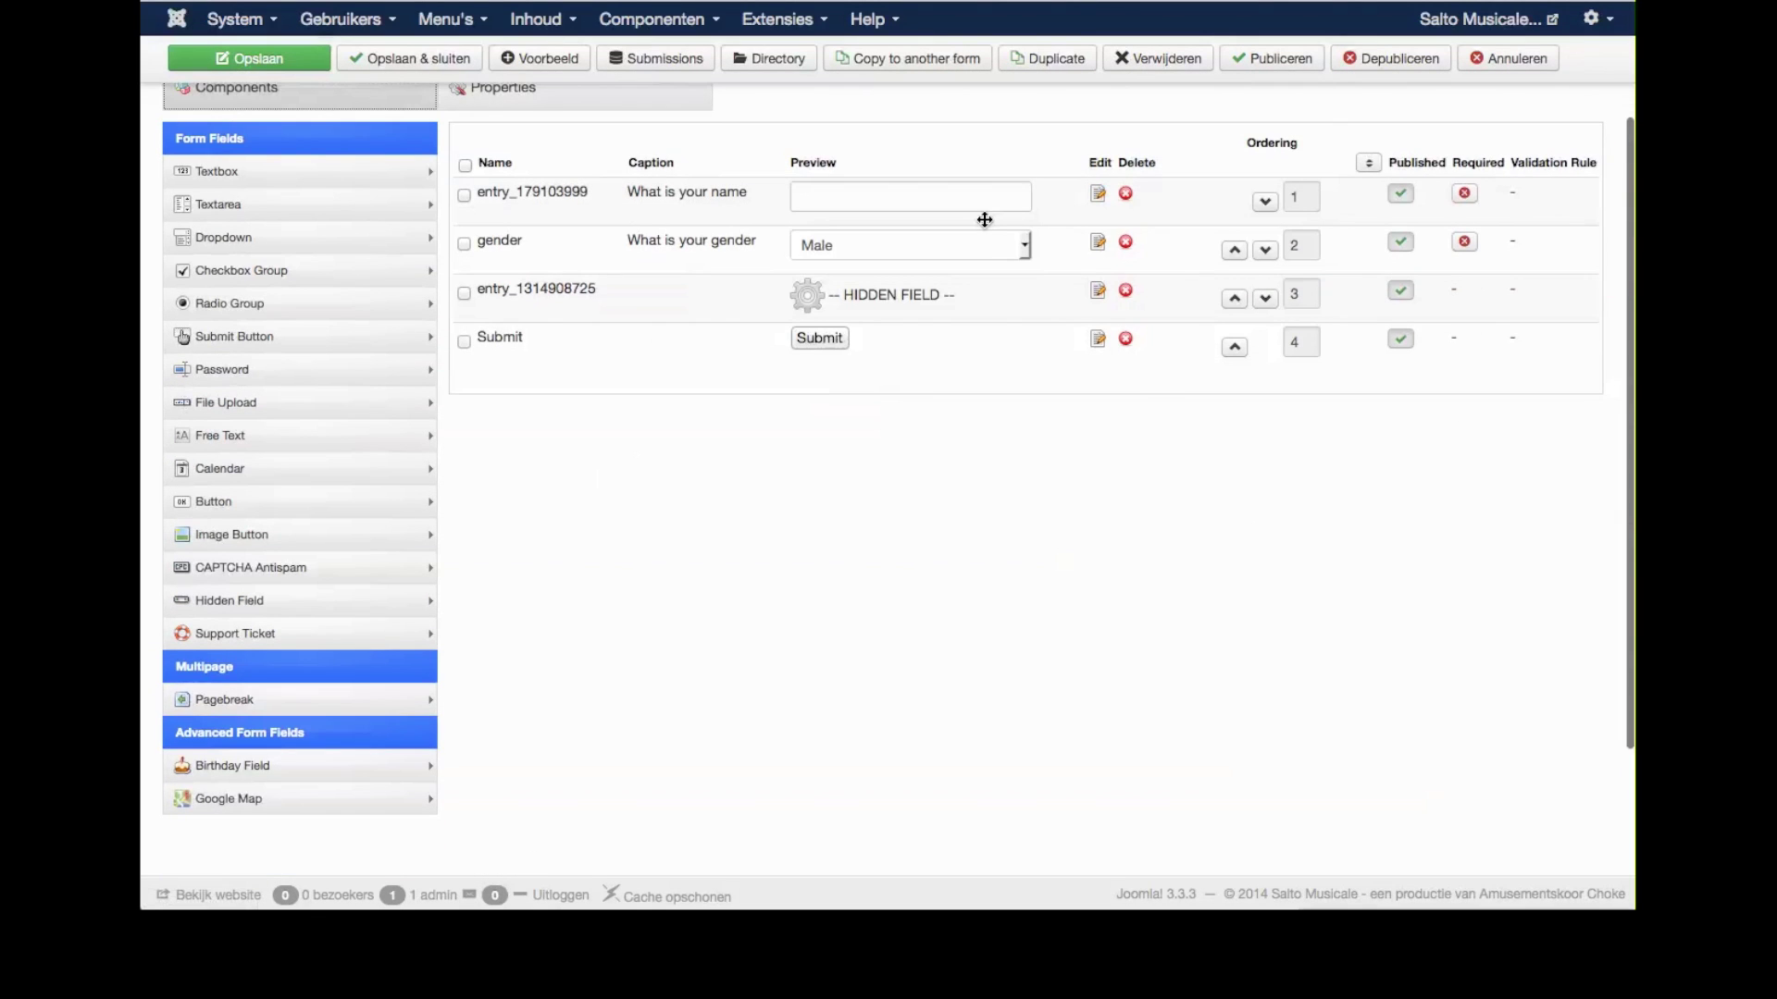
left_click(1099, 244)
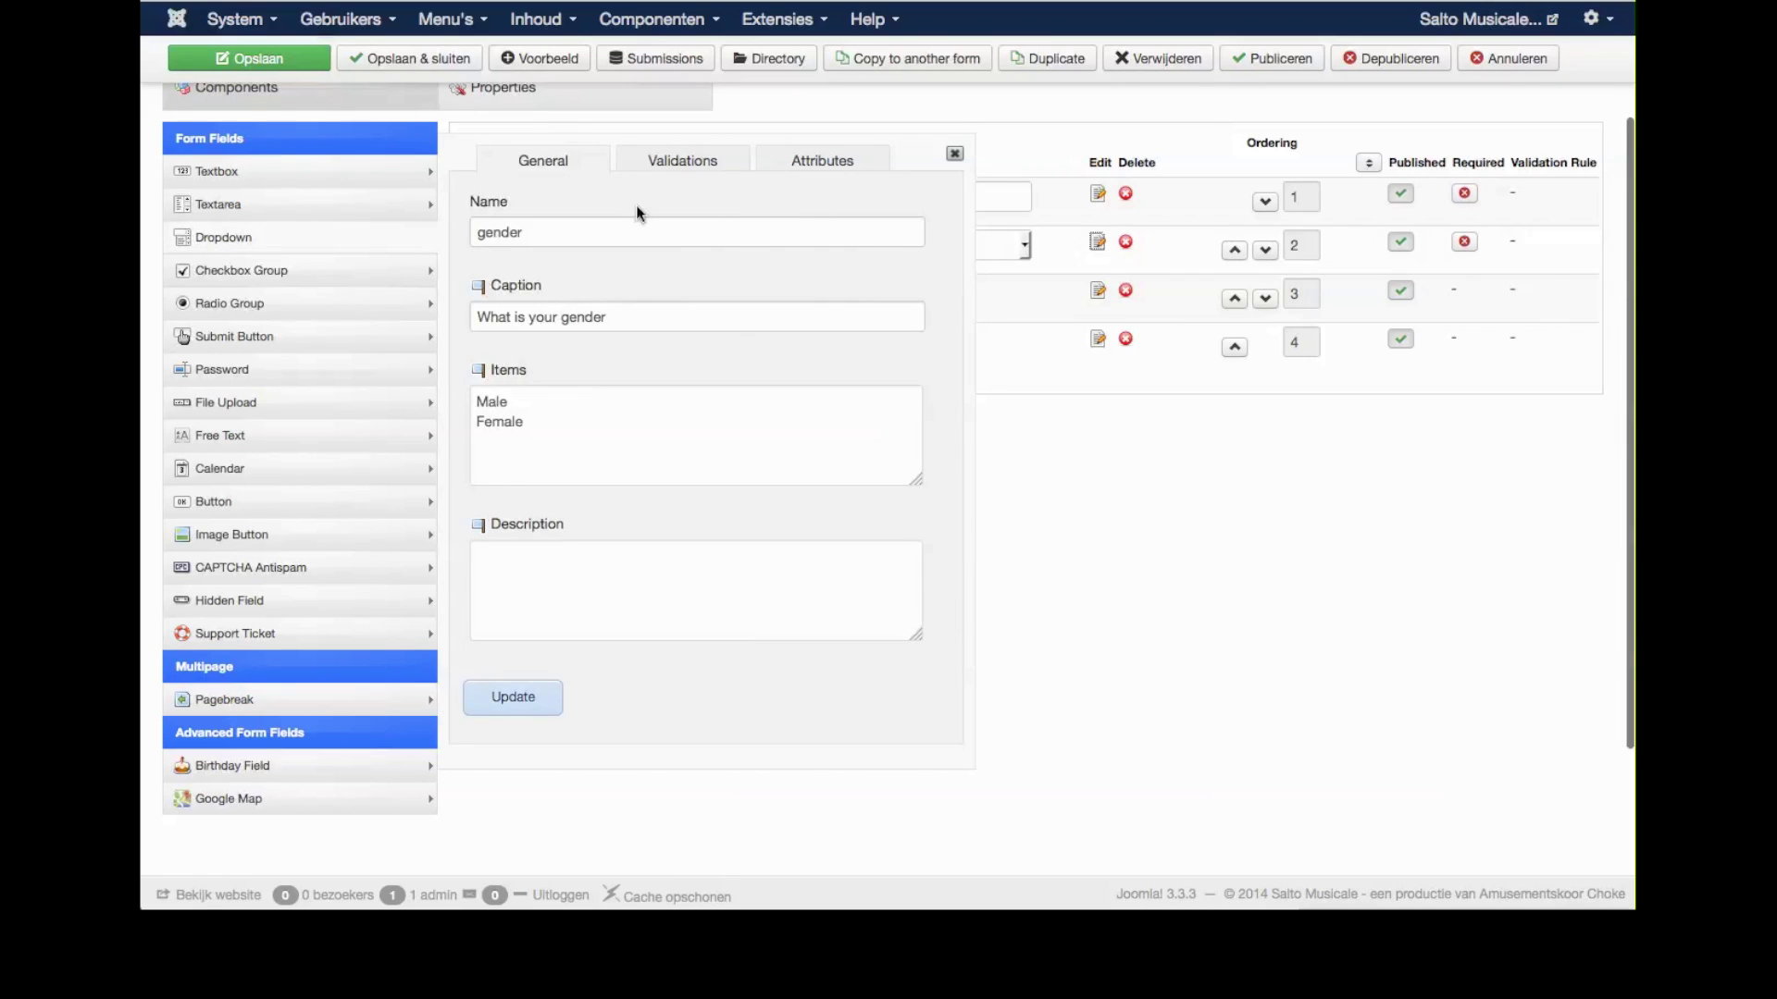
left_click(689, 163)
left_click(815, 167)
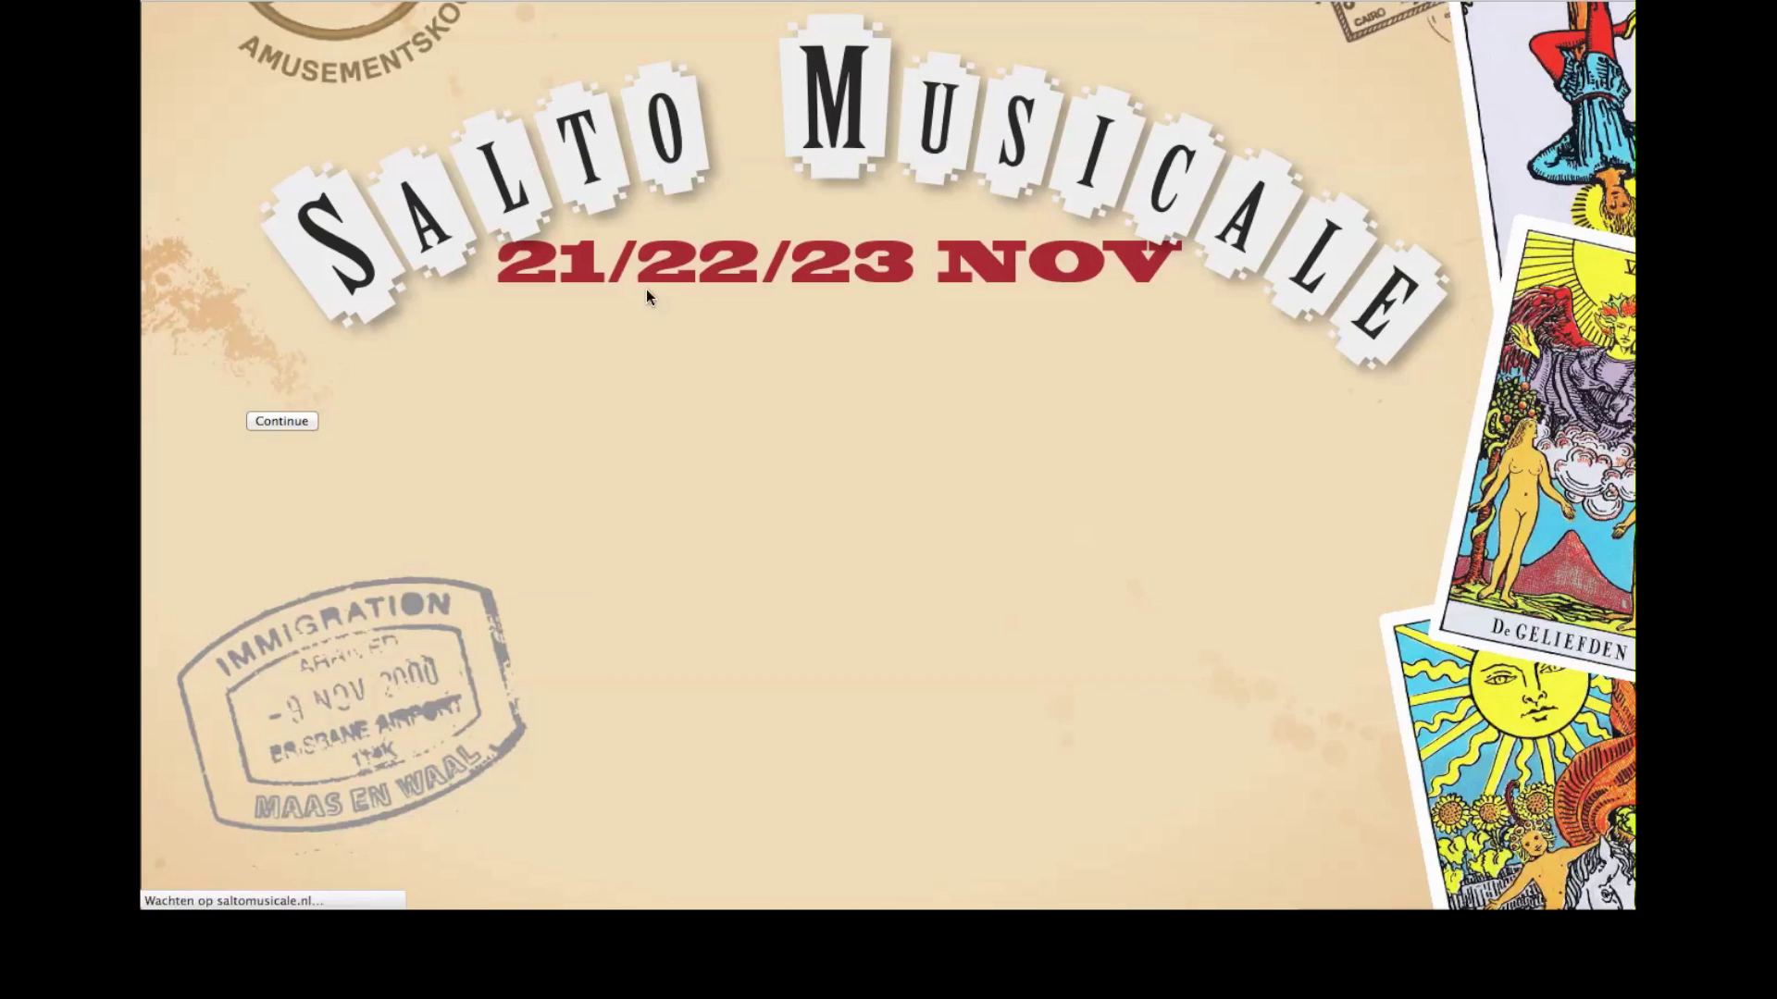
Submit another website test entry with a different first name and gender Female, and return to the form's CSS and Javascript settings
left_click(468, 435)
type("Evi")
left_click(491, 503)
key("Down")
left_click(426, 571)
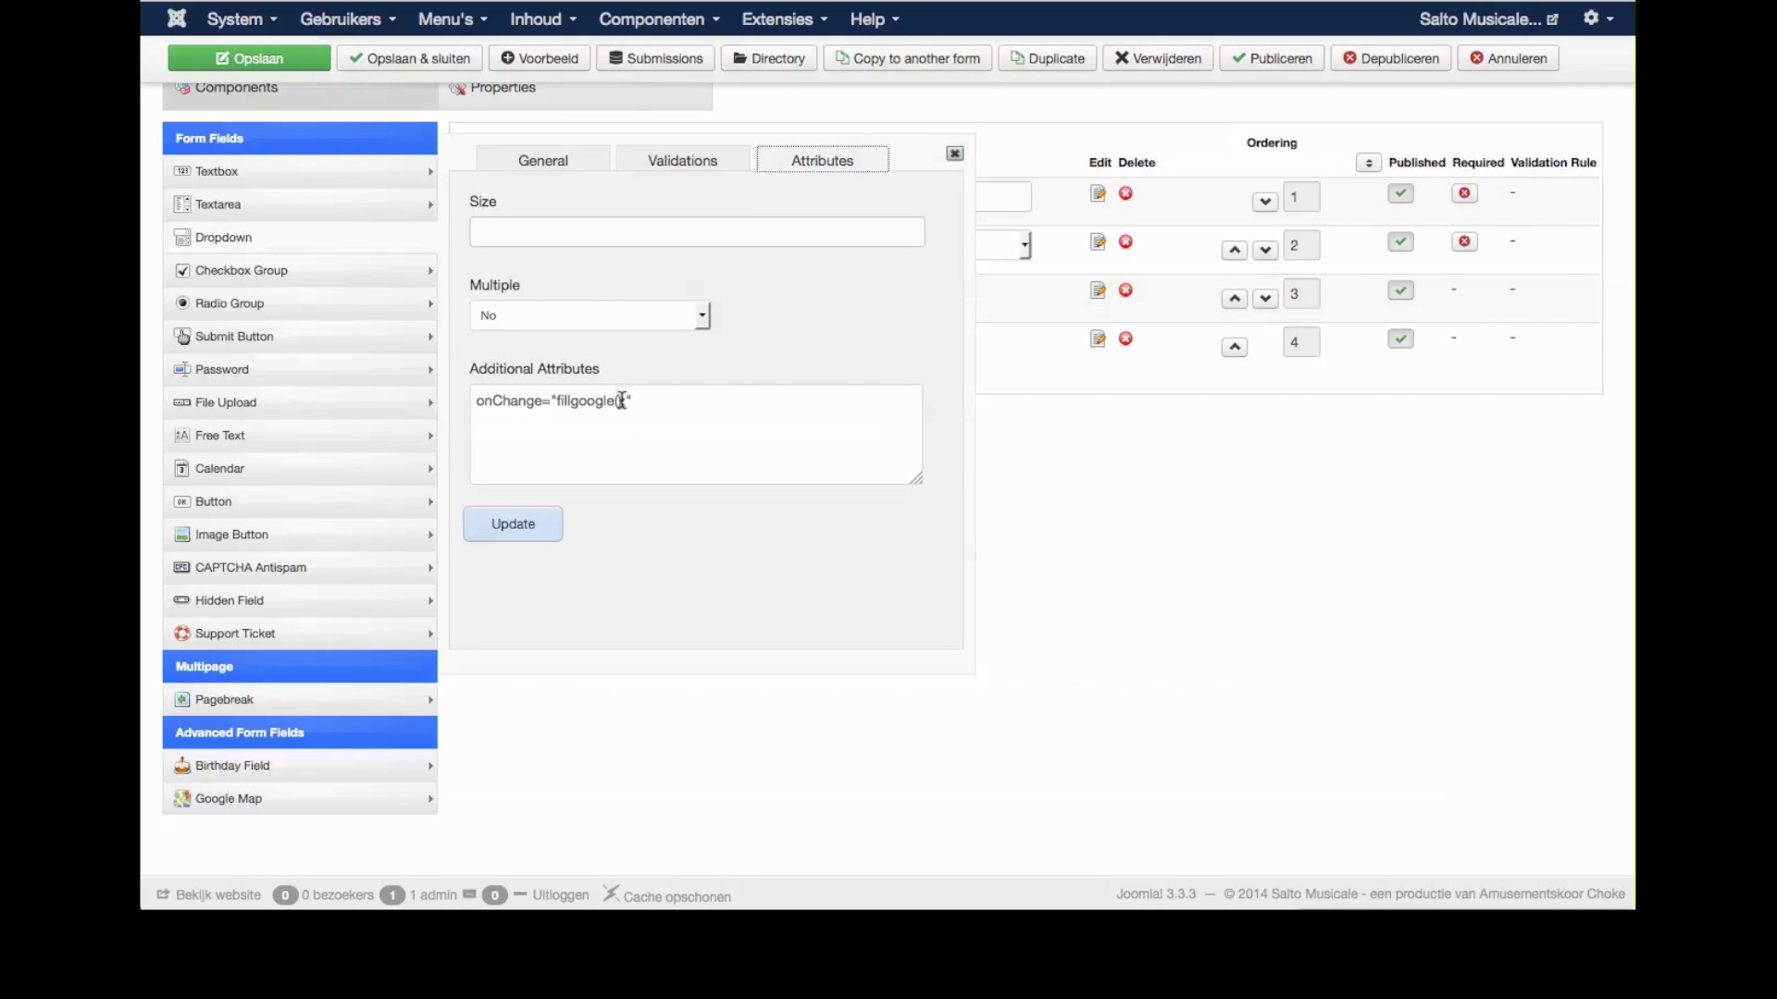
left_click(546, 111)
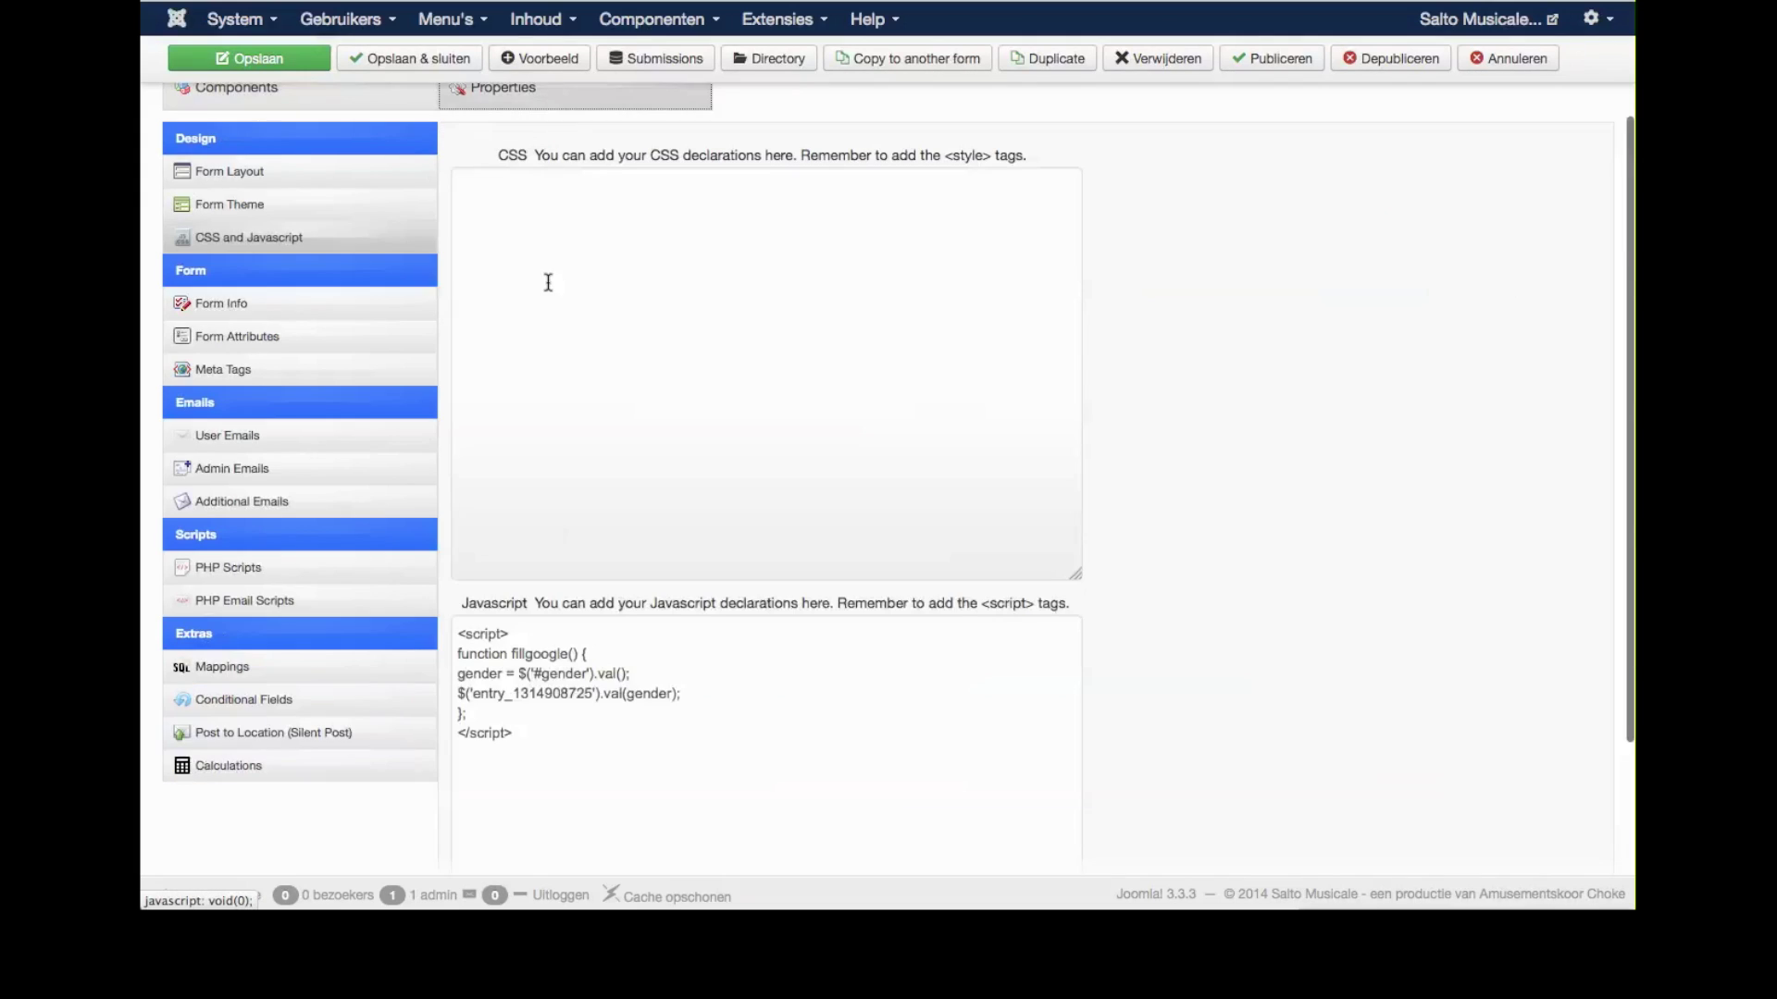
left_click(597, 652)
key("Return")
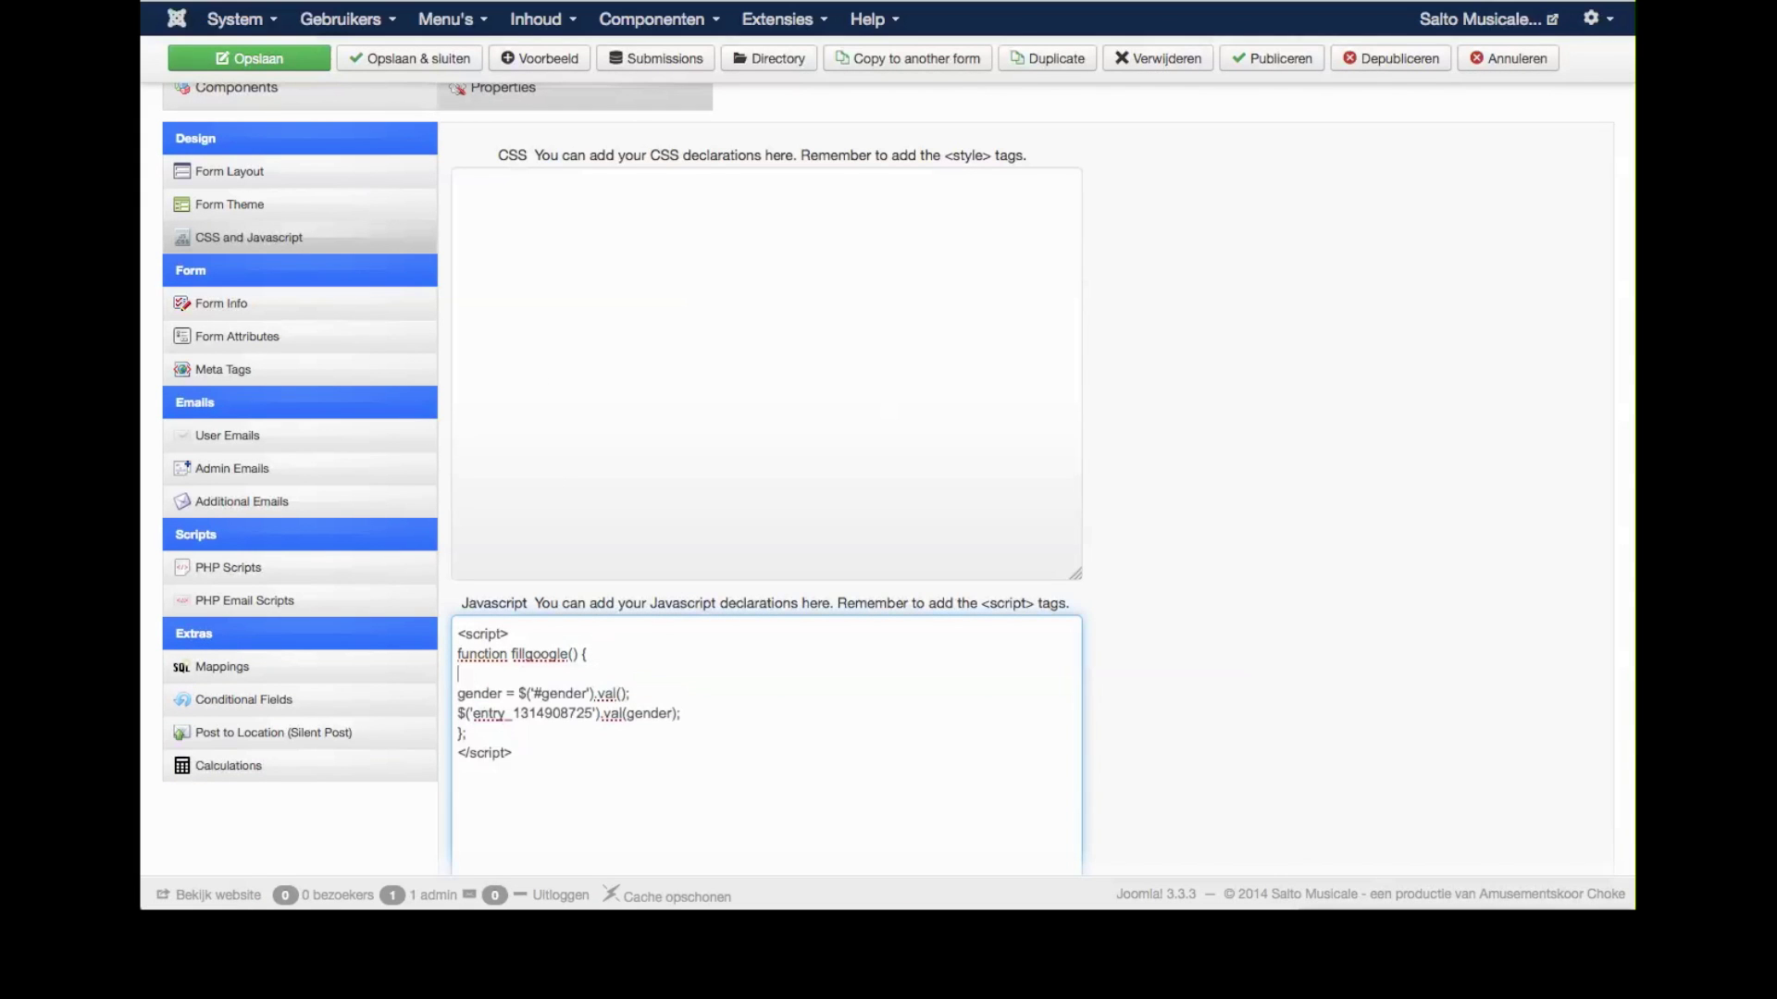
type("alert ('hi');")
left_click_drag(561, 672, 373, 672)
key("BackSpace")
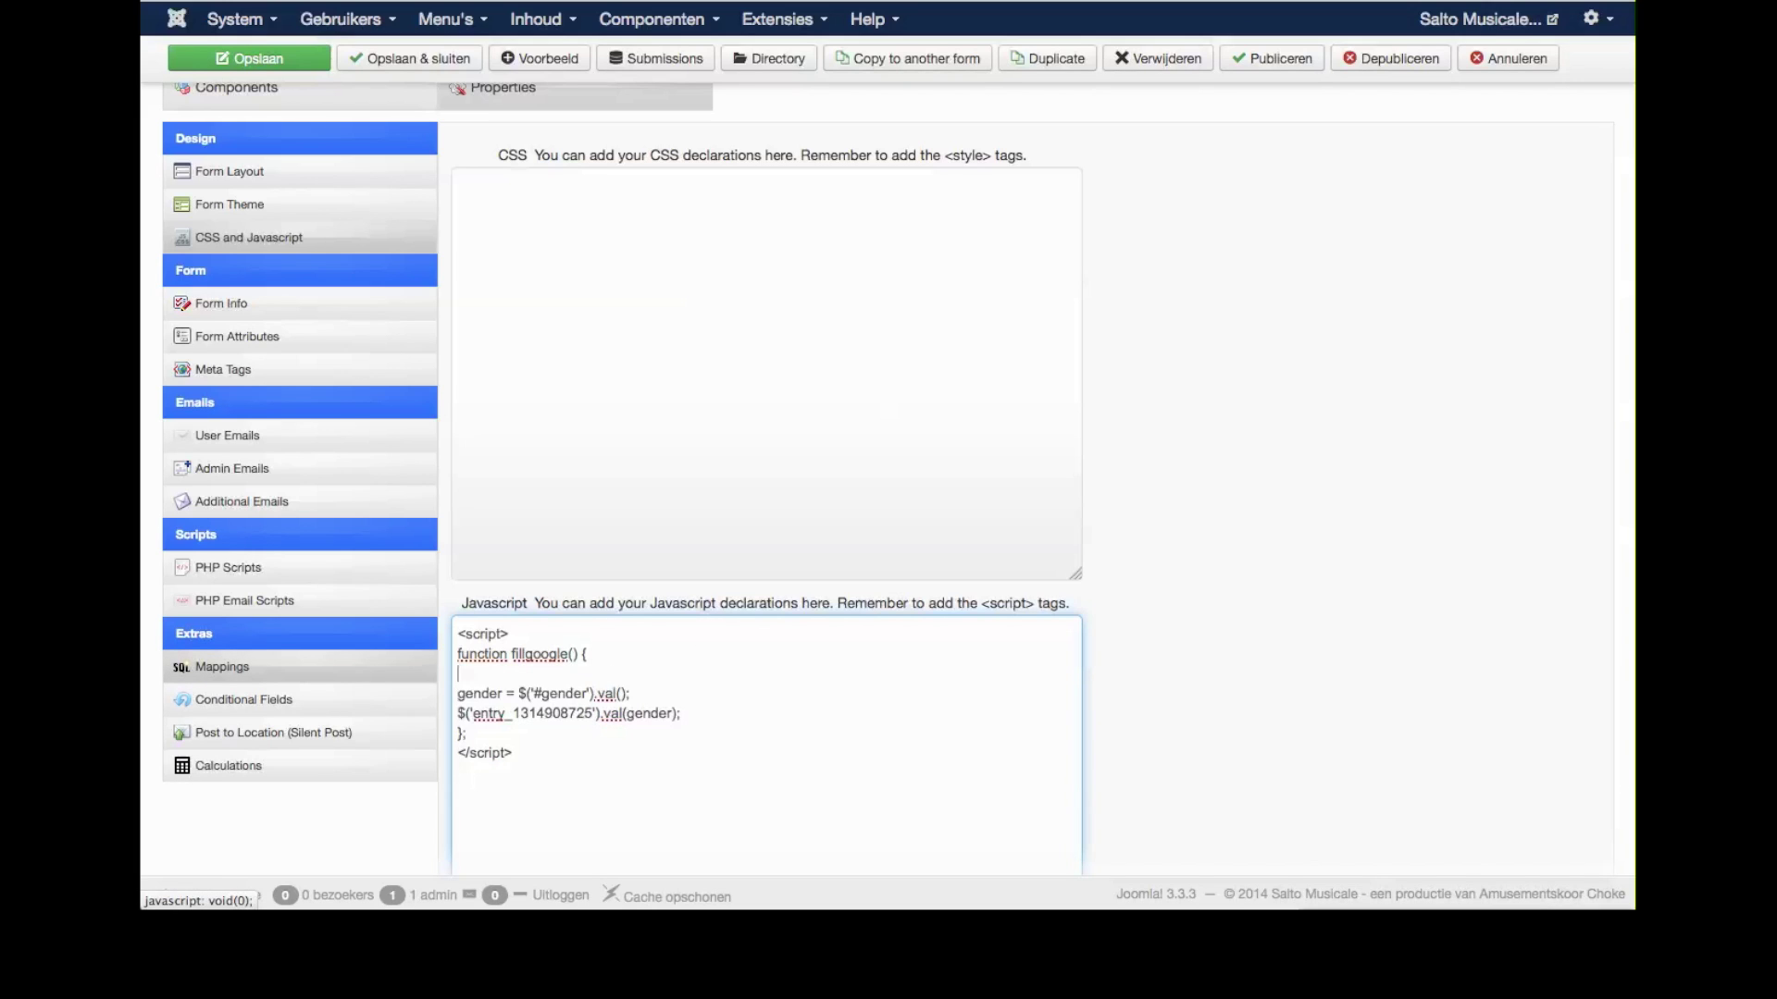
key("Delete")
key("End")
key("Return")
type("al")
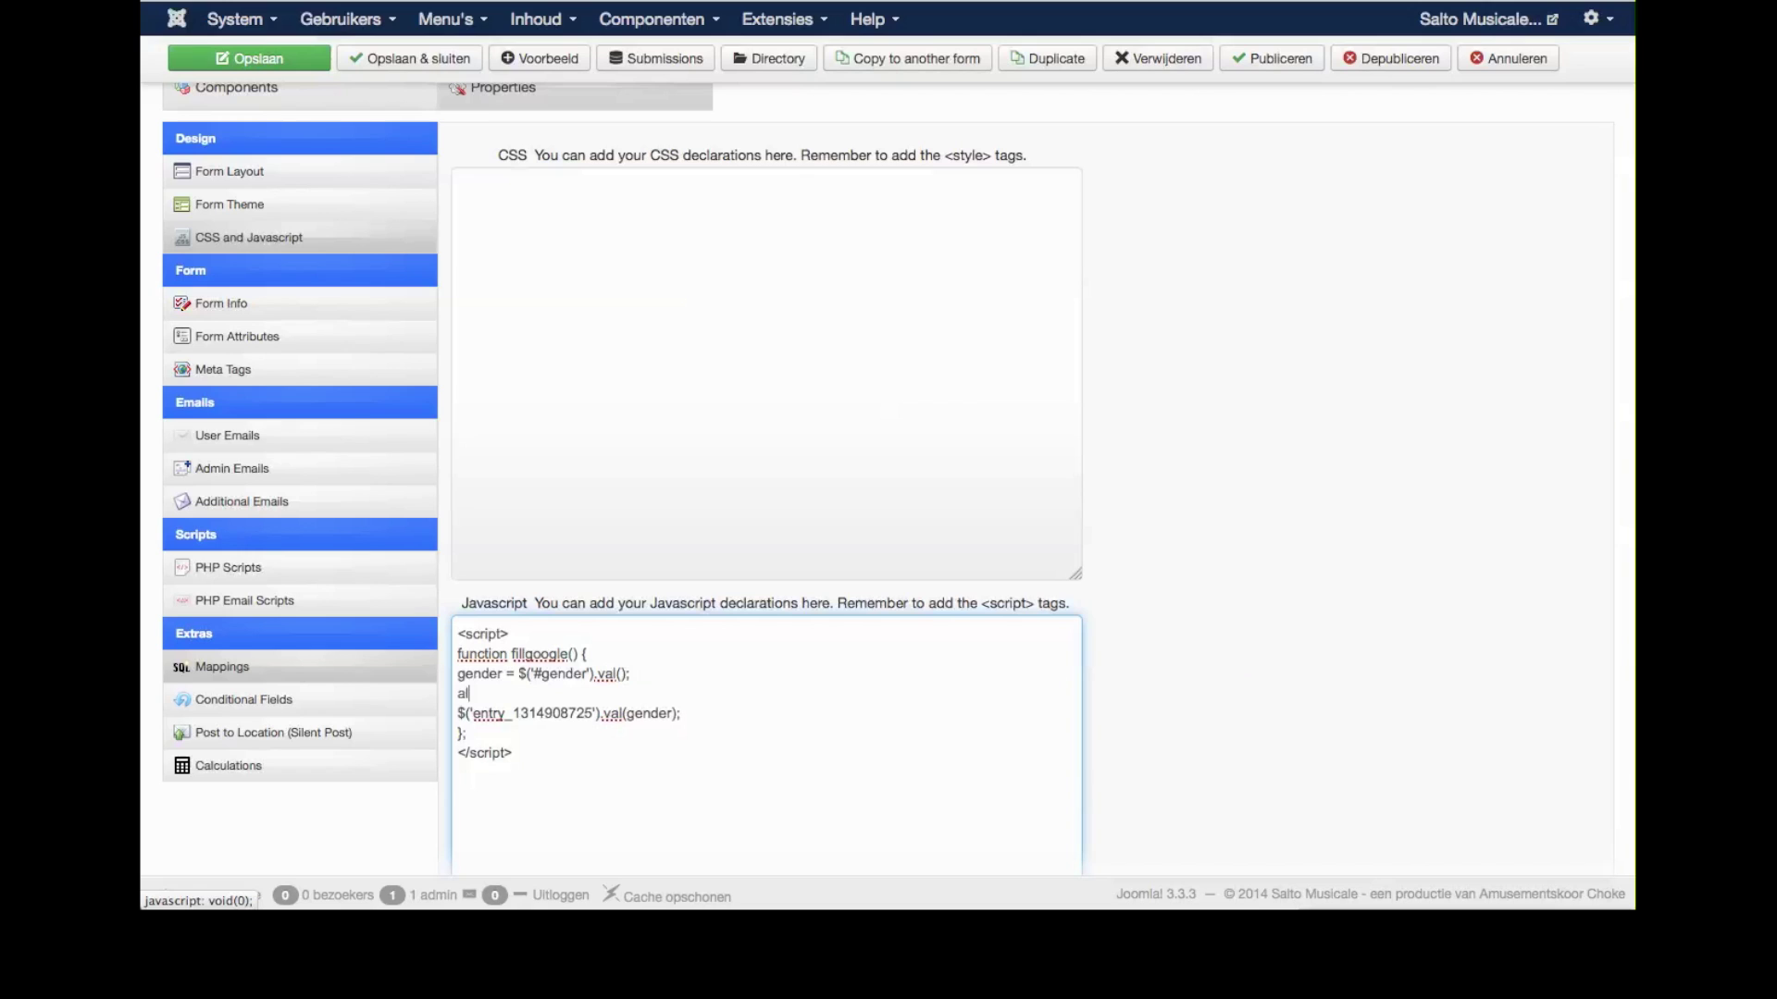
type("ert (gender);")
key("Return")
type("alert ('")
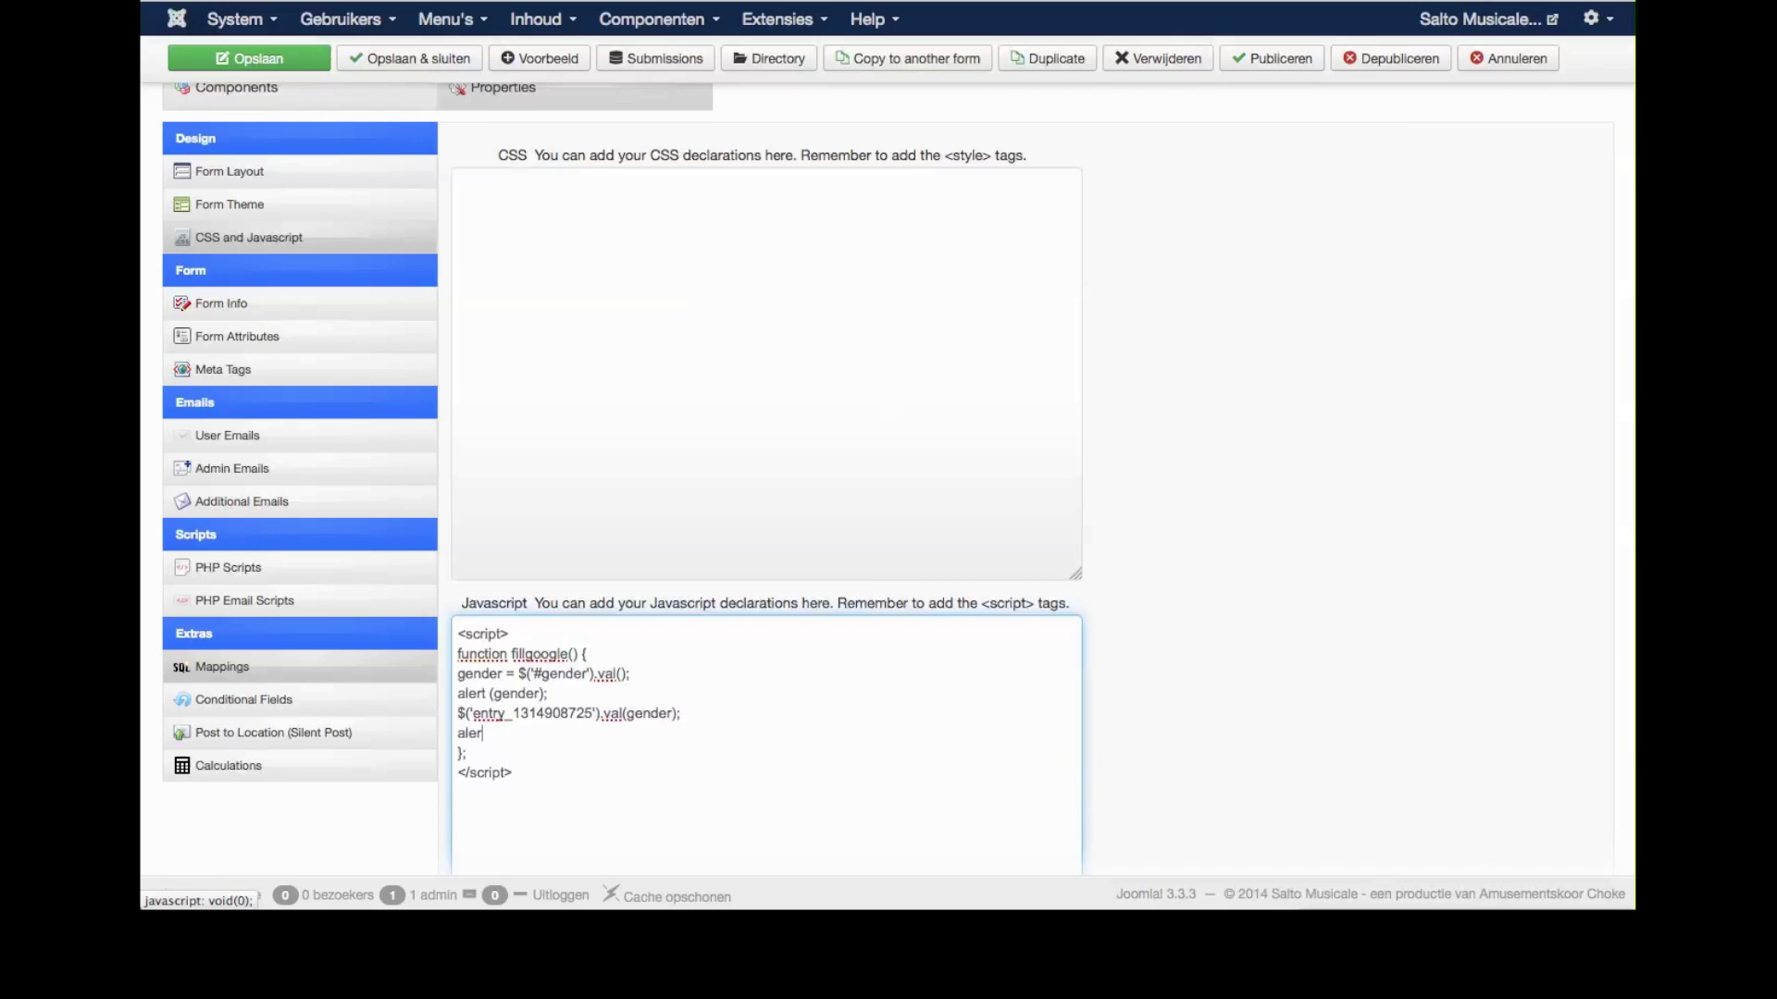
type("ran it');")
left_click(252, 58)
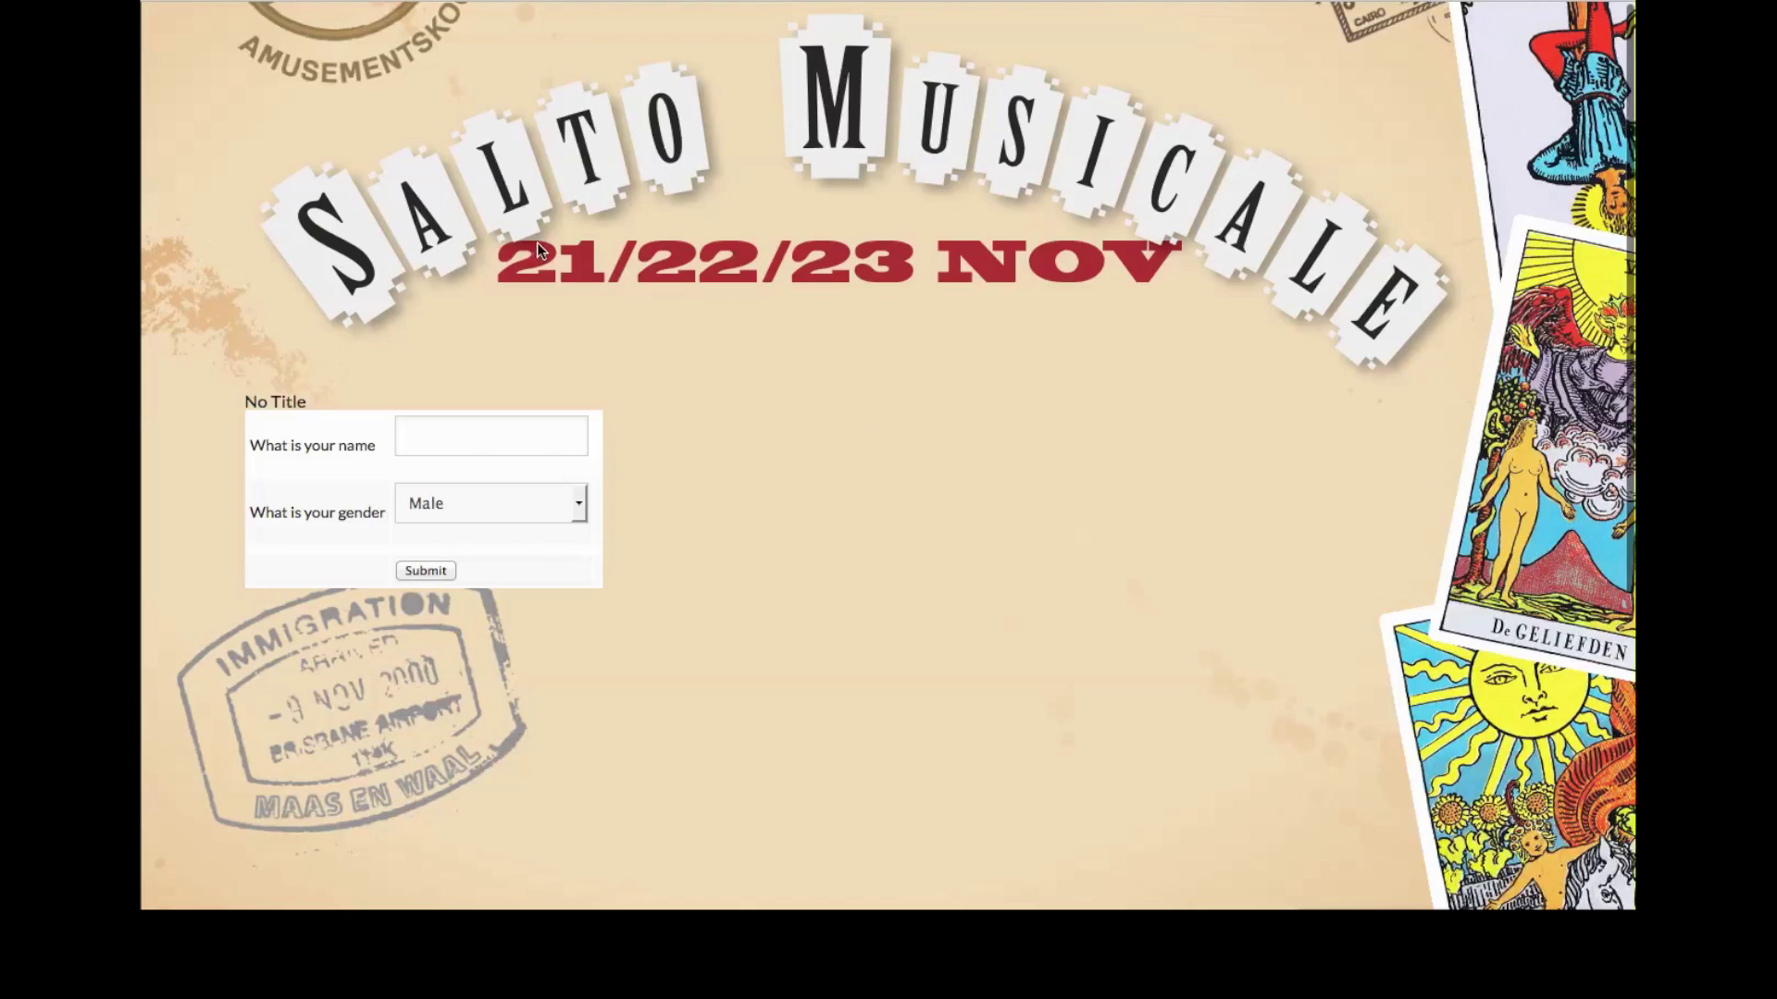
Fill in the website test form with a first name and gender Female, accepting the script's alerts
left_click(456, 435)
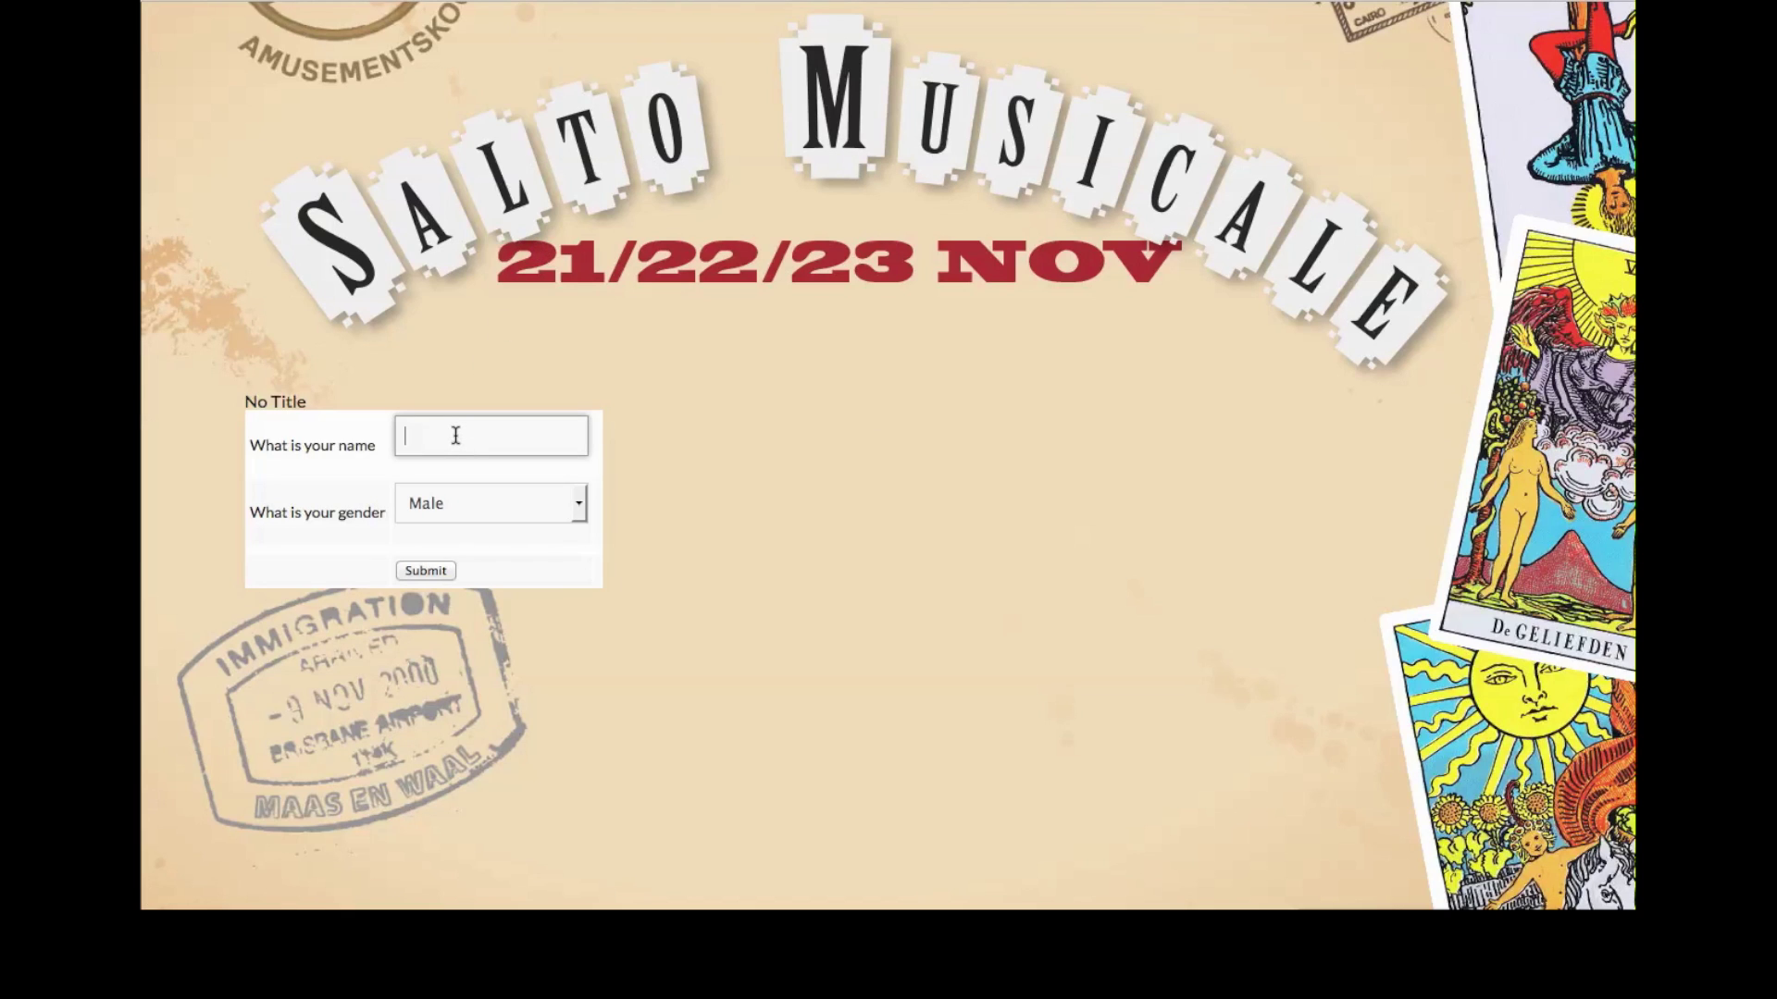
type("Evi")
key("Tab")
key("Down")
left_click(522, 504)
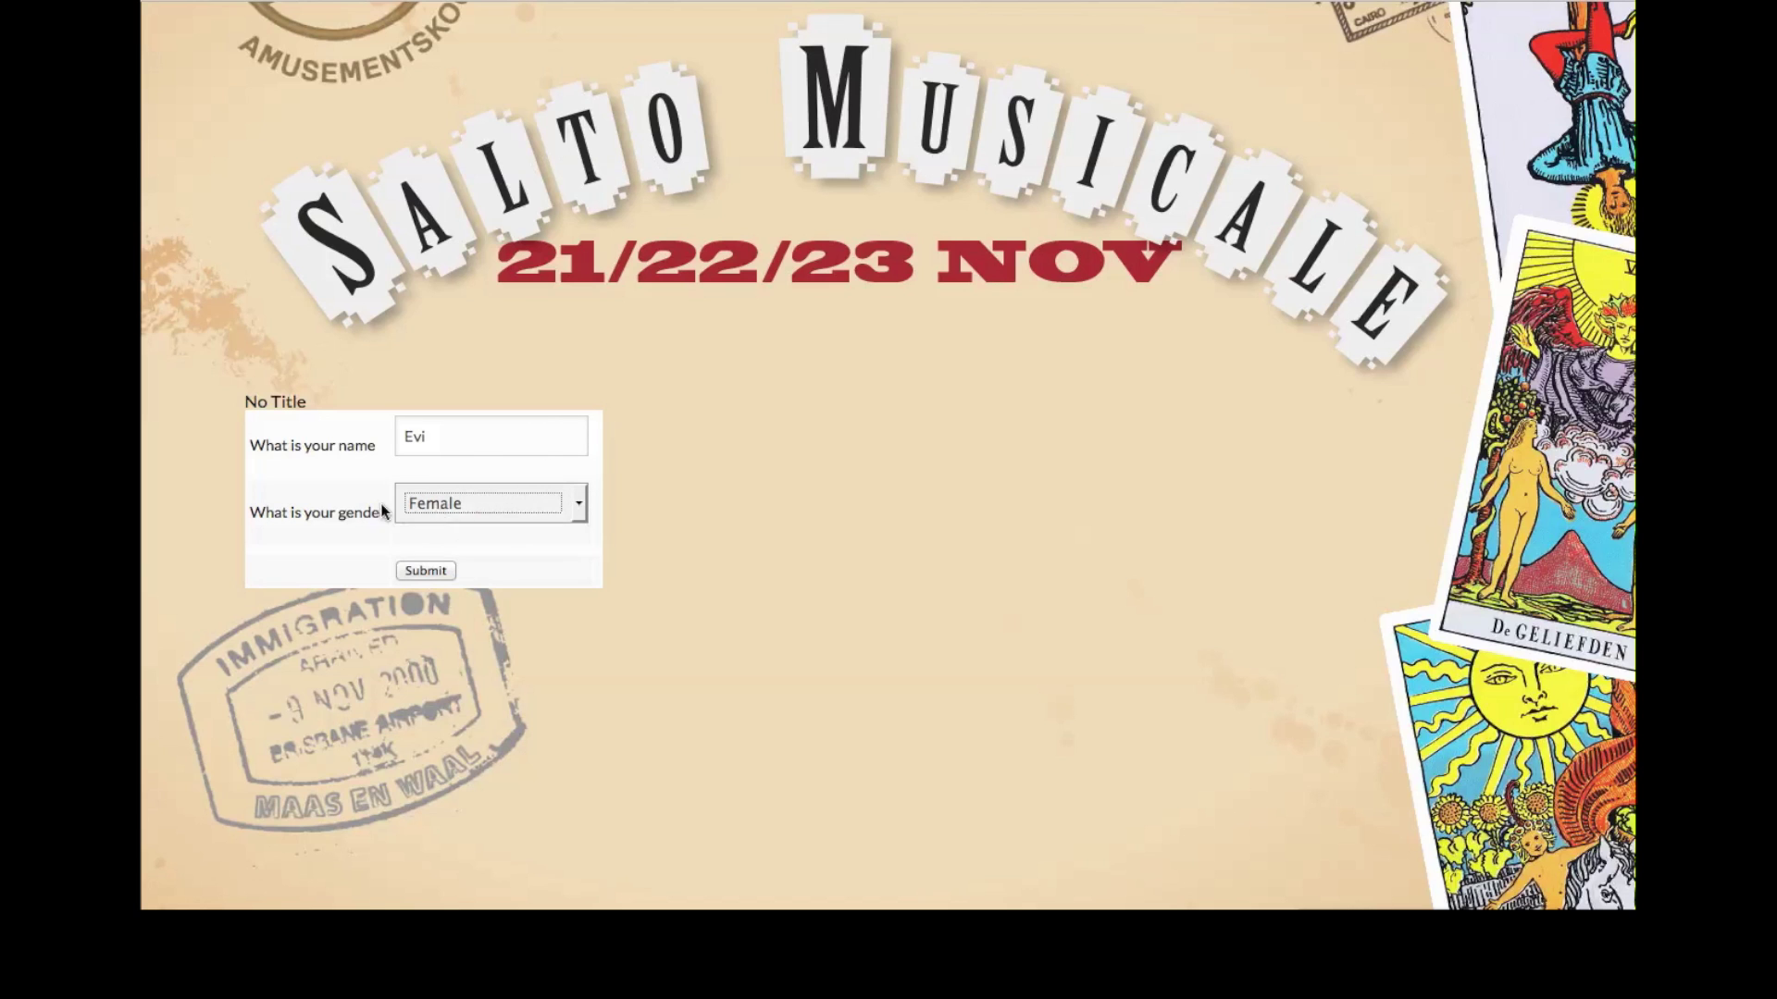
left_click(953, 381)
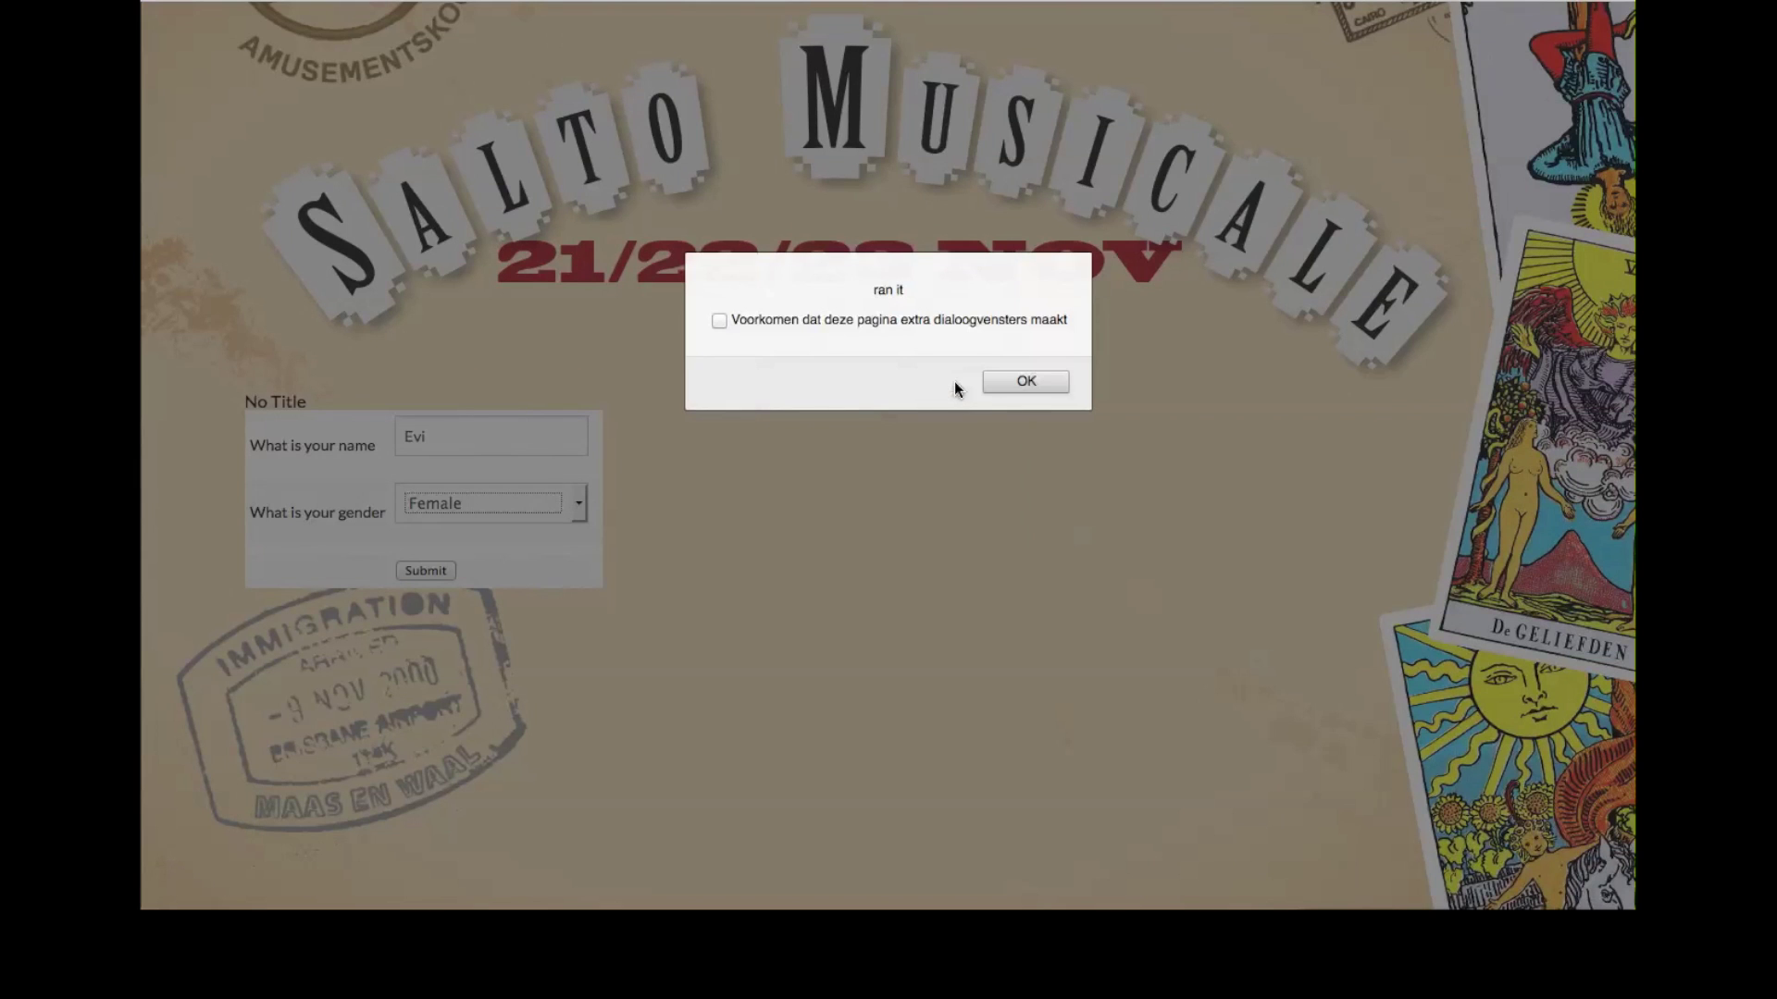
left_click(1015, 381)
left_click_drag(375, 511, 350, 507)
right_click(349, 507)
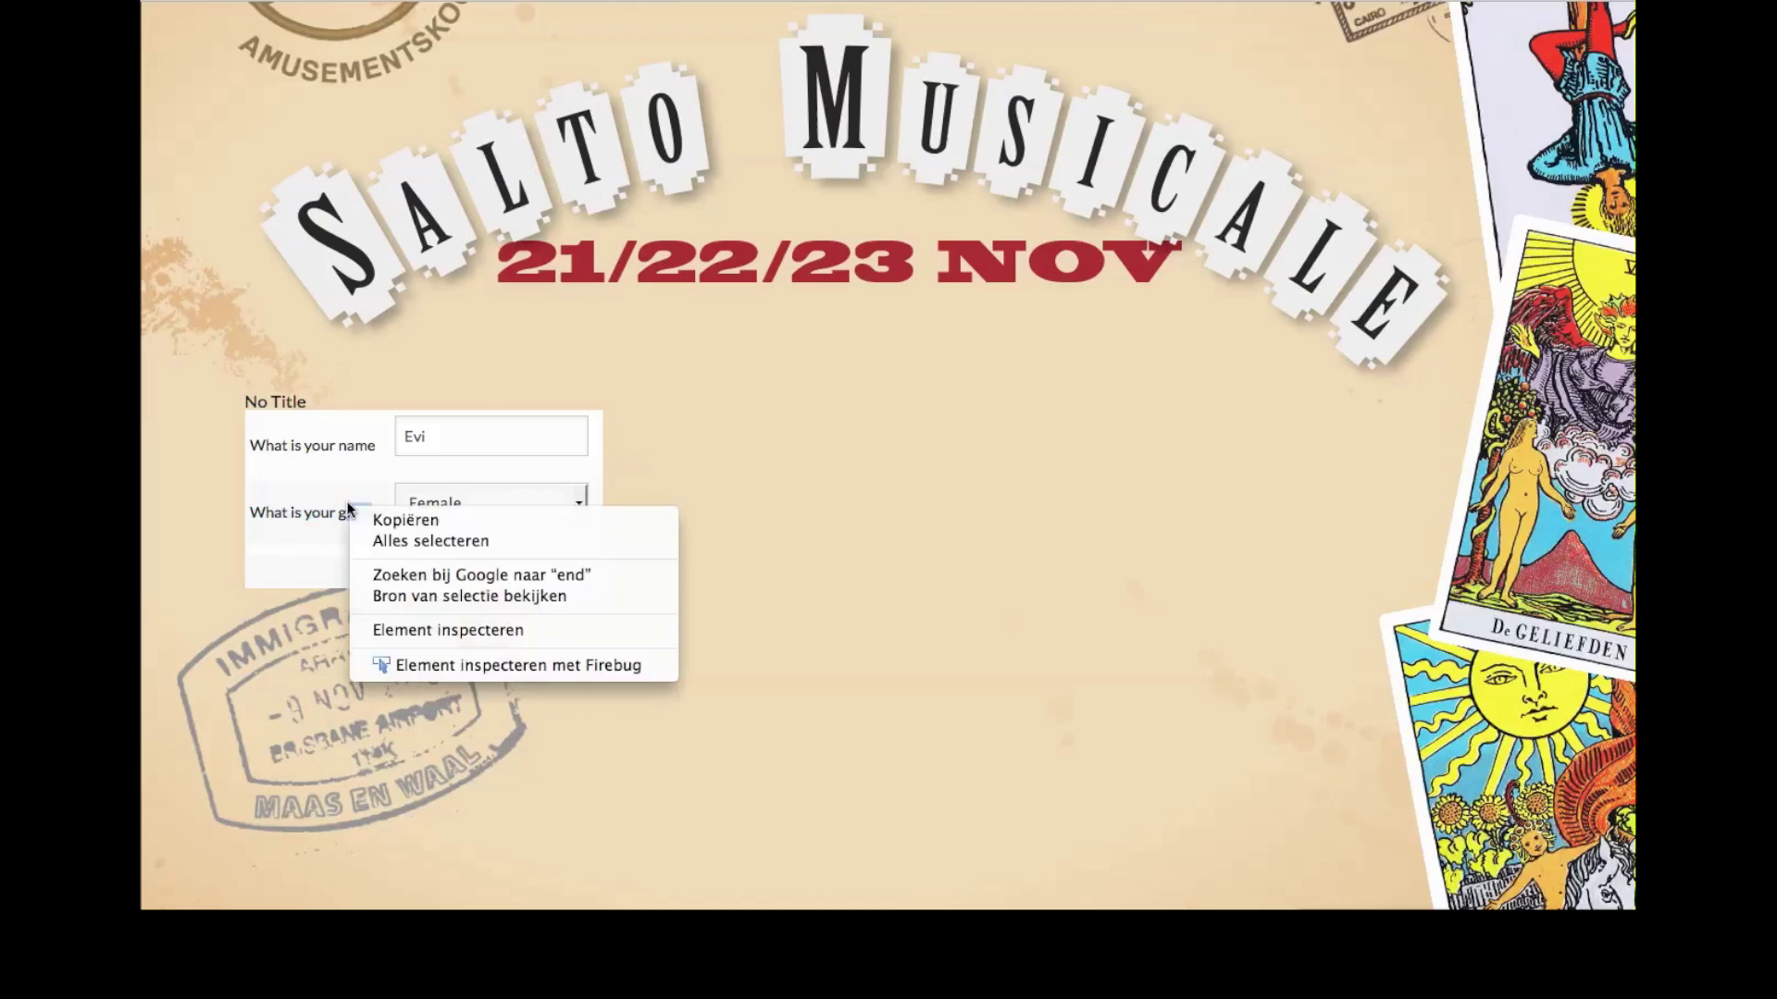
left_click(435, 666)
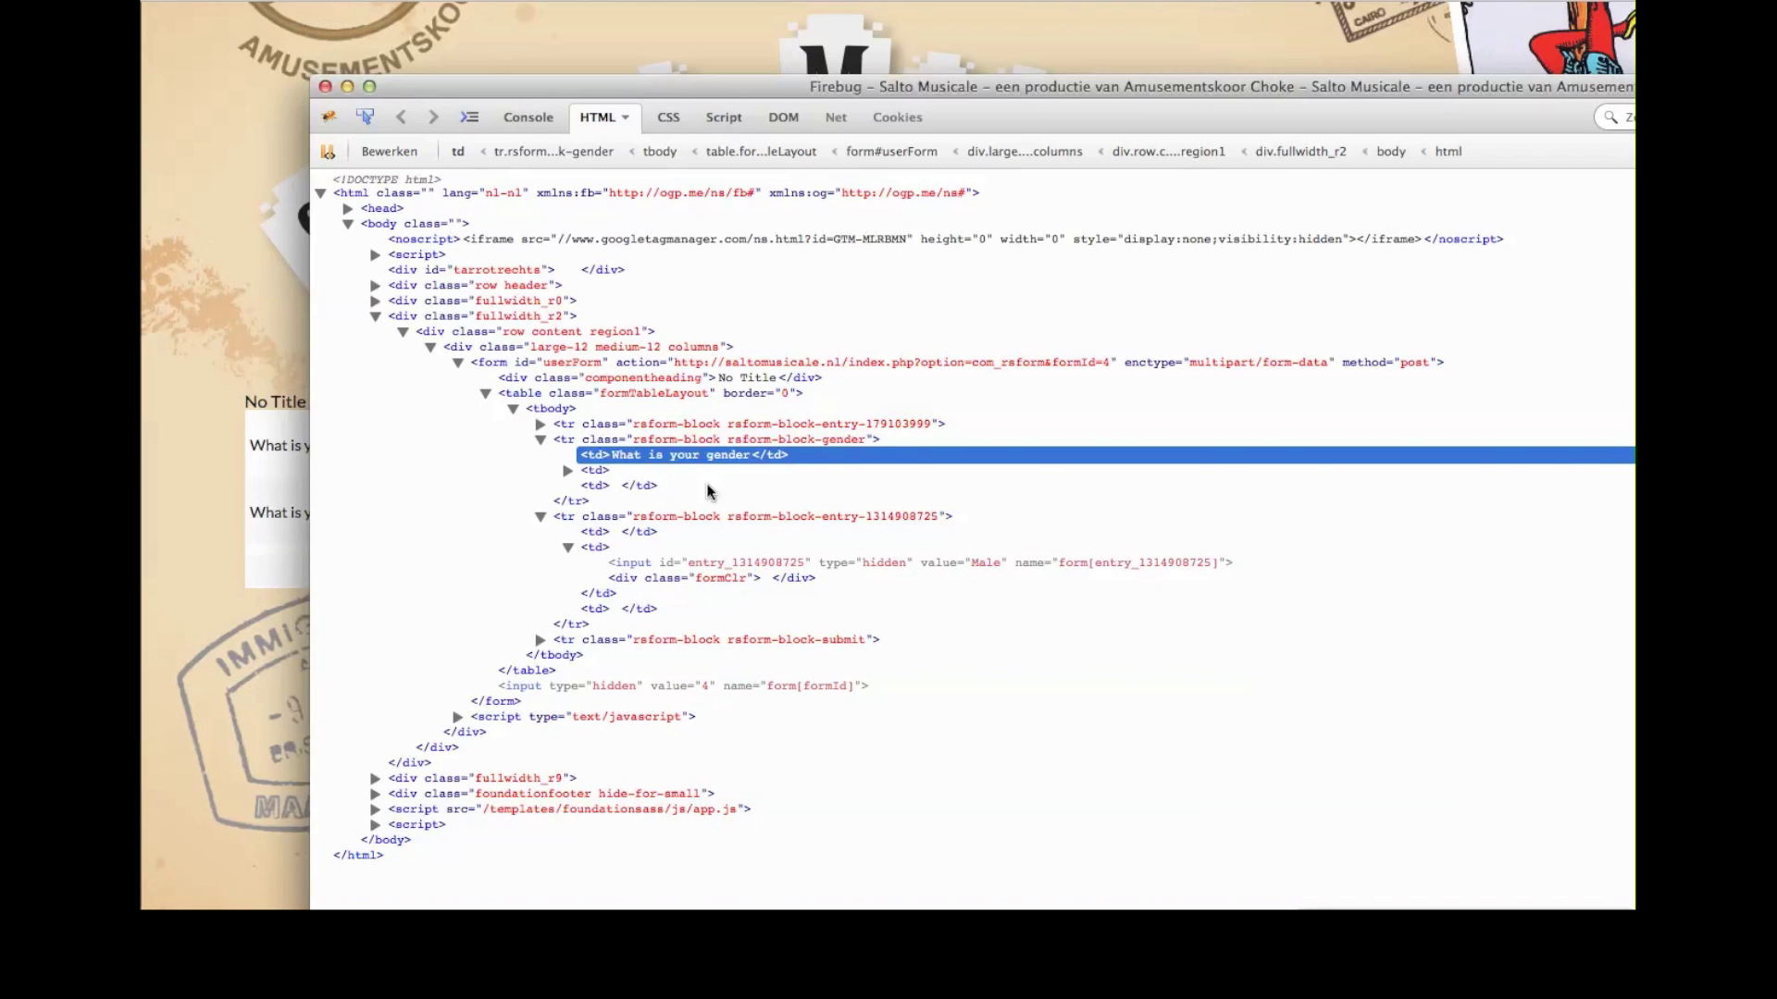
left_click(568, 471)
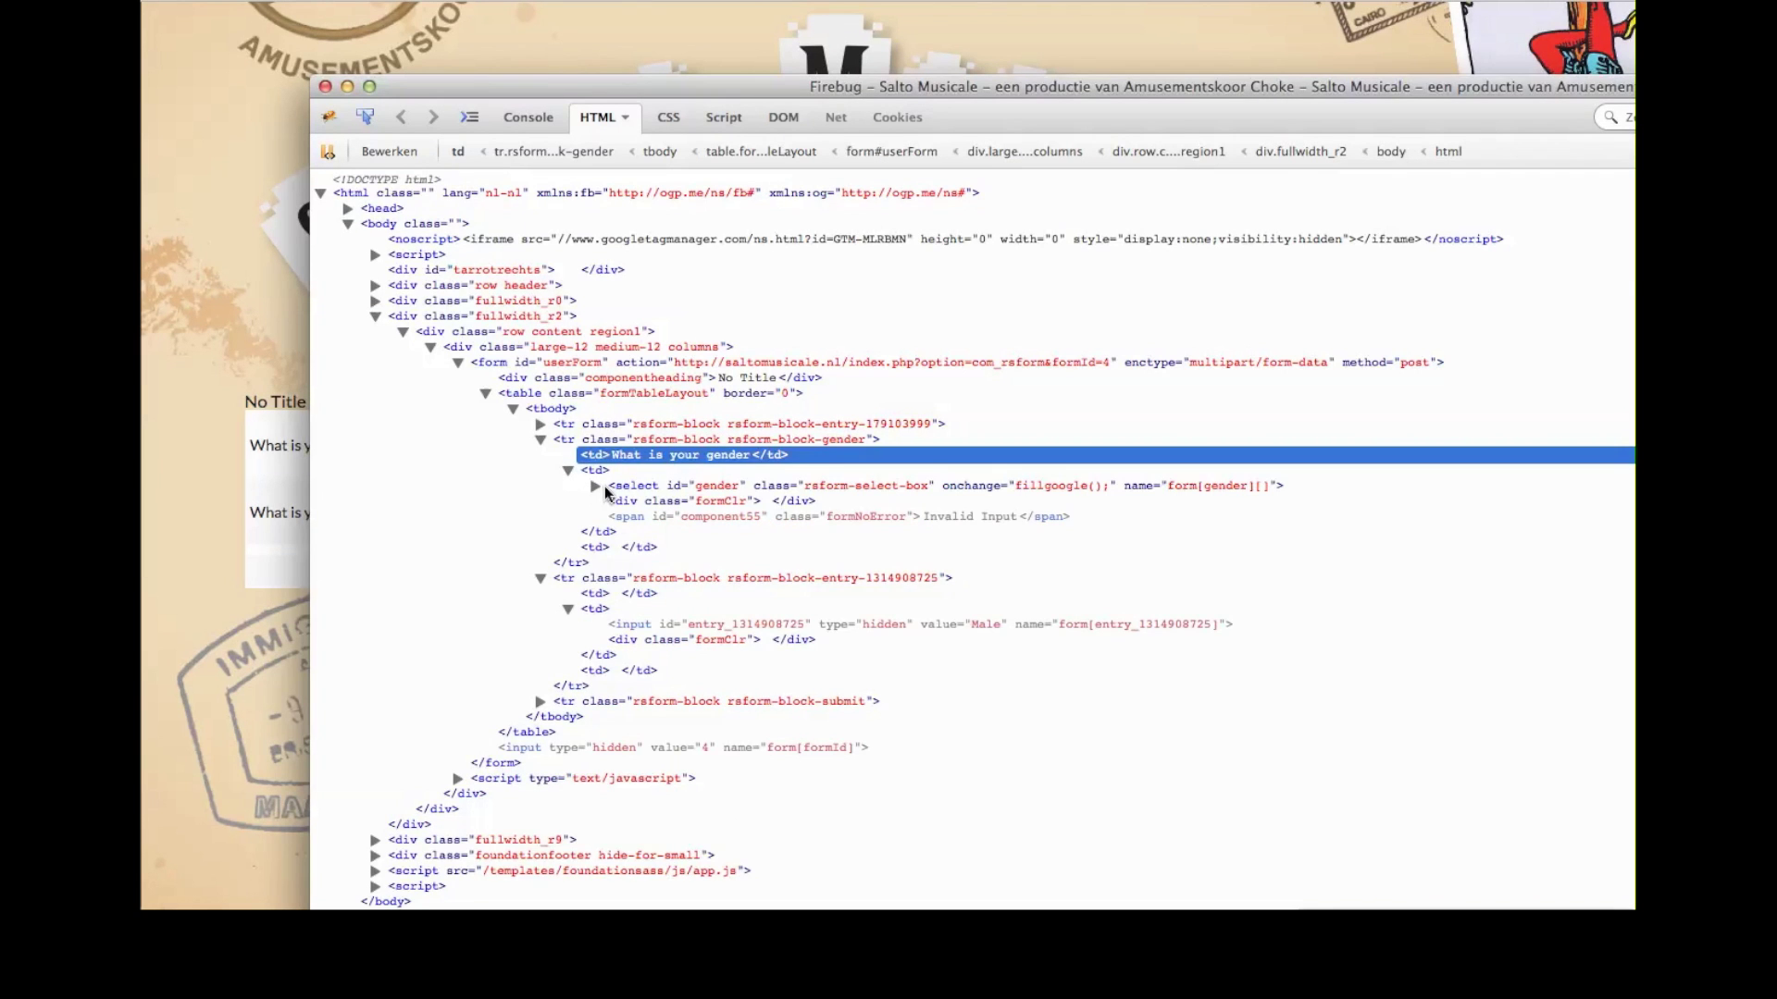
left_click(596, 486)
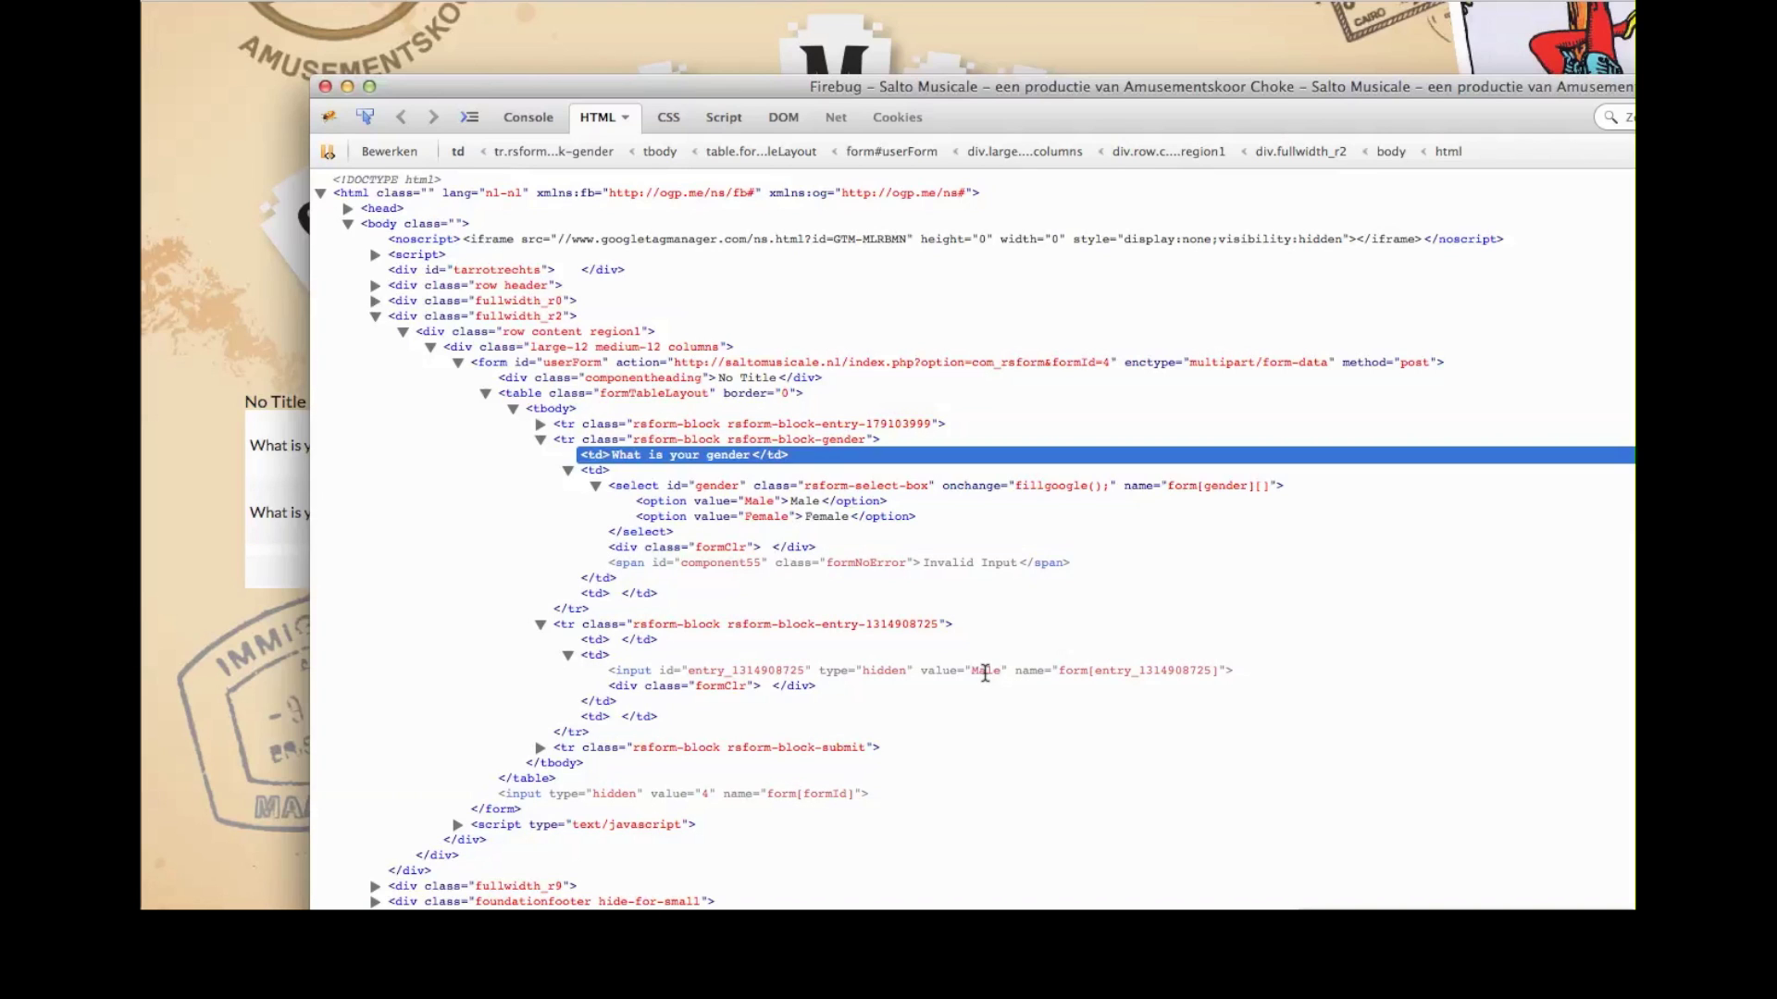
left_click(1151, 671)
left_click(1095, 672)
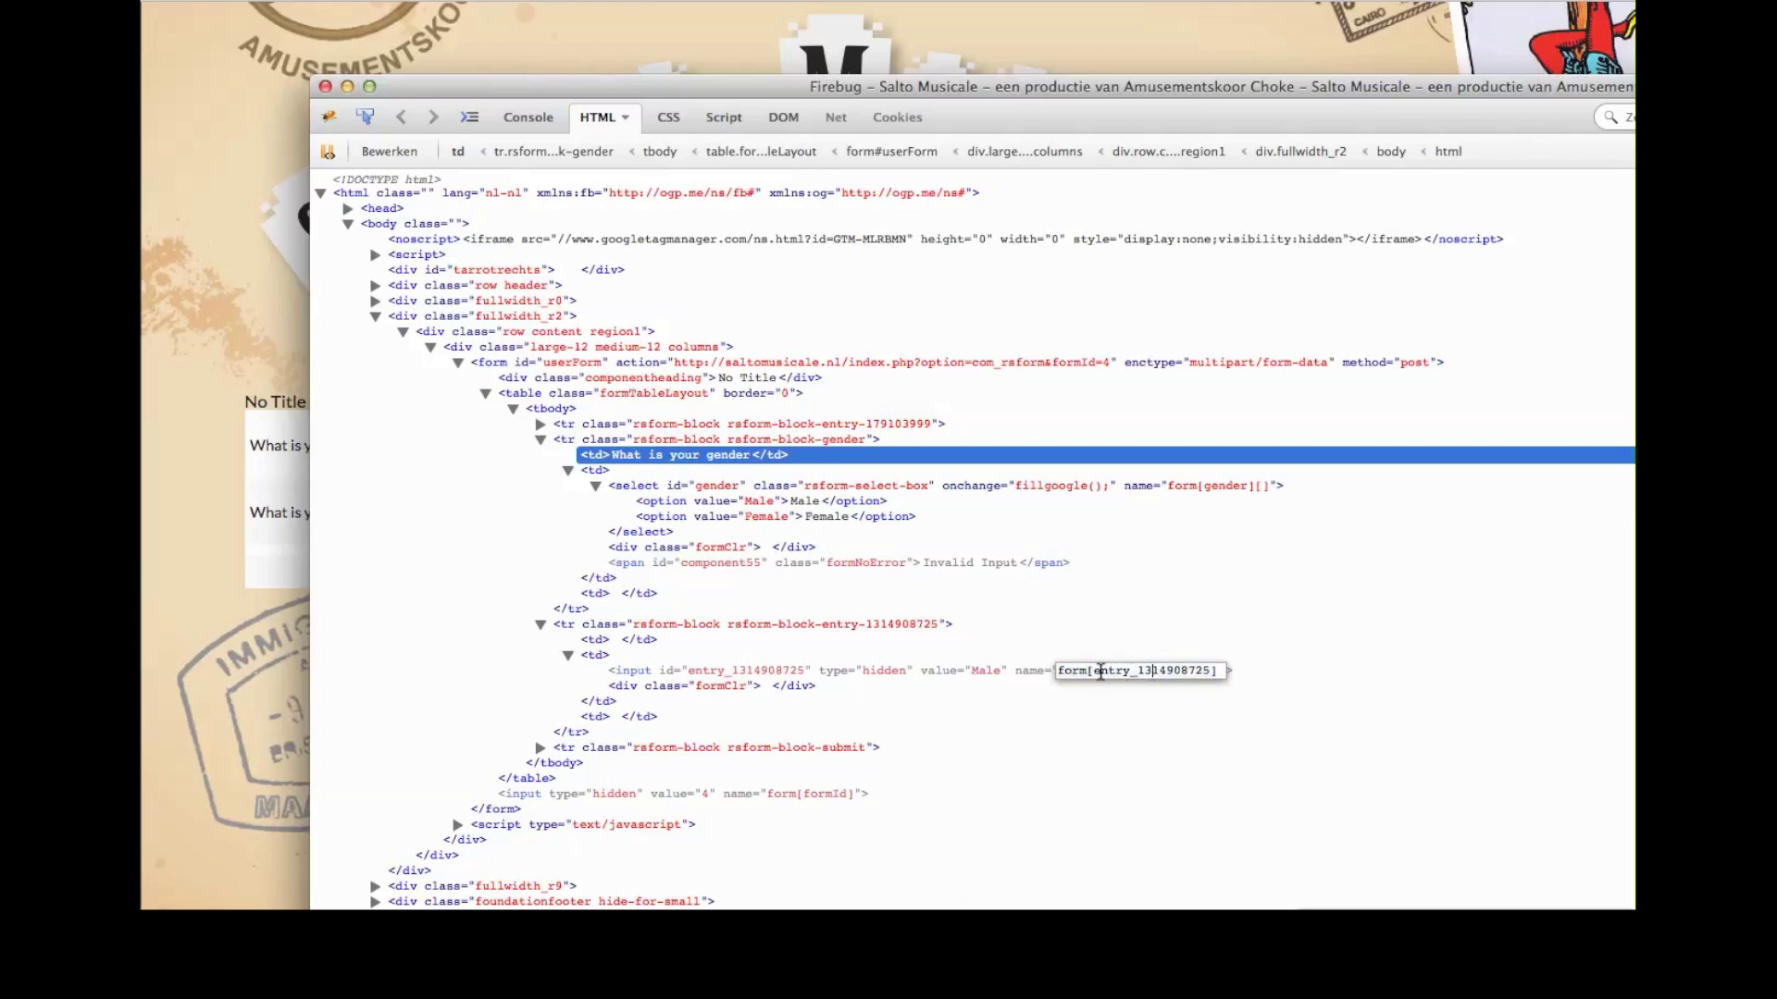
left_click(794, 670)
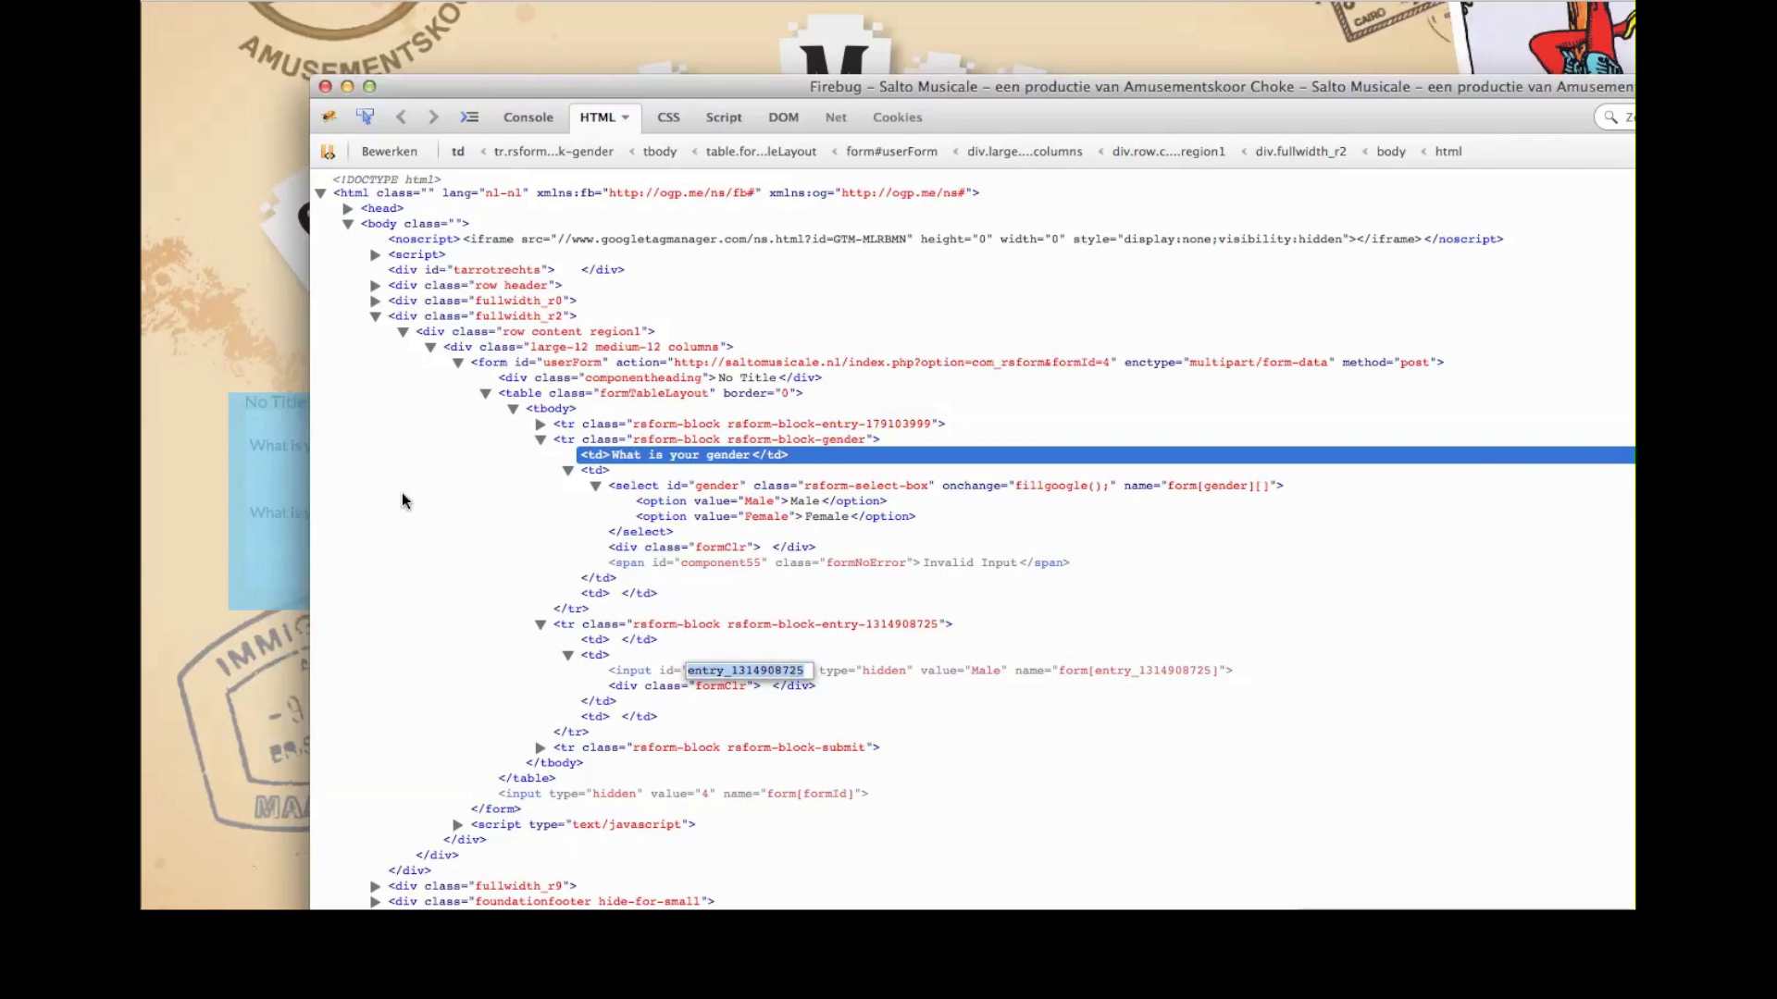
left_click(229, 503)
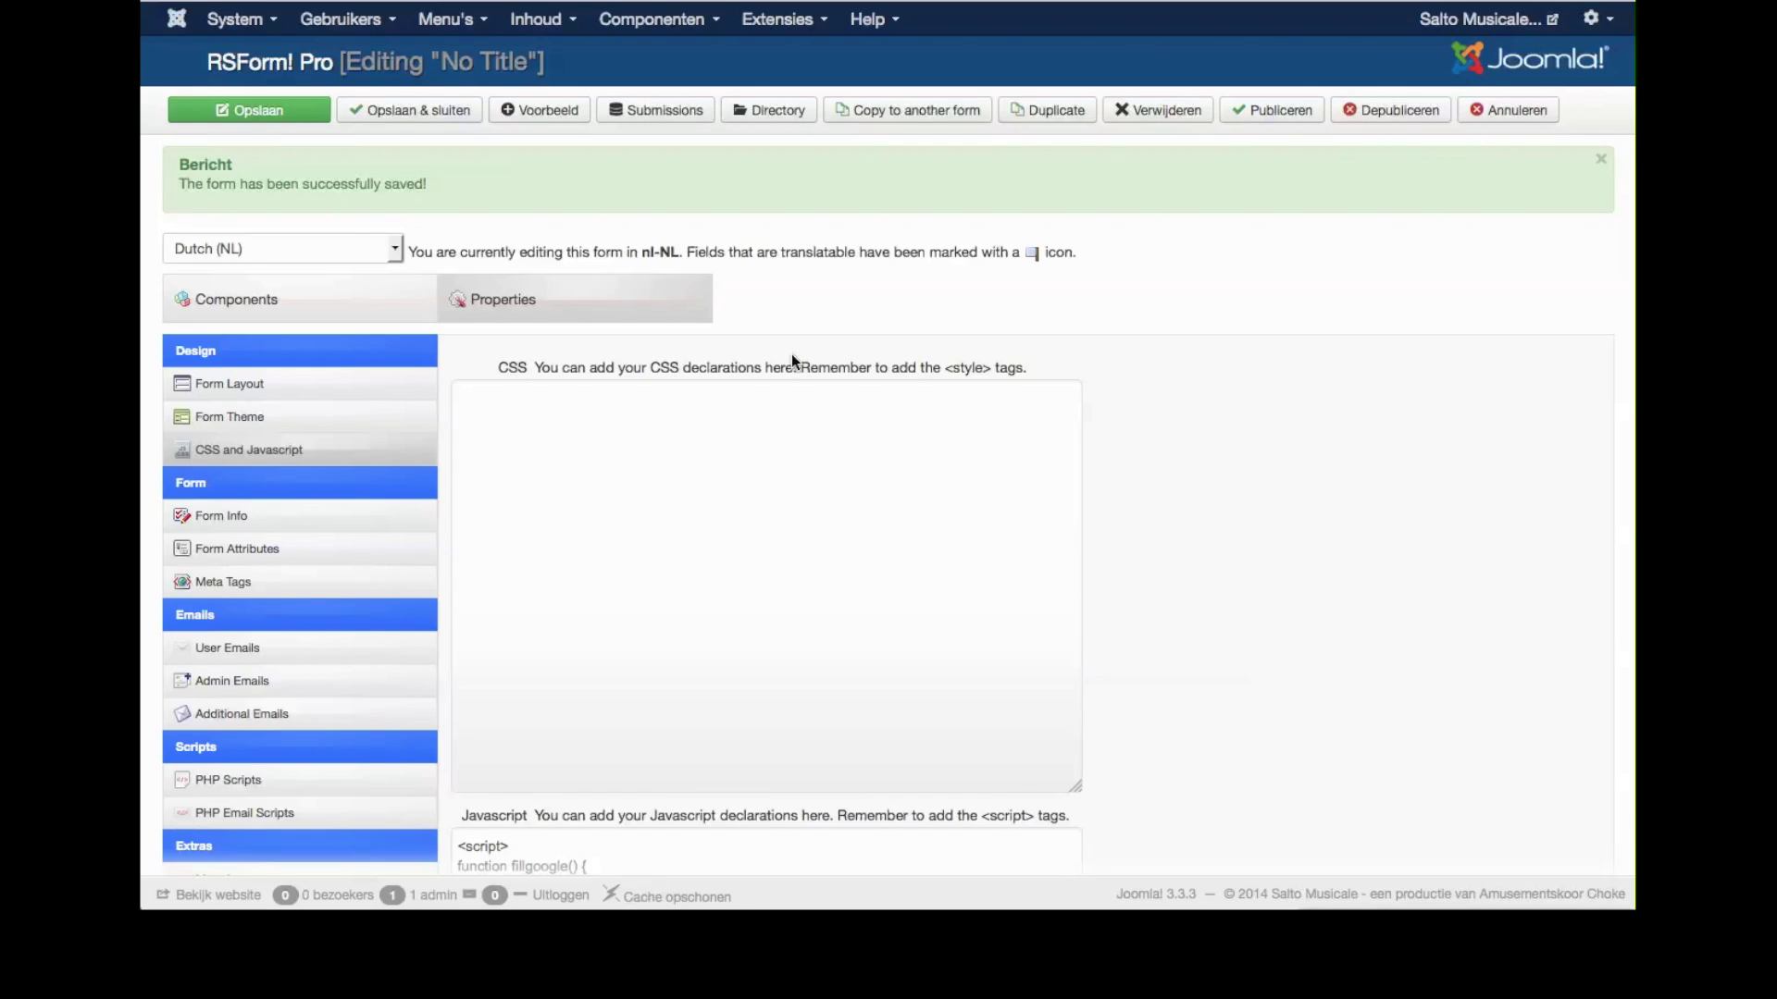
scroll(595, 607, "down", 3)
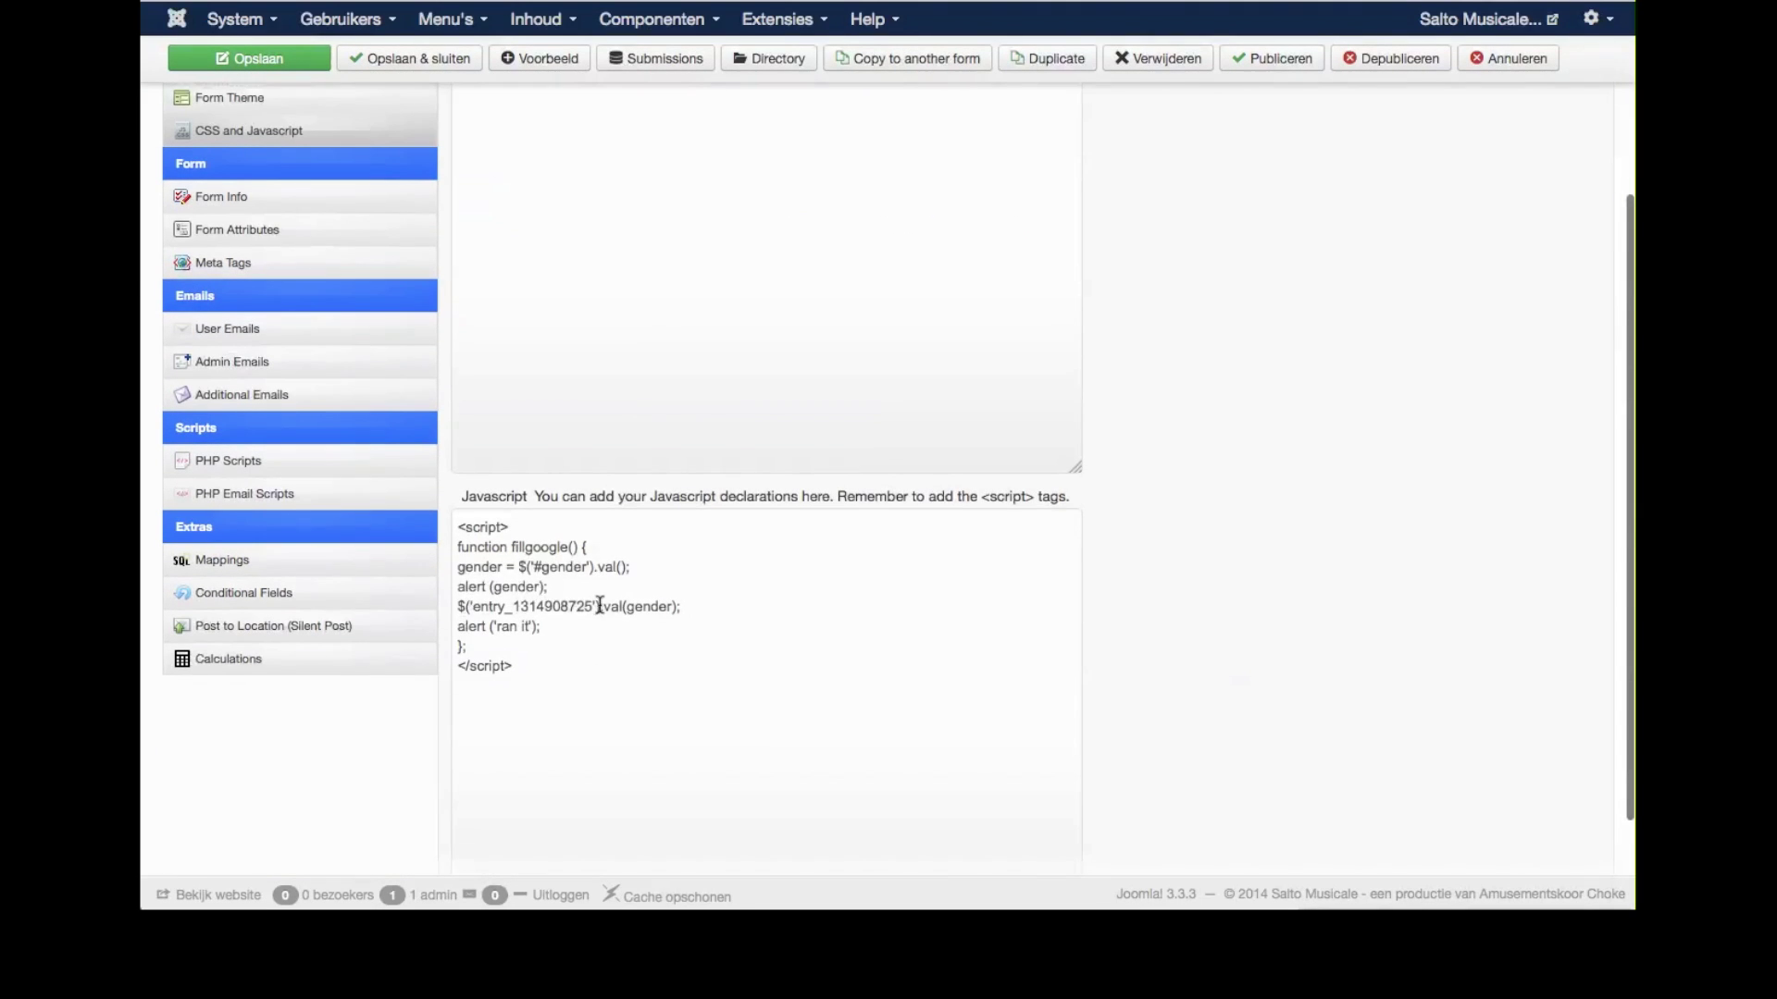
double_click(539, 606)
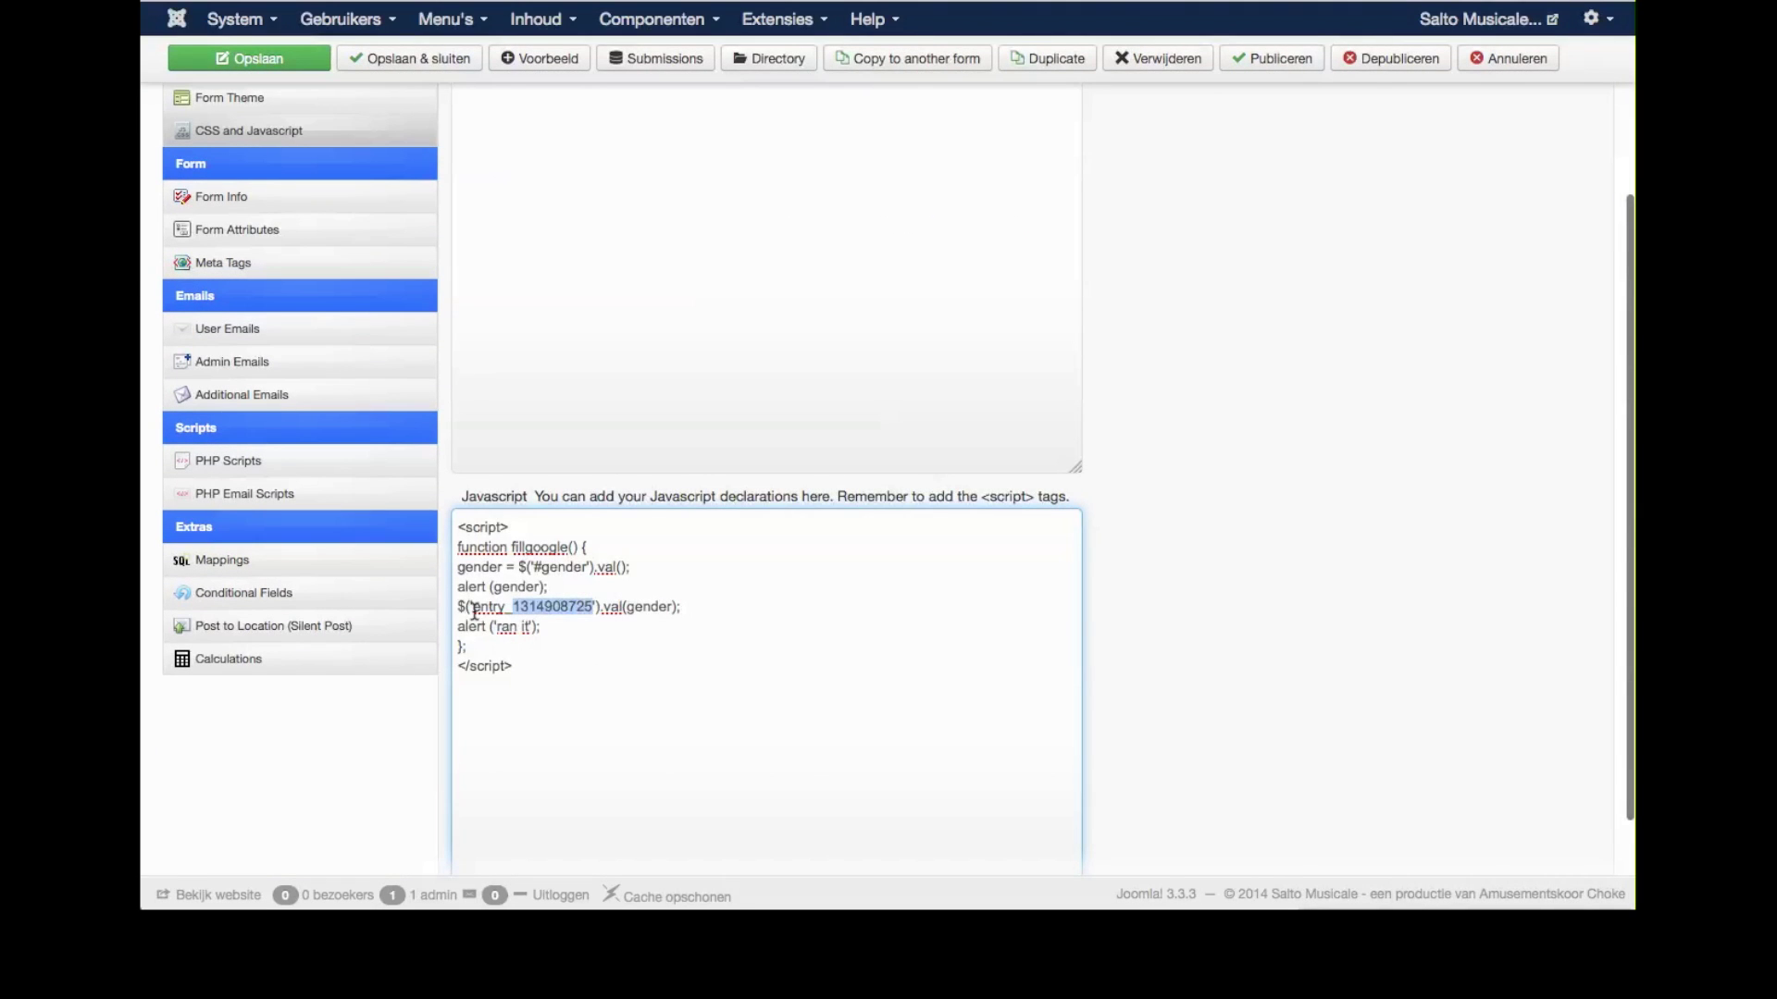
left_click(473, 608)
type("#")
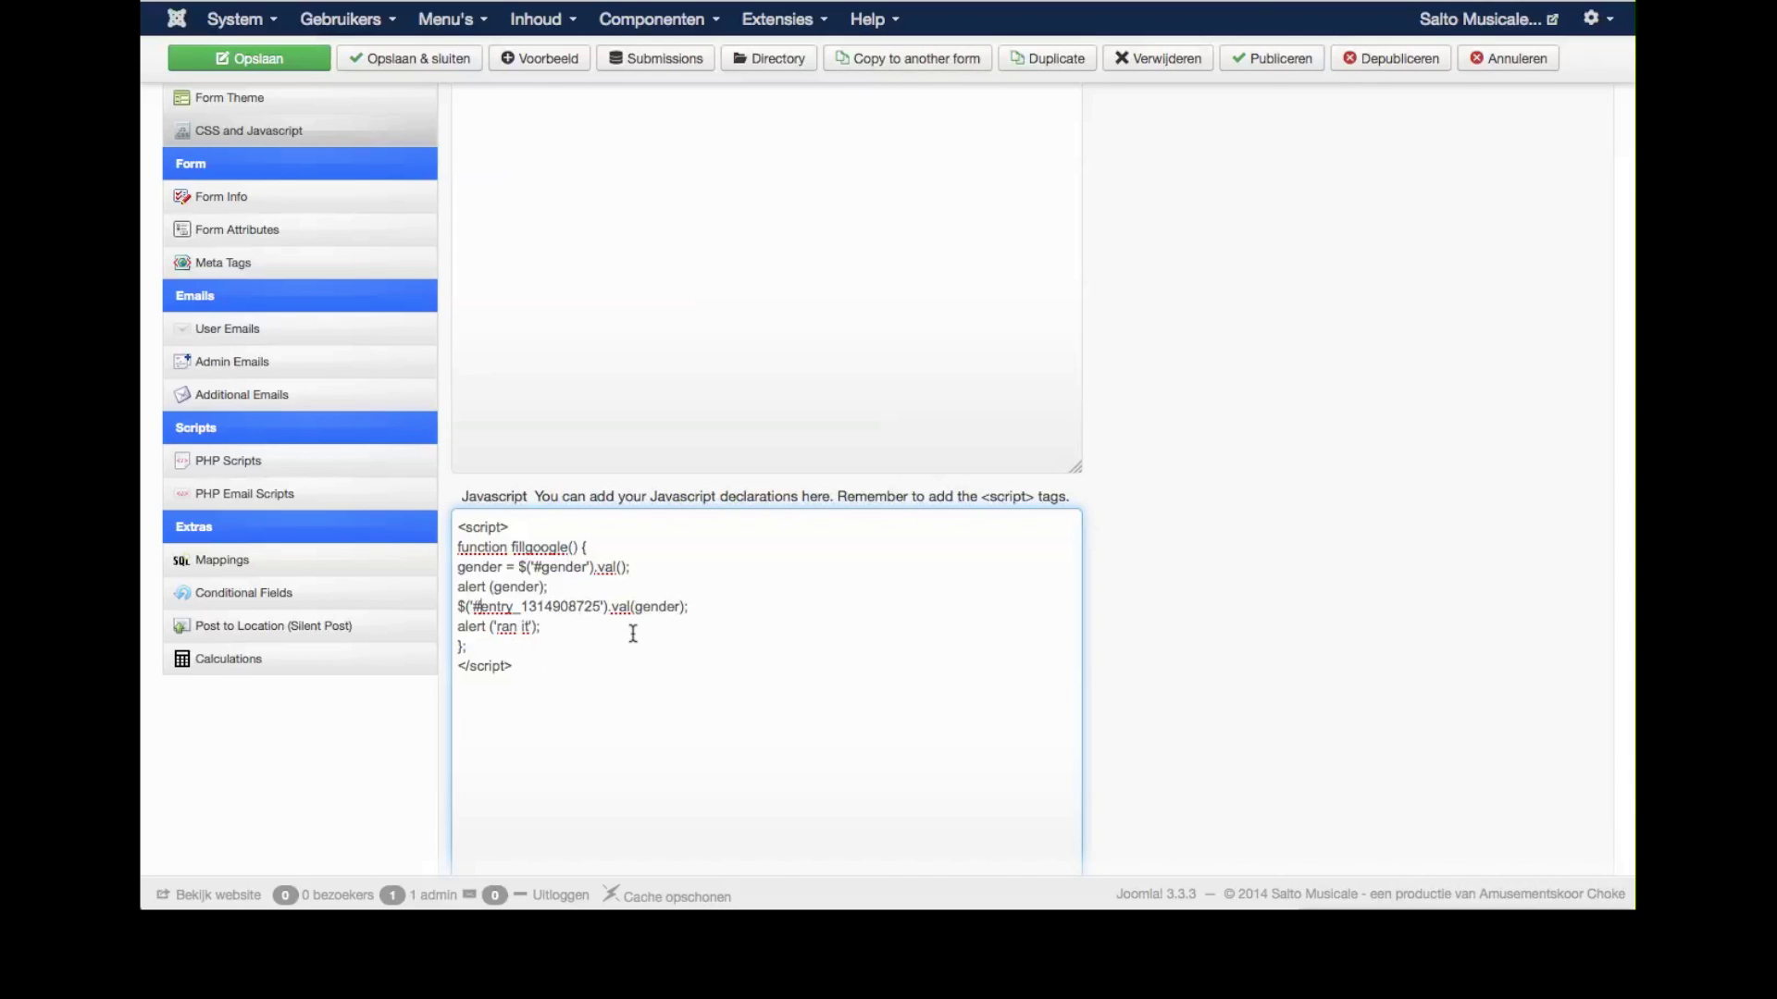
left_click(252, 65)
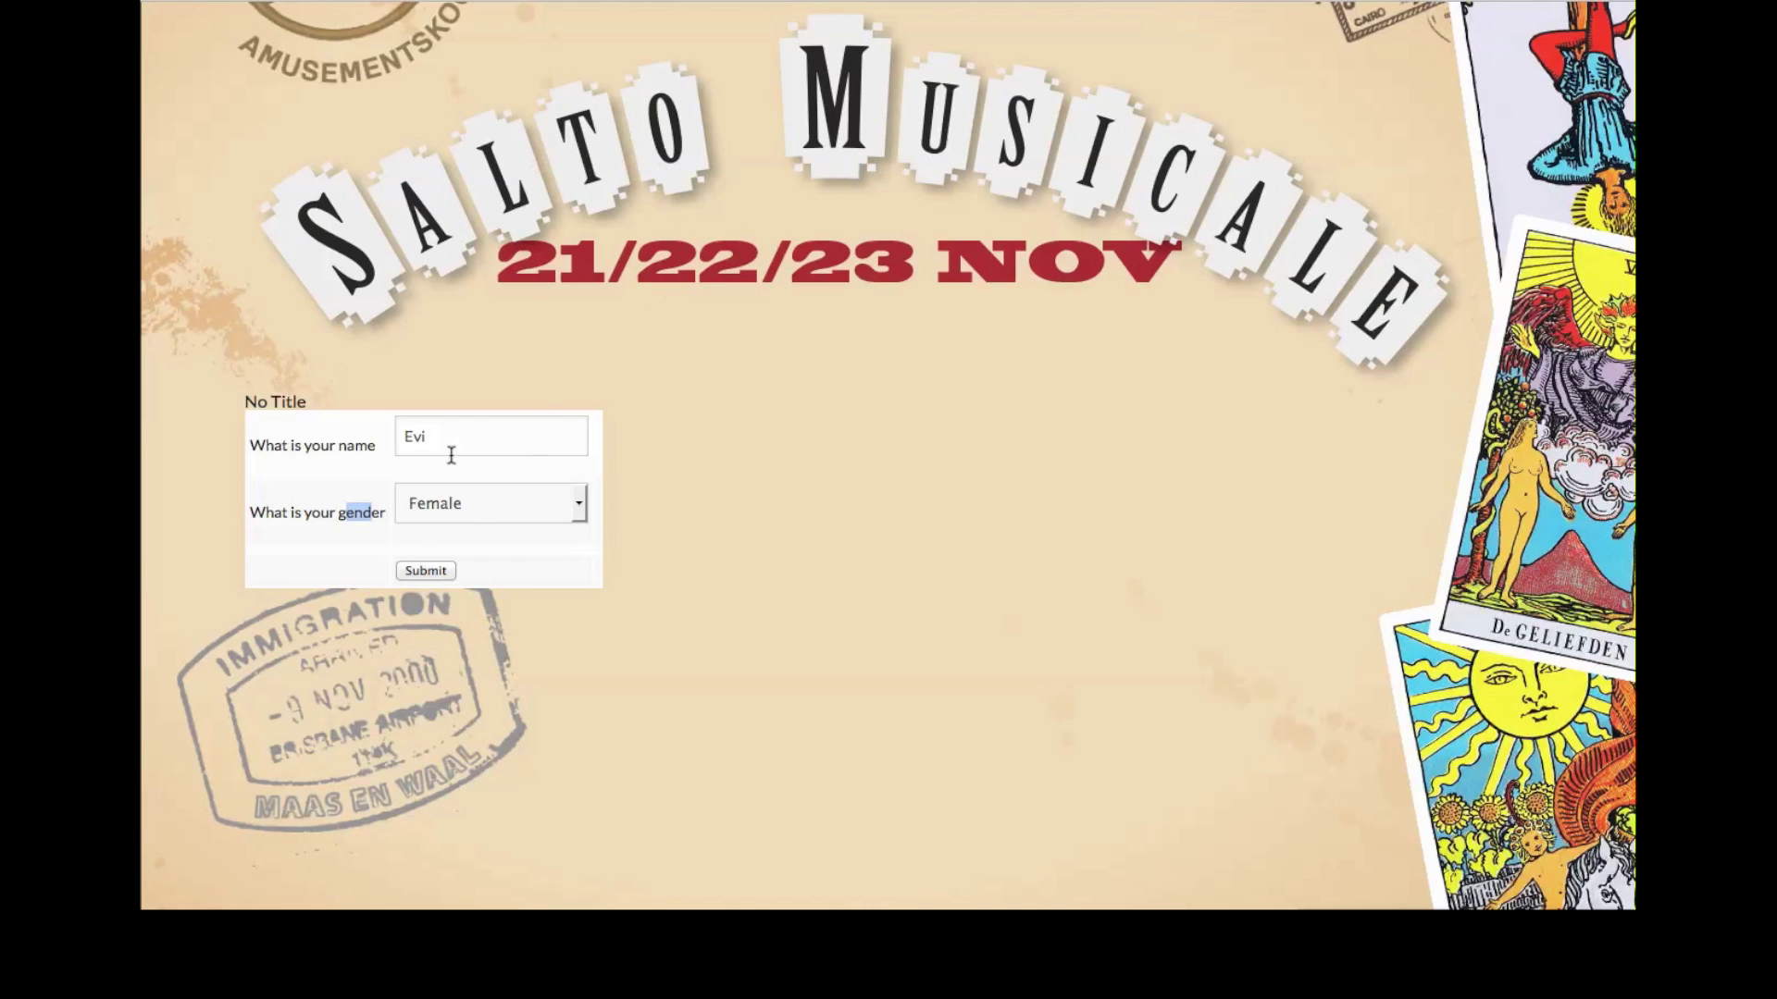
Submit the pending test entry, and submit a fresh one with gender Female and a first name, accepting the script's alerts
left_click(433, 571)
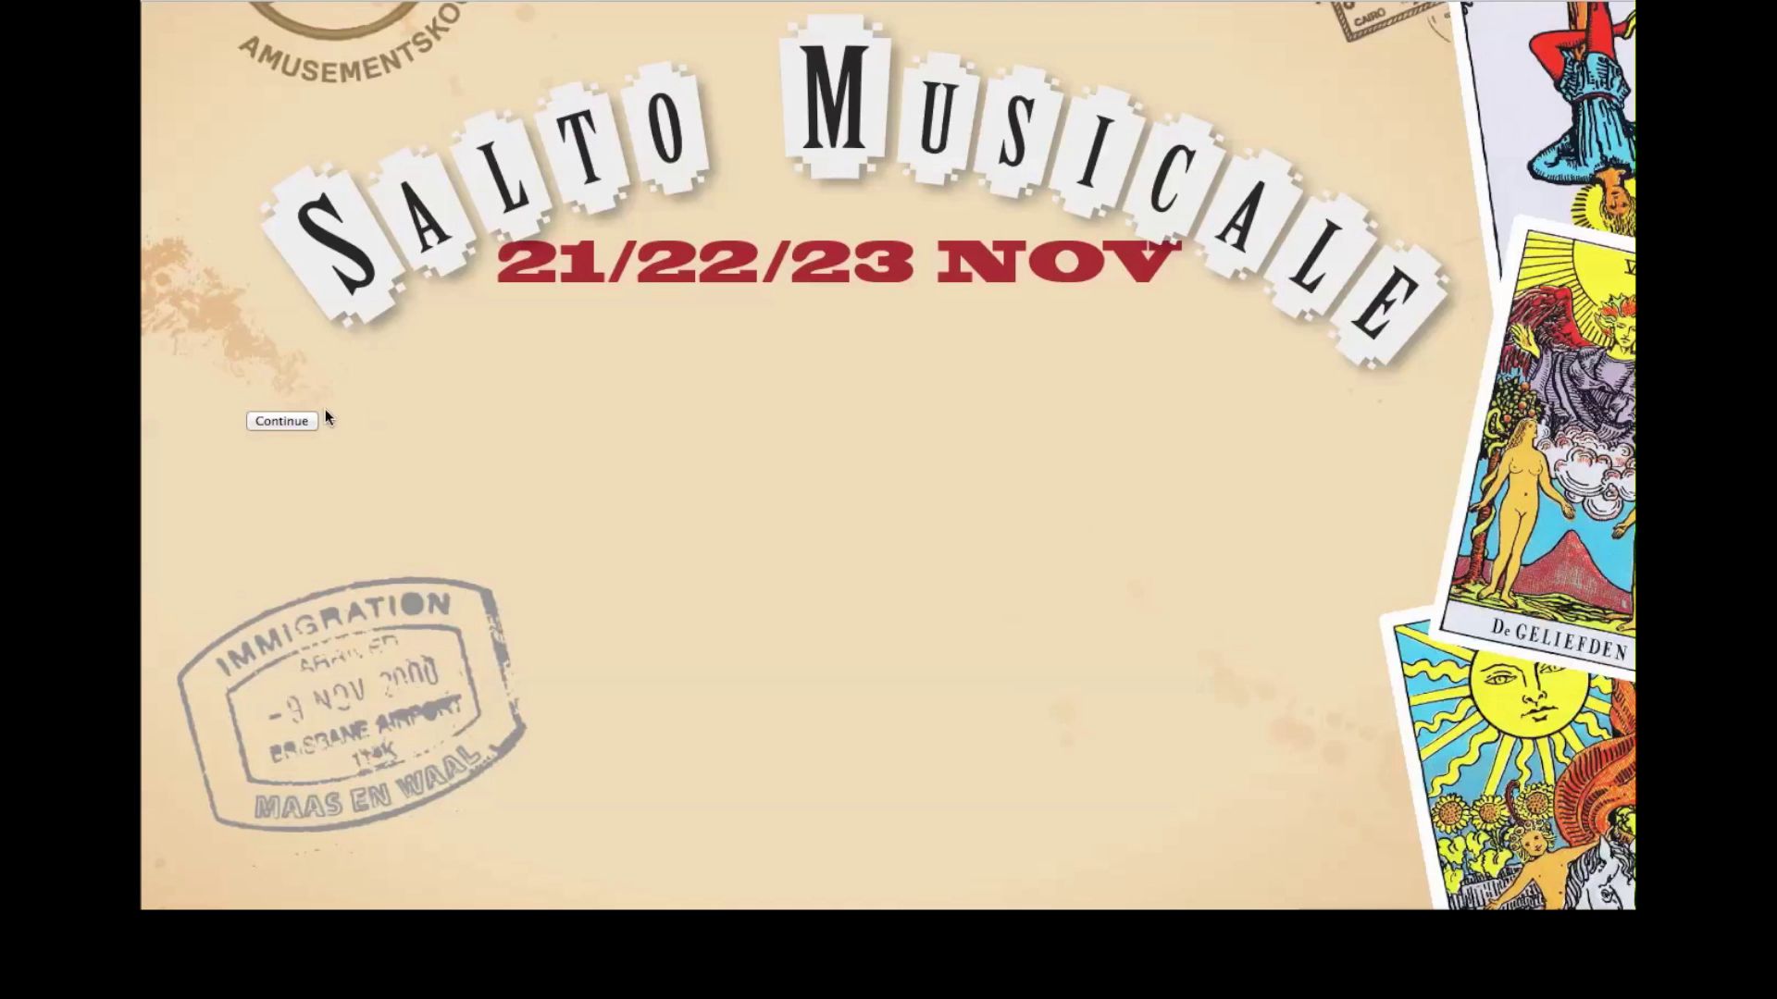
left_click(501, 486)
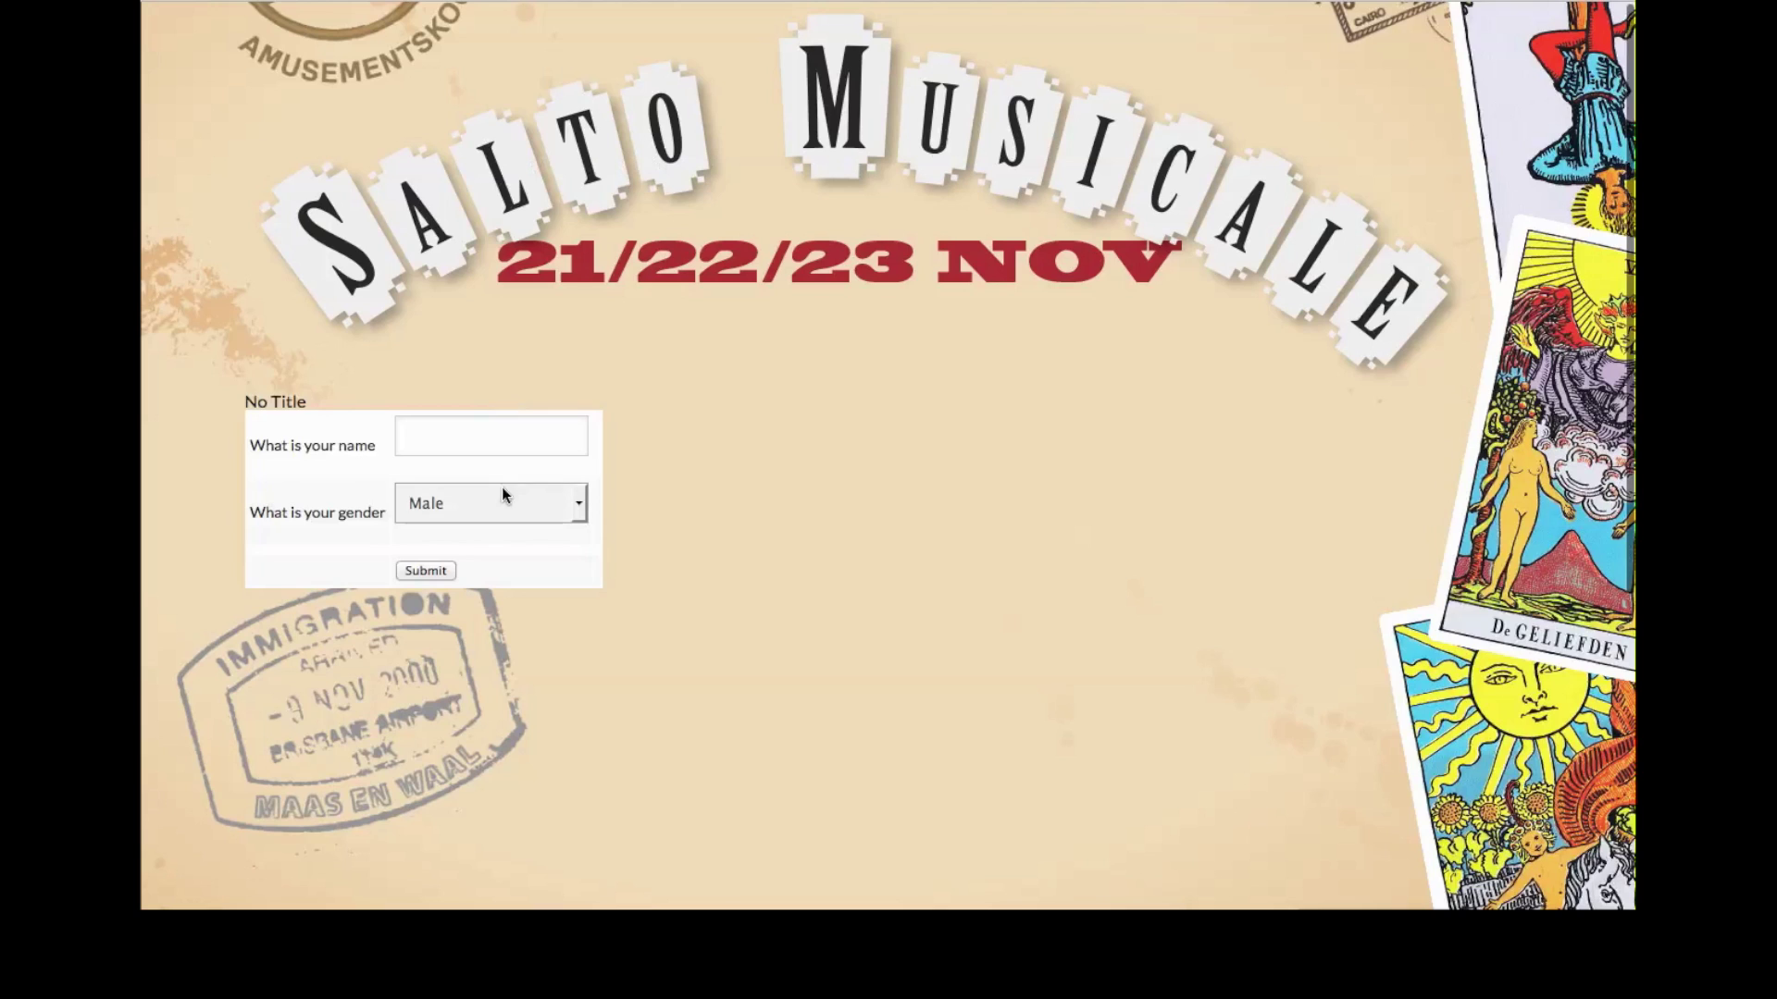
left_click(502, 521)
left_click(953, 383)
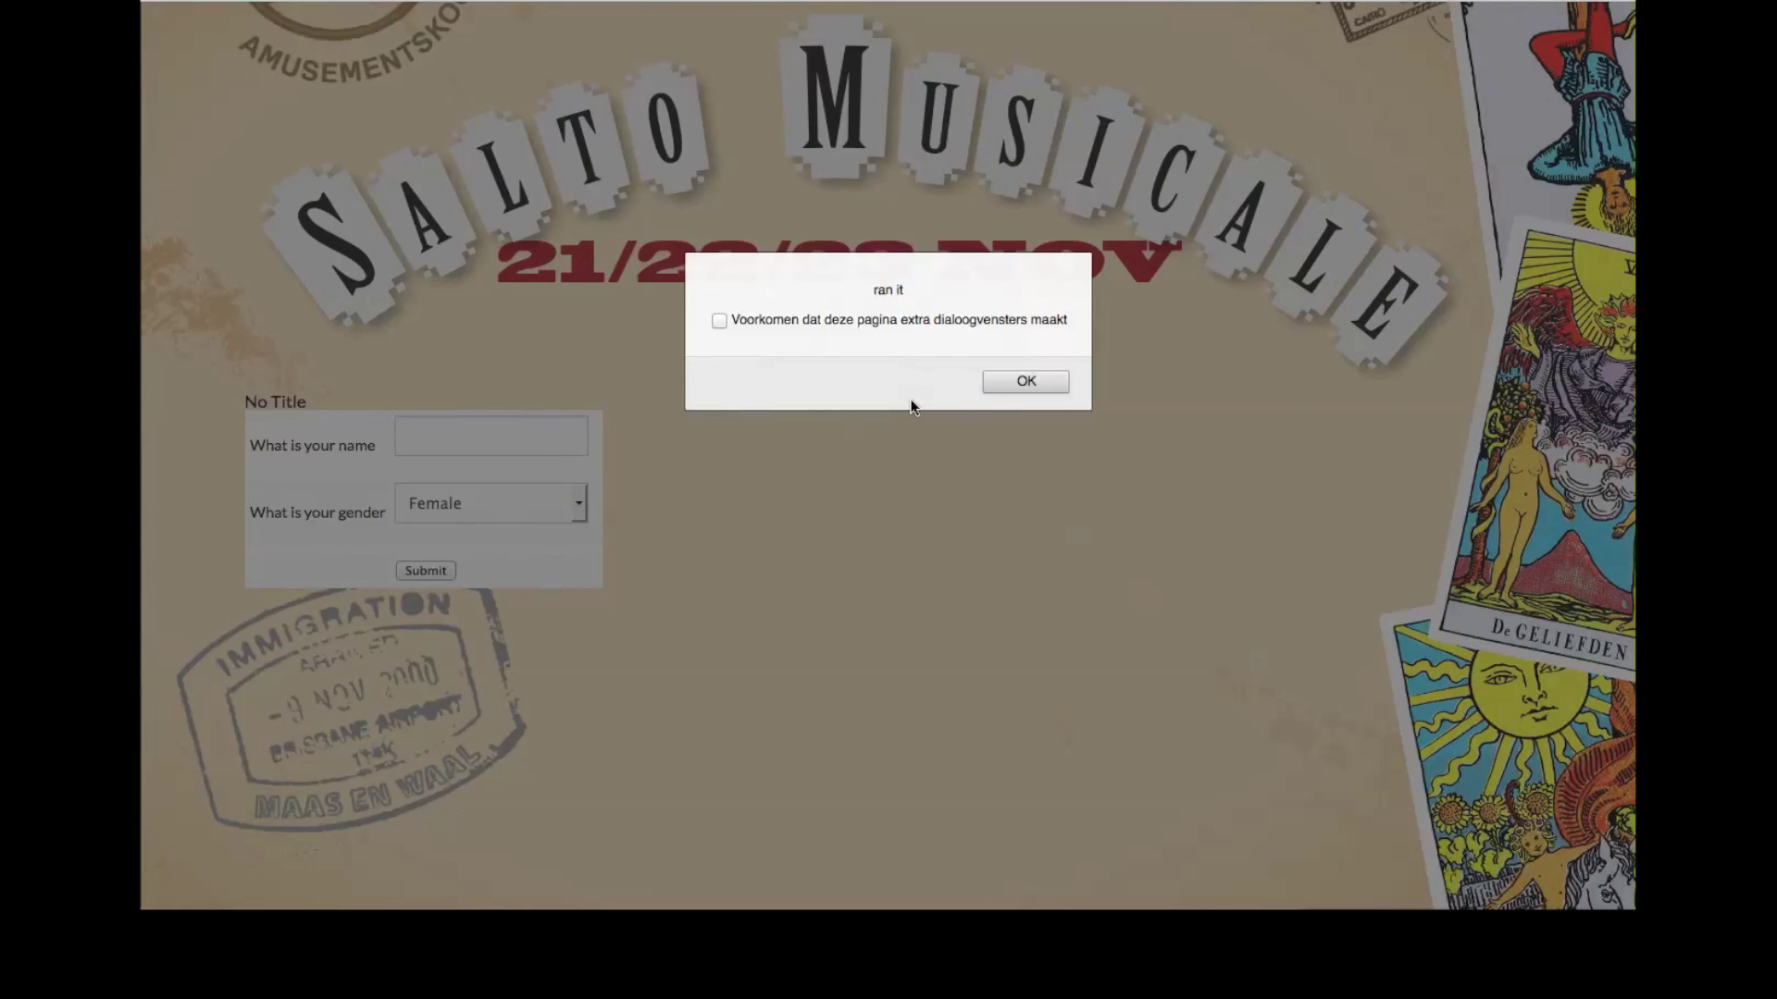
left_click(1007, 382)
left_click(488, 439)
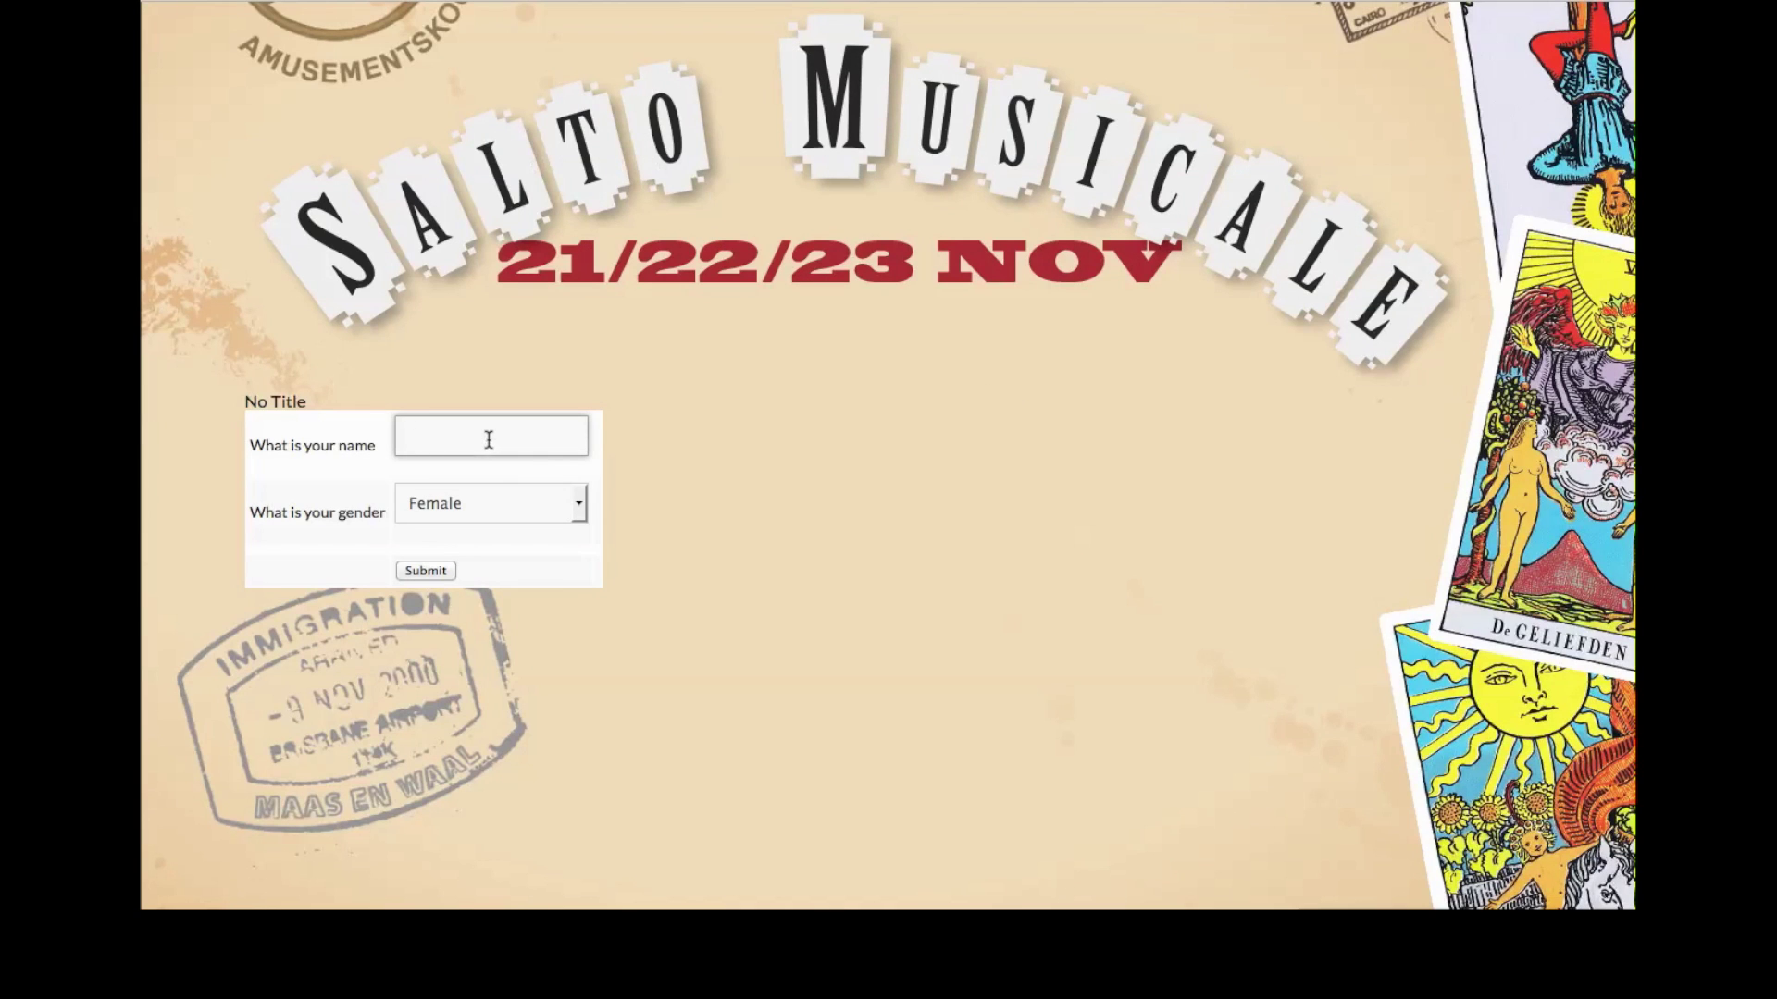
type("Evi")
left_click(422, 570)
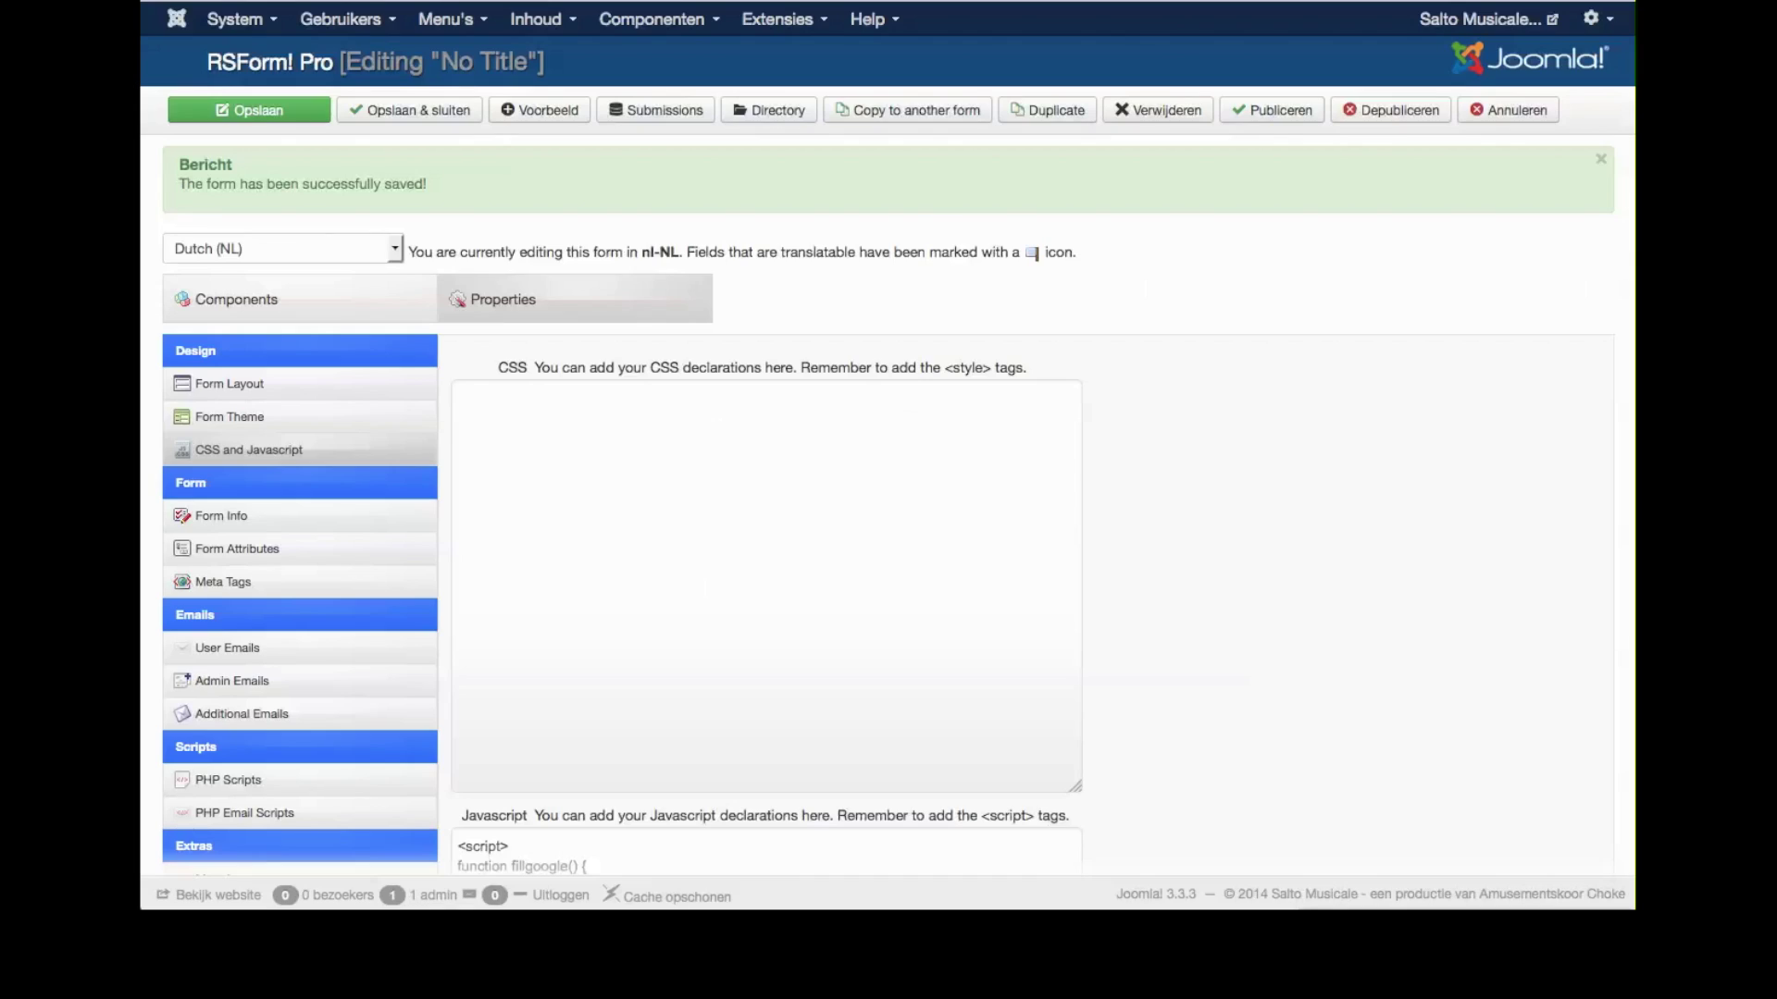
Switch from the form's components to the Google form, add a new question and open its question type choices
left_click(285, 313)
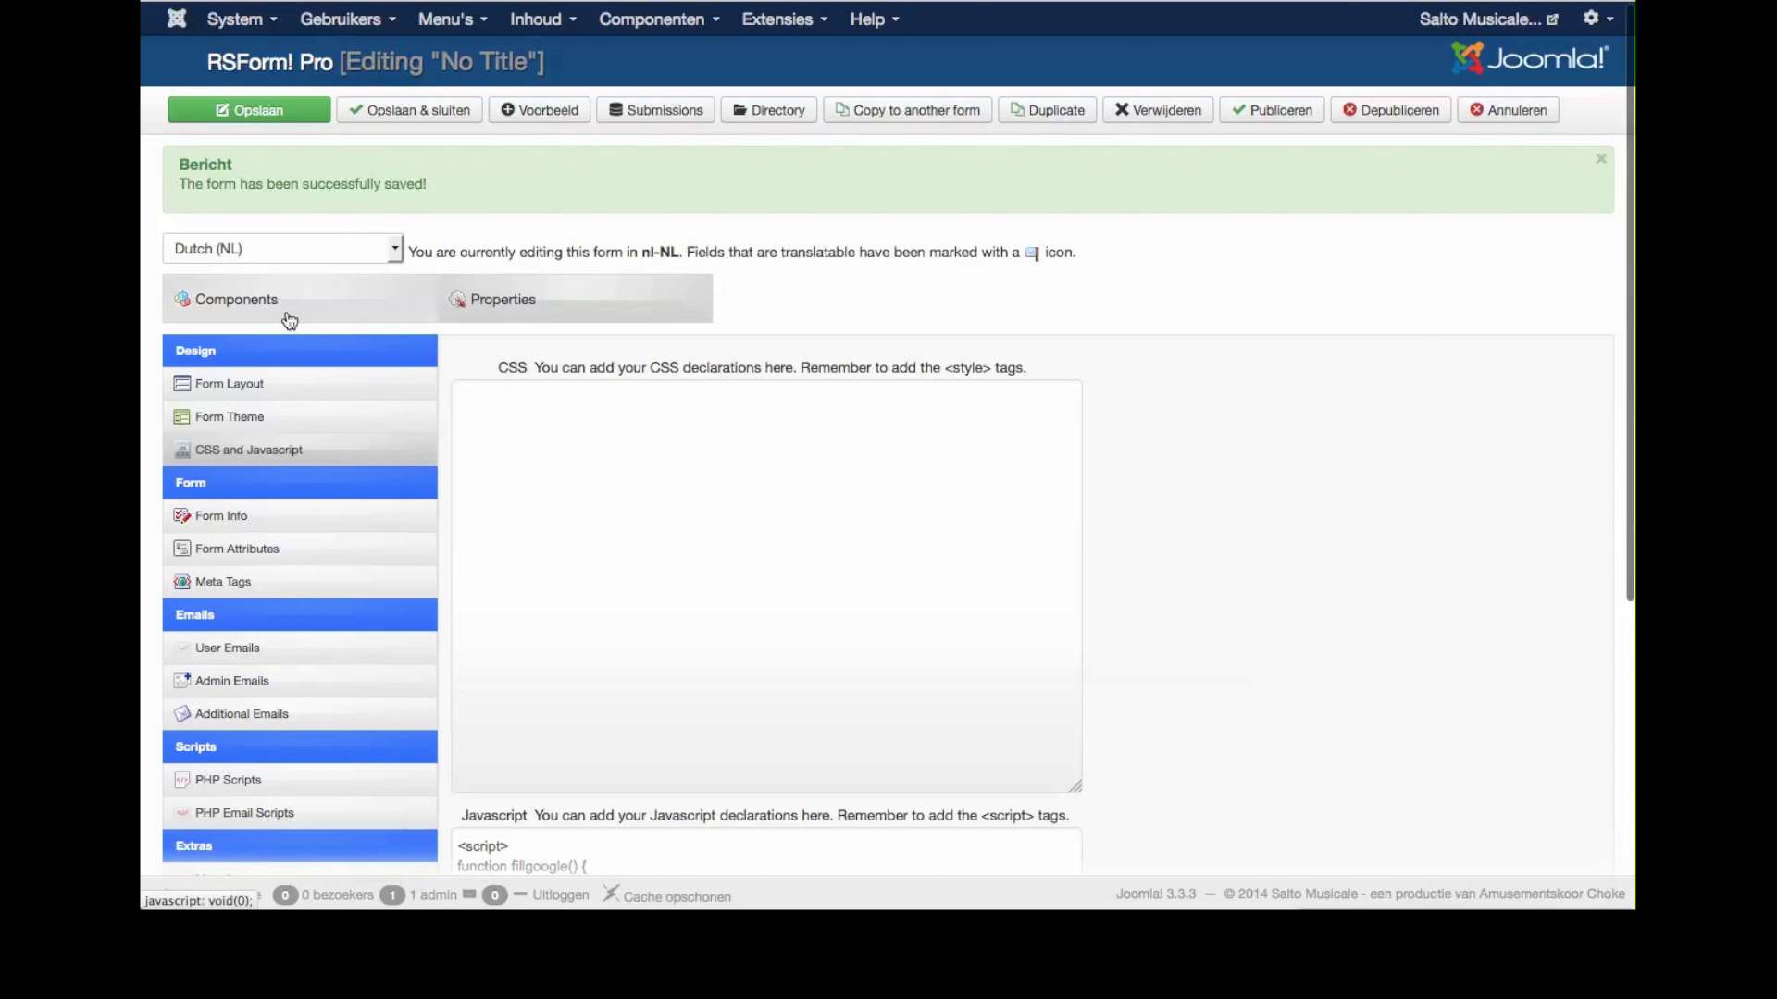
scroll(628, 439, "down", 3)
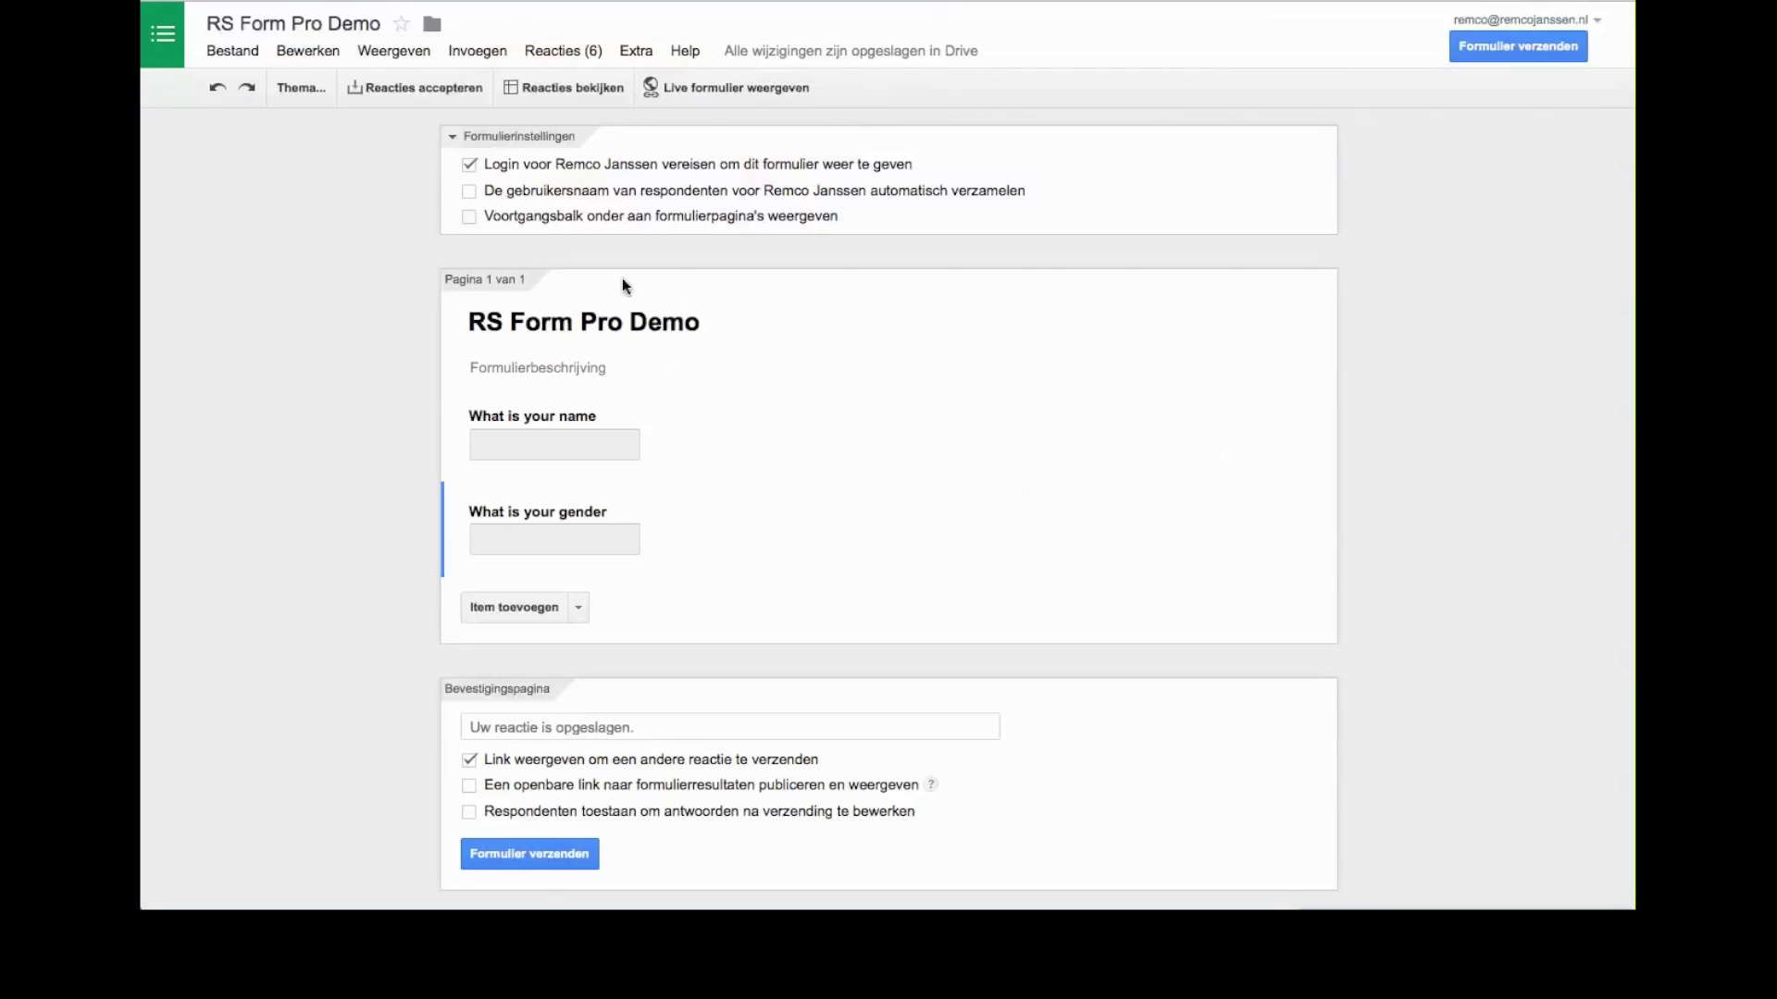
left_click(546, 609)
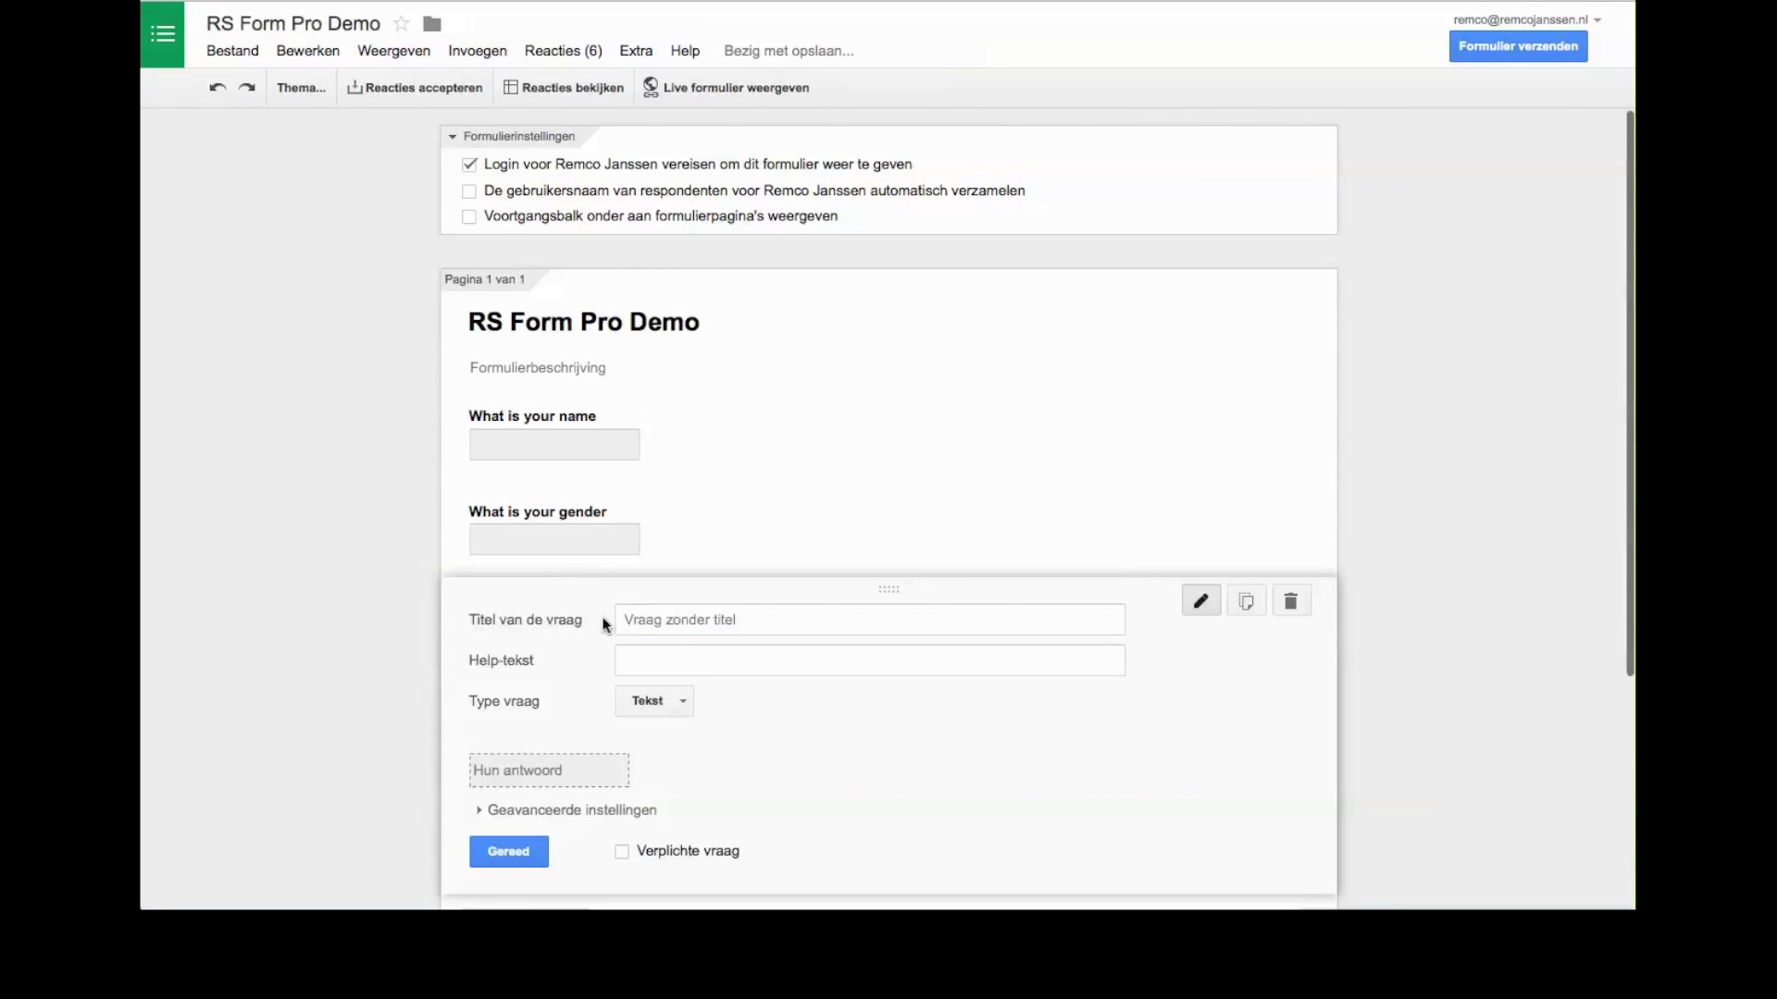
left_click(679, 530)
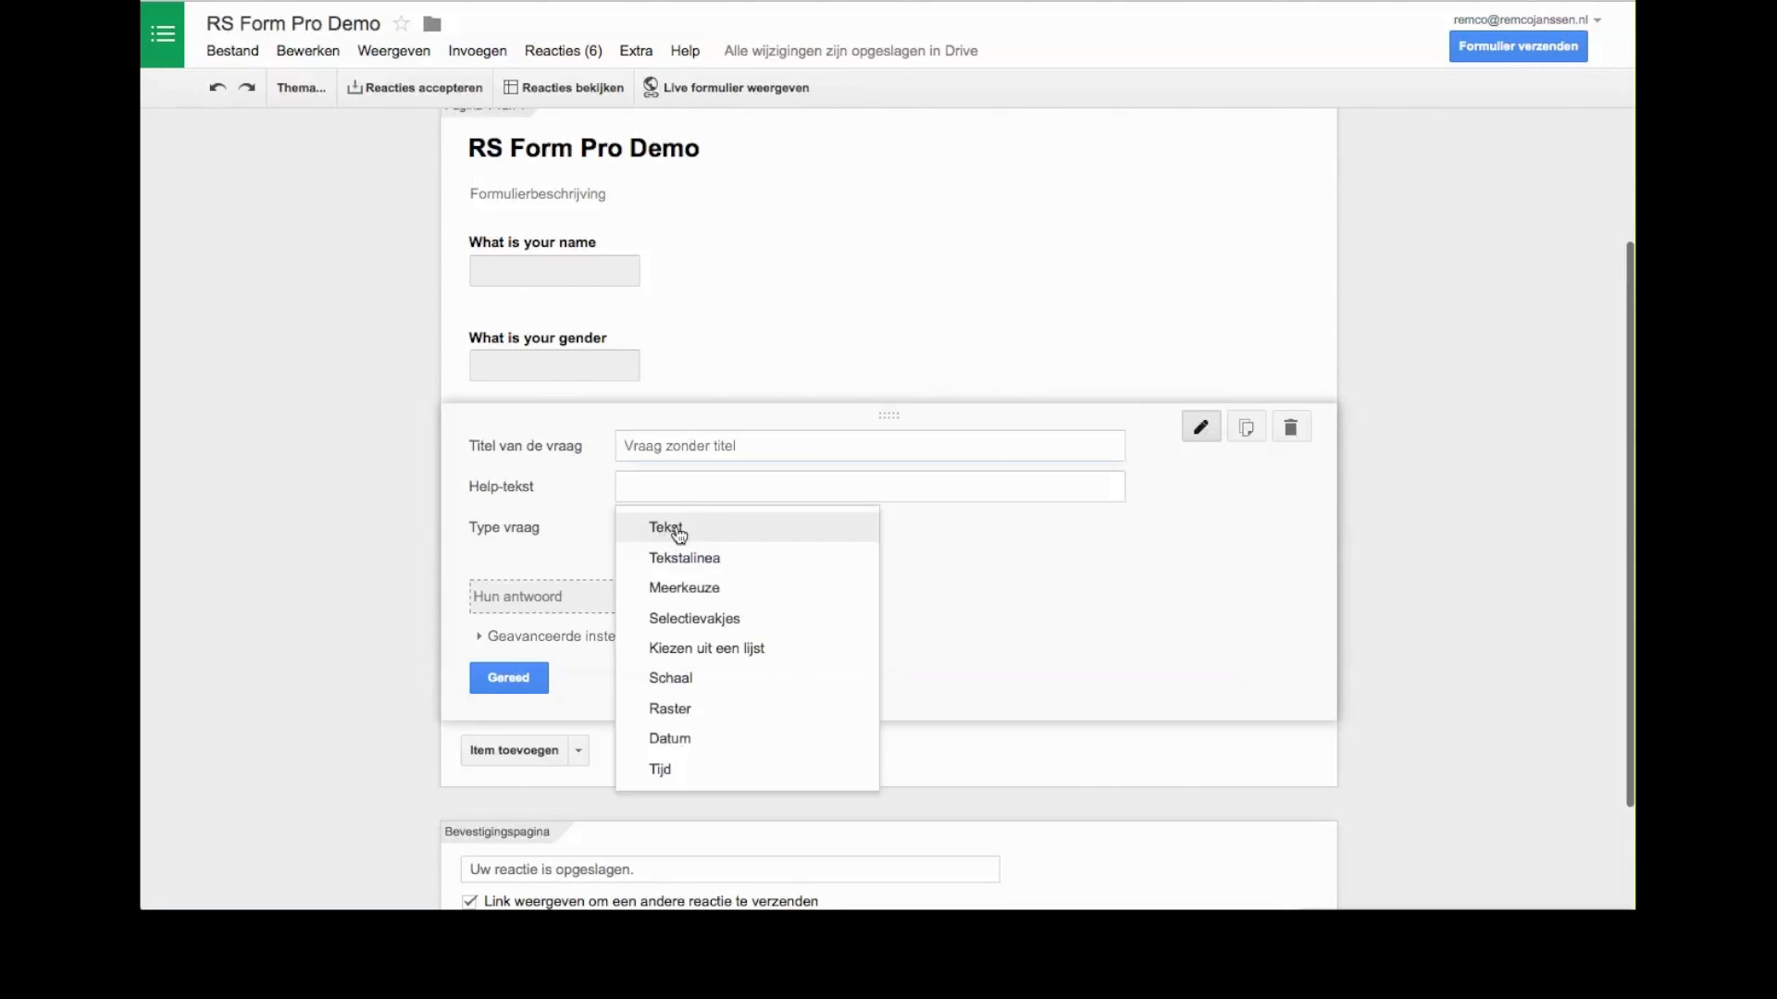